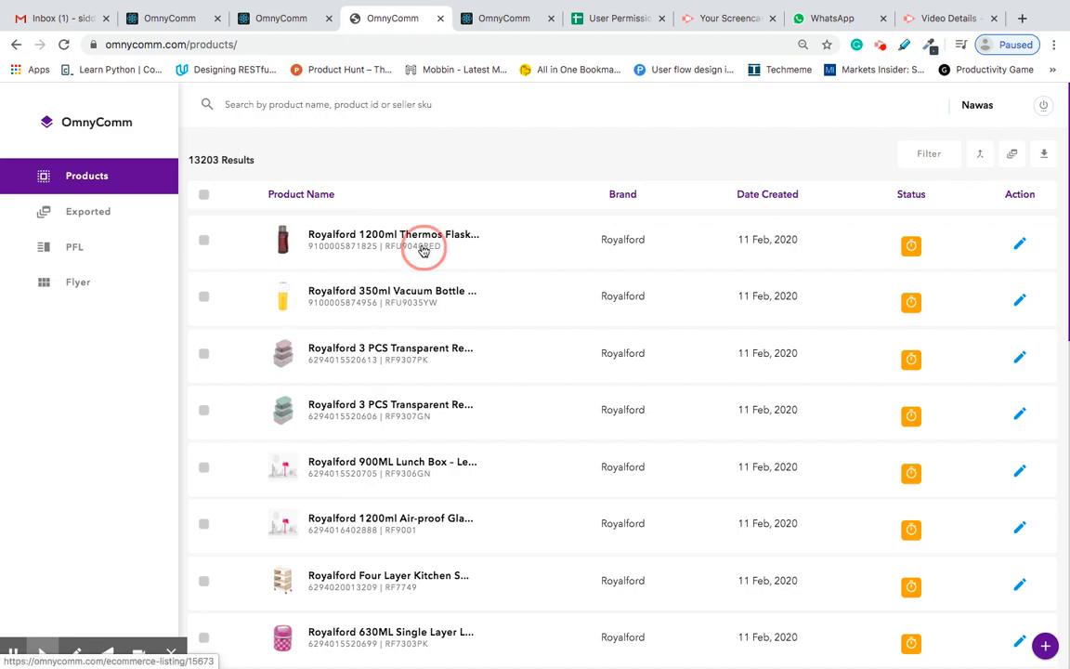
View the details page of the Royalford 1200ml Thermos Flask in a separate tab and close it
{"action": "left_click", "coordinate": [406, 265], "text": "super"}
{"action": "left_click", "coordinate": [432, 16]}
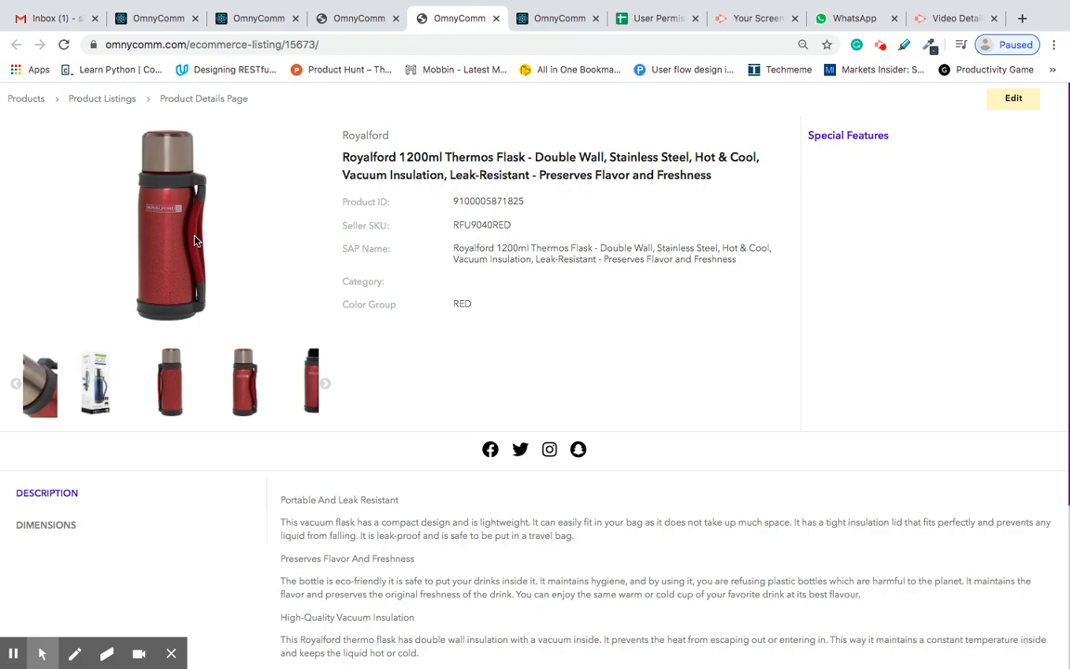
{"action": "left_click", "coordinate": [494, 21]}
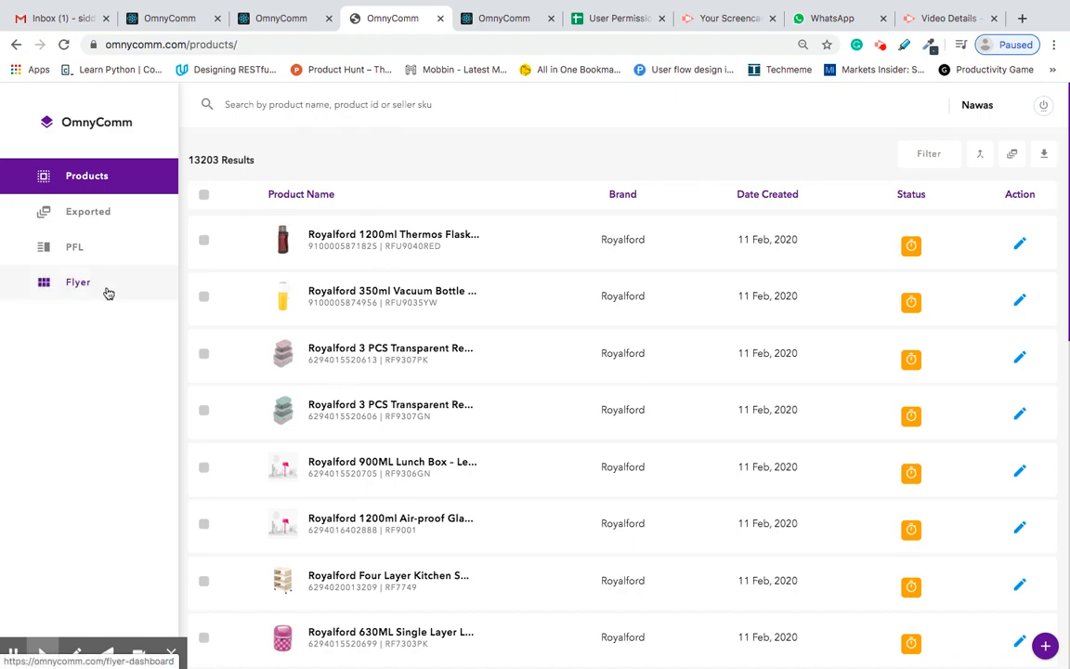
Open the Flyer dashboard and load more entries until the end of the flyer list is reached
{"action": "left_click", "coordinate": [79, 286]}
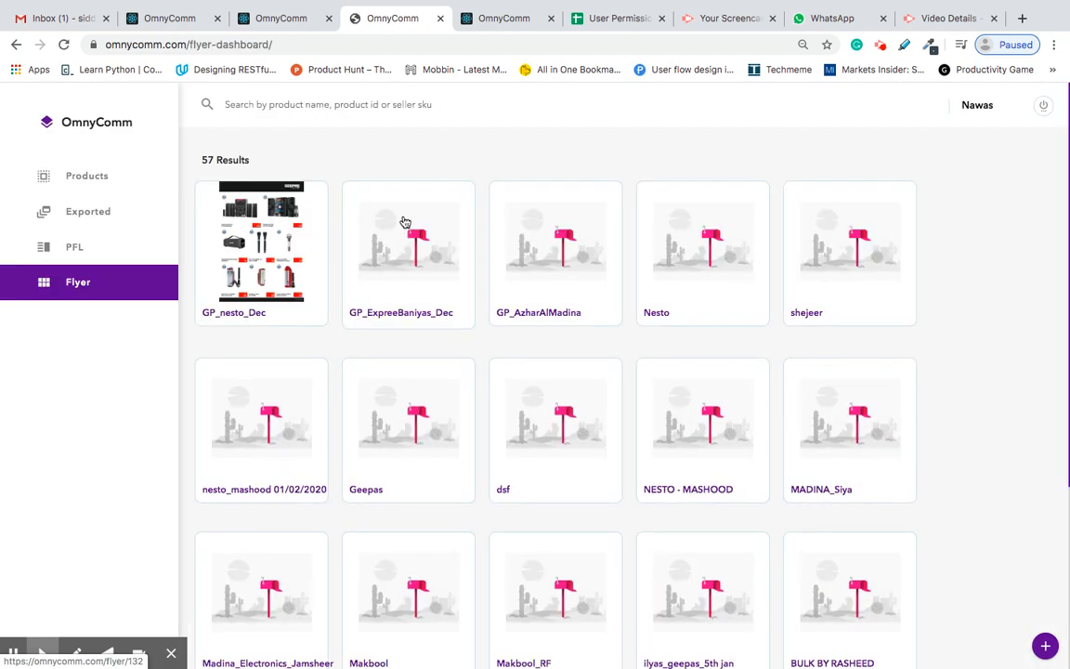
{"action": "scroll", "coordinate": [981, 377], "scroll_direction": "down", "scroll_amount": 5}
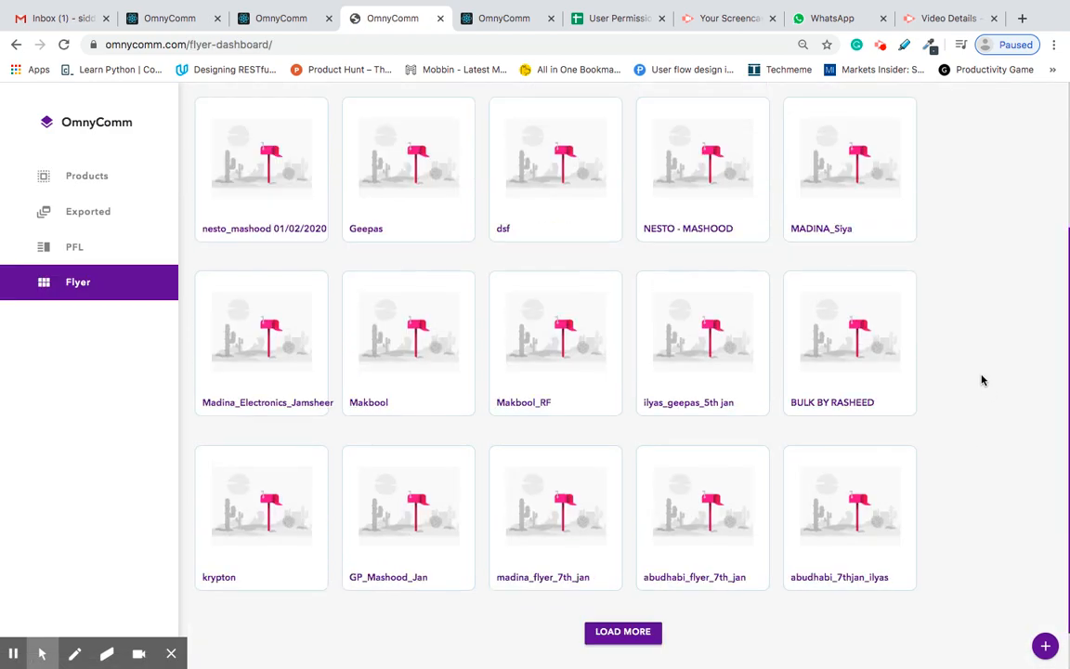
{"action": "left_click", "coordinate": [618, 630]}
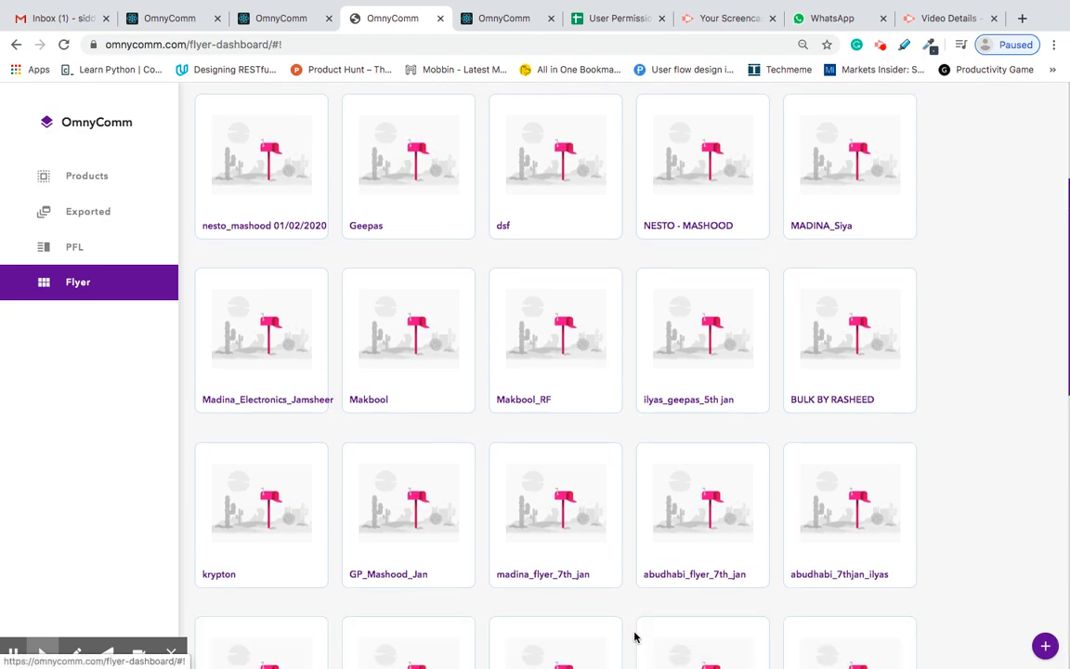
{"action": "scroll", "coordinate": [720, 468], "scroll_direction": "up", "scroll_amount": 5}
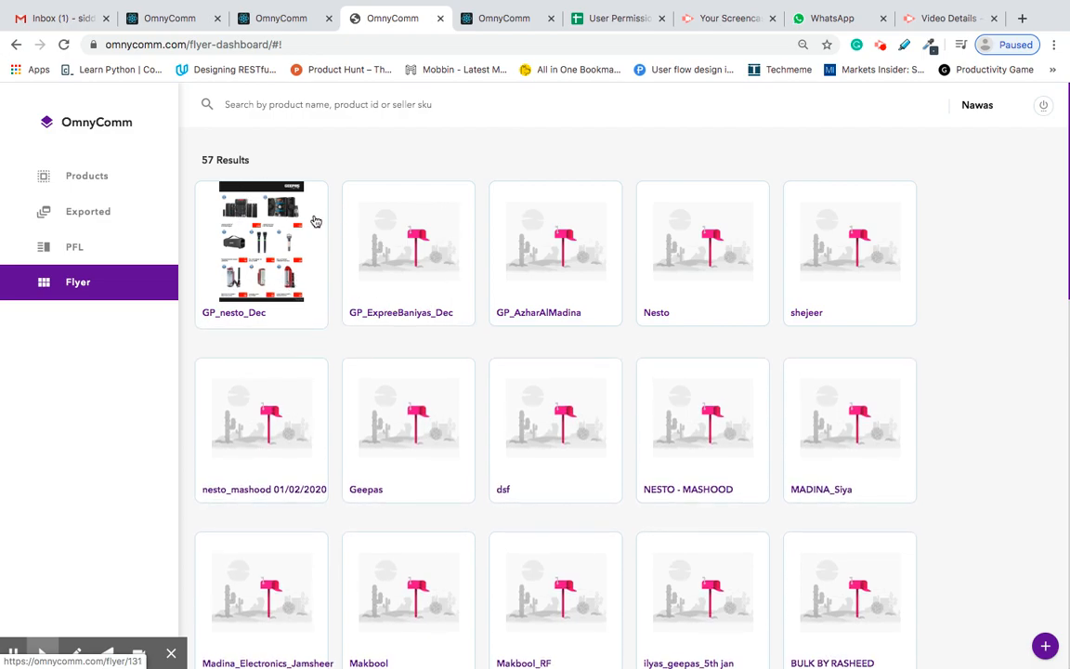
{"action": "scroll", "coordinate": [455, 414], "scroll_direction": "down", "scroll_amount": 10}
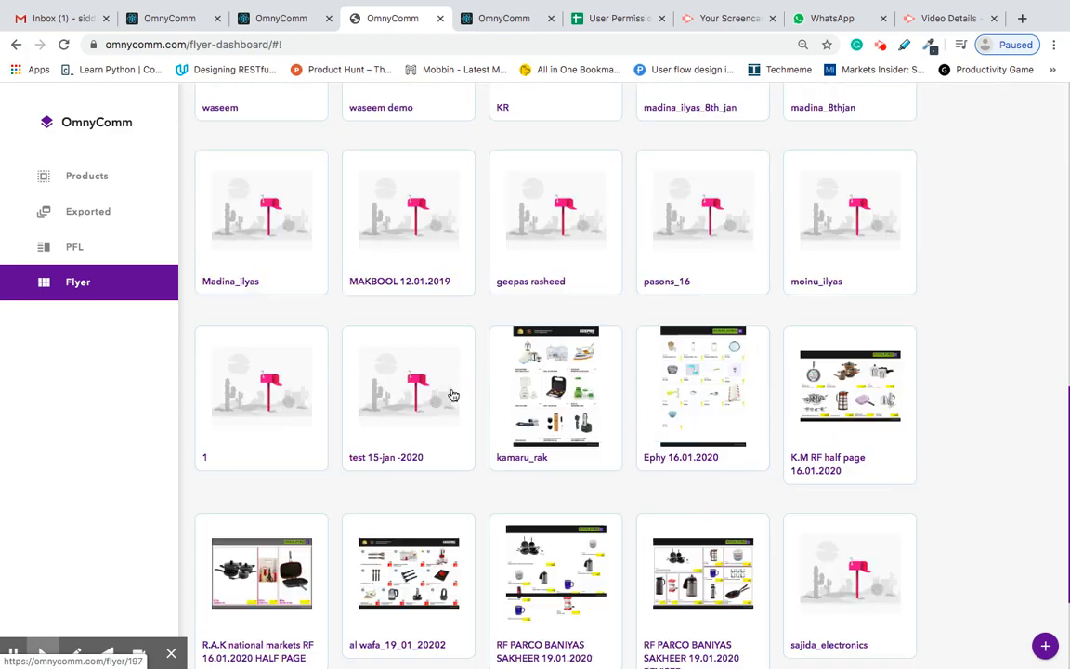
{"action": "left_click", "coordinate": [616, 631]}
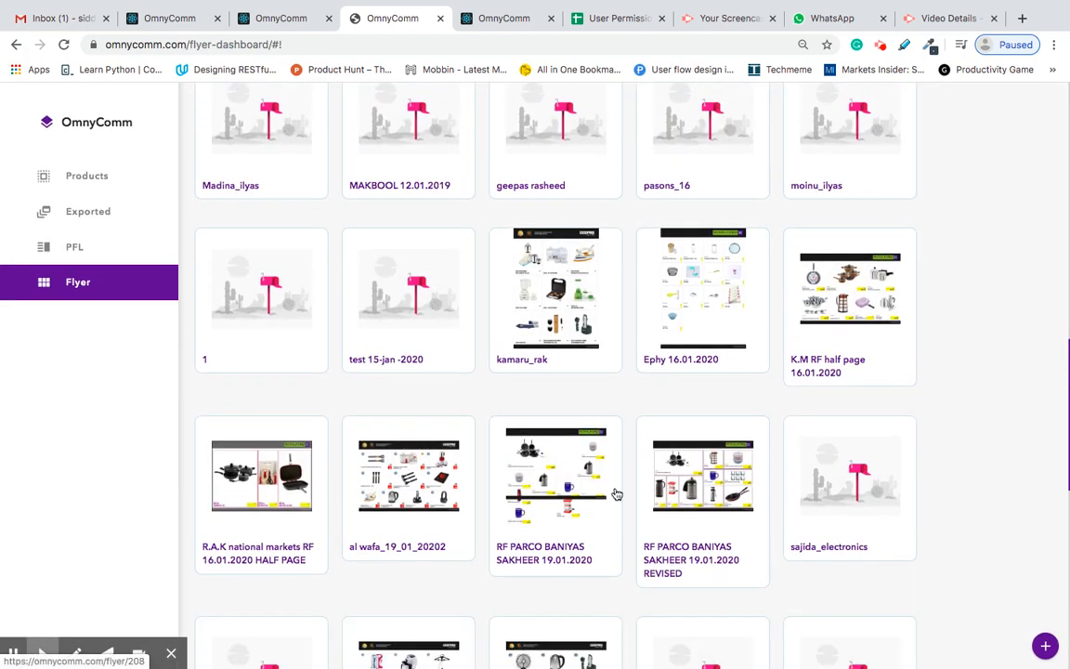
{"action": "scroll", "coordinate": [615, 493], "scroll_direction": "down", "scroll_amount": 5}
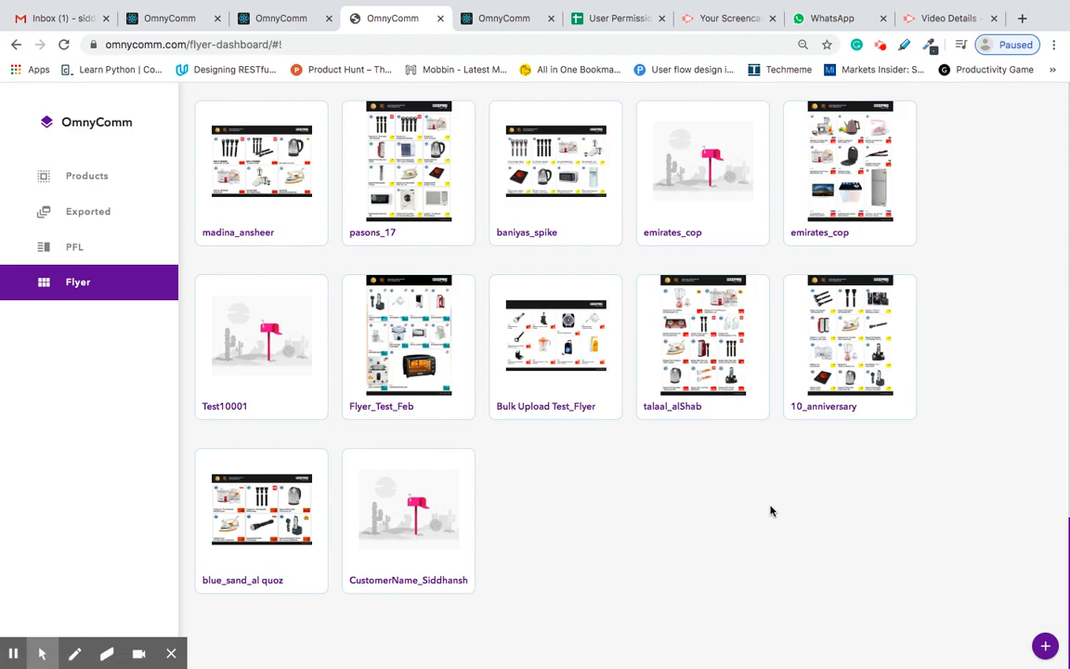
Look back through the loaded flyers from the end of the list to its beginning and down again
{"action": "scroll", "coordinate": [1026, 515], "scroll_direction": "up", "scroll_amount": 10}
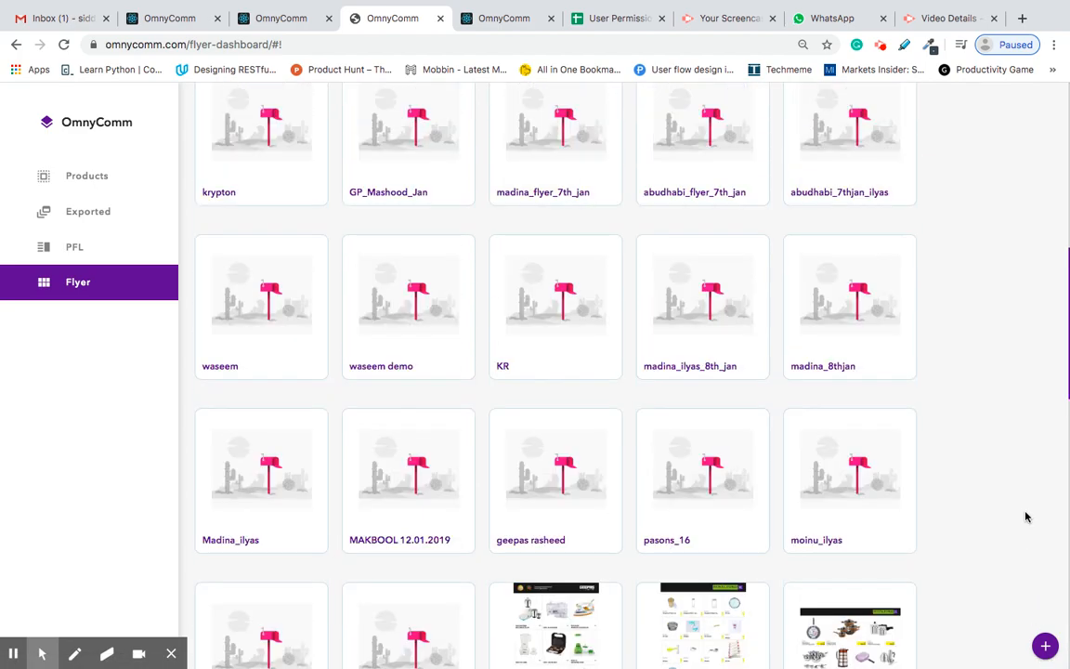
{"action": "scroll", "coordinate": [1026, 515], "scroll_direction": "up", "scroll_amount": 5}
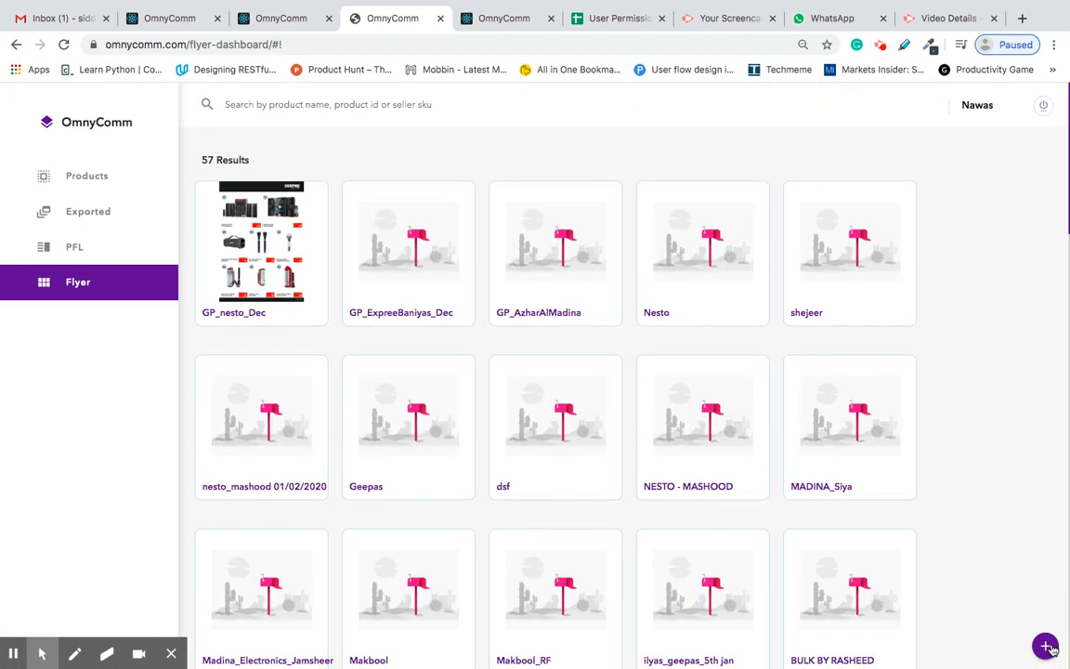
{"action": "scroll", "coordinate": [1008, 580], "scroll_direction": "down", "scroll_amount": 10}
{"action": "scroll", "coordinate": [1008, 581], "scroll_direction": "down", "scroll_amount": 3}
{"action": "scroll", "coordinate": [1007, 581], "scroll_direction": "up", "scroll_amount": 8}
{"action": "scroll", "coordinate": [1007, 582], "scroll_direction": "down", "scroll_amount": 8}
{"action": "scroll", "coordinate": [1007, 582], "scroll_direction": "down", "scroll_amount": 6}
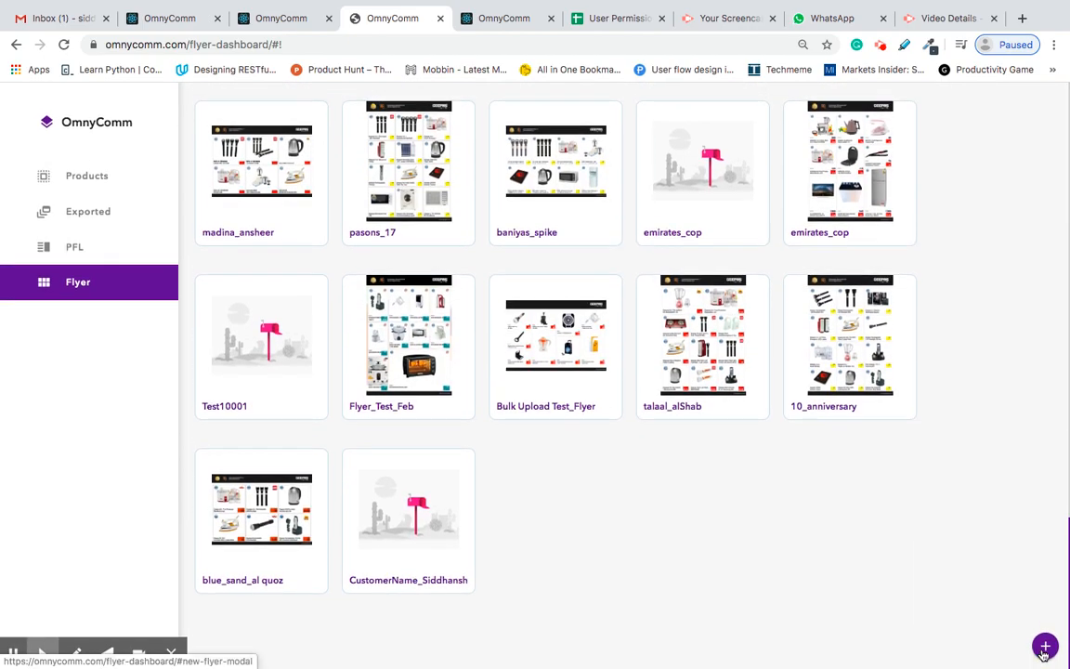
{"action": "left_click", "coordinate": [1044, 648]}
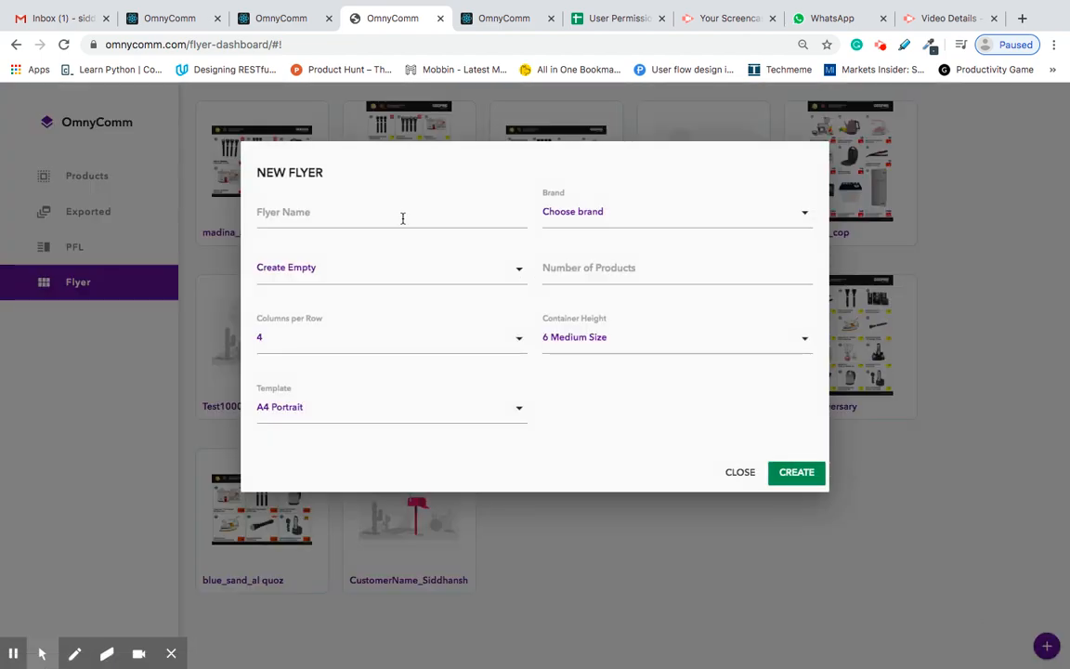
{"action": "left_click", "coordinate": [402, 218]}
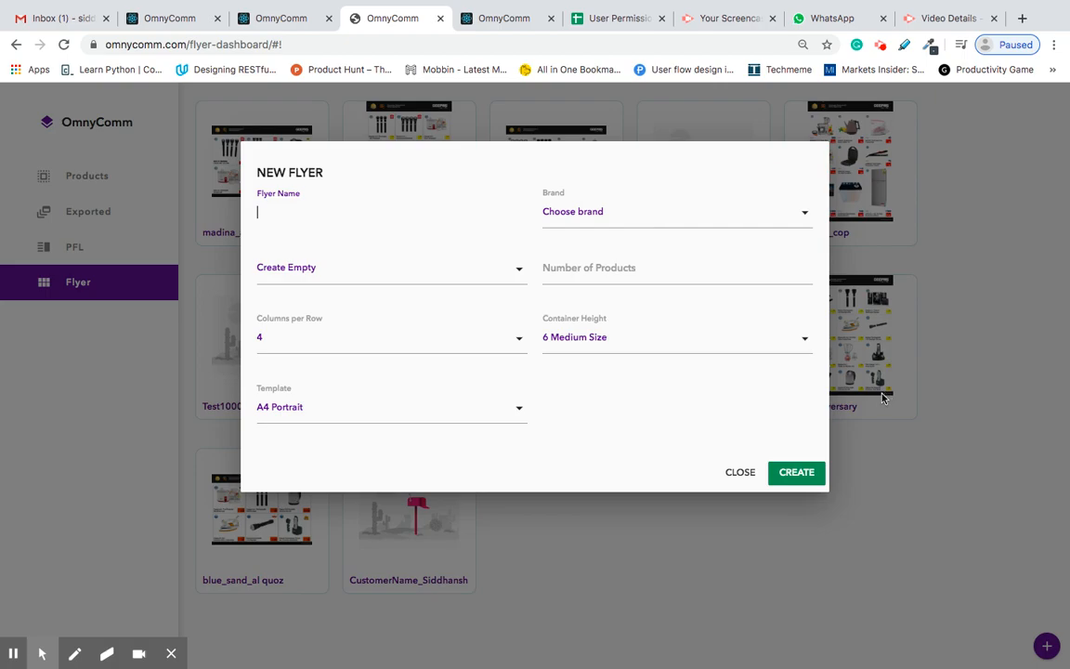
{"action": "left_click", "coordinate": [740, 471]}
{"action": "scroll", "coordinate": [384, 141], "scroll_direction": "up", "scroll_amount": 14}
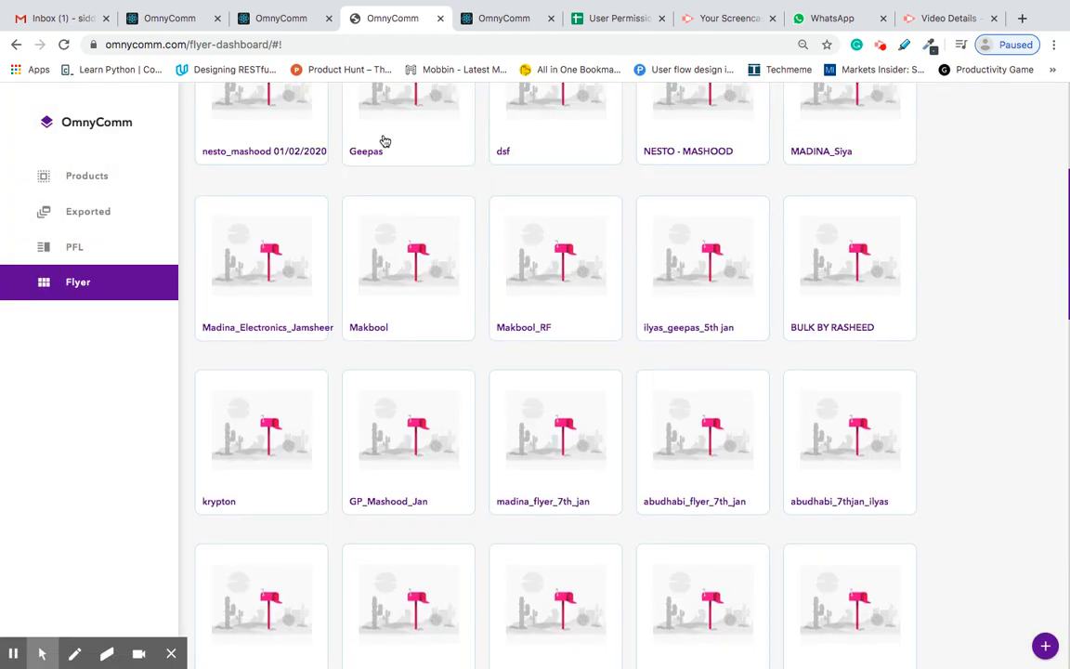
{"action": "scroll", "coordinate": [421, 379], "scroll_direction": "down", "scroll_amount": 15}
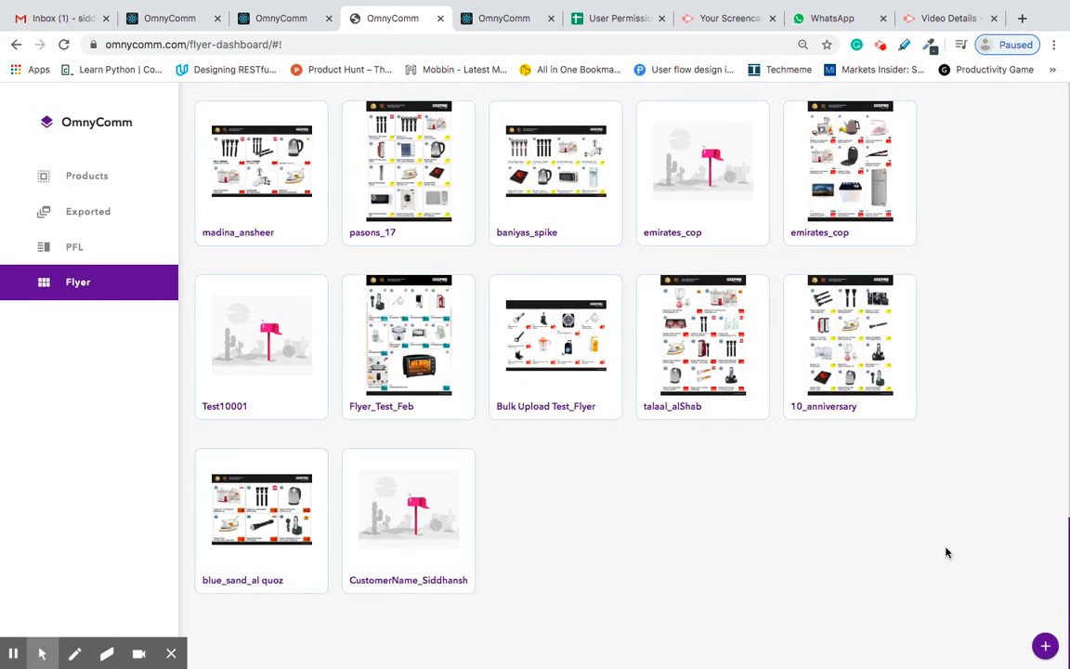
Start a new flyer, name it "Customer2_" followed by the person's name, and choose Geepas as the brand
{"action": "left_click", "coordinate": [1046, 646]}
{"action": "left_click", "coordinate": [291, 212]}
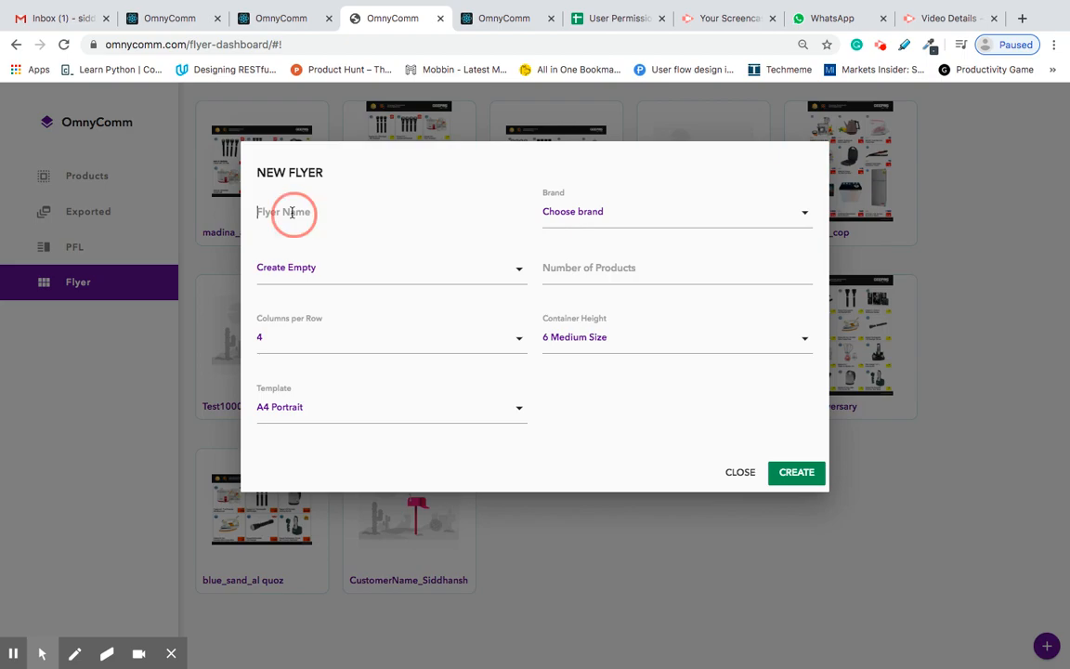
{"action": "type", "text": "Customer"}
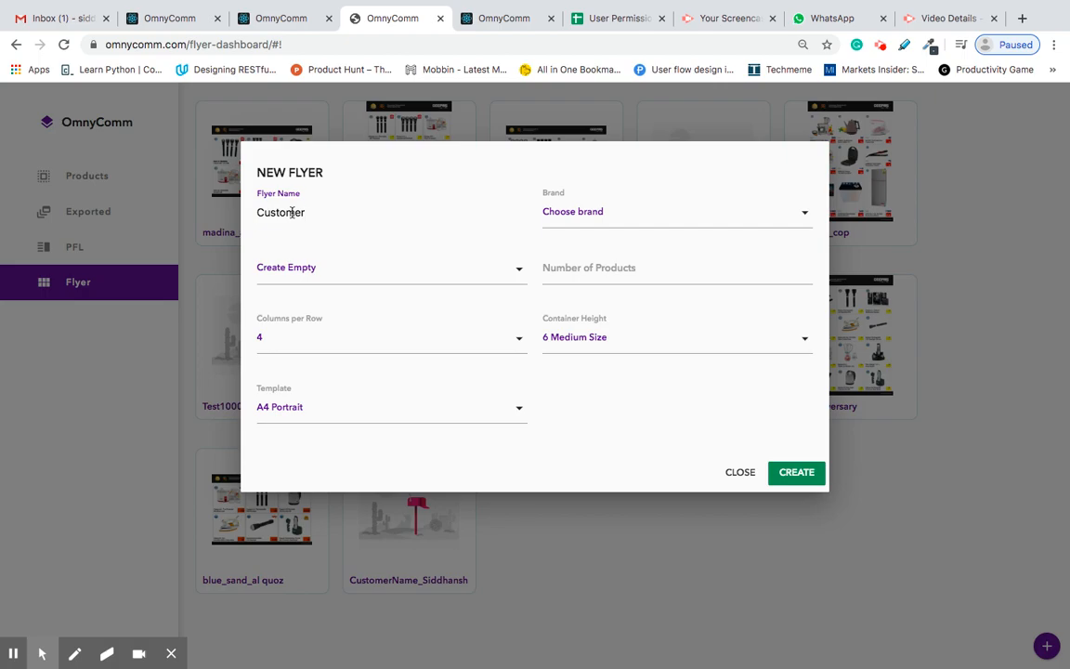
{"action": "type", "text": "2_Siddhansh"}
{"action": "left_click", "coordinate": [731, 218]}
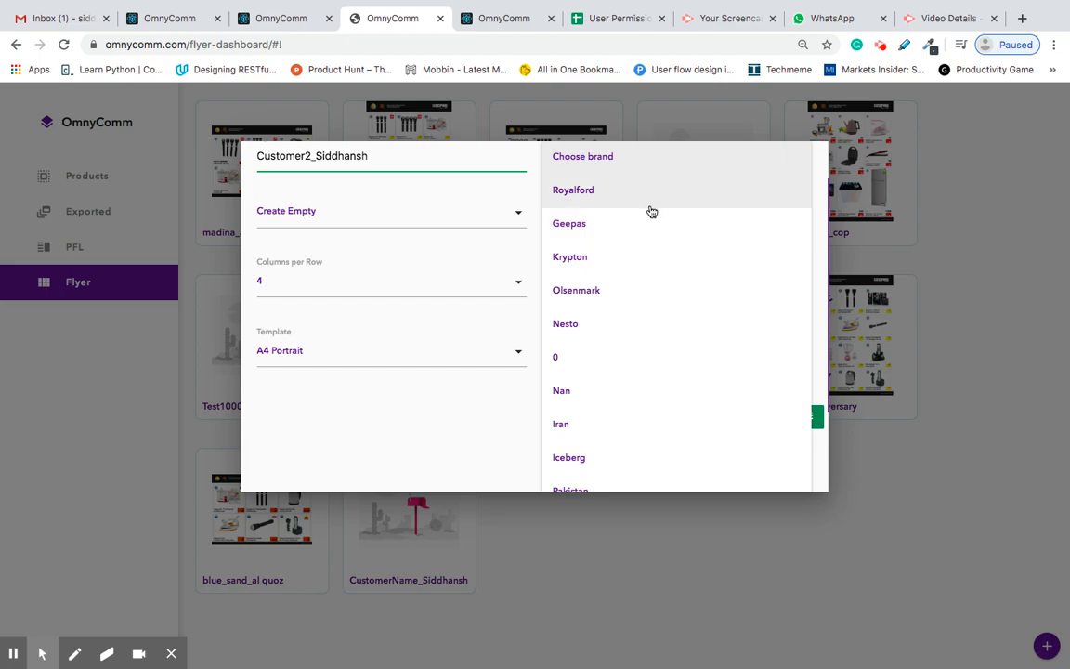
{"action": "scroll", "coordinate": [657, 227], "scroll_direction": "up", "scroll_amount": 1}
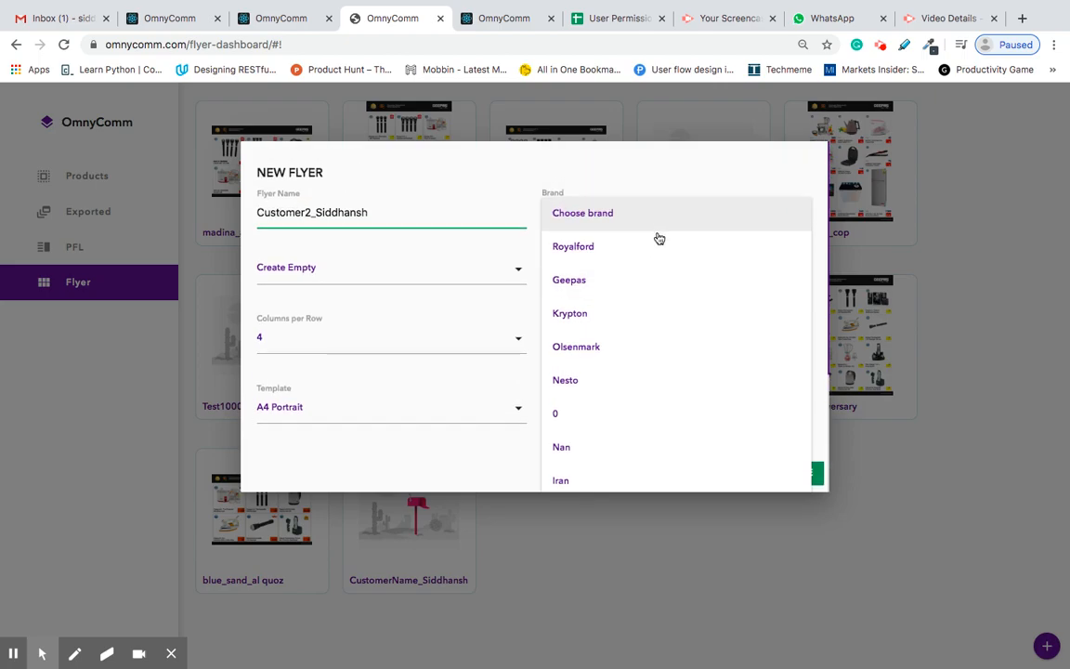
{"action": "left_click", "coordinate": [650, 281]}
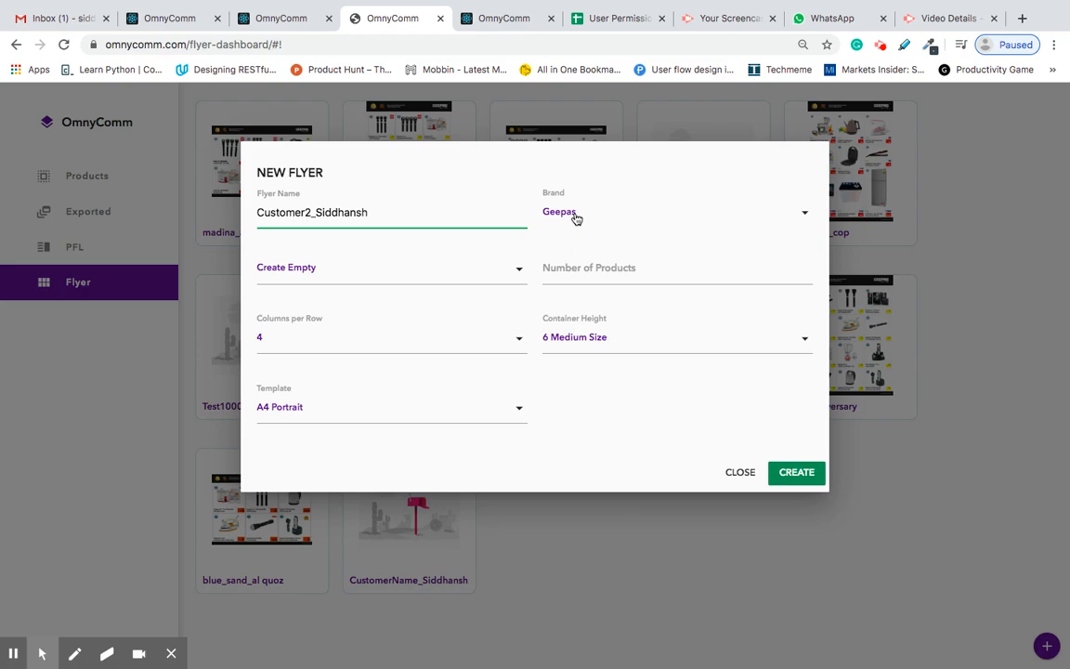
Review the creation methods for the new flyer and choose Create Empty
{"action": "left_click", "coordinate": [513, 270]}
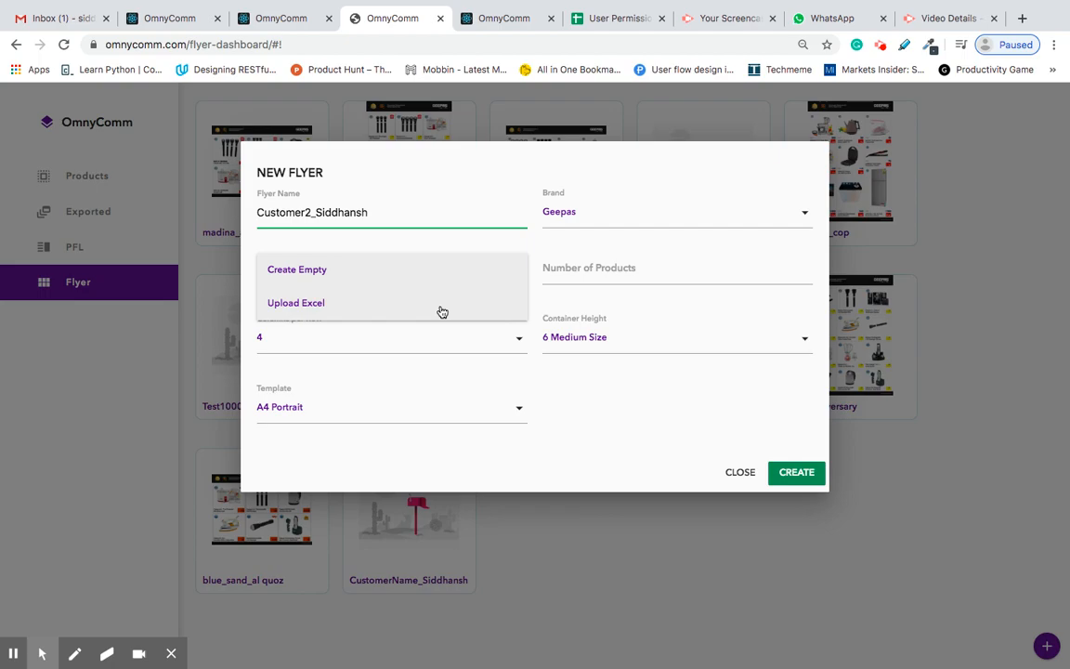
{"action": "left_click", "coordinate": [615, 464]}
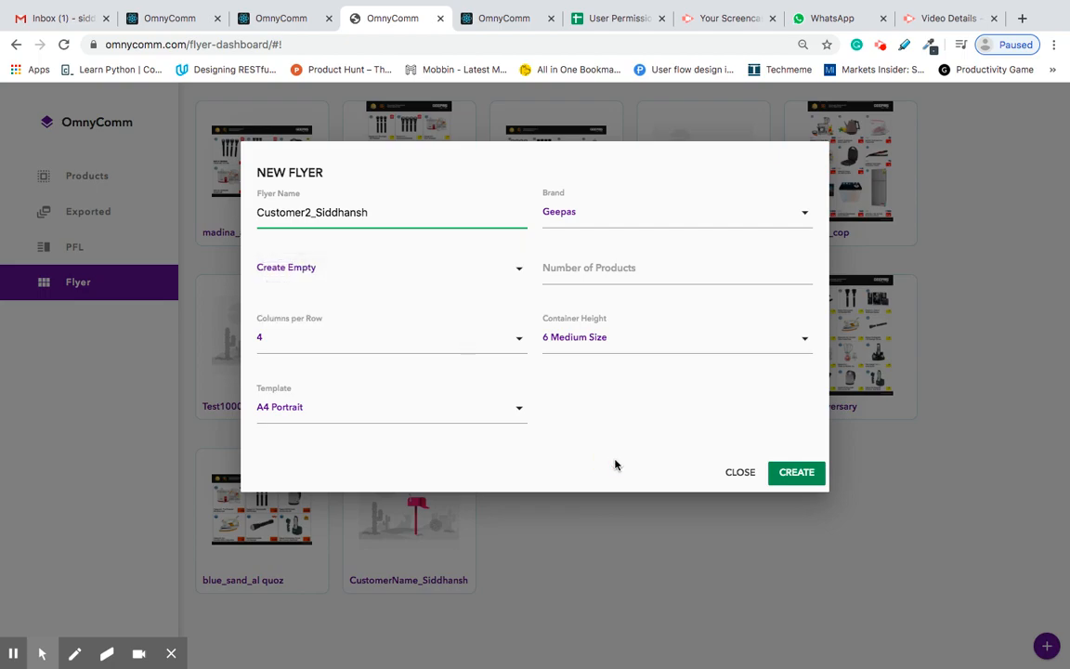
{"action": "left_click", "coordinate": [514, 268]}
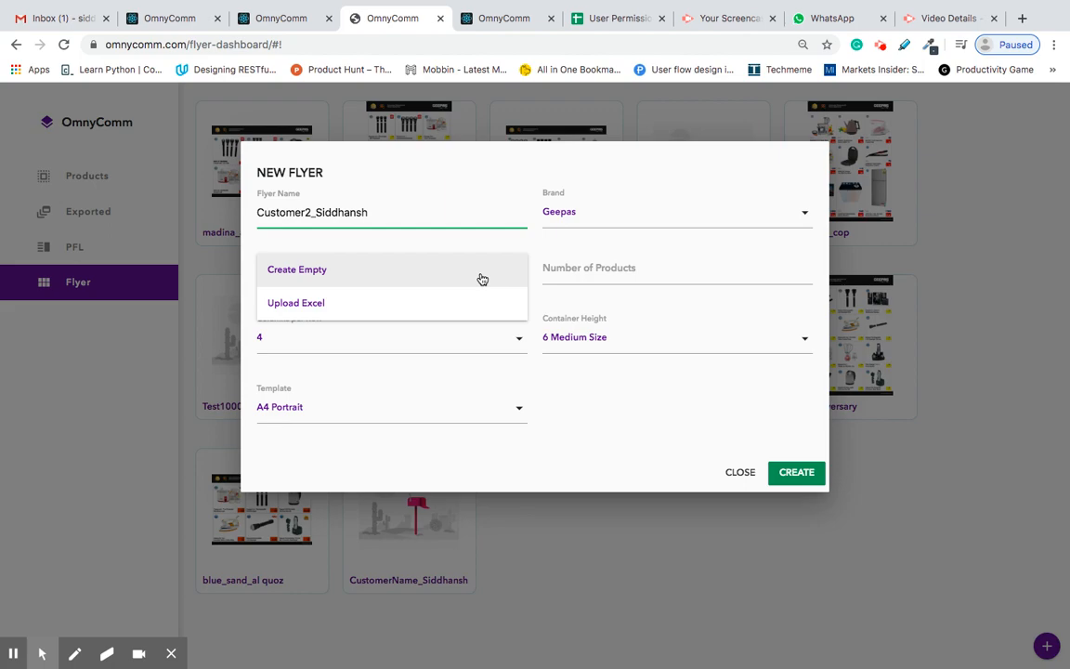
{"action": "left_click", "coordinate": [468, 277]}
{"action": "left_click", "coordinate": [662, 269]}
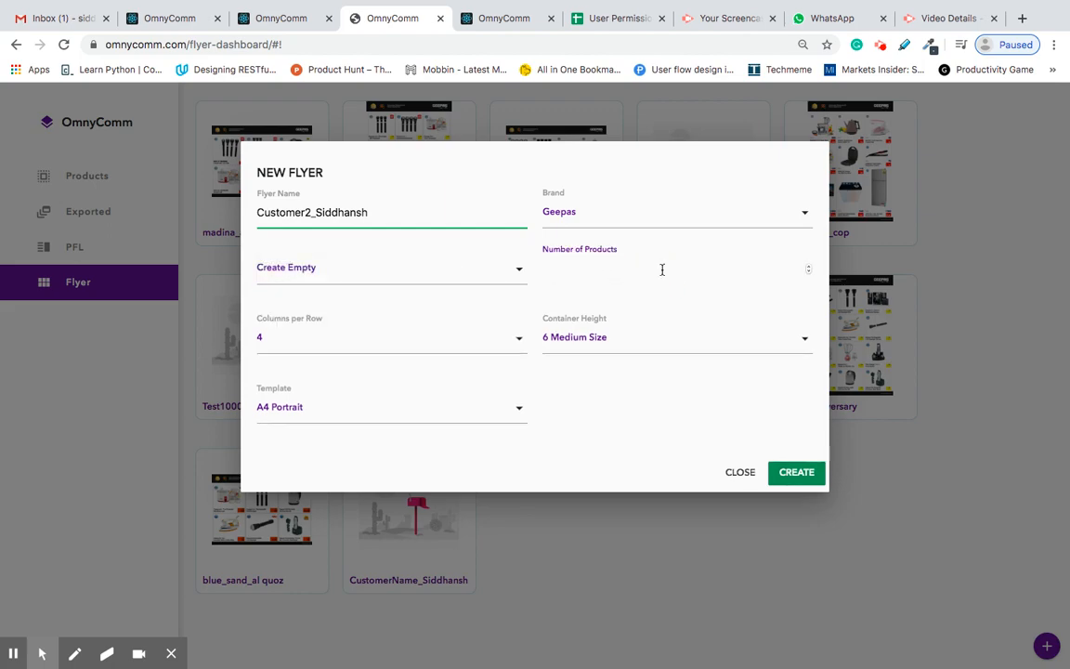
{"action": "key", "text": "ctrl+Left"}
{"action": "key", "text": "ctrl+Right"}
{"action": "key", "text": "ctrl+Right"}
{"action": "key", "text": "ctrl+Right"}
{"action": "key", "text": "ctrl+Up"}
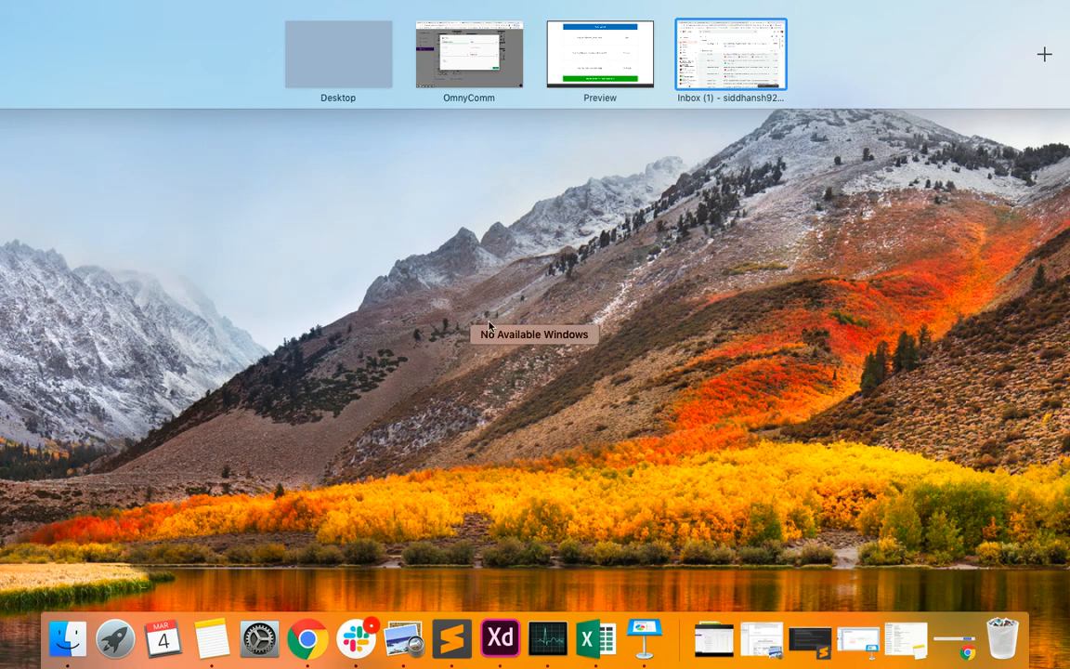
{"action": "left_click", "coordinate": [480, 51]}
{"action": "key", "text": "ctrl+Left"}
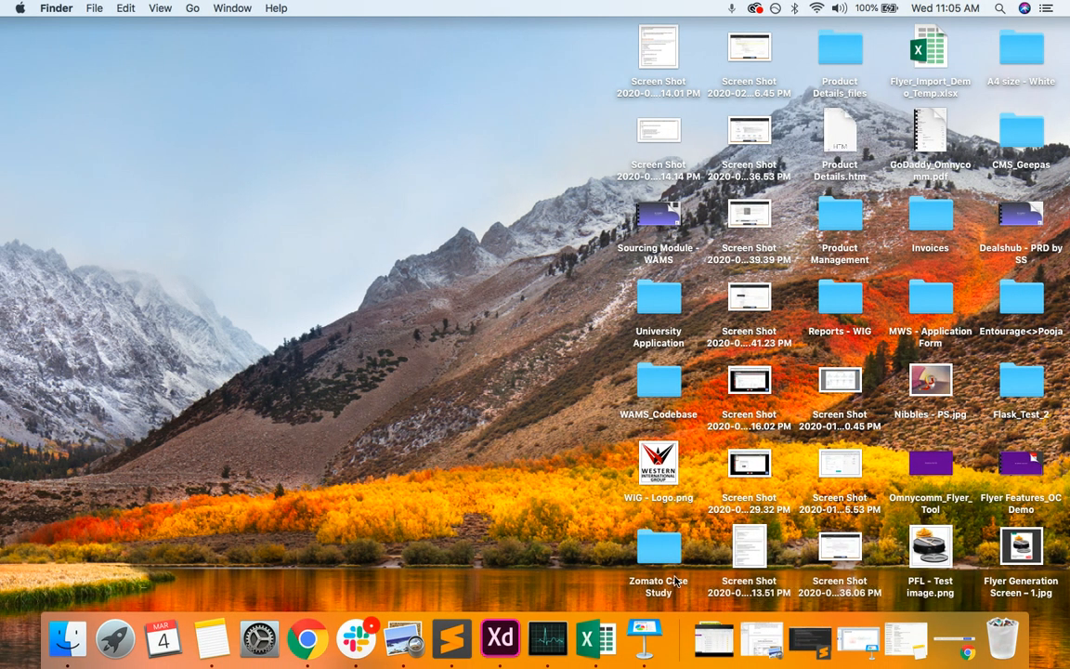
{"action": "key", "text": "ctrl+Right"}
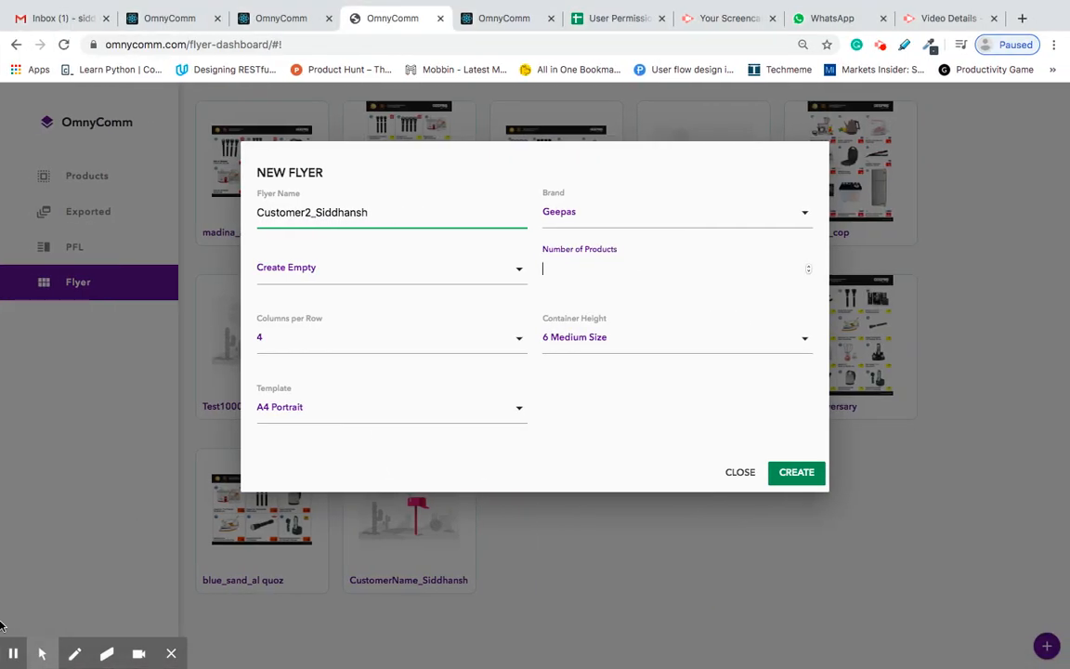
{"action": "left_click", "coordinate": [12, 654]}
{"action": "left_click", "coordinate": [13, 653]}
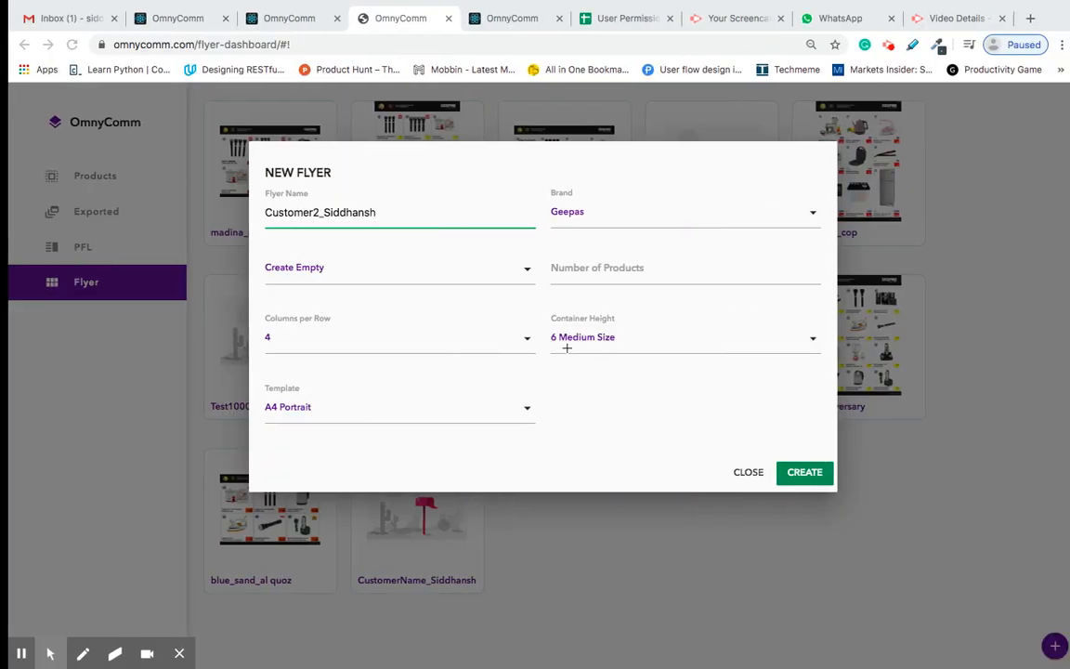
Set the number of products to 10 and examine the refrigerator container's size in the sample Geepas flyer in Preview
{"action": "left_click", "coordinate": [579, 265]}
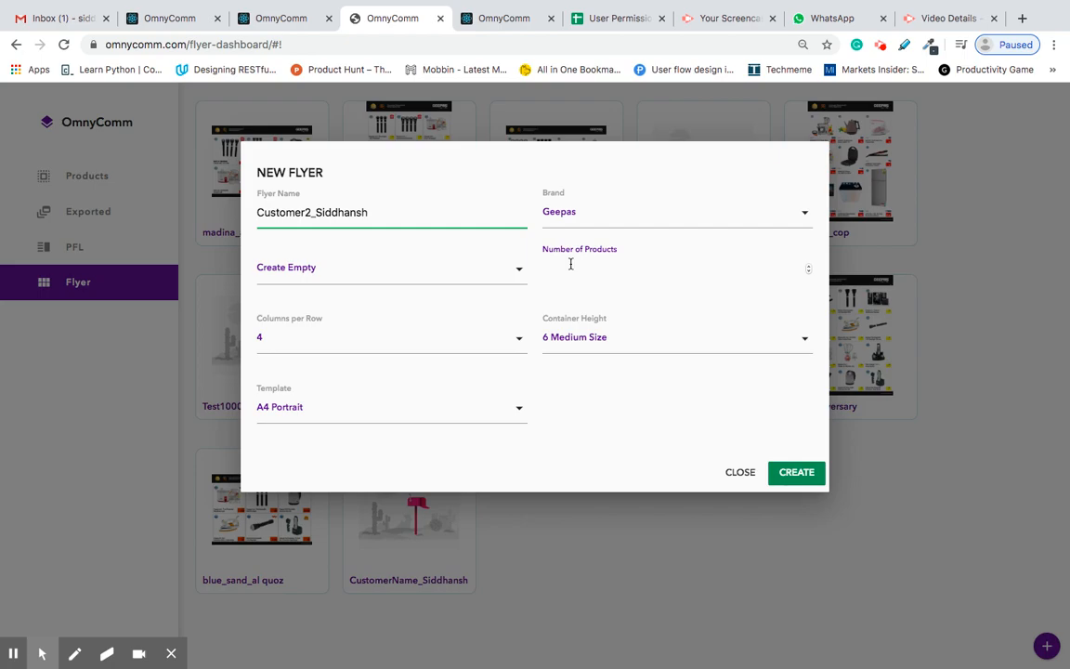
{"action": "type", "text": "10"}
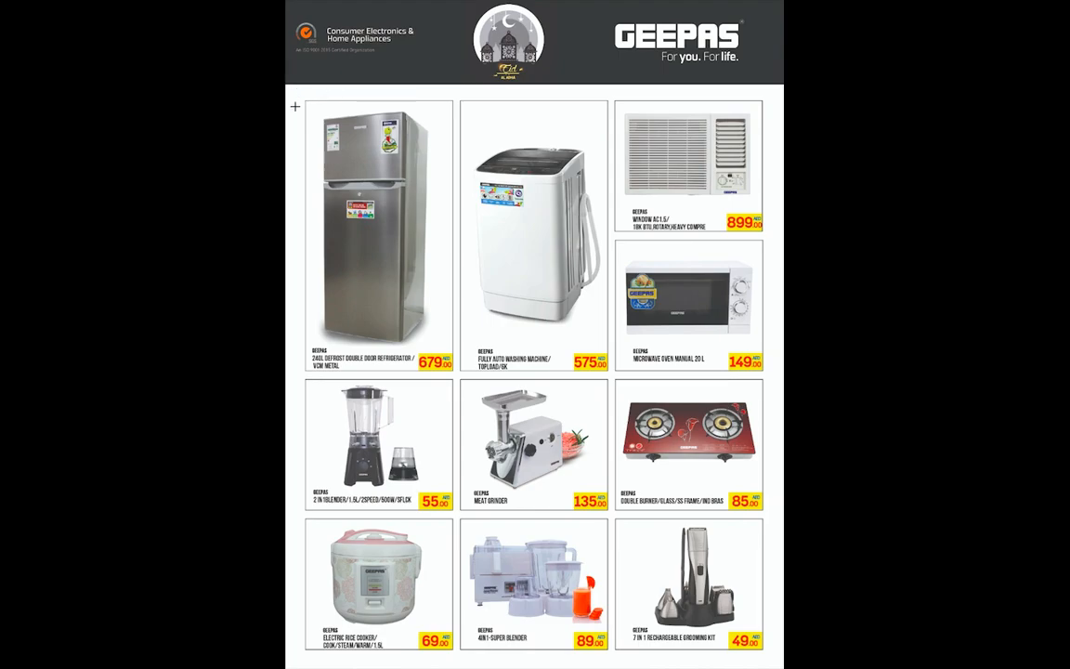
{"action": "left_click_drag", "start_coordinate": [301, 96], "coordinate": [457, 373]}
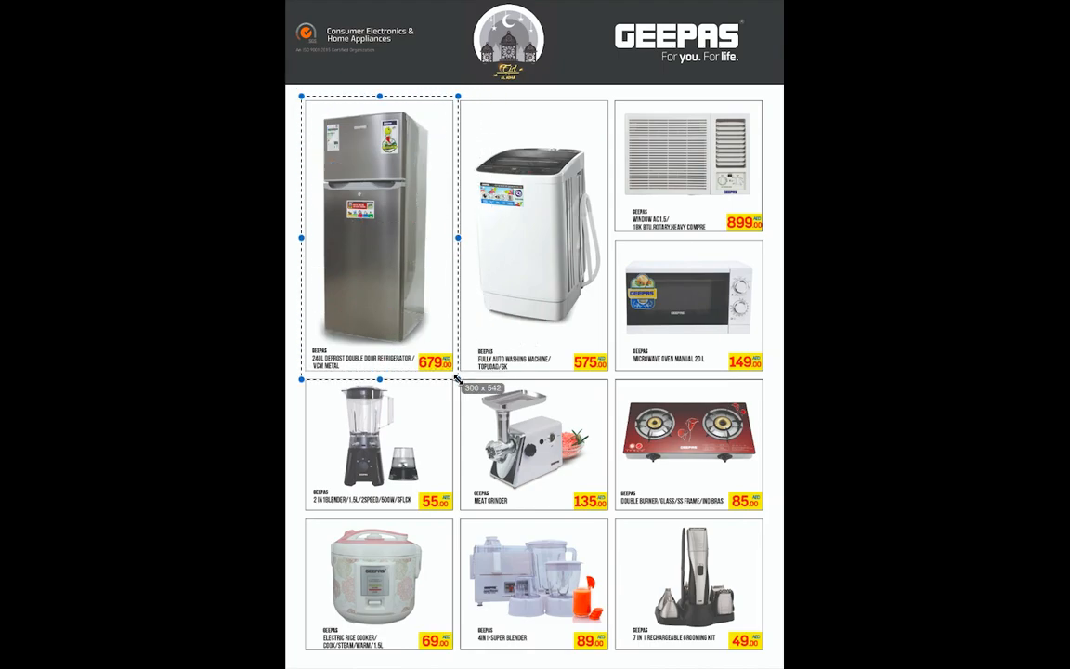
{"action": "left_click", "coordinate": [587, 258]}
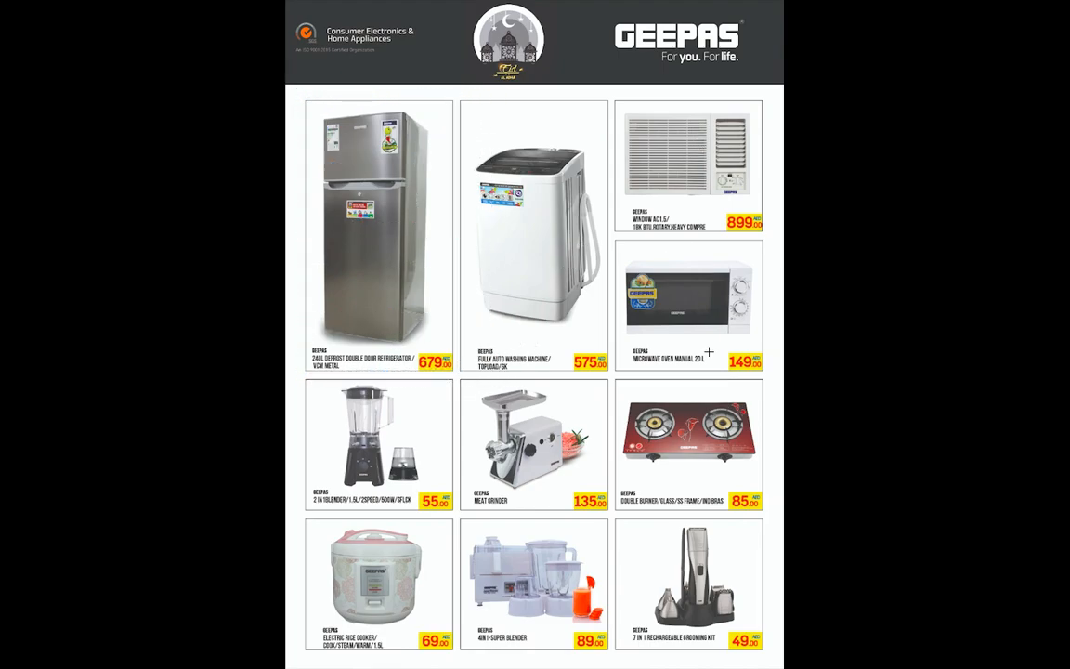
Switch back to OmnyComm and set 3 columns per row, the 6 Medium Size container height and the A4 Portrait template
{"action": "key", "text": "ctrl+Right"}
{"action": "left_click", "coordinate": [516, 345]}
{"action": "left_click", "coordinate": [398, 381]}
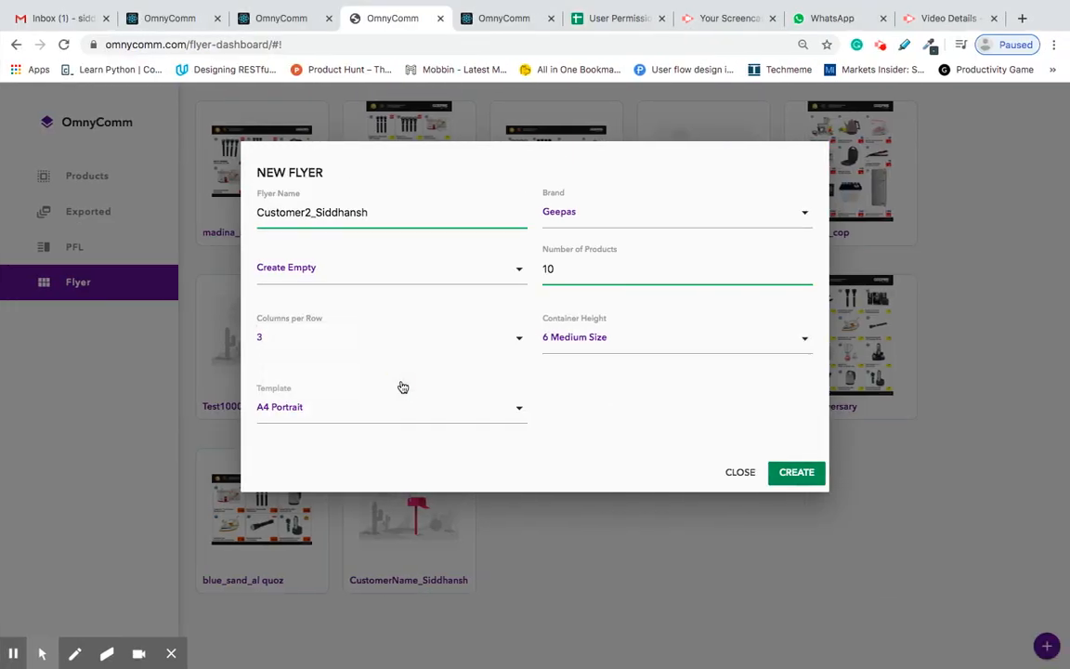
{"action": "left_click", "coordinate": [656, 342]}
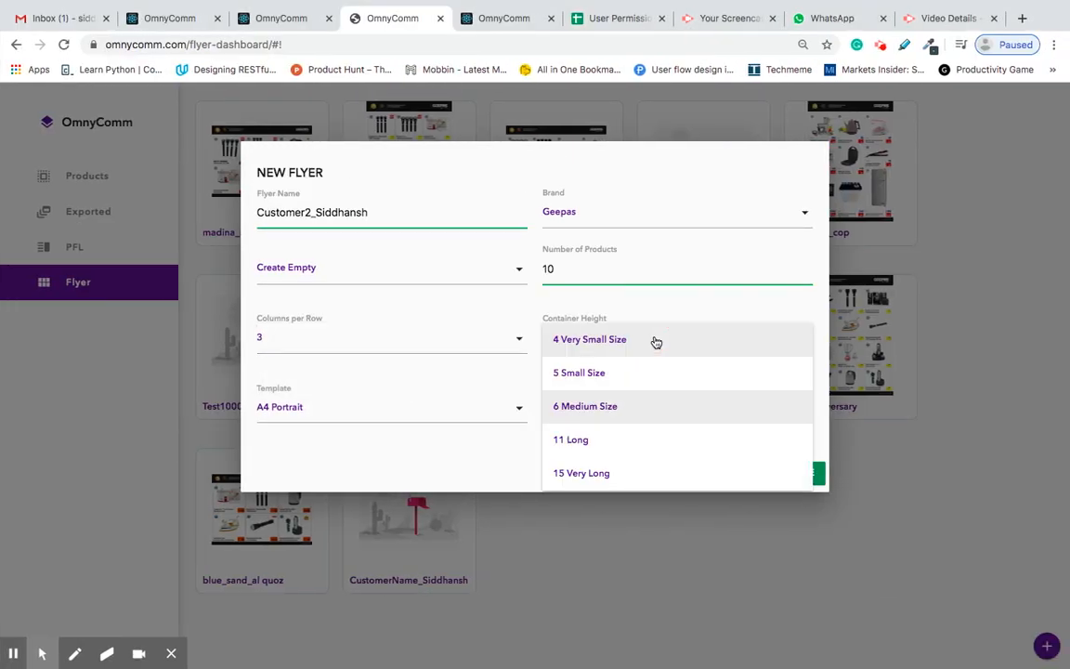
{"action": "left_click", "coordinate": [623, 410]}
{"action": "left_click", "coordinate": [470, 411]}
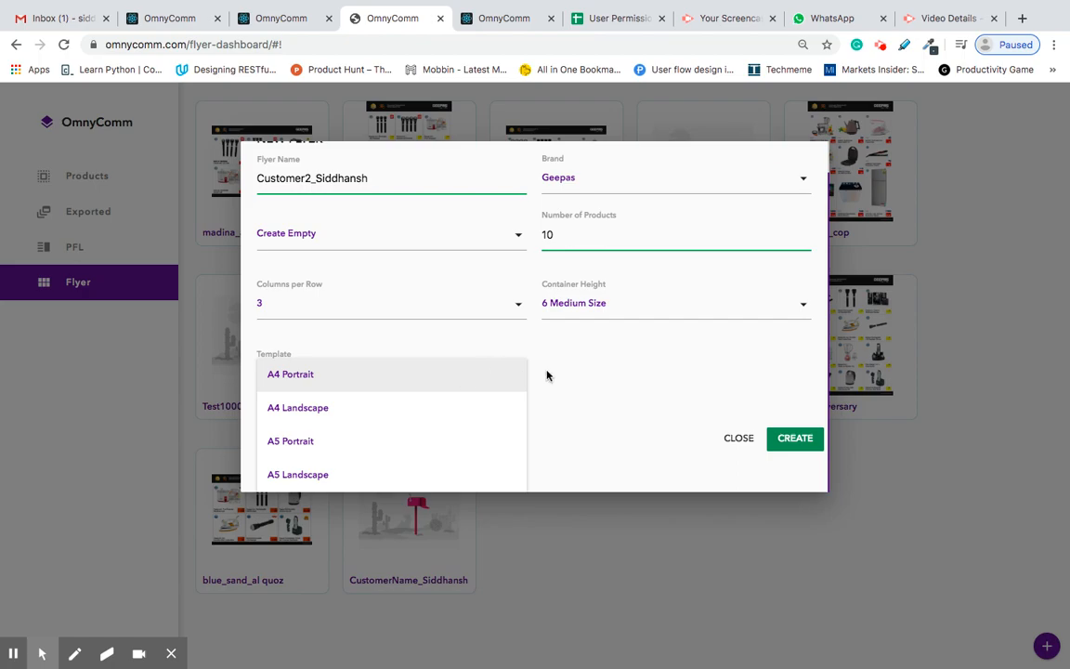
{"action": "left_click", "coordinate": [509, 375]}
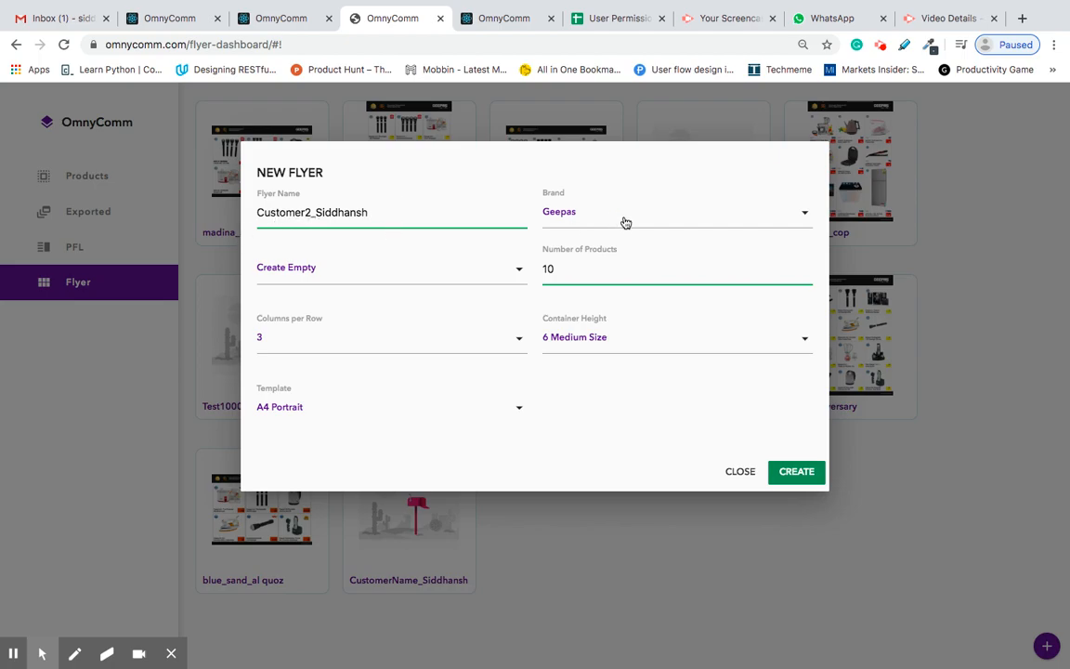
Try the Upload Excel creation method for the new flyer and switch back to Create Empty
{"action": "left_click", "coordinate": [512, 274]}
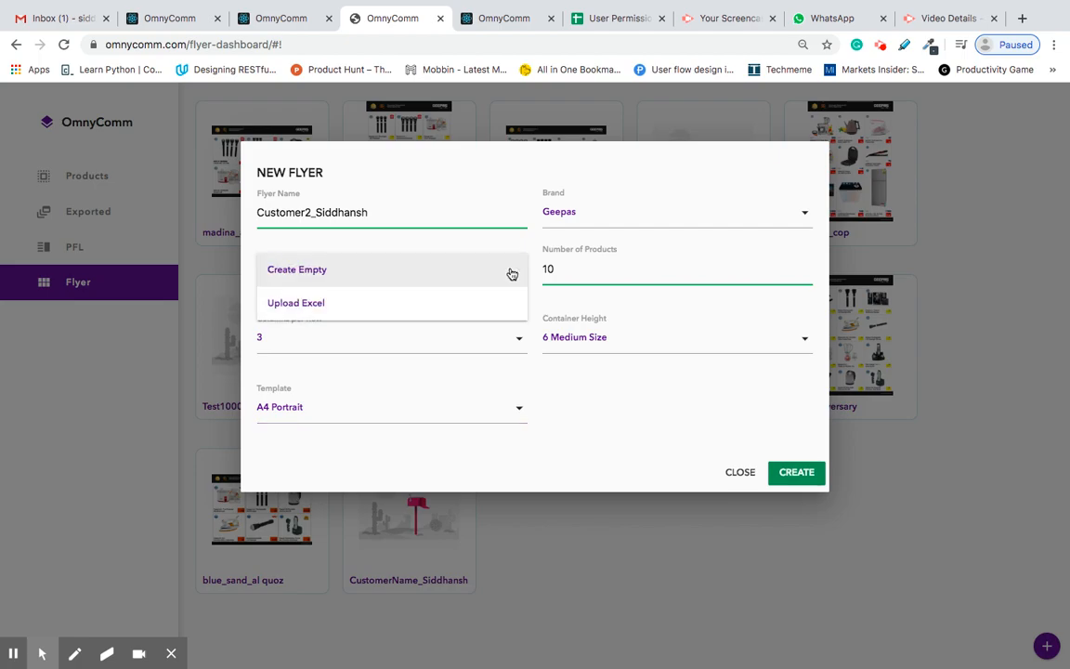
{"action": "left_click", "coordinate": [625, 417]}
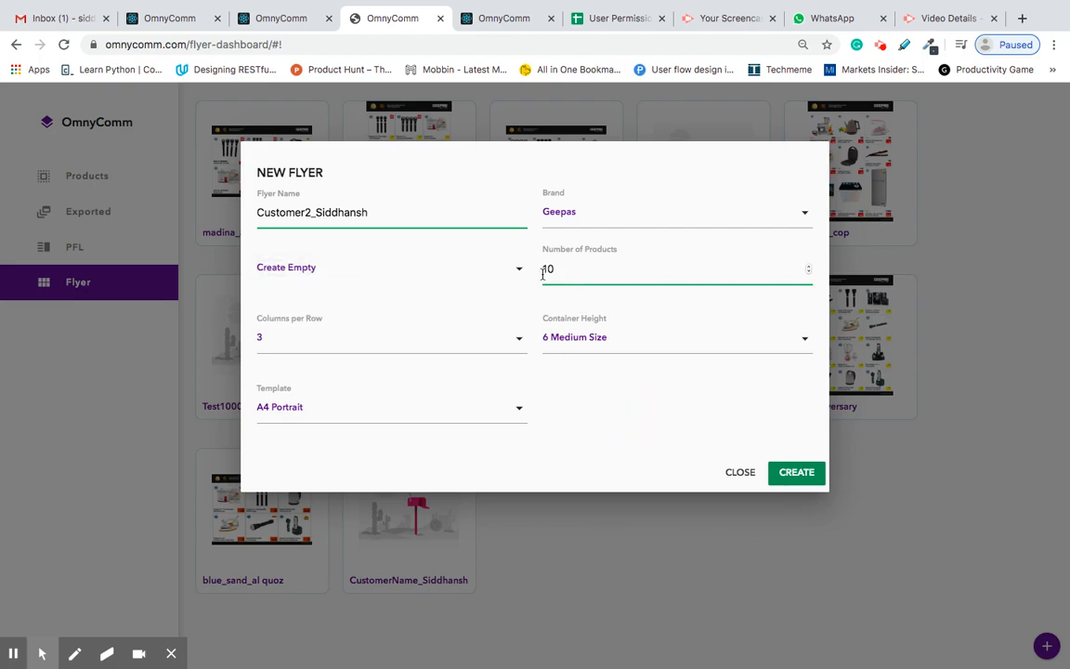
{"action": "left_click", "coordinate": [389, 269]}
{"action": "left_click", "coordinate": [322, 304]}
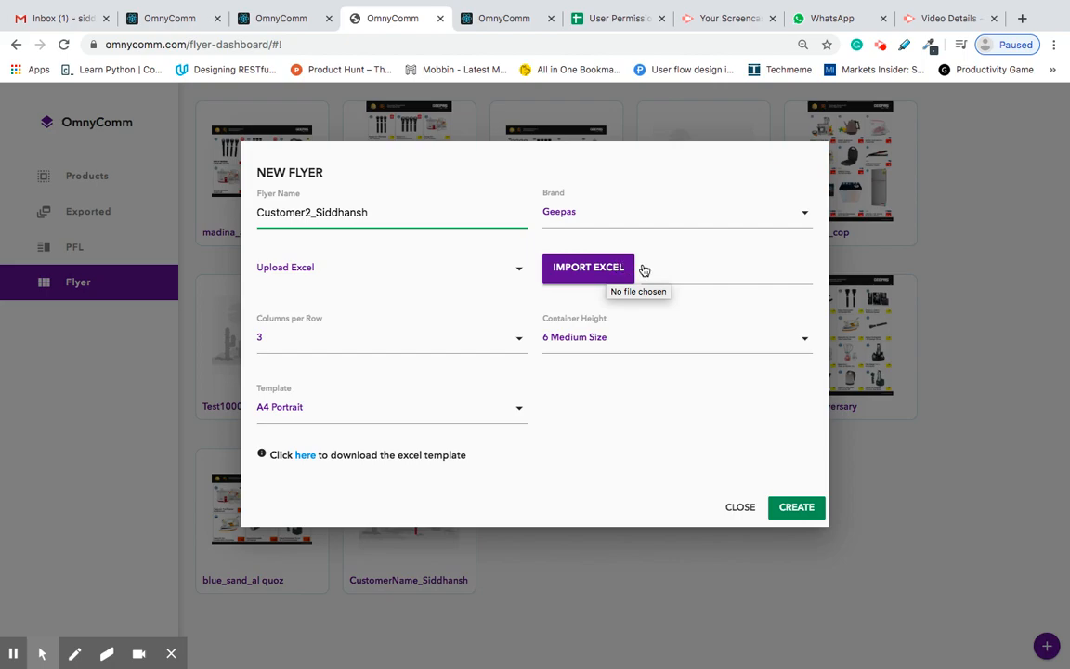
{"action": "left_click", "coordinate": [522, 269]}
{"action": "left_click", "coordinate": [451, 277]}
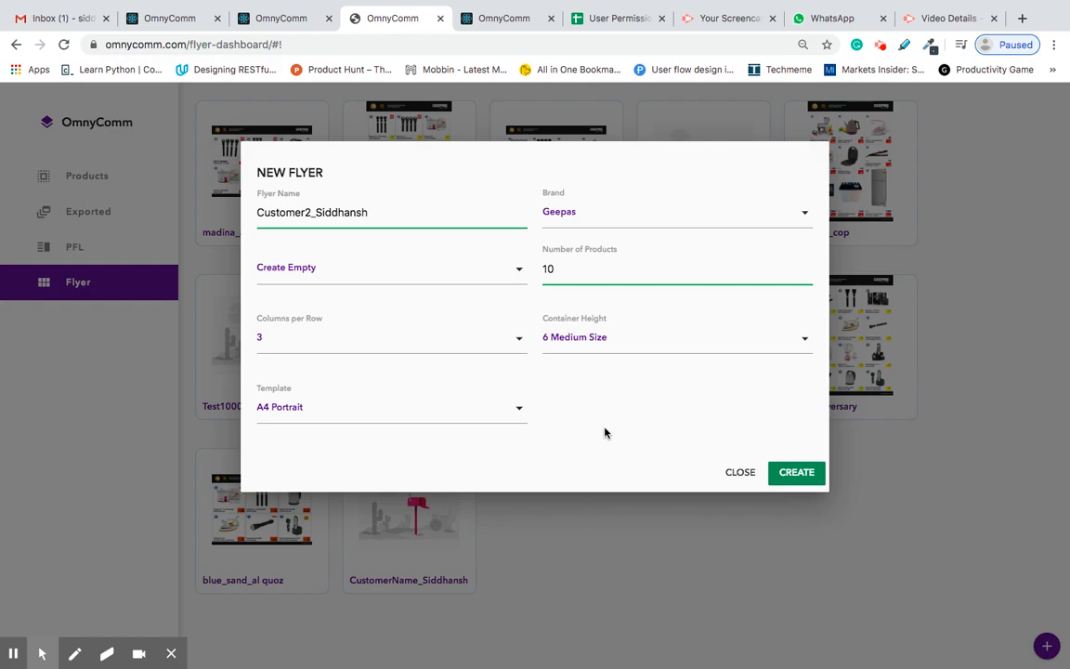
Create the flyer and look over its empty product grid
{"action": "left_click", "coordinate": [806, 472]}
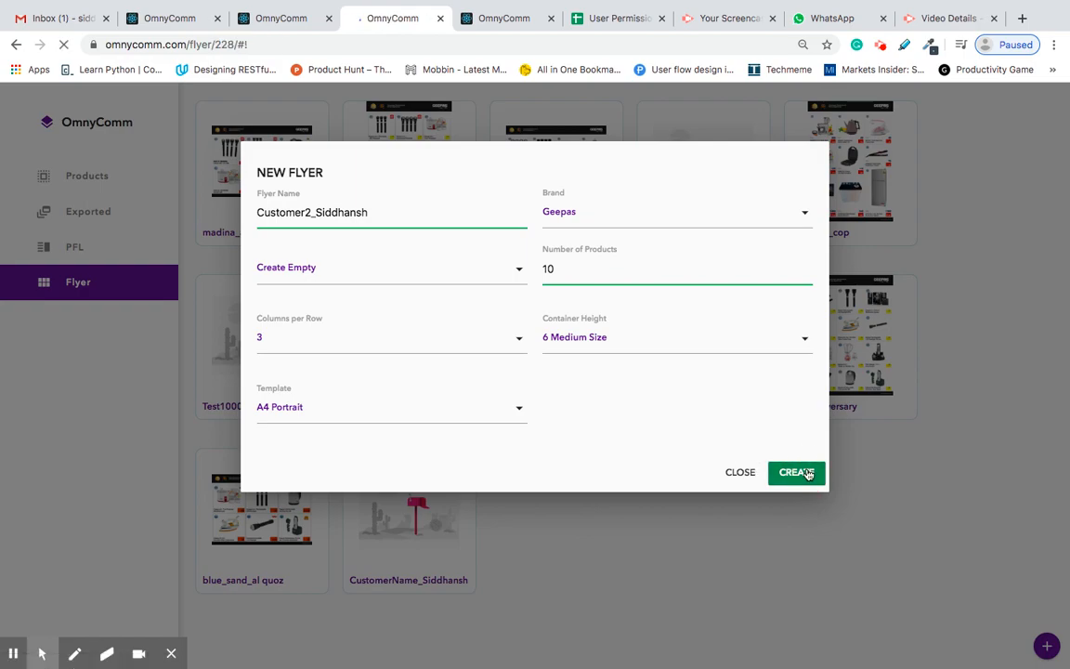
{"action": "scroll", "coordinate": [643, 360], "scroll_direction": "down", "scroll_amount": 2}
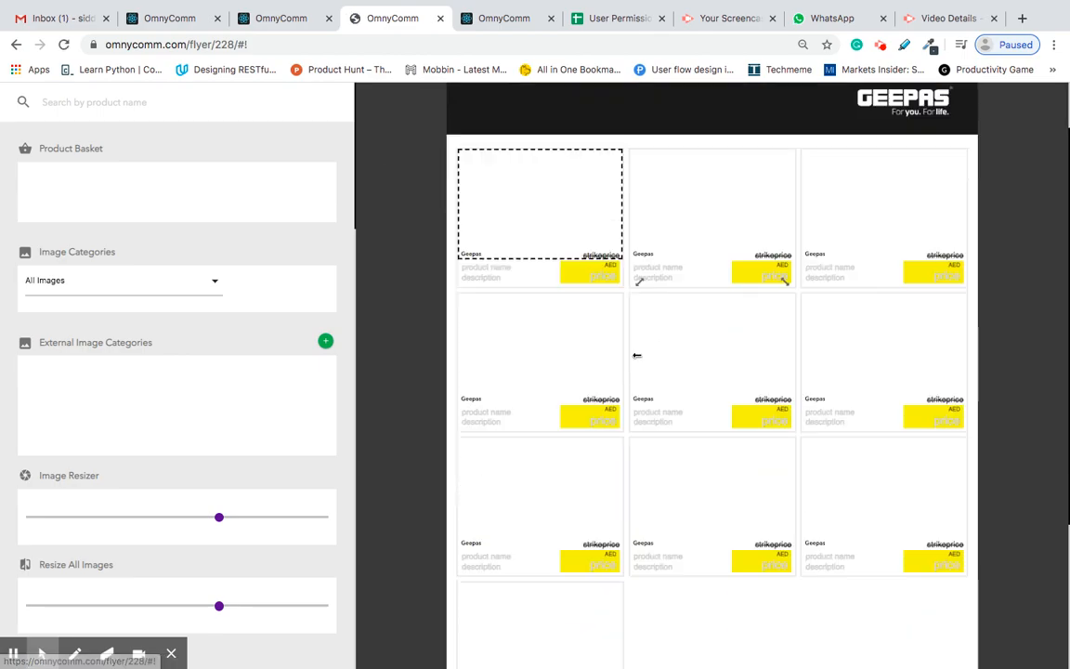
{"action": "scroll", "coordinate": [758, 488], "scroll_direction": "up", "scroll_amount": 1}
{"action": "scroll", "coordinate": [594, 265], "scroll_direction": "up", "scroll_amount": 1}
{"action": "scroll", "coordinate": [597, 568], "scroll_direction": "down", "scroll_amount": 3}
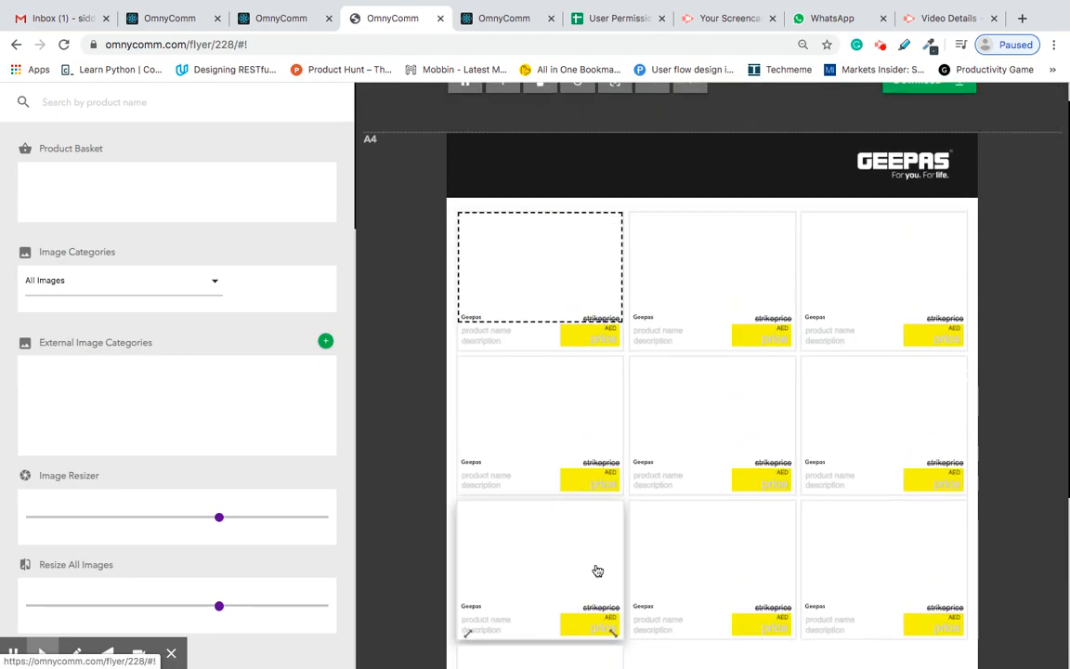
{"action": "scroll", "coordinate": [596, 565], "scroll_direction": "up", "scroll_amount": 3}
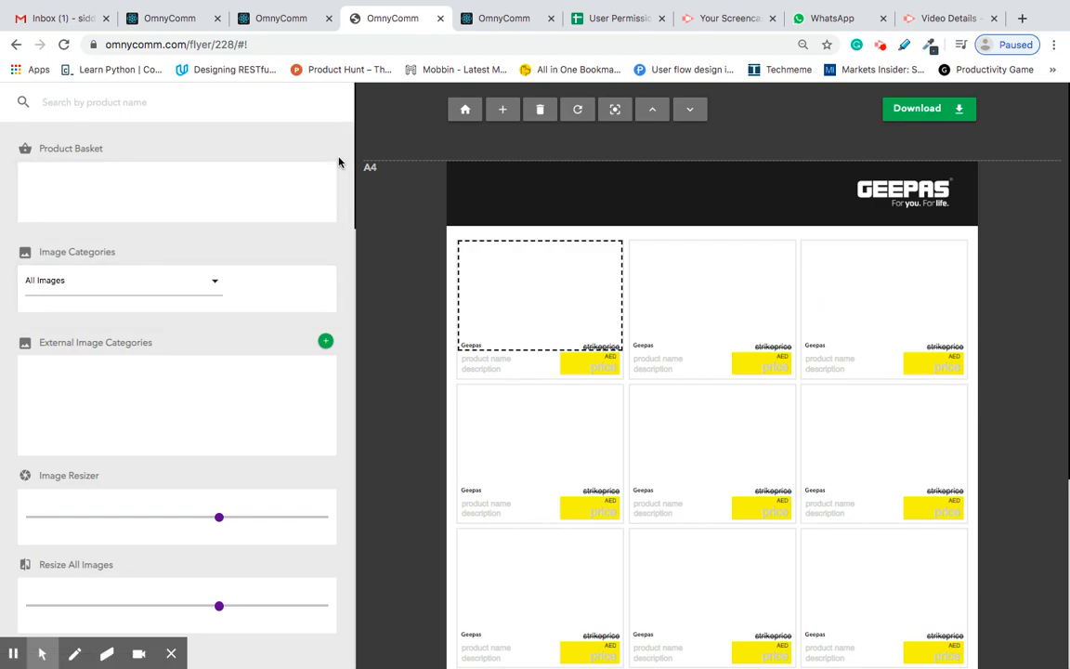
Examine the flyer editor's page layout from header to footer together with its product and image tools
{"action": "scroll", "coordinate": [341, 251], "scroll_direction": "down", "scroll_amount": 1}
{"action": "scroll", "coordinate": [341, 251], "scroll_direction": "up", "scroll_amount": 1}
{"action": "scroll", "coordinate": [408, 393], "scroll_direction": "down", "scroll_amount": 5}
{"action": "scroll", "coordinate": [408, 394], "scroll_direction": "up", "scroll_amount": 5}
{"action": "scroll", "coordinate": [417, 204], "scroll_direction": "down", "scroll_amount": 2}
{"action": "scroll", "coordinate": [416, 204], "scroll_direction": "up", "scroll_amount": 2}
{"action": "scroll", "coordinate": [624, 220], "scroll_direction": "down", "scroll_amount": 2}
{"action": "scroll", "coordinate": [625, 220], "scroll_direction": "up", "scroll_amount": 2}
{"action": "scroll", "coordinate": [618, 375], "scroll_direction": "down", "scroll_amount": 3}
{"action": "scroll", "coordinate": [618, 375], "scroll_direction": "up", "scroll_amount": 3}
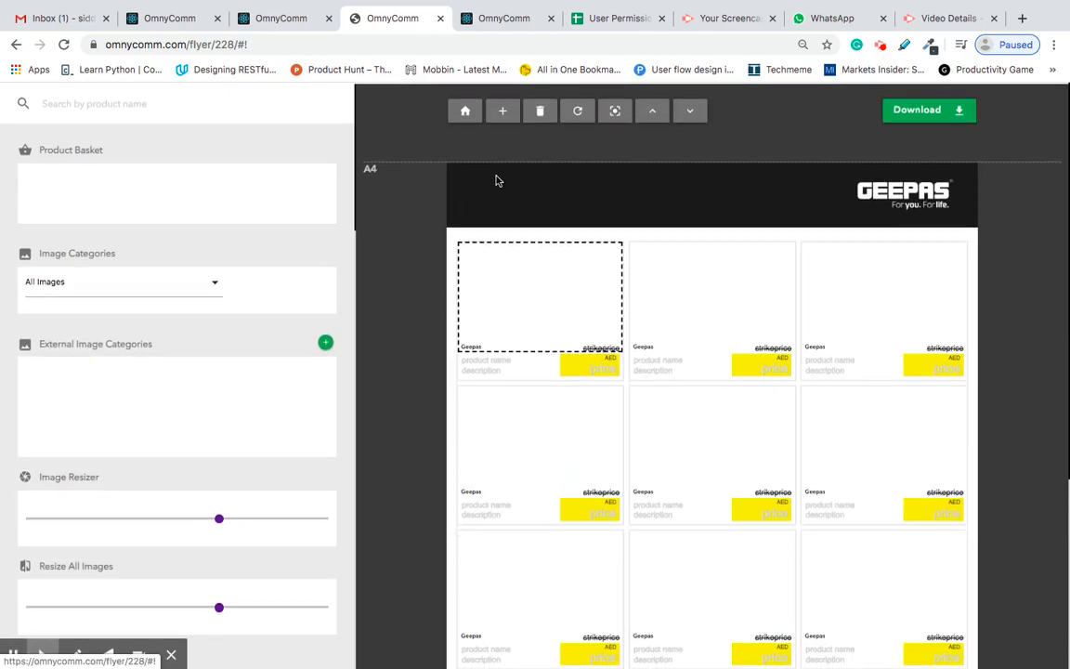
Open the flyer dashboard in a separate browser tab, look through the flyer list and close that tab
{"action": "left_click", "coordinate": [466, 110], "text": "ctrl"}
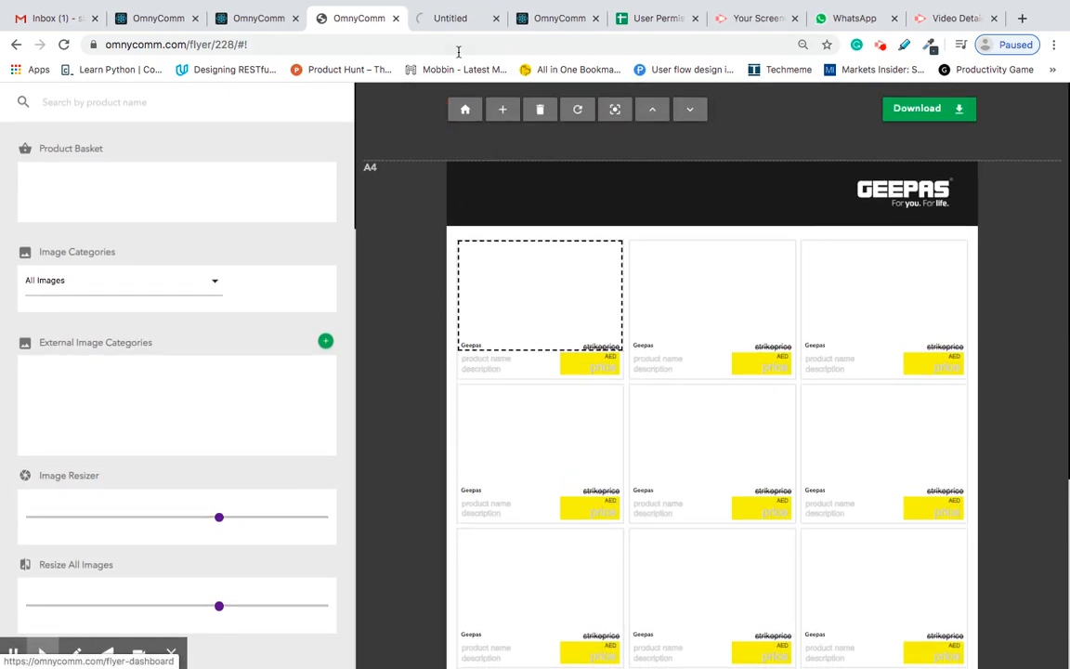
{"action": "left_click", "coordinate": [461, 21]}
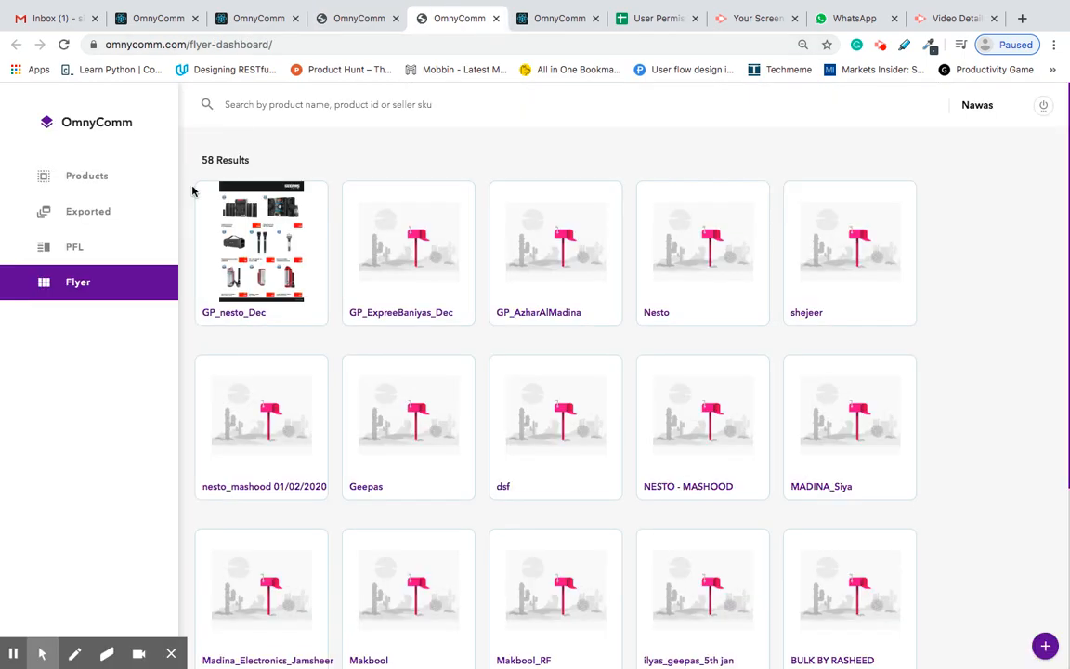
{"action": "scroll", "coordinate": [522, 433], "scroll_direction": "down", "scroll_amount": 1}
{"action": "scroll", "coordinate": [522, 432], "scroll_direction": "down", "scroll_amount": 5}
{"action": "scroll", "coordinate": [515, 409], "scroll_direction": "up", "scroll_amount": 6}
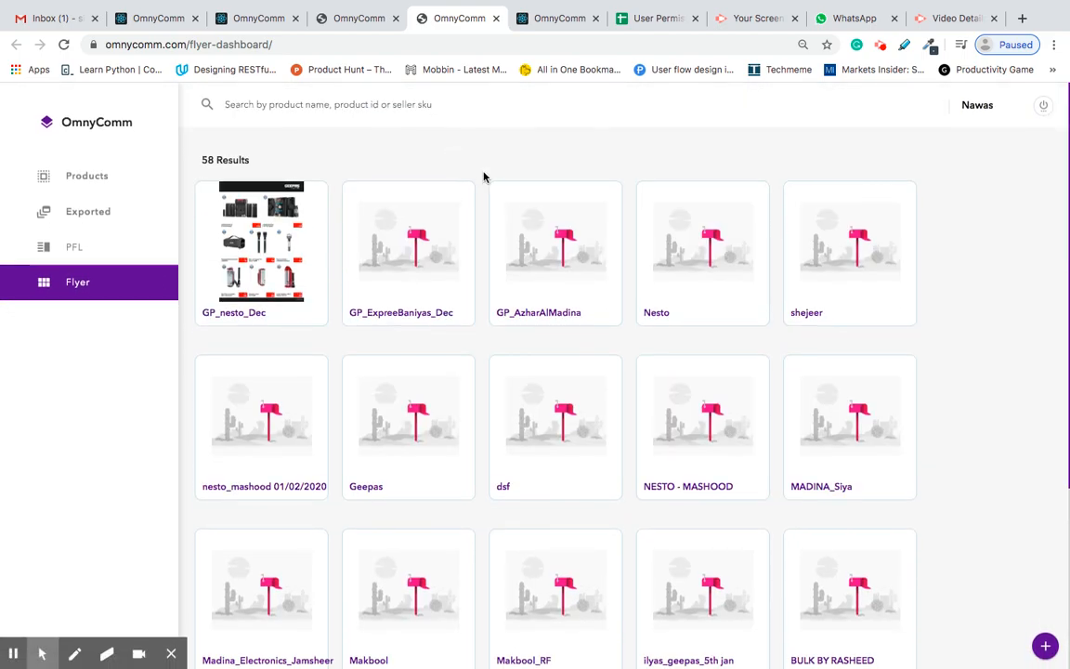
{"action": "left_click", "coordinate": [495, 18]}
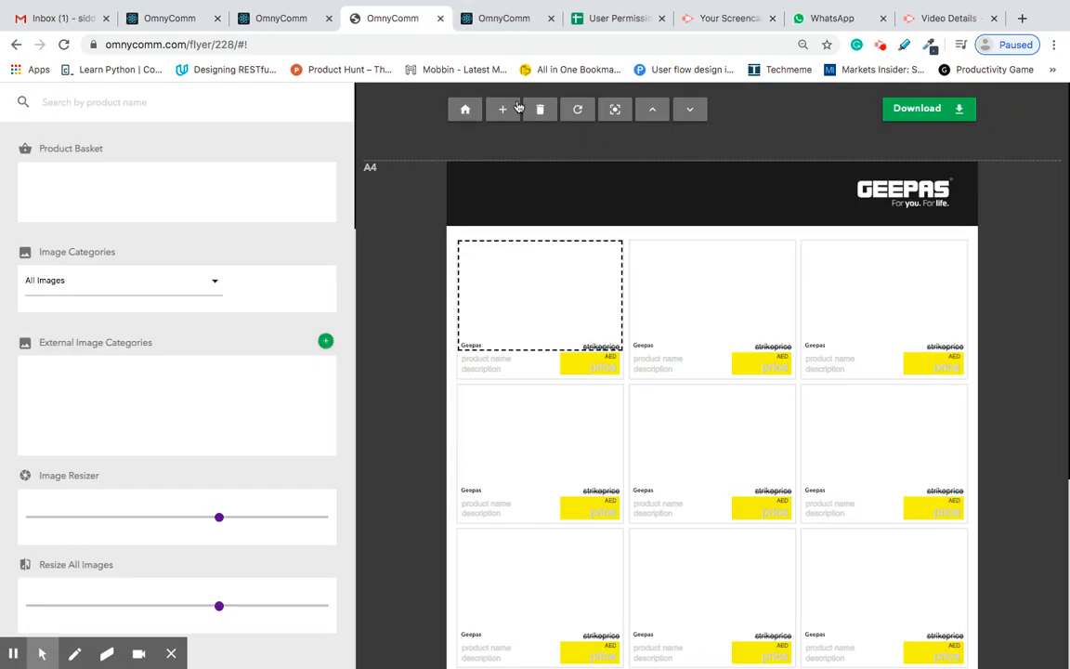
Add one extra grid item to the flyer and view it beside the tenth product container
{"action": "scroll", "coordinate": [539, 181], "scroll_direction": "down", "scroll_amount": 5}
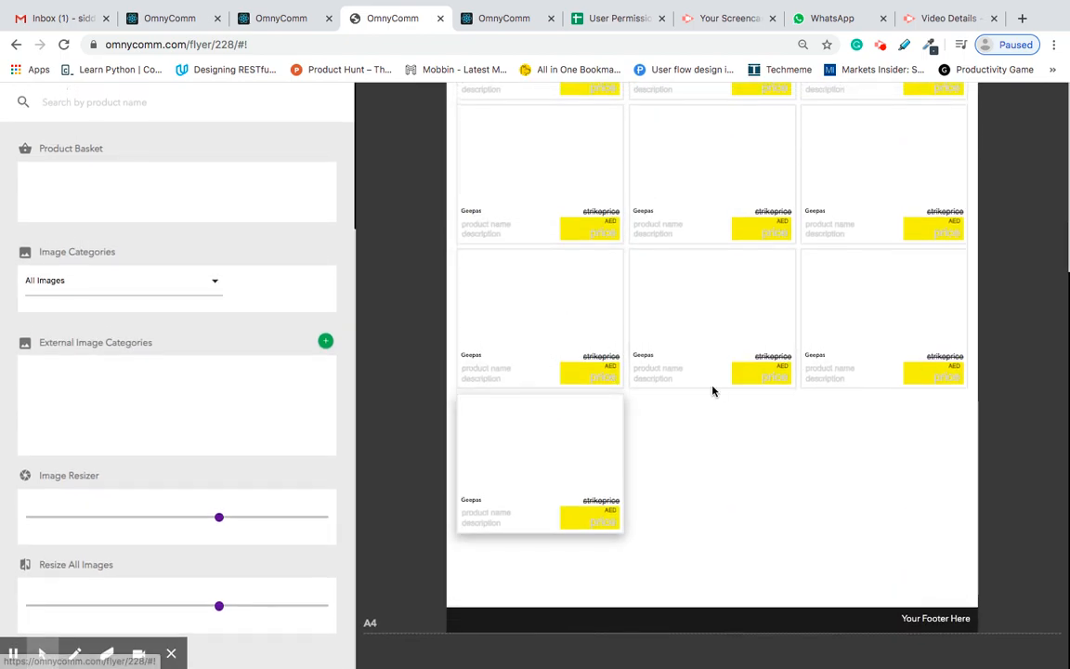
{"action": "scroll", "coordinate": [679, 344], "scroll_direction": "up", "scroll_amount": 5}
{"action": "left_click", "coordinate": [506, 113]}
{"action": "scroll", "coordinate": [559, 287], "scroll_direction": "down", "scroll_amount": 3}
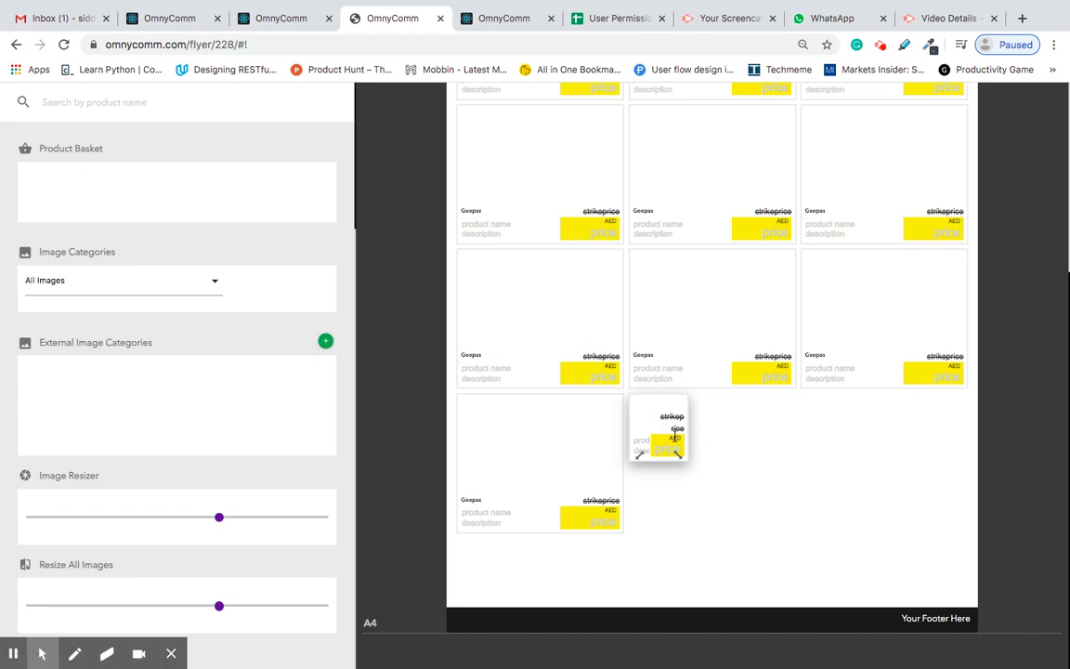
{"action": "scroll", "coordinate": [585, 334], "scroll_direction": "up", "scroll_amount": 5}
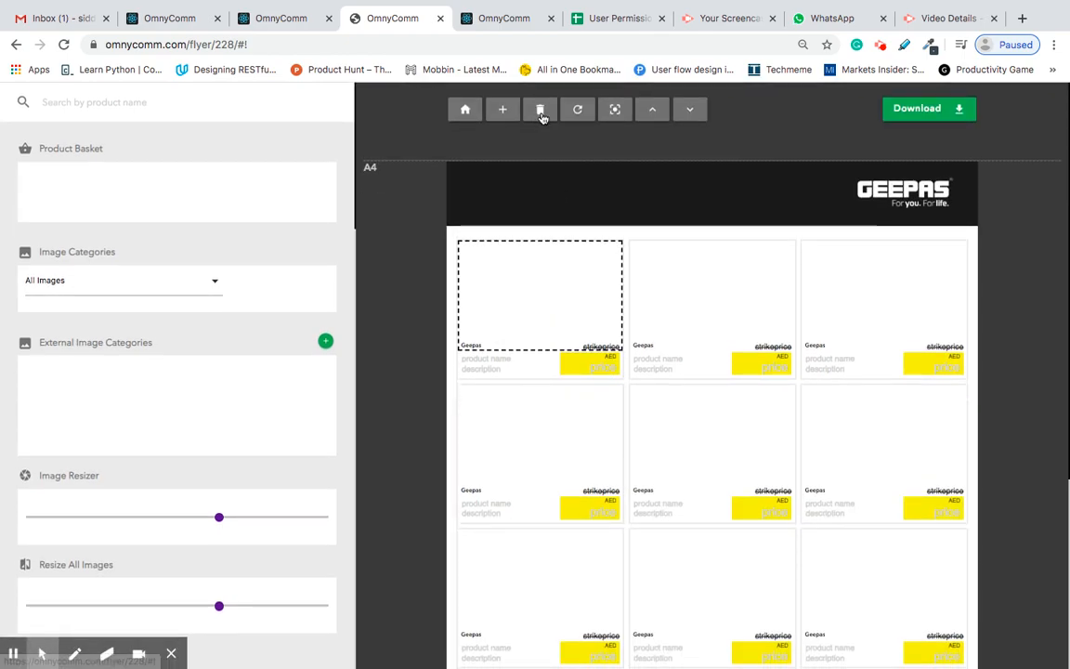
{"action": "scroll", "coordinate": [597, 214], "scroll_direction": "down", "scroll_amount": 5}
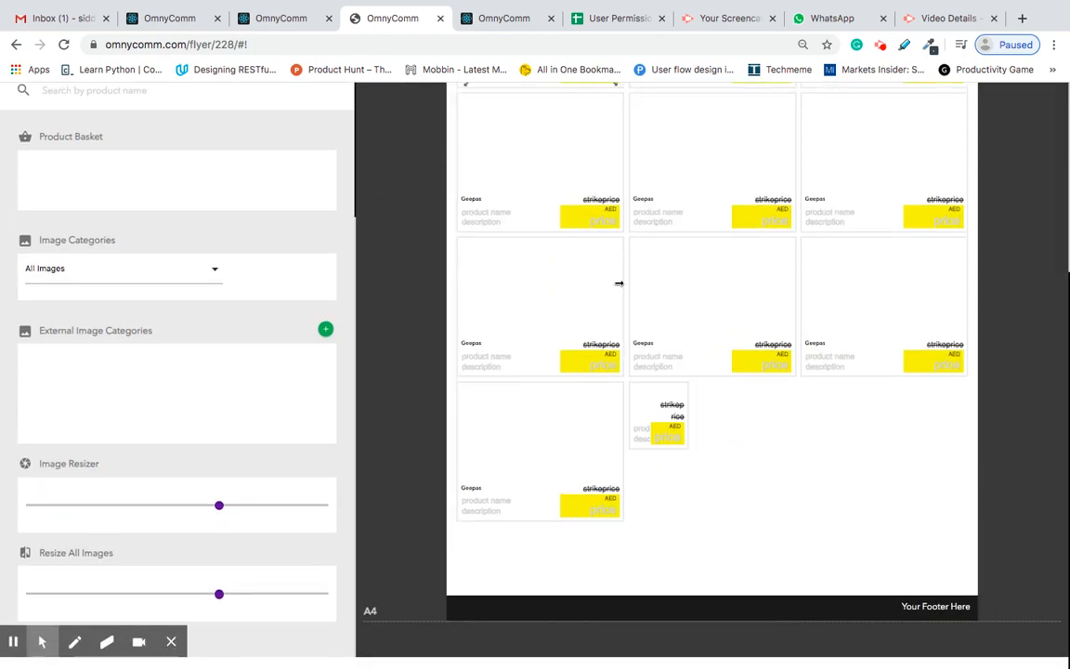
Select several containers in turn, from the small added one to the middle container of the second row
{"action": "left_click", "coordinate": [649, 413]}
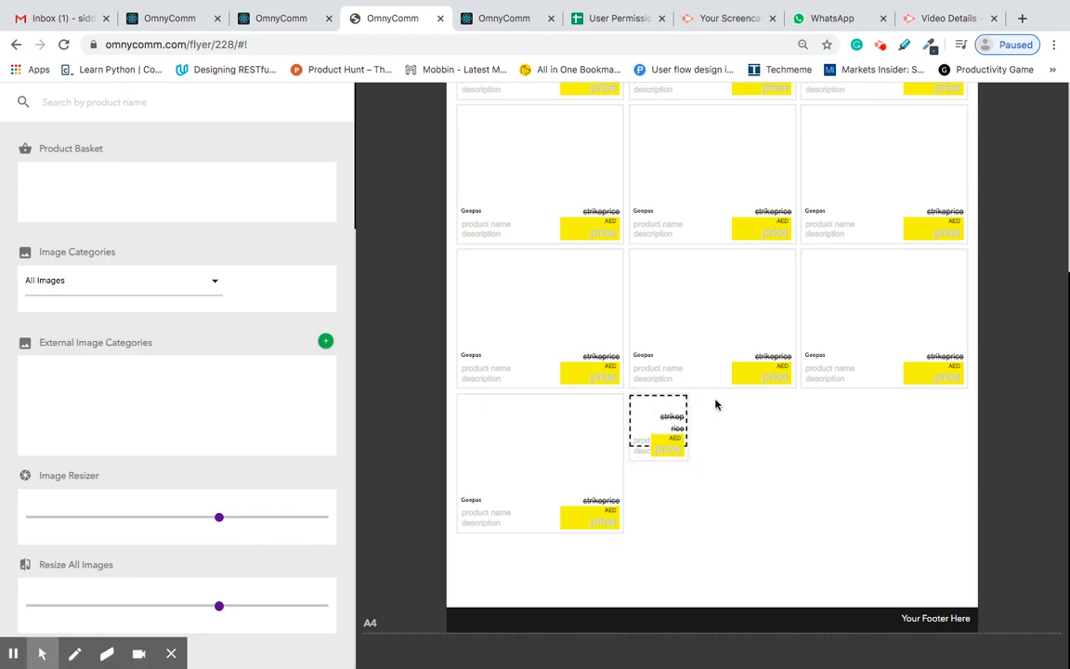
{"action": "scroll", "coordinate": [715, 404], "scroll_direction": "up", "scroll_amount": 3}
{"action": "scroll", "coordinate": [715, 404], "scroll_direction": "down", "scroll_amount": 2}
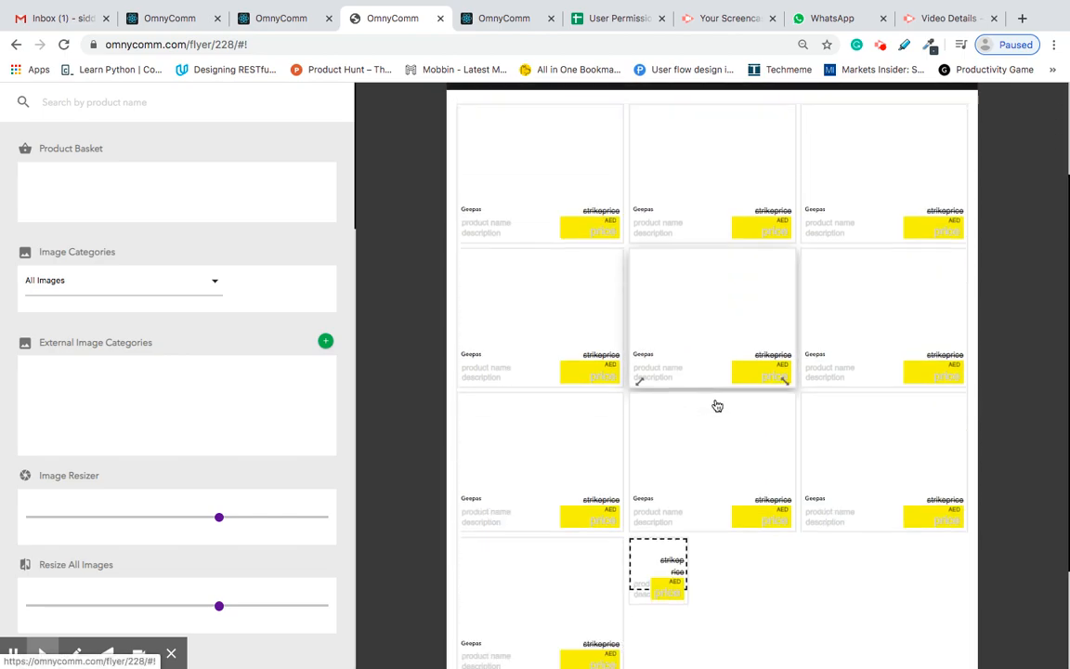
{"action": "left_click", "coordinate": [594, 522]}
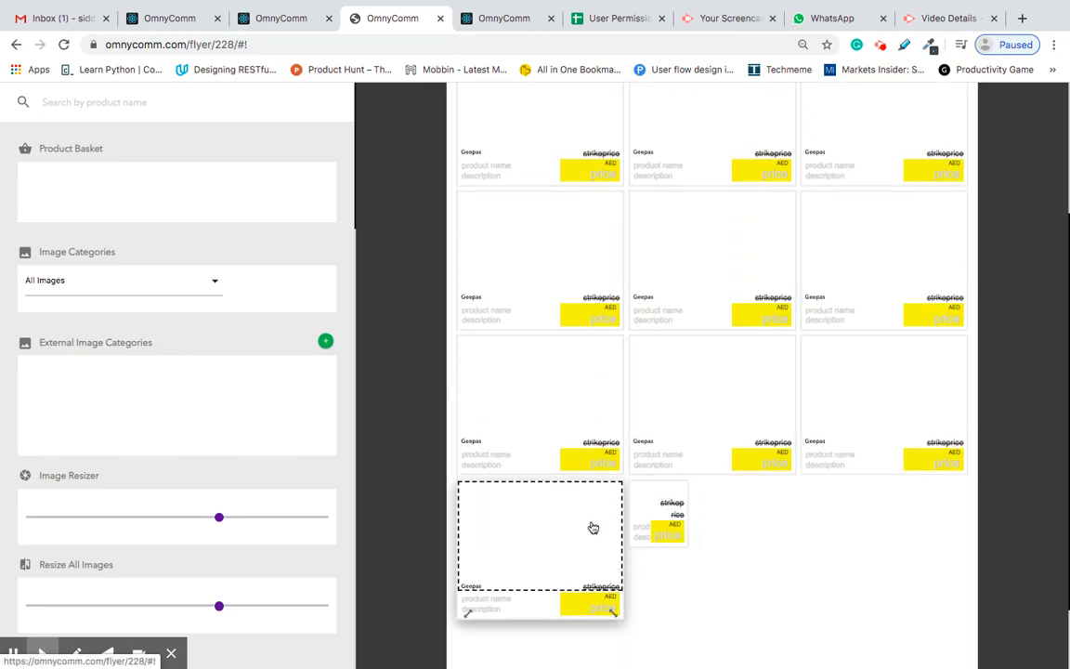
{"action": "left_click", "coordinate": [647, 497]}
{"action": "left_click", "coordinate": [688, 405]}
{"action": "left_click", "coordinate": [527, 387]}
{"action": "left_click", "coordinate": [561, 243]}
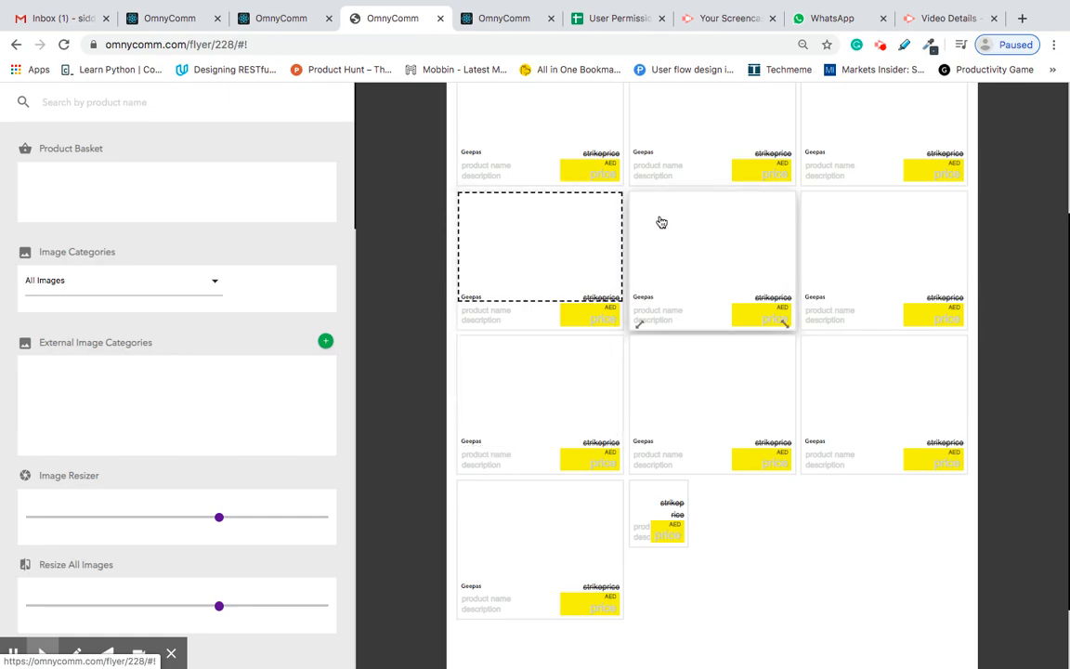
{"action": "left_click", "coordinate": [718, 312]}
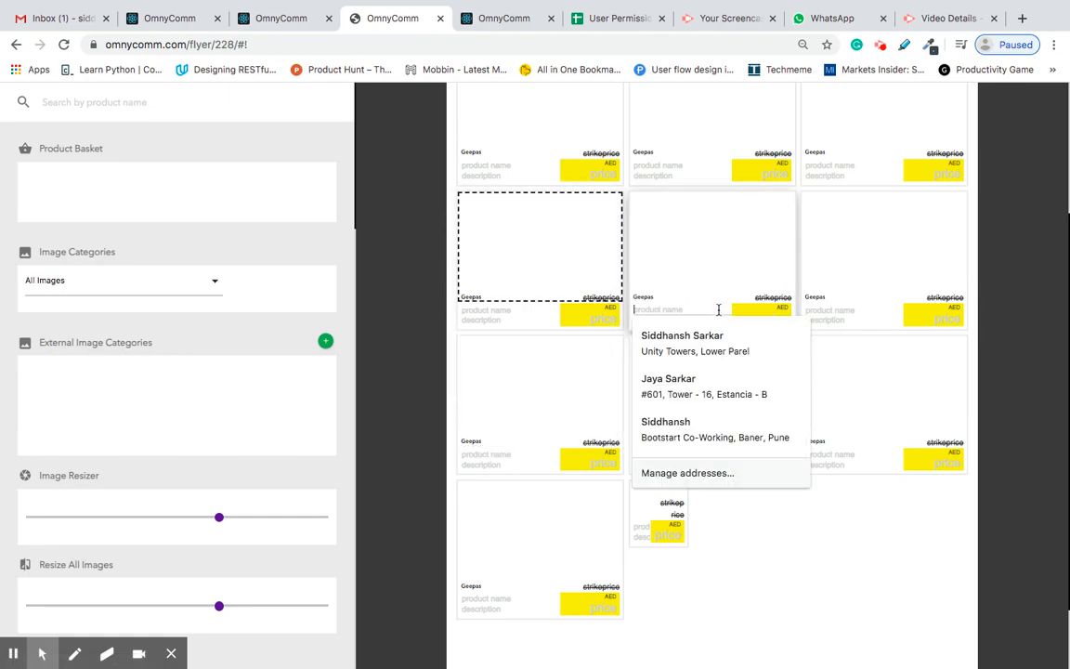
{"action": "left_click", "coordinate": [708, 243]}
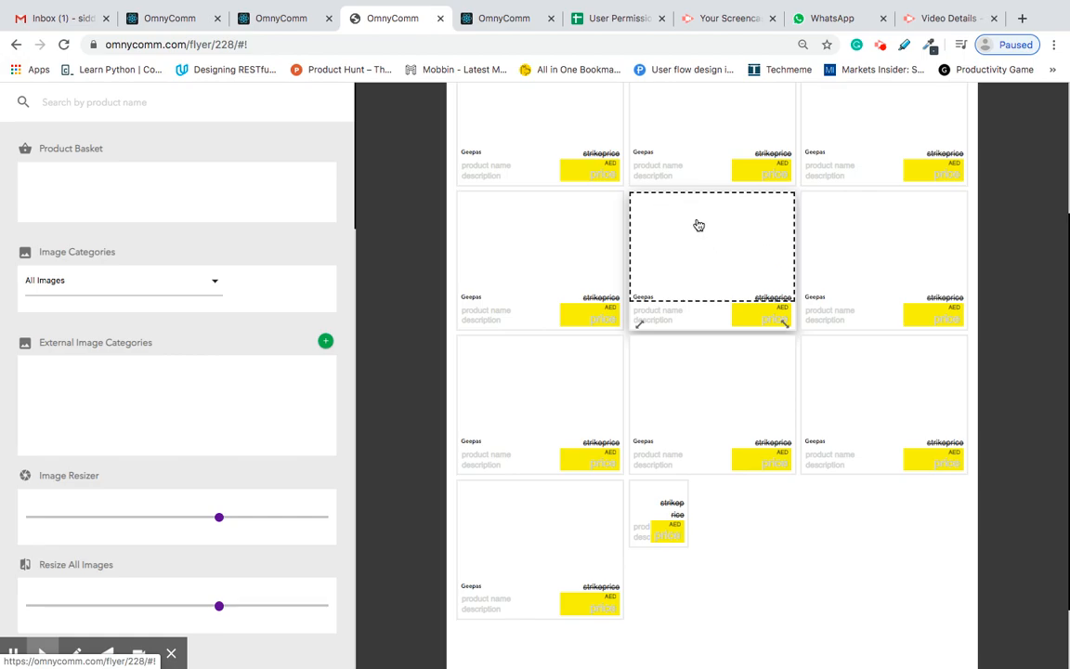
Delete the small added container in the flyer's last row
{"action": "left_click", "coordinate": [648, 499]}
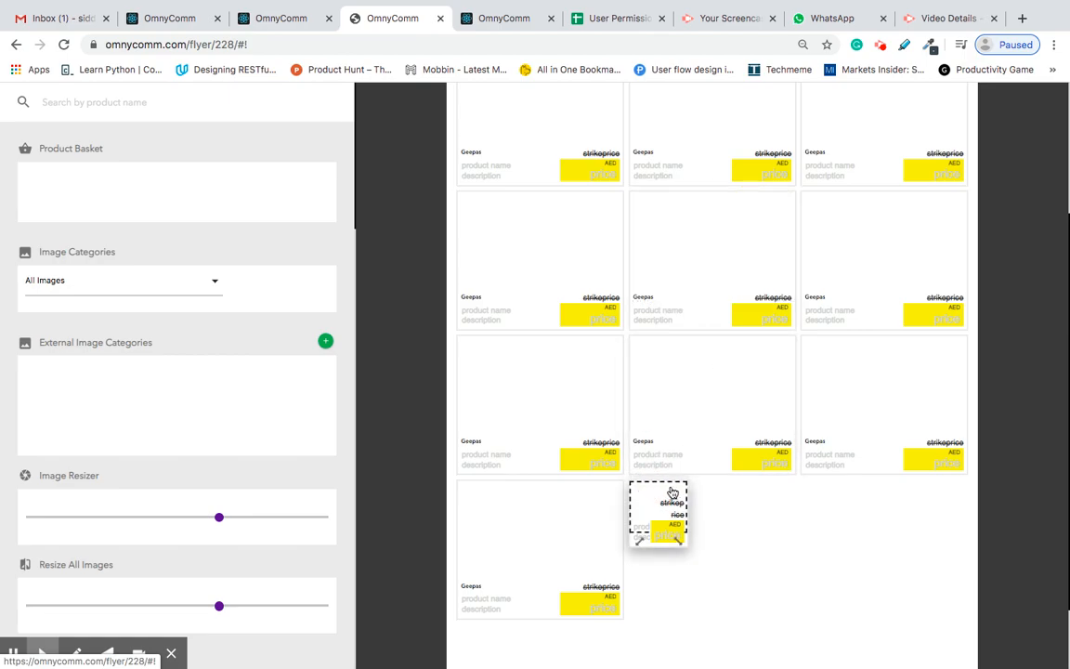
{"action": "scroll", "coordinate": [672, 492], "scroll_direction": "up", "scroll_amount": 3}
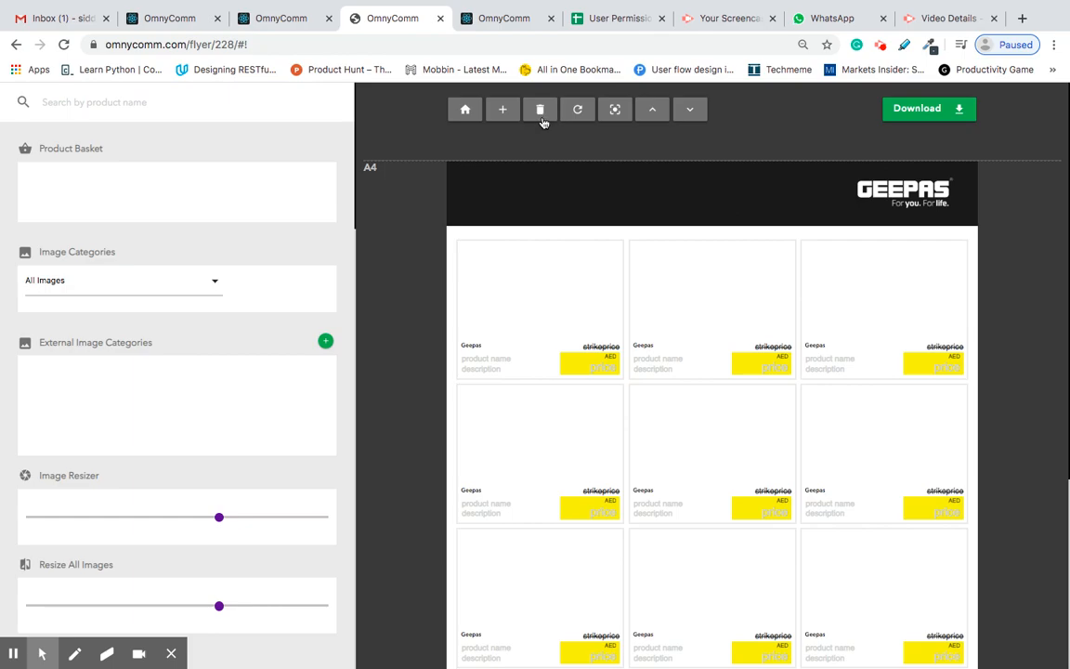
{"action": "scroll", "coordinate": [673, 450], "scroll_direction": "down", "scroll_amount": 5}
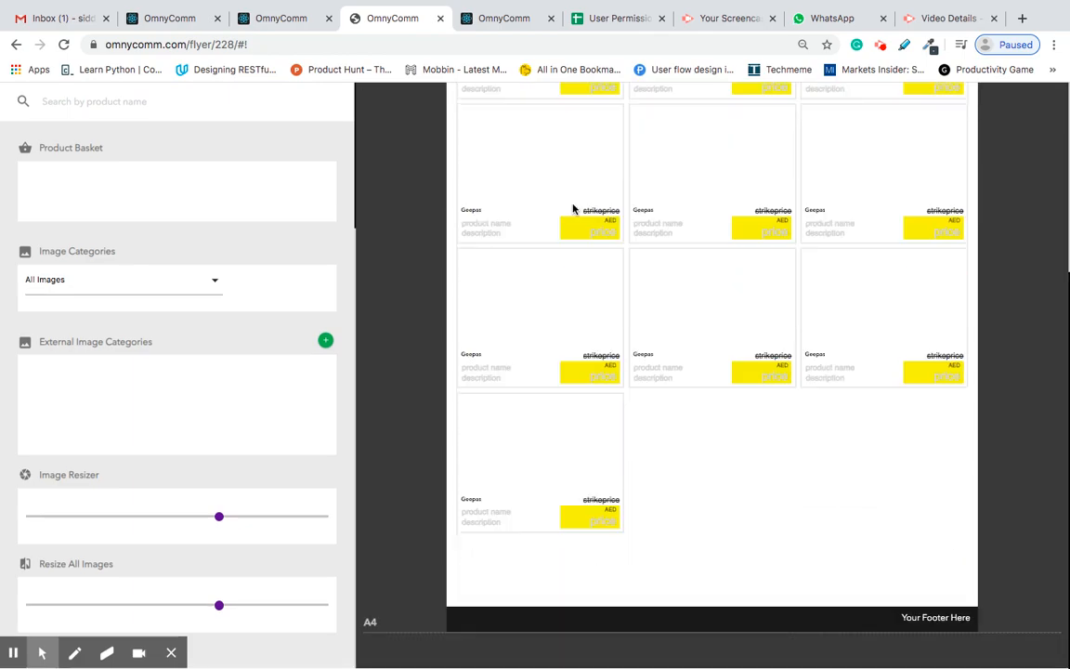
Delete the third product container in the first row and check how the remaining containers are arranged
{"action": "scroll", "coordinate": [669, 408], "scroll_direction": "up", "scroll_amount": 5}
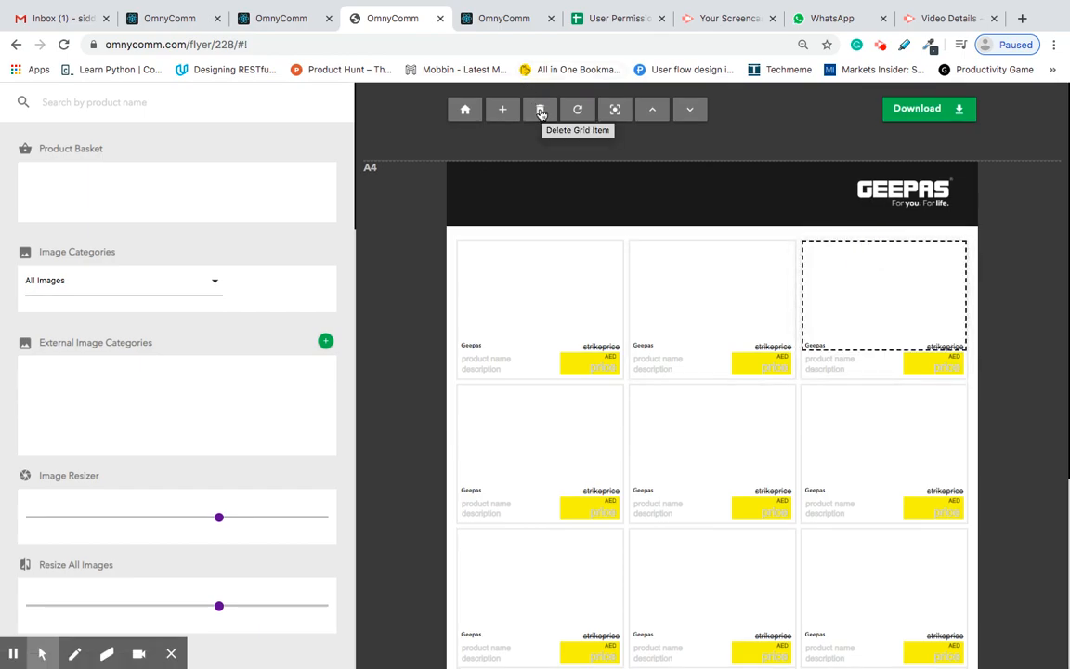
{"action": "left_click", "coordinate": [540, 111]}
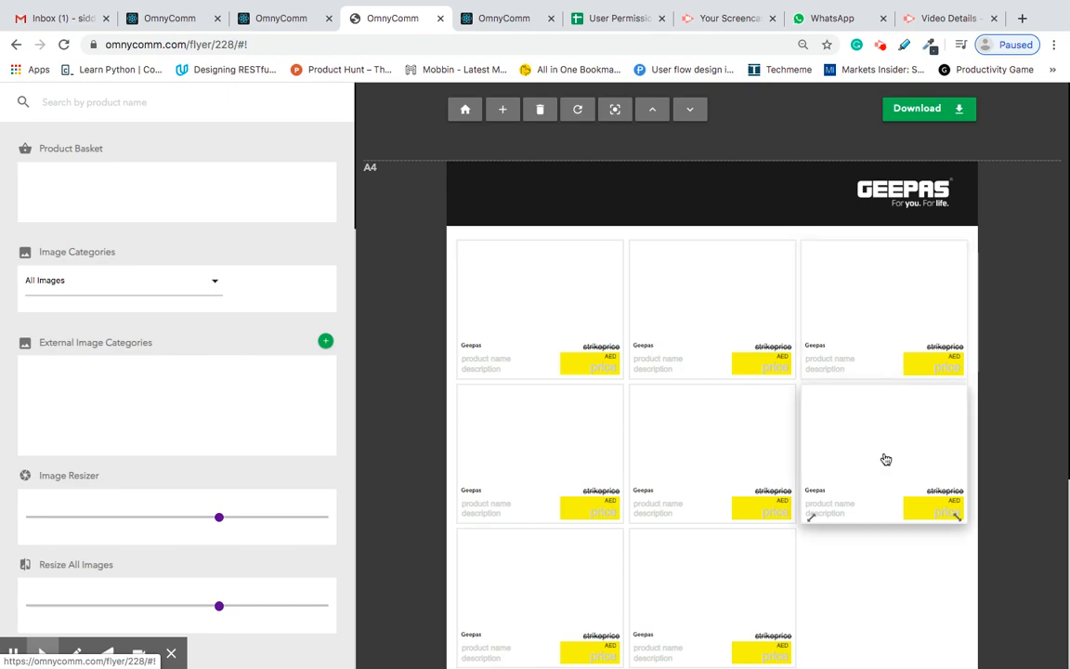
{"action": "scroll", "coordinate": [883, 455], "scroll_direction": "down", "scroll_amount": 1}
{"action": "scroll", "coordinate": [878, 406], "scroll_direction": "up", "scroll_amount": 1}
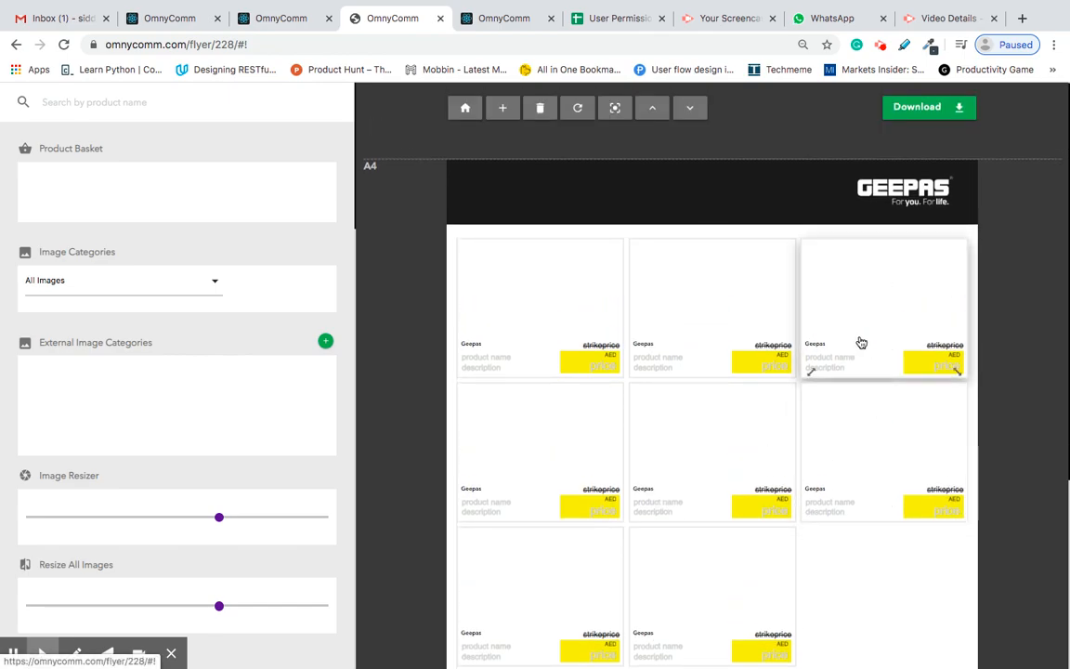
{"action": "scroll", "coordinate": [836, 344], "scroll_direction": "down", "scroll_amount": 1}
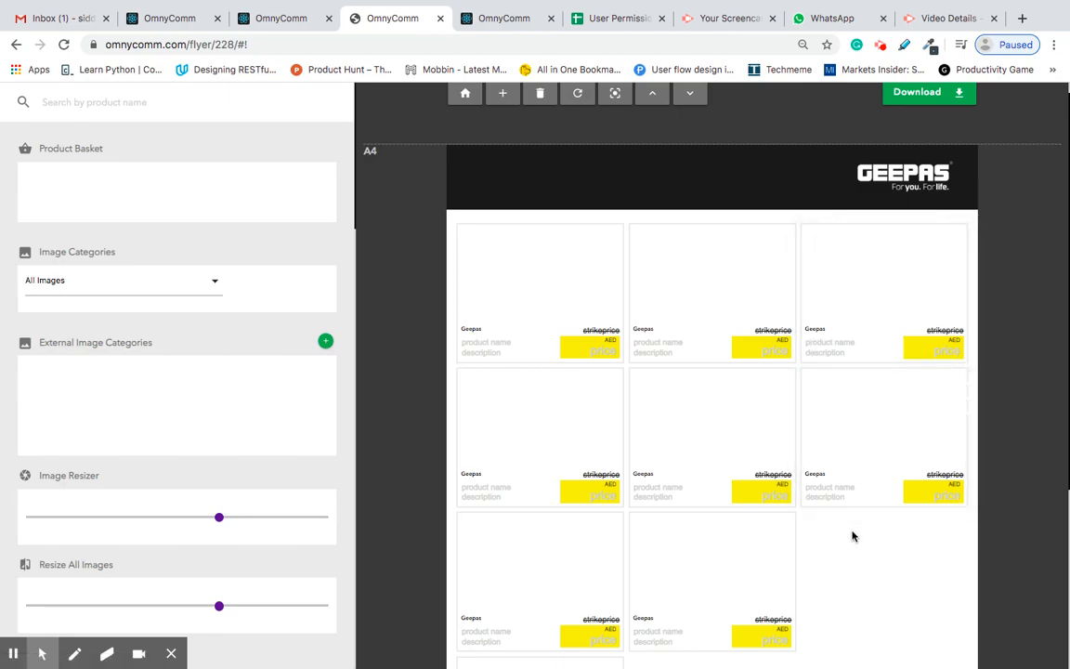
{"action": "scroll", "coordinate": [826, 266], "scroll_direction": "up", "scroll_amount": 1}
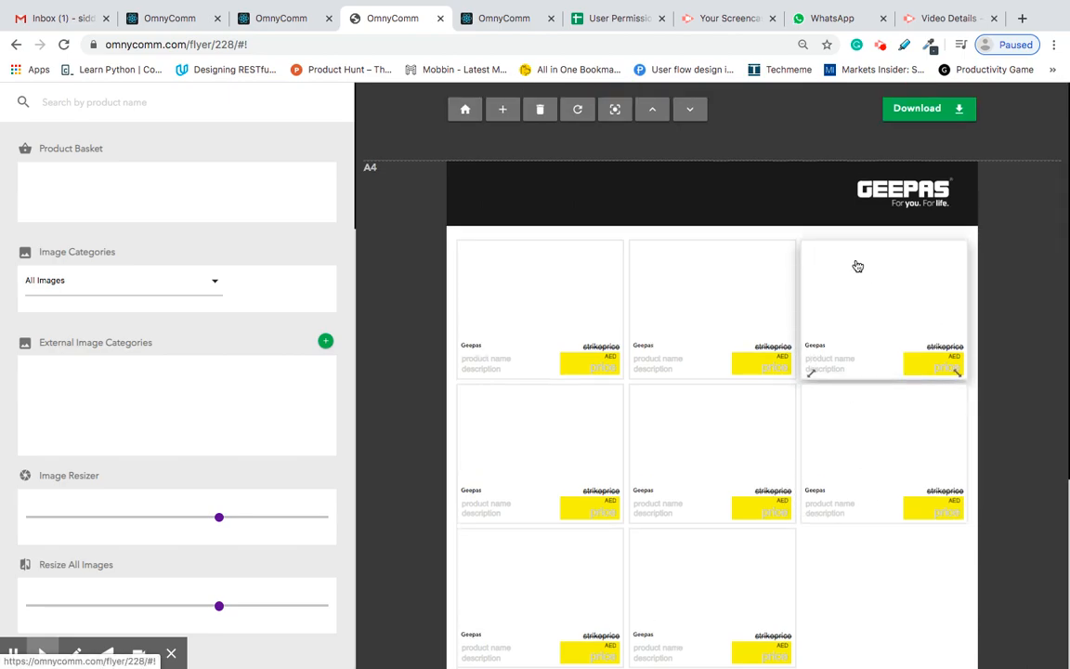
Add a grid item to the flyer and enlarge it to a full-size product container in the third row's last slot
{"action": "left_click", "coordinate": [504, 110]}
{"action": "scroll", "coordinate": [716, 372], "scroll_direction": "down", "scroll_amount": 3}
{"action": "left_click_drag", "start_coordinate": [851, 424], "coordinate": [956, 492]}
{"action": "scroll", "coordinate": [744, 485], "scroll_direction": "up", "scroll_amount": 1}
{"action": "scroll", "coordinate": [744, 485], "scroll_direction": "down", "scroll_amount": 1}
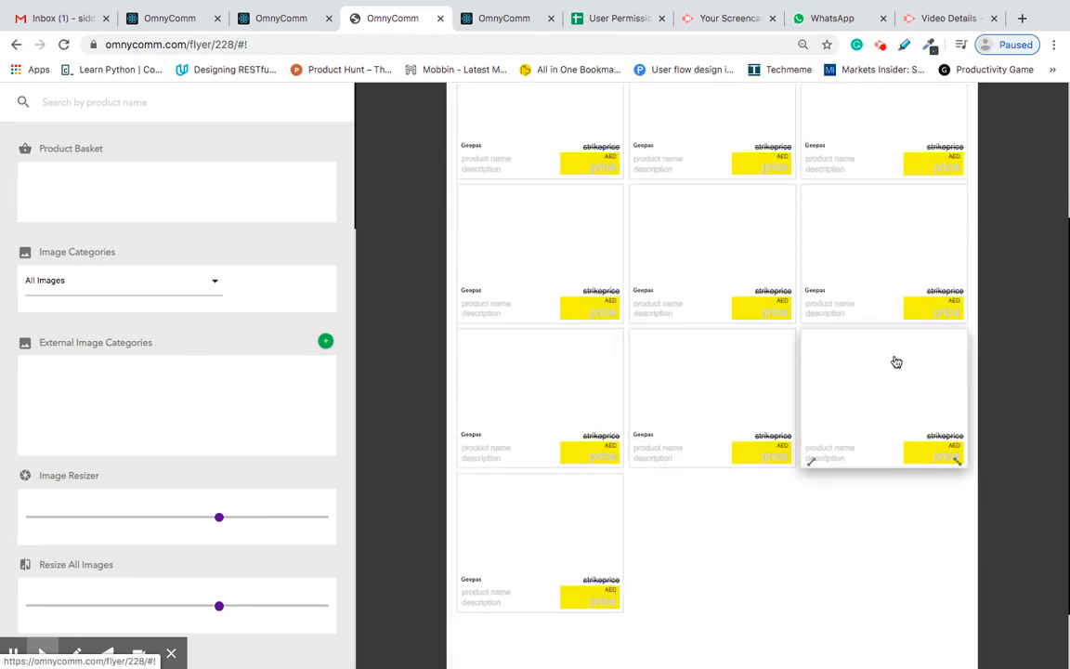
{"action": "scroll", "coordinate": [848, 284], "scroll_direction": "up", "scroll_amount": 1}
{"action": "scroll", "coordinate": [847, 284], "scroll_direction": "up", "scroll_amount": 4}
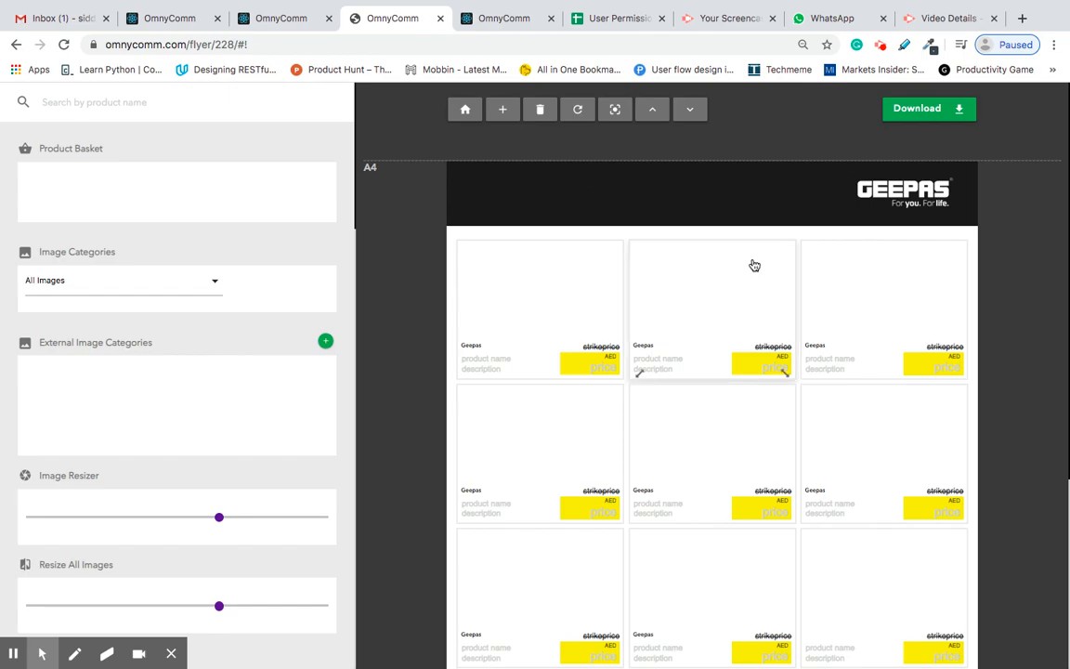
Look over the flyer's product containers from the Geepas header down to the footer
{"action": "scroll", "coordinate": [754, 269], "scroll_direction": "down", "scroll_amount": 5}
{"action": "scroll", "coordinate": [742, 490], "scroll_direction": "up", "scroll_amount": 5}
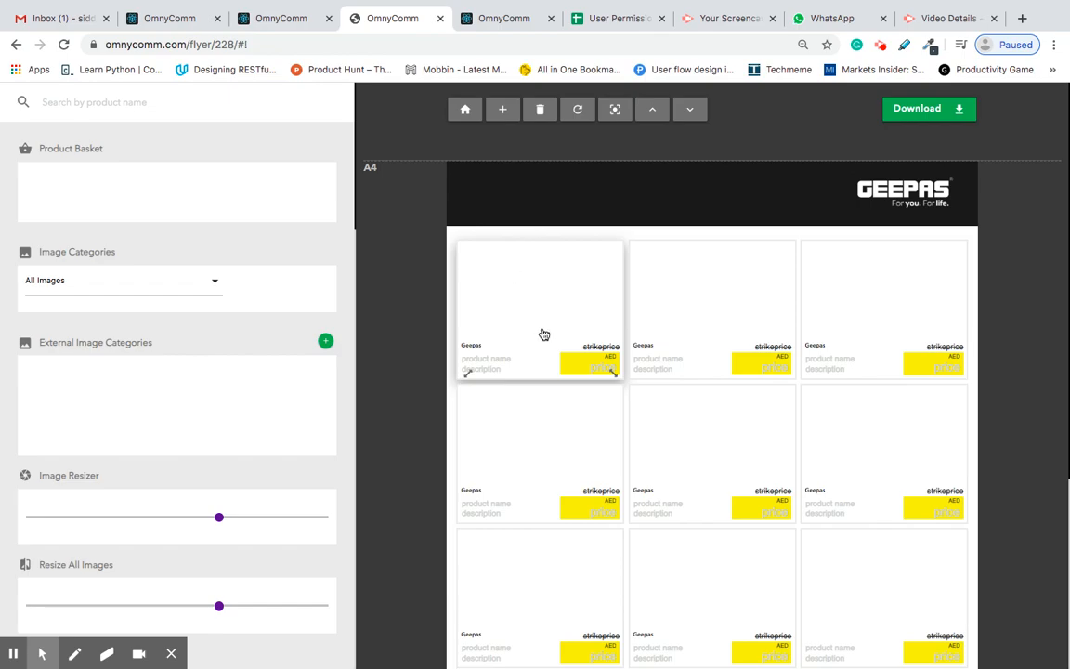
{"action": "scroll", "coordinate": [687, 472], "scroll_direction": "down", "scroll_amount": 2}
{"action": "scroll", "coordinate": [687, 473], "scroll_direction": "up", "scroll_amount": 2}
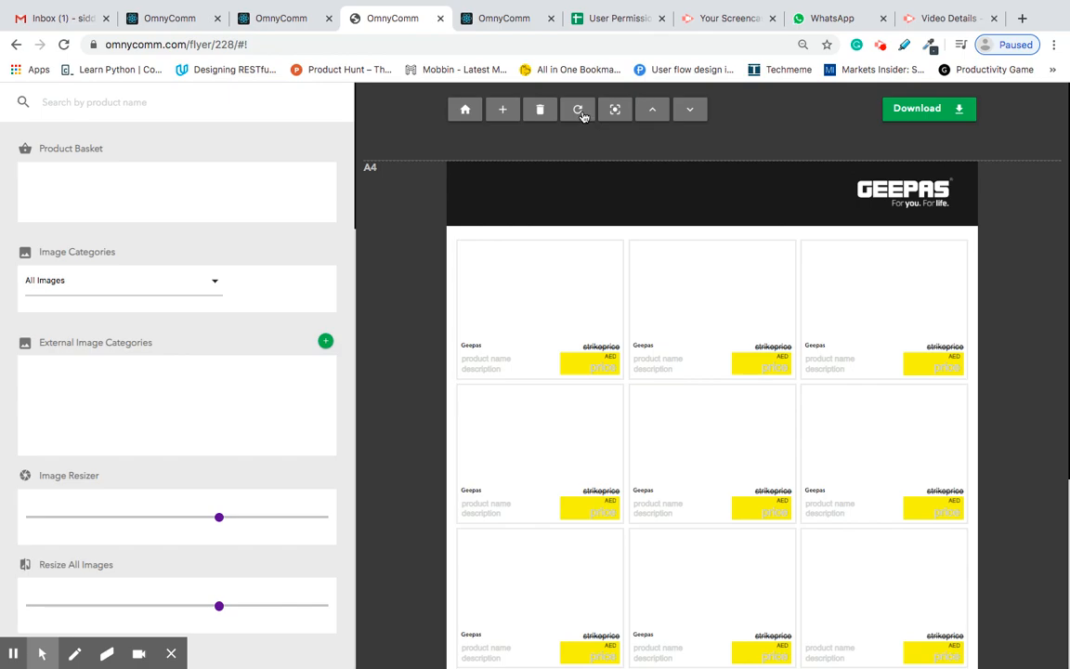
{"action": "scroll", "coordinate": [552, 321], "scroll_direction": "down", "scroll_amount": 5}
{"action": "scroll", "coordinate": [551, 320], "scroll_direction": "up", "scroll_amount": 5}
{"action": "scroll", "coordinate": [501, 405], "scroll_direction": "down", "scroll_amount": 3}
{"action": "scroll", "coordinate": [556, 539], "scroll_direction": "up", "scroll_amount": 3}
{"action": "scroll", "coordinate": [608, 297], "scroll_direction": "down", "scroll_amount": 5}
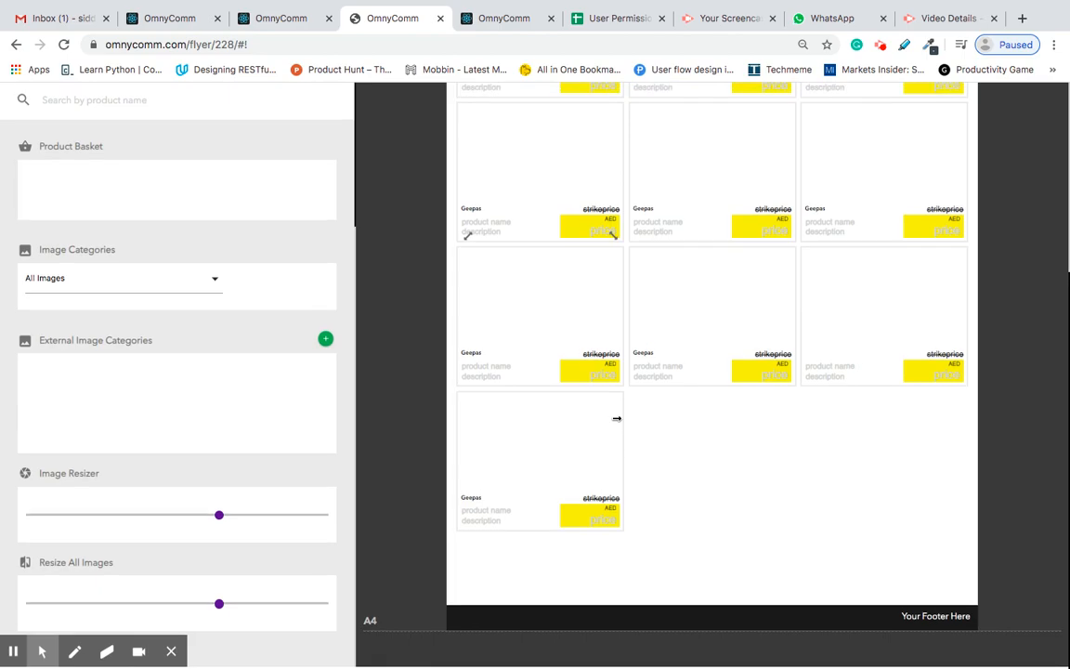
{"action": "scroll", "coordinate": [617, 418], "scroll_direction": "up", "scroll_amount": 5}
{"action": "scroll", "coordinate": [617, 419], "scroll_direction": "down", "scroll_amount": 2}
{"action": "scroll", "coordinate": [616, 420], "scroll_direction": "up", "scroll_amount": 2}
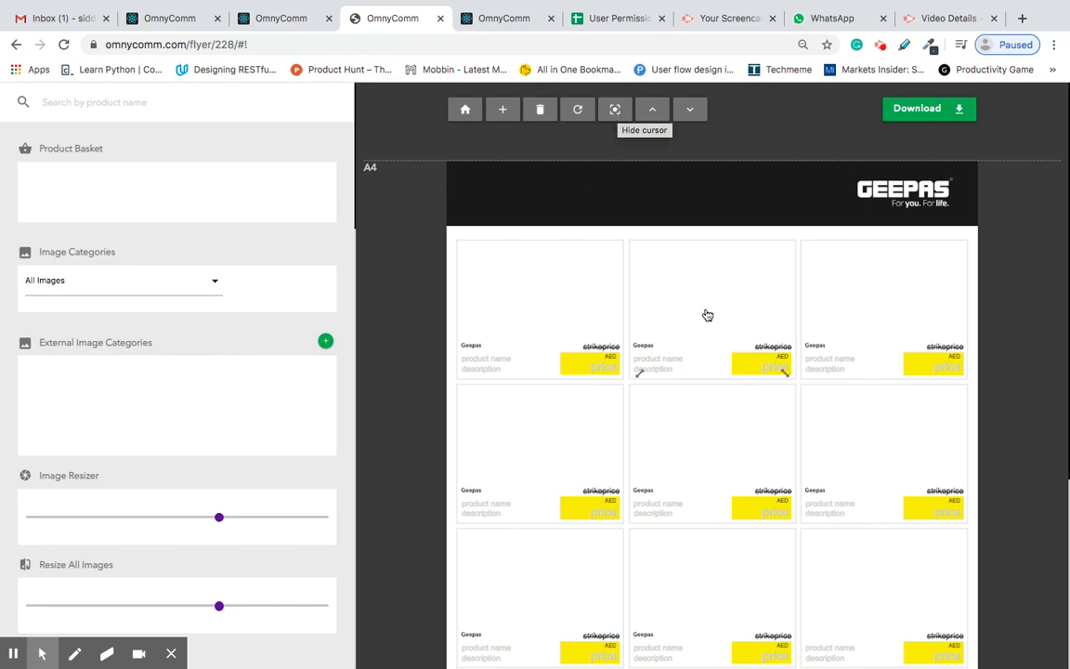
Select the first and second containers of the top row alternately, then hide the selection cursor
{"action": "left_click", "coordinate": [567, 258]}
{"action": "left_click", "coordinate": [696, 271]}
{"action": "left_click", "coordinate": [554, 275]}
{"action": "left_click", "coordinate": [701, 291]}
{"action": "left_click", "coordinate": [599, 288]}
{"action": "left_click", "coordinate": [694, 293]}
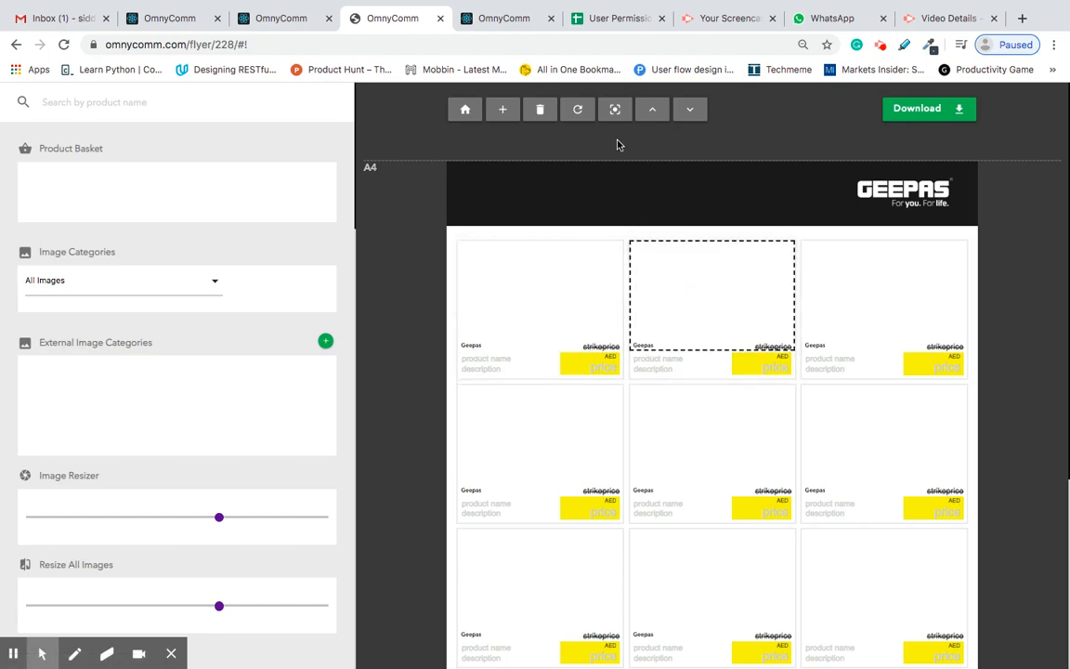
{"action": "left_click", "coordinate": [616, 110]}
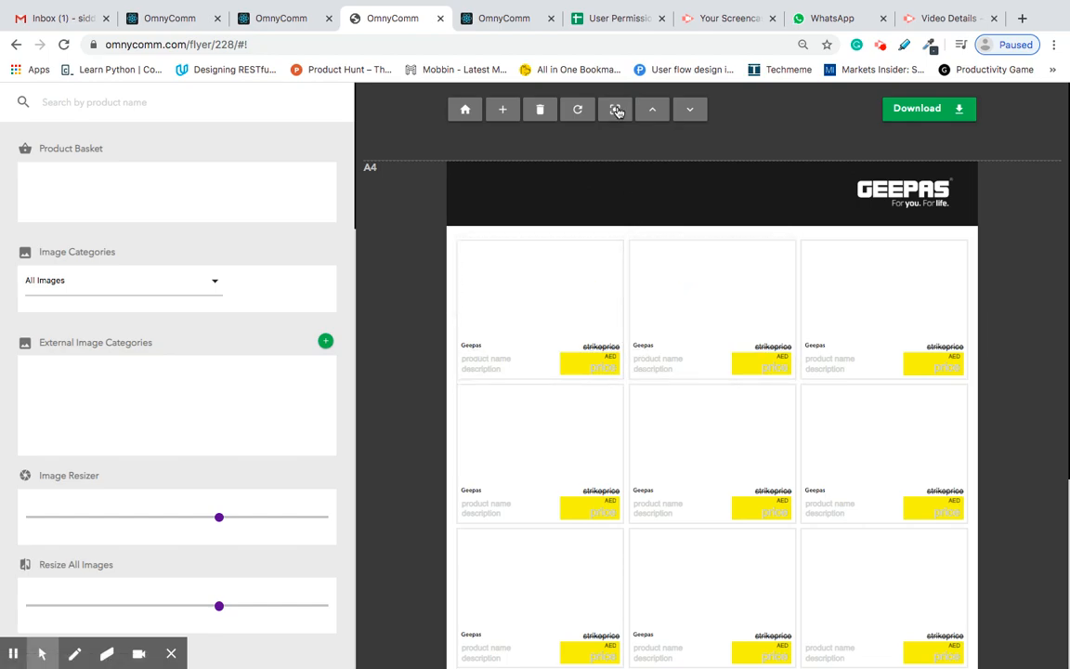
{"action": "scroll", "coordinate": [681, 382], "scroll_direction": "down", "scroll_amount": 5}
{"action": "scroll", "coordinate": [680, 381], "scroll_direction": "up", "scroll_amount": 2}
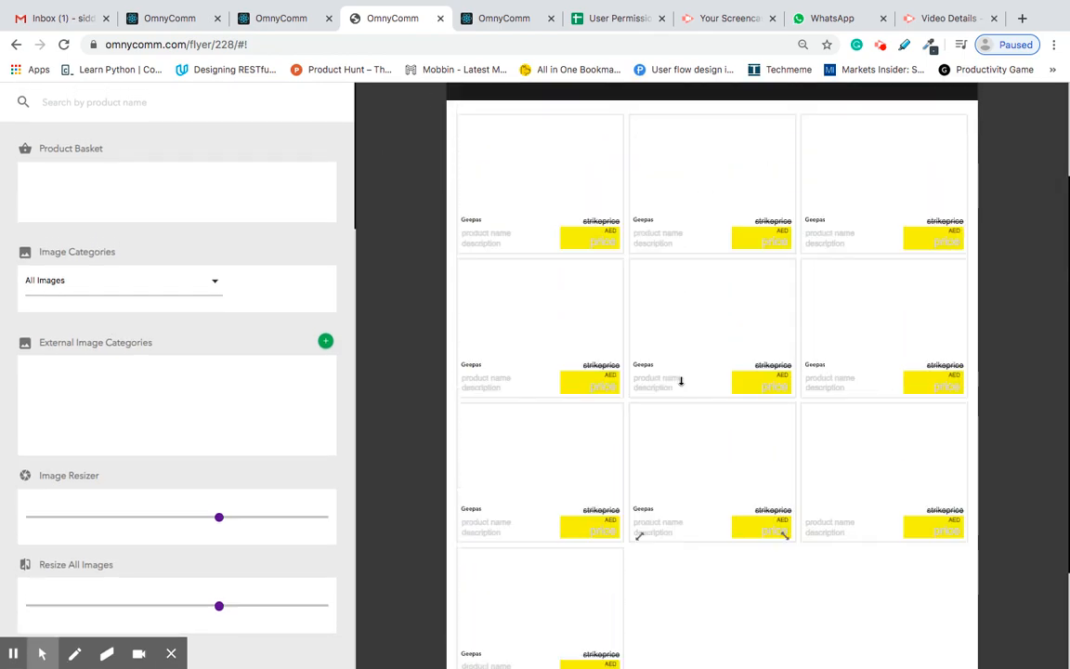
{"action": "scroll", "coordinate": [681, 381], "scroll_direction": "up", "scroll_amount": 3}
{"action": "scroll", "coordinate": [740, 372], "scroll_direction": "down", "scroll_amount": 3}
{"action": "scroll", "coordinate": [739, 376], "scroll_direction": "up", "scroll_amount": 3}
{"action": "scroll", "coordinate": [696, 387], "scroll_direction": "down", "scroll_amount": 2}
{"action": "scroll", "coordinate": [746, 270], "scroll_direction": "up", "scroll_amount": 1}
Select the middle container of the first row and increase the height of all containers by three increments
{"action": "left_click", "coordinate": [746, 270]}
{"action": "scroll", "coordinate": [747, 298], "scroll_direction": "up", "scroll_amount": 1}
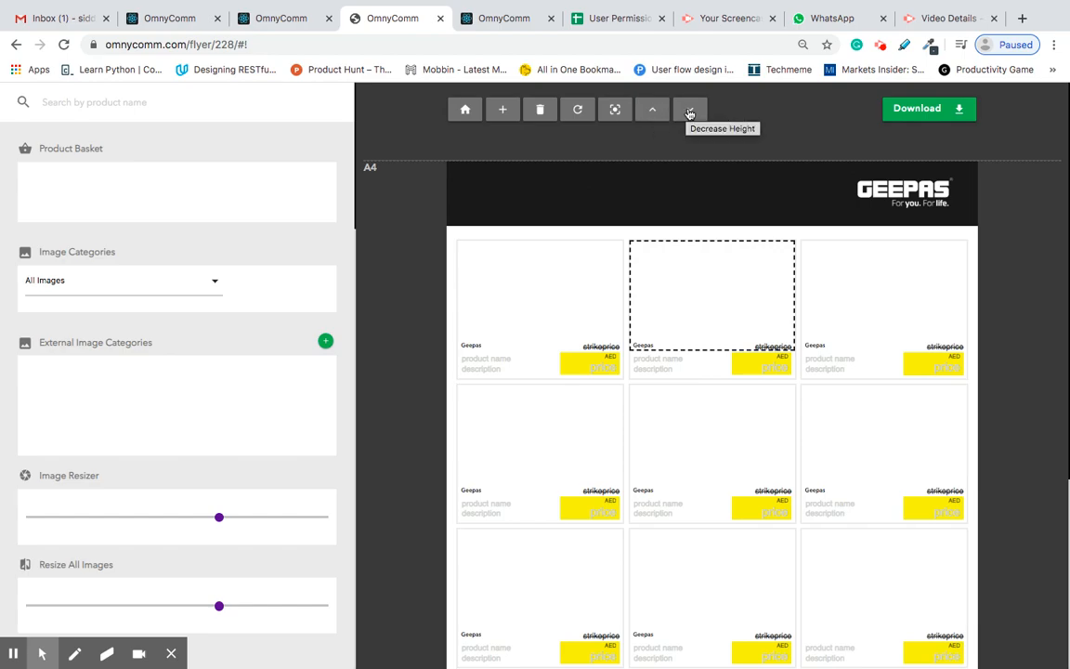
{"action": "left_click", "coordinate": [652, 113]}
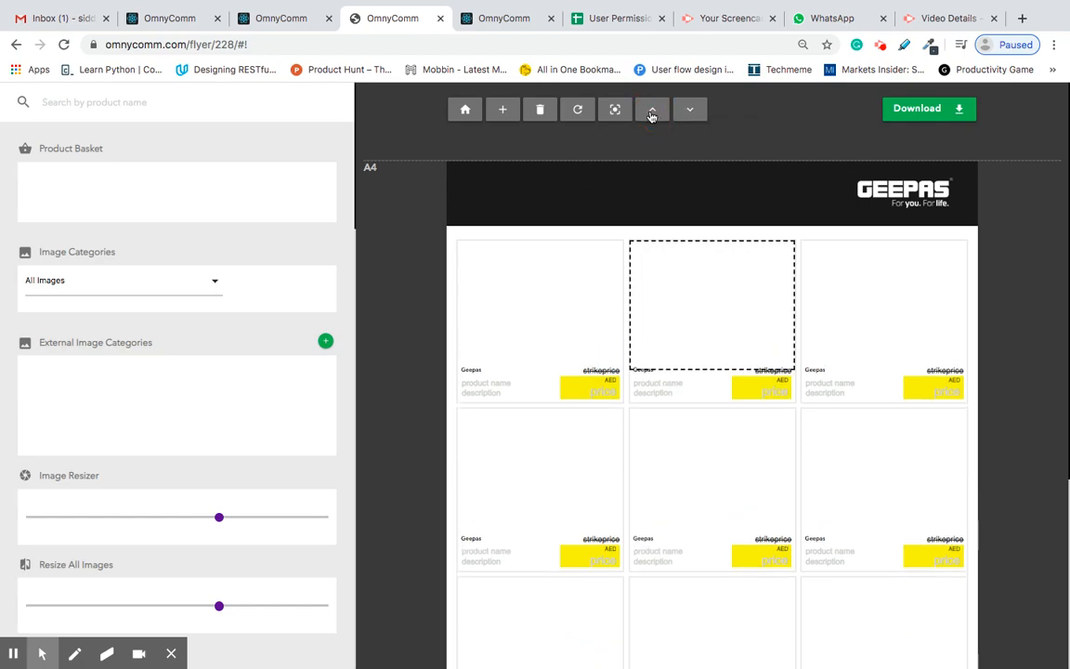
{"action": "left_click", "coordinate": [652, 113]}
{"action": "scroll", "coordinate": [673, 196], "scroll_direction": "down", "scroll_amount": 5}
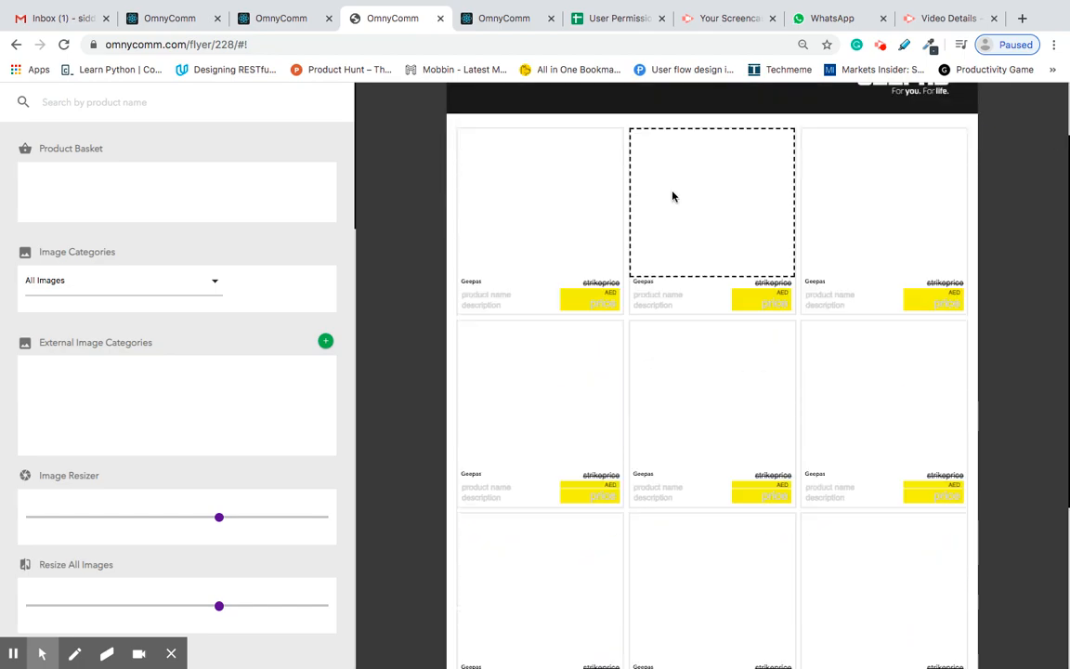
{"action": "scroll", "coordinate": [685, 277], "scroll_direction": "up", "scroll_amount": 5}
{"action": "scroll", "coordinate": [687, 281], "scroll_direction": "down", "scroll_amount": 5}
{"action": "scroll", "coordinate": [705, 436], "scroll_direction": "up", "scroll_amount": 5}
{"action": "left_click", "coordinate": [656, 116]}
{"action": "scroll", "coordinate": [693, 408], "scroll_direction": "down", "scroll_amount": 5}
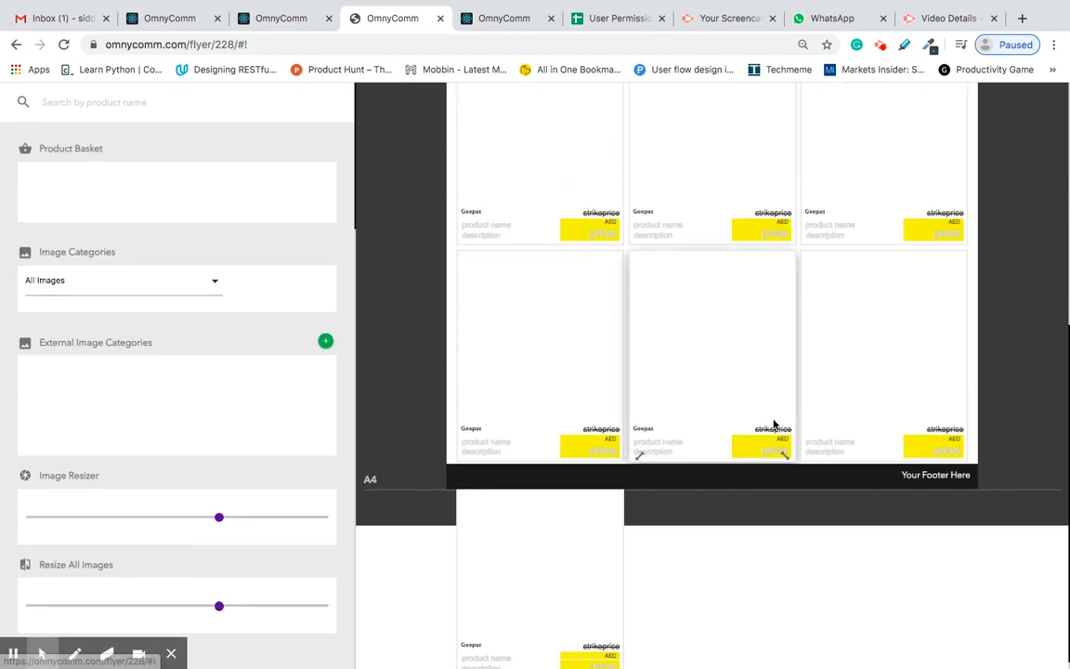
{"action": "scroll", "coordinate": [776, 426], "scroll_direction": "up", "scroll_amount": 1}
{"action": "scroll", "coordinate": [766, 354], "scroll_direction": "up", "scroll_amount": 5}
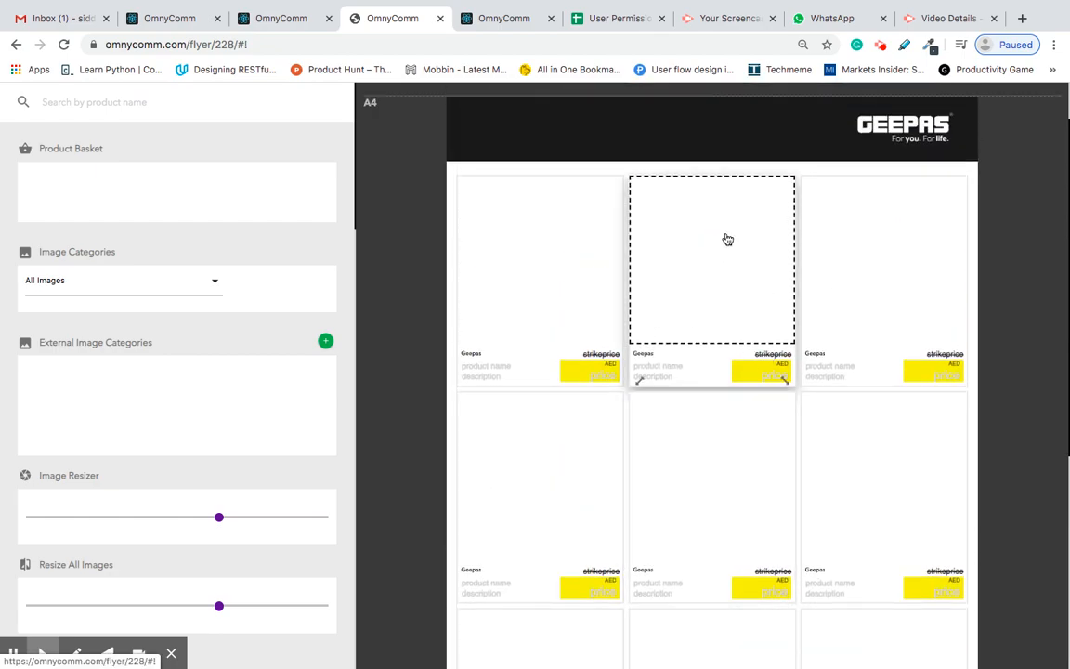
Decrease the height of all product containers by three increments and check the grid down to the footer
{"action": "scroll", "coordinate": [787, 491], "scroll_direction": "down", "scroll_amount": 5}
{"action": "scroll", "coordinate": [786, 492], "scroll_direction": "up", "scroll_amount": 6}
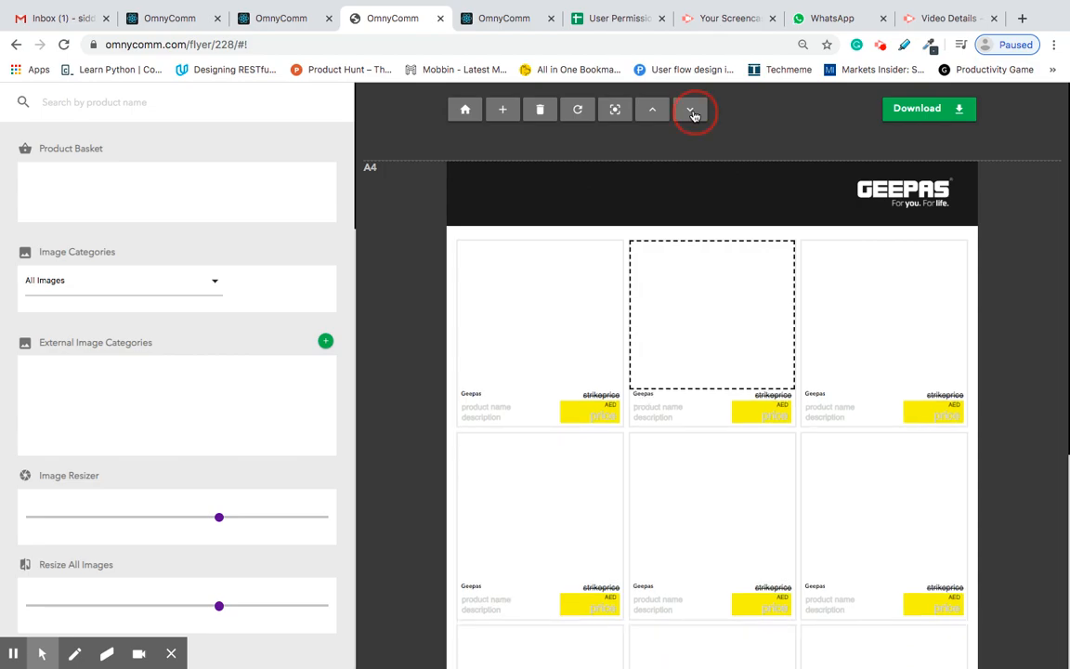
{"action": "scroll", "coordinate": [714, 365], "scroll_direction": "down", "scroll_amount": 5}
{"action": "scroll", "coordinate": [712, 364], "scroll_direction": "up", "scroll_amount": 5}
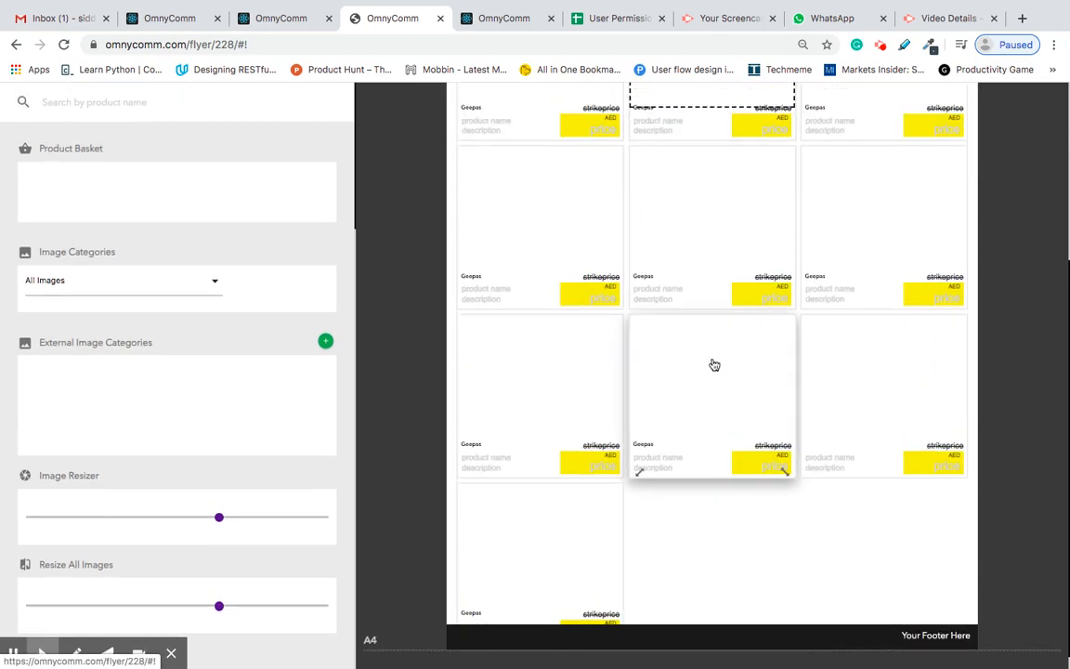
{"action": "scroll", "coordinate": [690, 342], "scroll_direction": "down", "scroll_amount": 3}
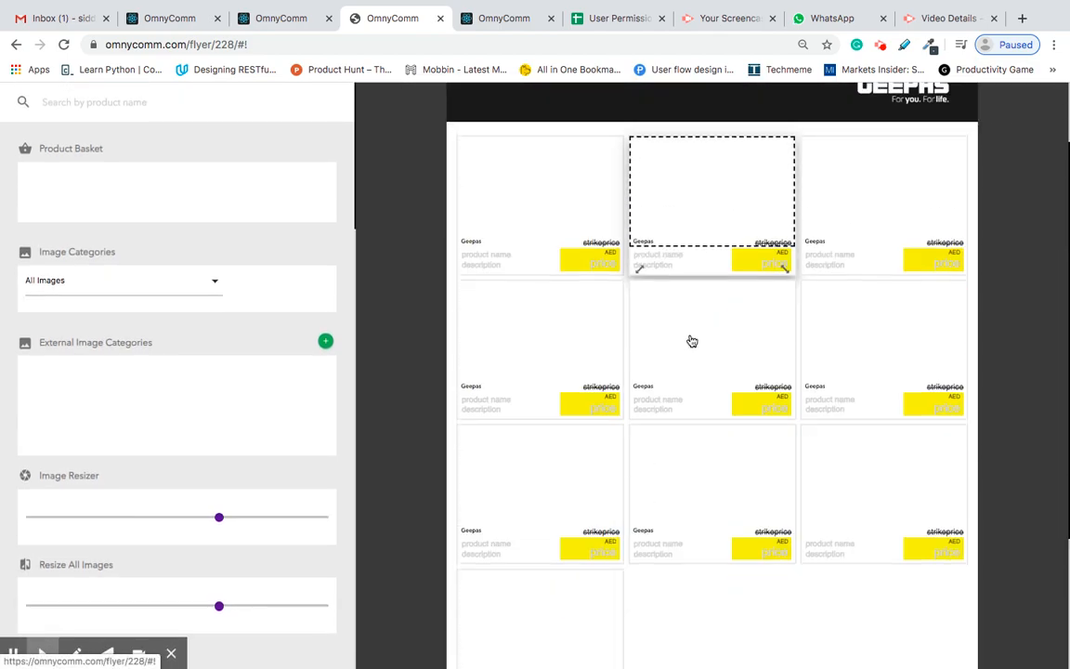
{"action": "scroll", "coordinate": [690, 377], "scroll_direction": "up", "scroll_amount": 3}
{"action": "scroll", "coordinate": [683, 326], "scroll_direction": "up", "scroll_amount": 1}
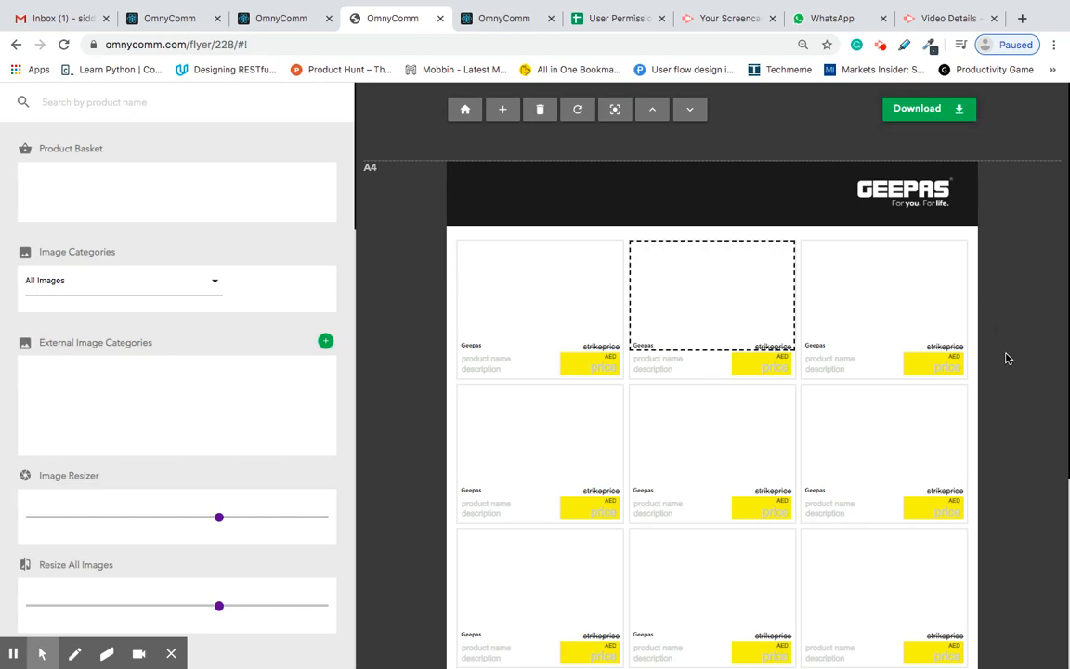
{"action": "scroll", "coordinate": [1006, 359], "scroll_direction": "down", "scroll_amount": 5}
{"action": "scroll", "coordinate": [1007, 359], "scroll_direction": "up", "scroll_amount": 5}
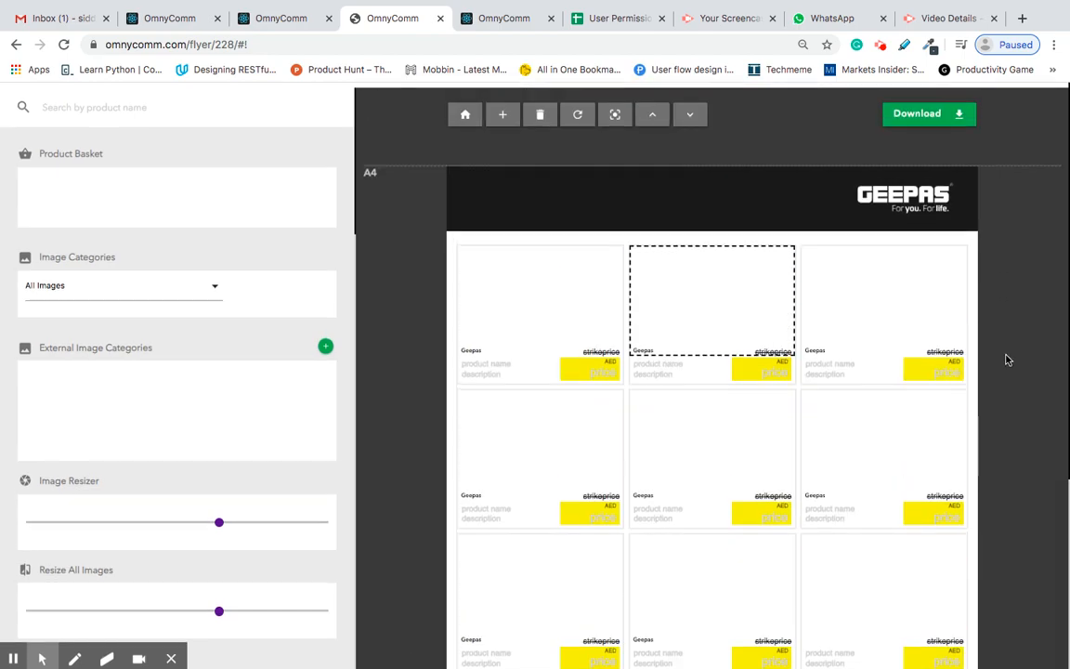
Open omnycomm.com in a new browser tab beside the flyer's tab and show its product list
{"action": "left_click", "coordinate": [210, 104]}
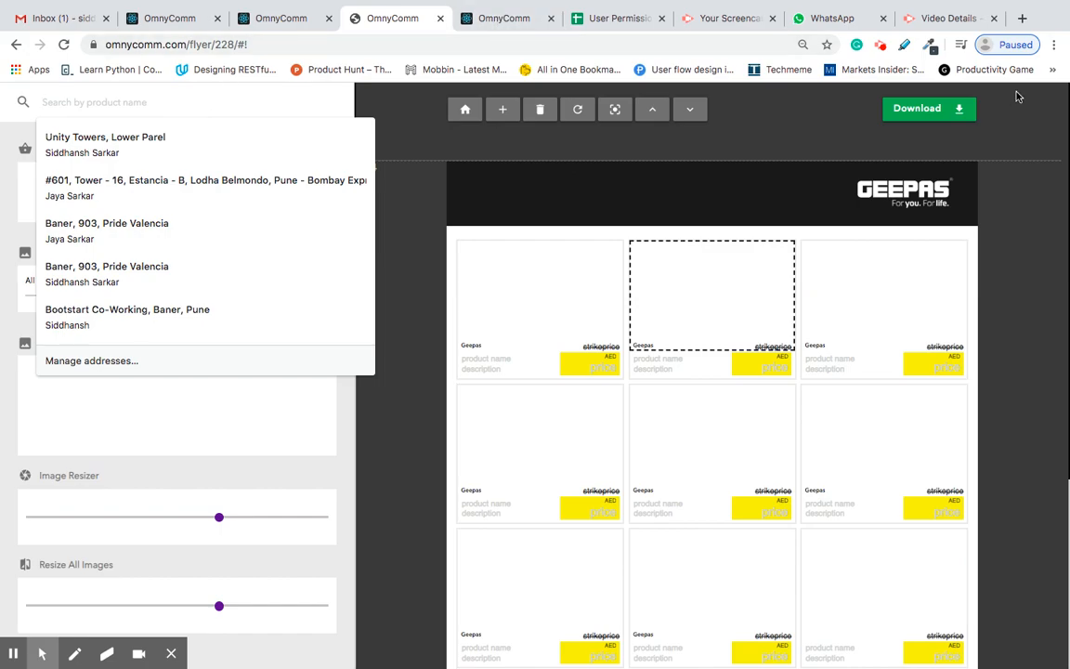
{"action": "left_click", "coordinate": [1020, 19]}
{"action": "type", "text": "omnycomm.com"}
{"action": "key", "text": "Return"}
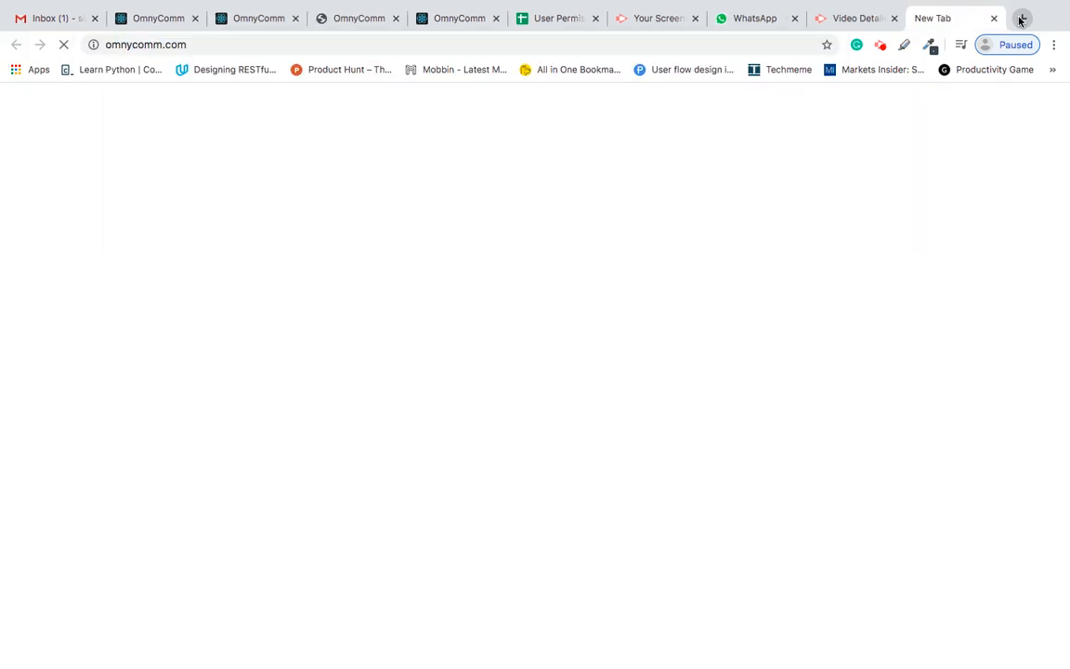
{"action": "left_click_drag", "start_coordinate": [941, 29], "coordinate": [441, 28]}
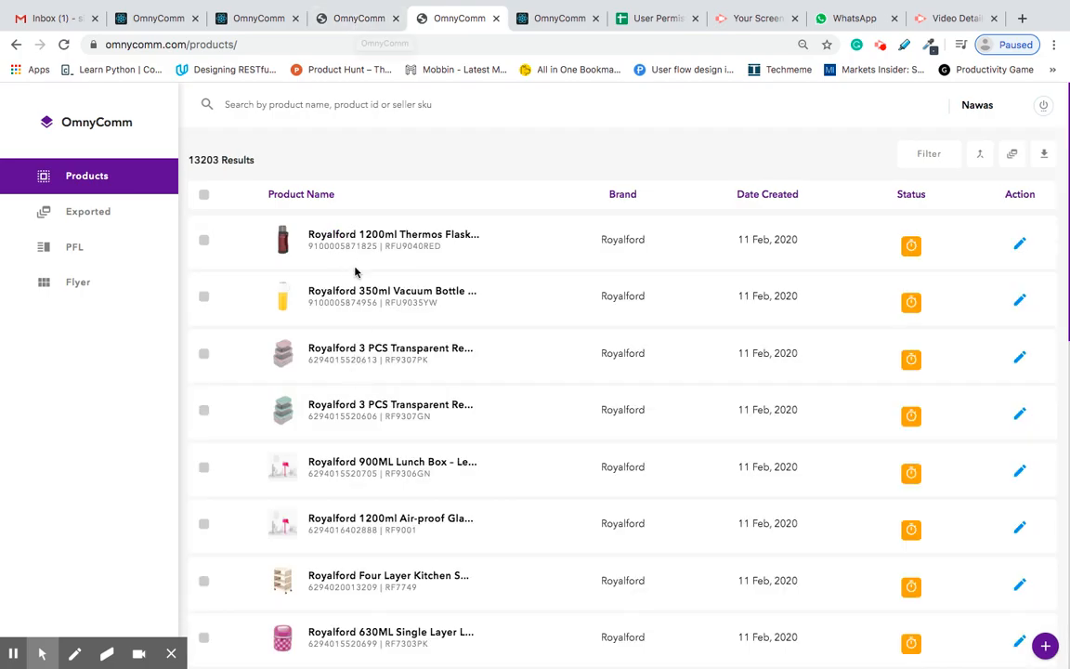
{"action": "left_click", "coordinate": [353, 23]}
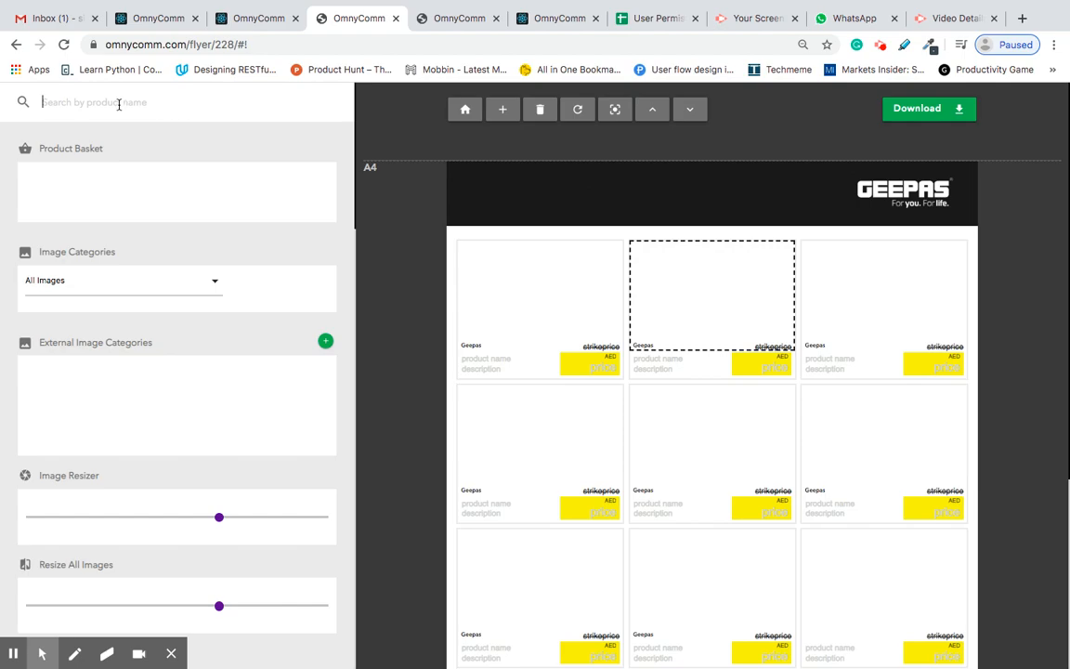
{"action": "left_click", "coordinate": [459, 24]}
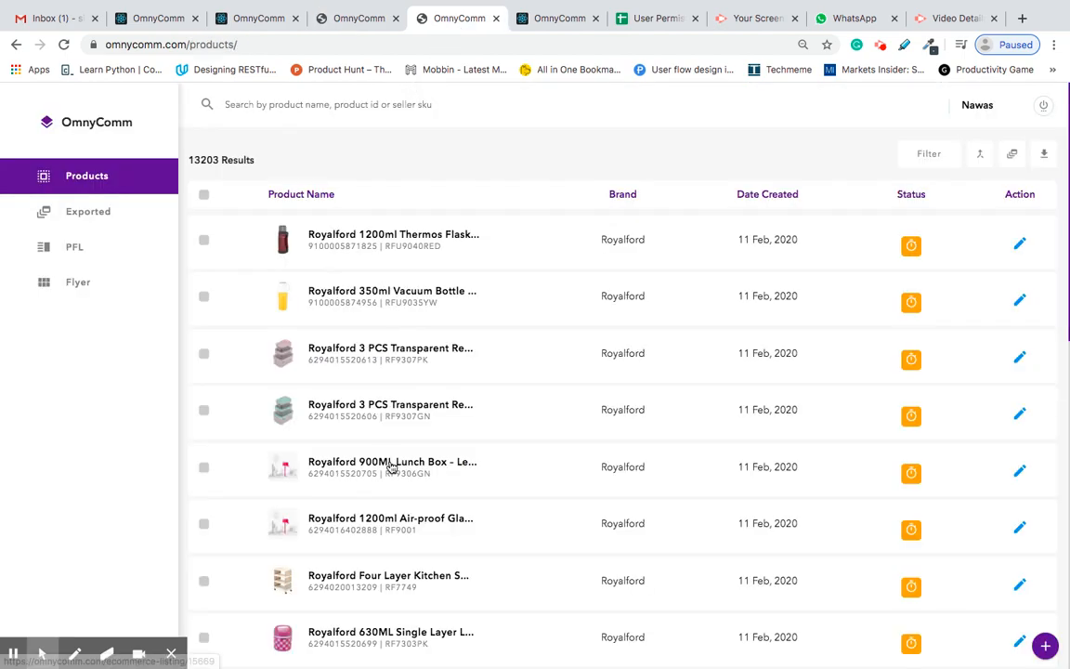
Filter the product list by the brand Geepas and look through the filtered products
{"action": "scroll", "coordinate": [440, 234], "scroll_direction": "down", "scroll_amount": 1}
{"action": "left_click", "coordinate": [919, 156]}
{"action": "left_click", "coordinate": [541, 214]}
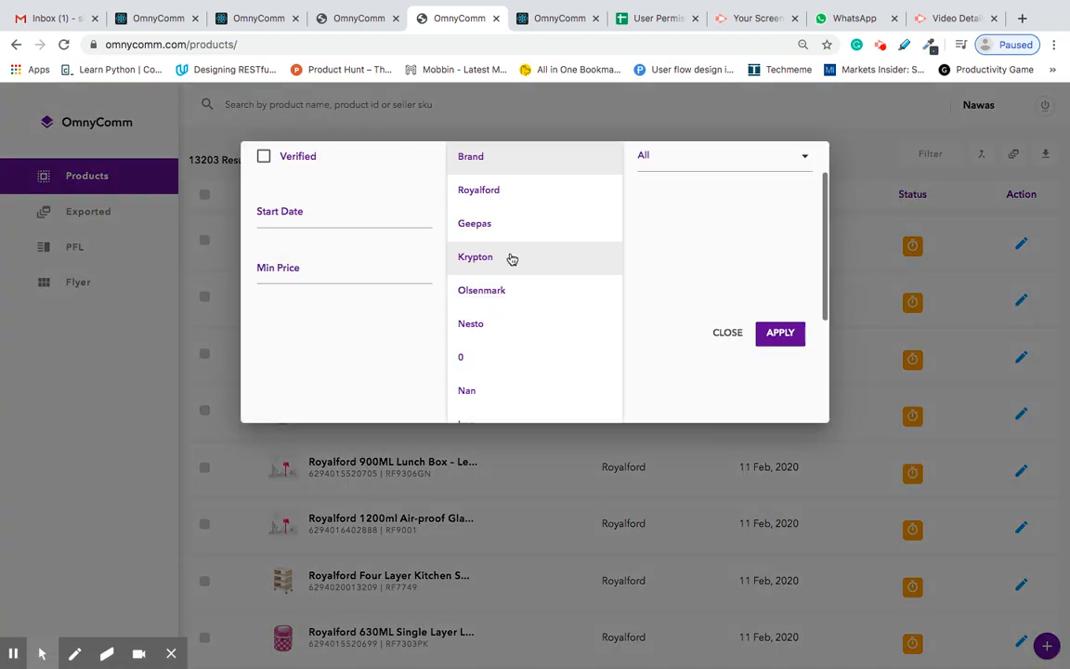
{"action": "left_click", "coordinate": [480, 222]}
{"action": "left_click", "coordinate": [778, 388]}
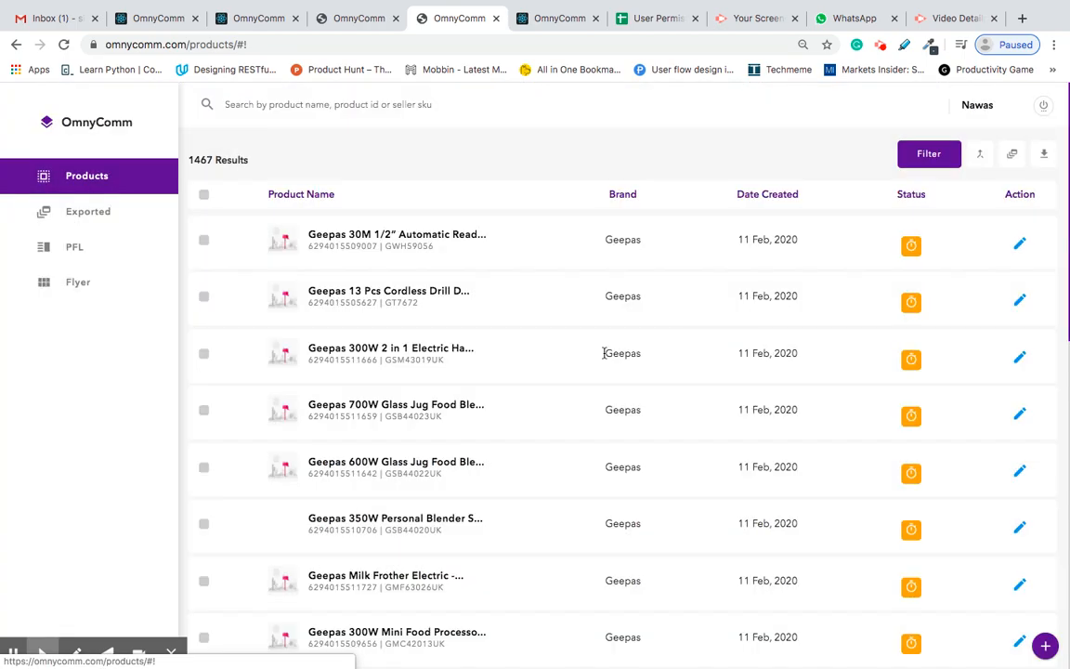
{"action": "scroll", "coordinate": [570, 484], "scroll_direction": "down", "scroll_amount": 8}
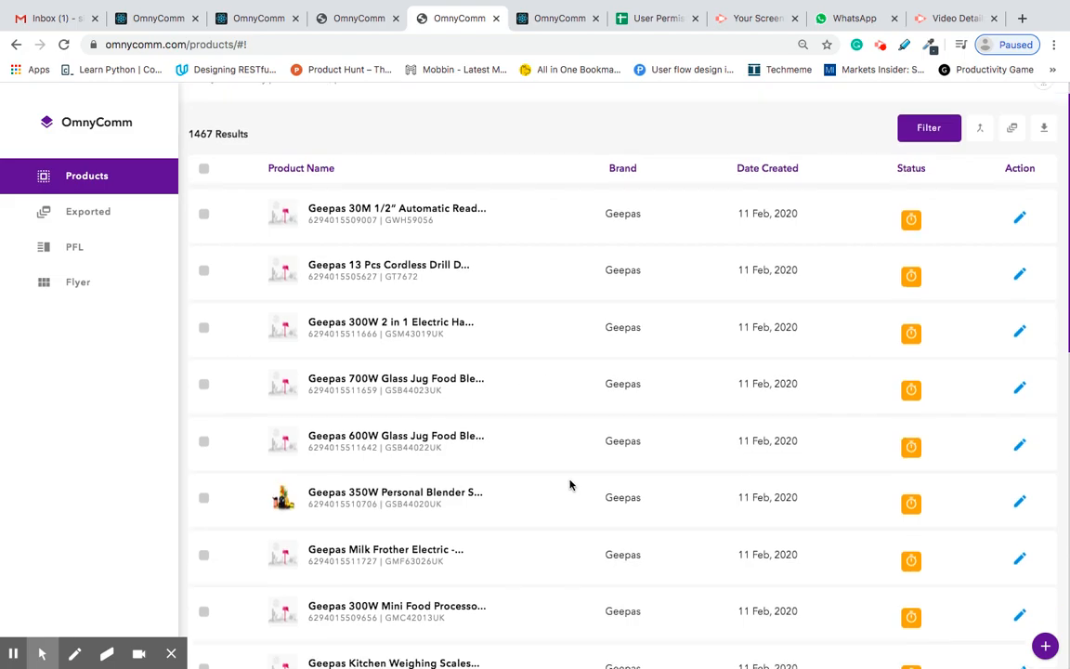
{"action": "left_click", "coordinate": [640, 628]}
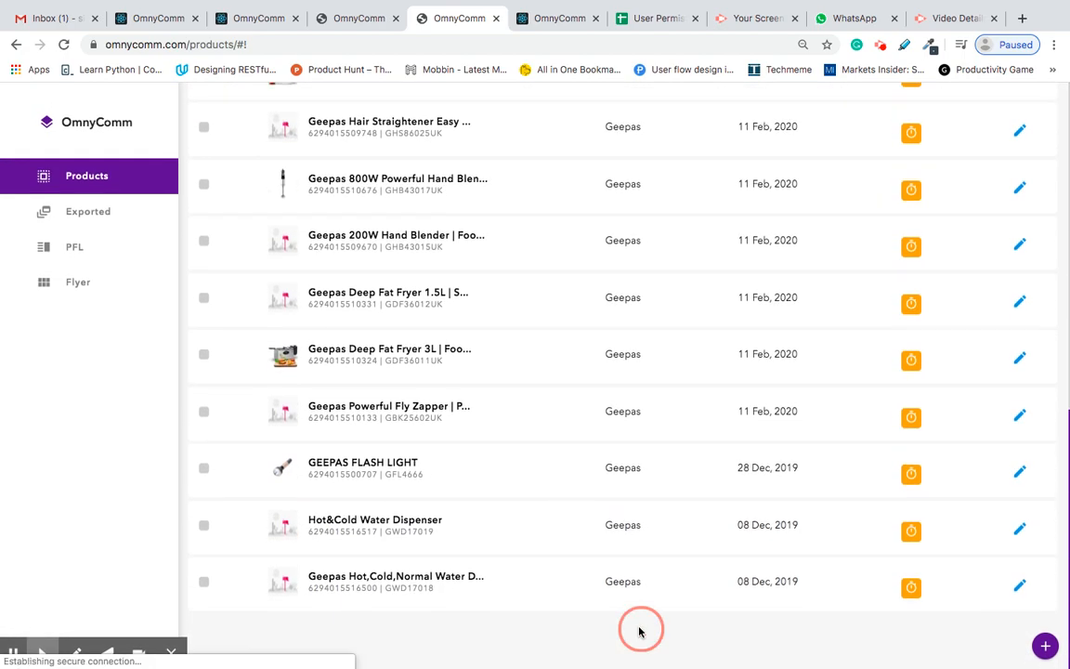
{"action": "scroll", "coordinate": [575, 490], "scroll_direction": "down", "scroll_amount": 10}
{"action": "scroll", "coordinate": [576, 493], "scroll_direction": "down", "scroll_amount": 3}
{"action": "scroll", "coordinate": [576, 492], "scroll_direction": "up", "scroll_amount": 12}
Return to the flyer, search for "refrigerator" and add the Geepas GRF2407SXE Double-door Defrost Refrigerator, 240L to the product basket
{"action": "left_click", "coordinate": [359, 17]}
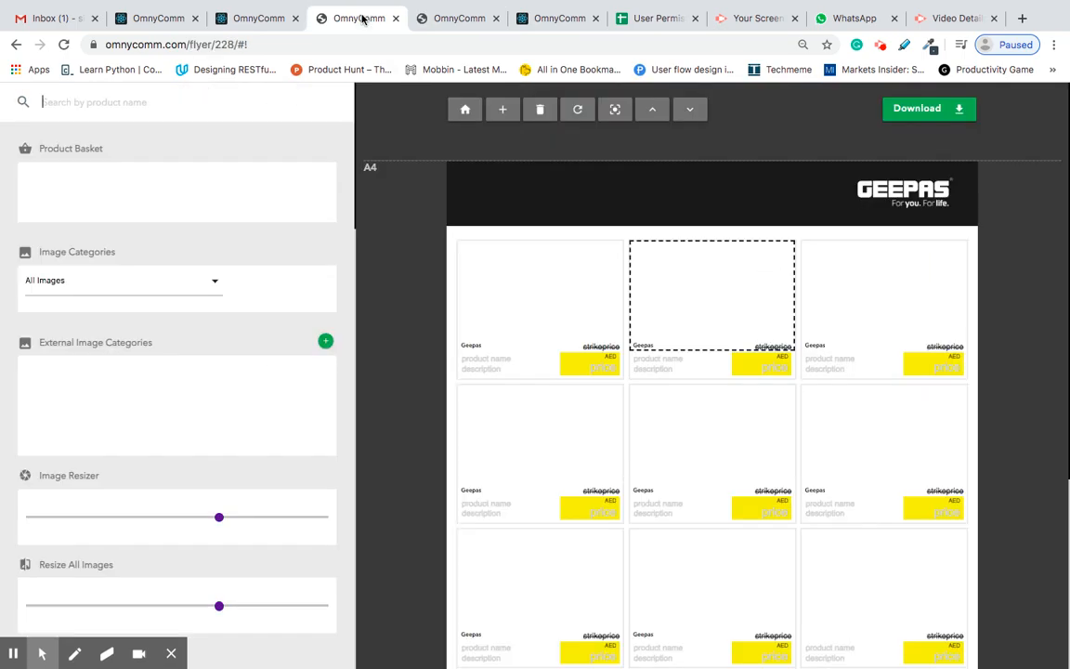
{"action": "left_click", "coordinate": [174, 108]}
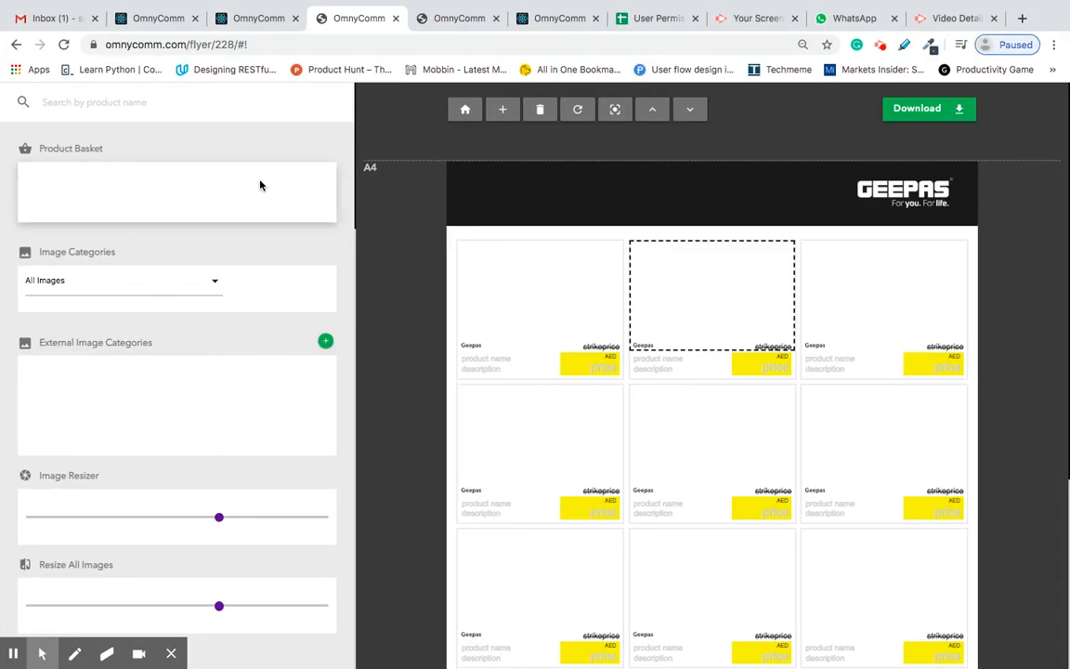
{"action": "left_click", "coordinate": [117, 100]}
{"action": "type", "text": "refrigerator"}
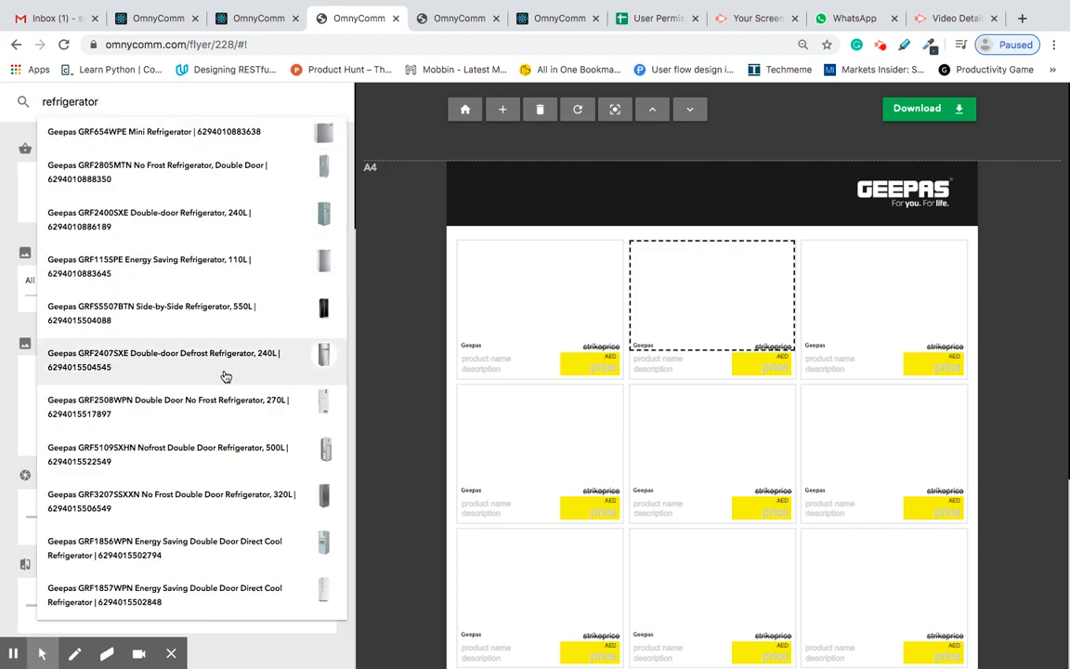
{"action": "scroll", "coordinate": [224, 376], "scroll_direction": "down", "scroll_amount": 1}
{"action": "scroll", "coordinate": [255, 289], "scroll_direction": "up", "scroll_amount": 1}
{"action": "left_click", "coordinate": [242, 370]}
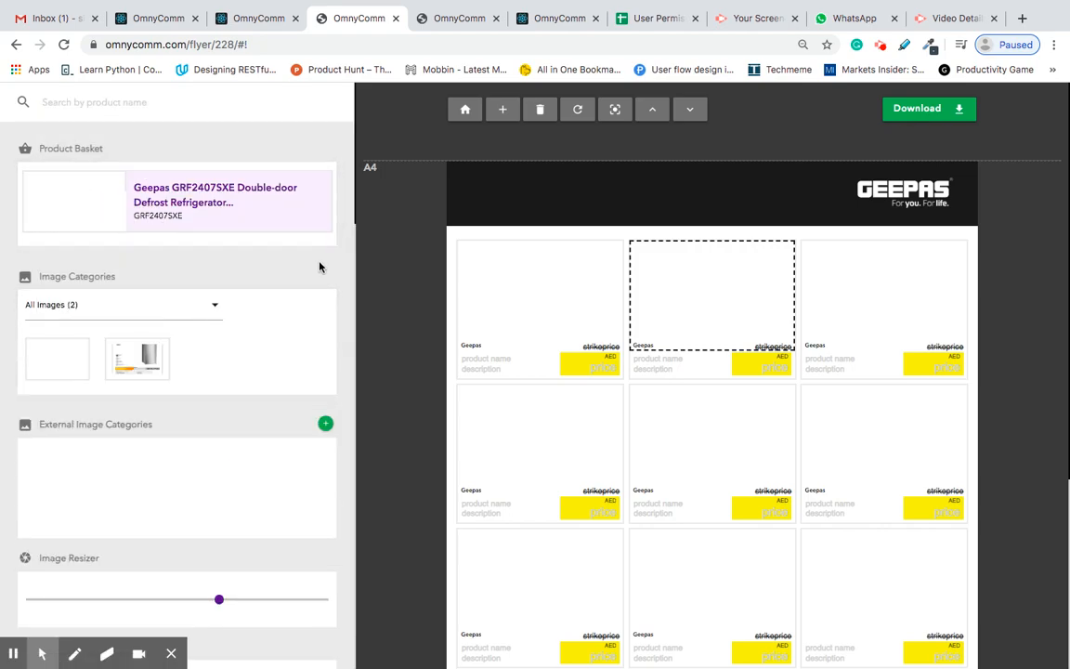
{"action": "scroll", "coordinate": [380, 336], "scroll_direction": "down", "scroll_amount": 1}
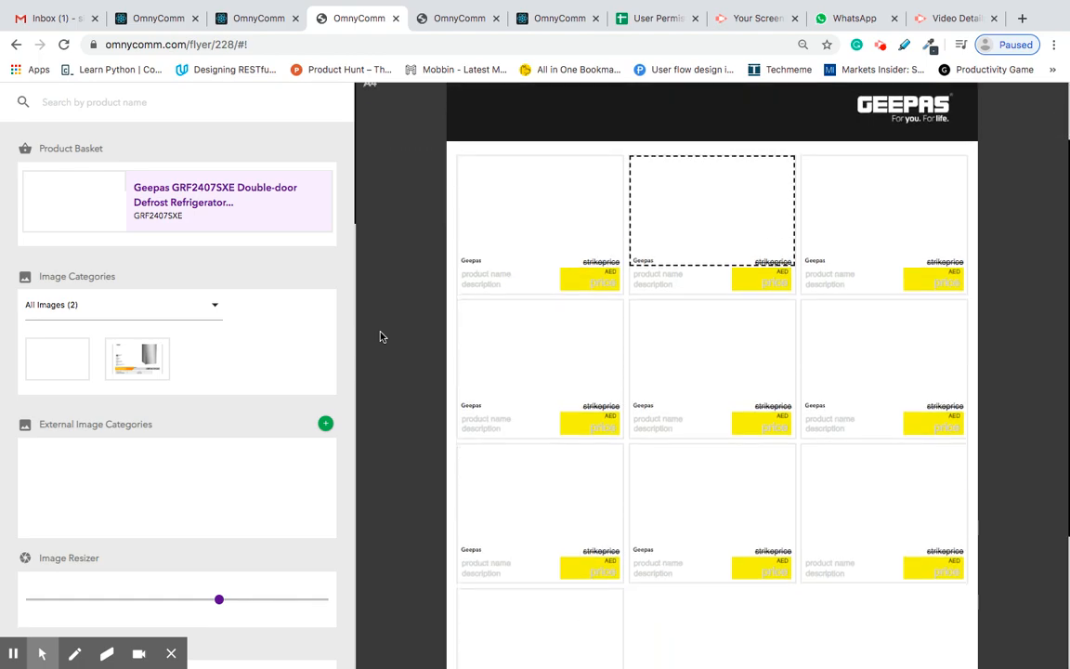
{"action": "scroll", "coordinate": [380, 336], "scroll_direction": "down", "scroll_amount": 2}
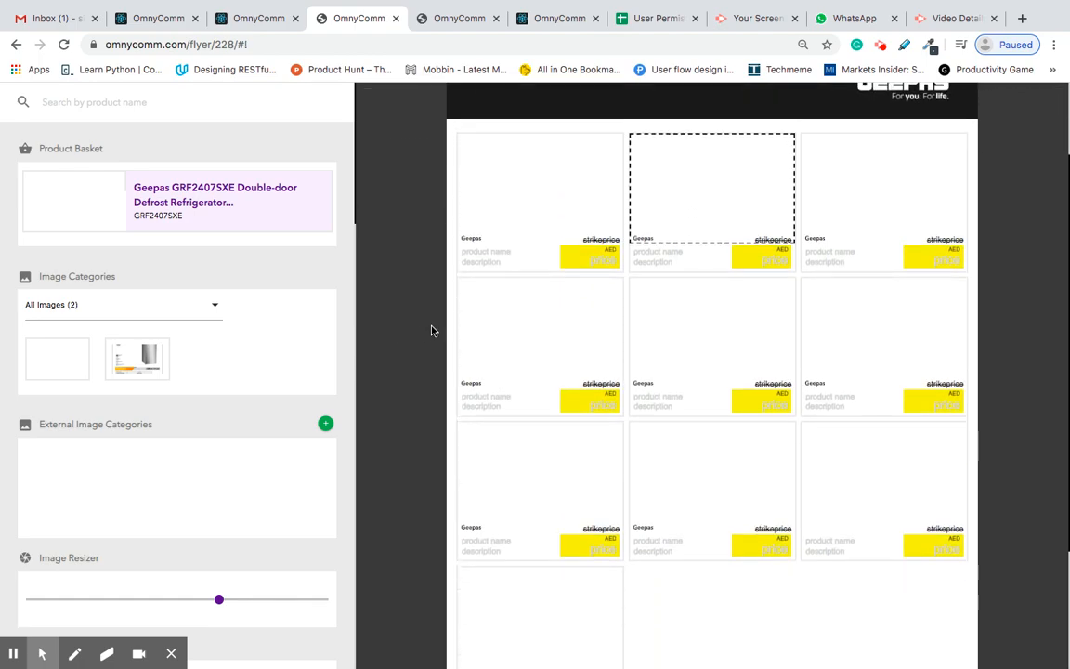
{"action": "scroll", "coordinate": [432, 331], "scroll_direction": "up", "scroll_amount": 1}
{"action": "scroll", "coordinate": [431, 331], "scroll_direction": "up", "scroll_amount": 2}
{"action": "scroll", "coordinate": [431, 331], "scroll_direction": "down", "scroll_amount": 4}
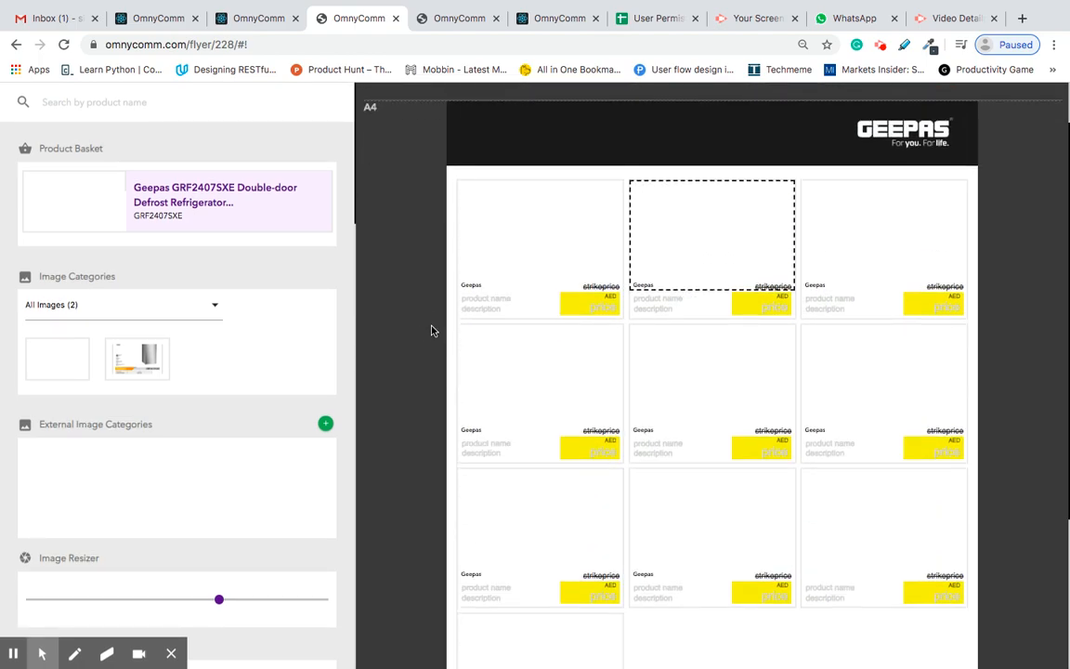
Look over the flyer's empty product grid from the header down to the footer
{"action": "scroll", "coordinate": [432, 330], "scroll_direction": "up", "scroll_amount": 2}
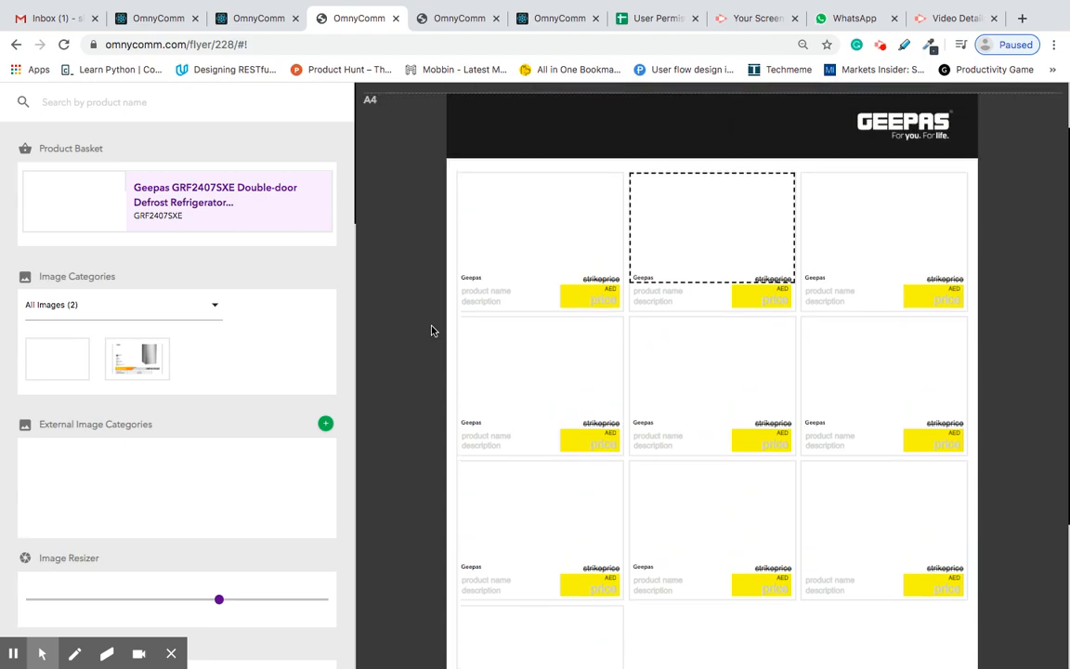
{"action": "scroll", "coordinate": [451, 264], "scroll_direction": "up", "scroll_amount": 1}
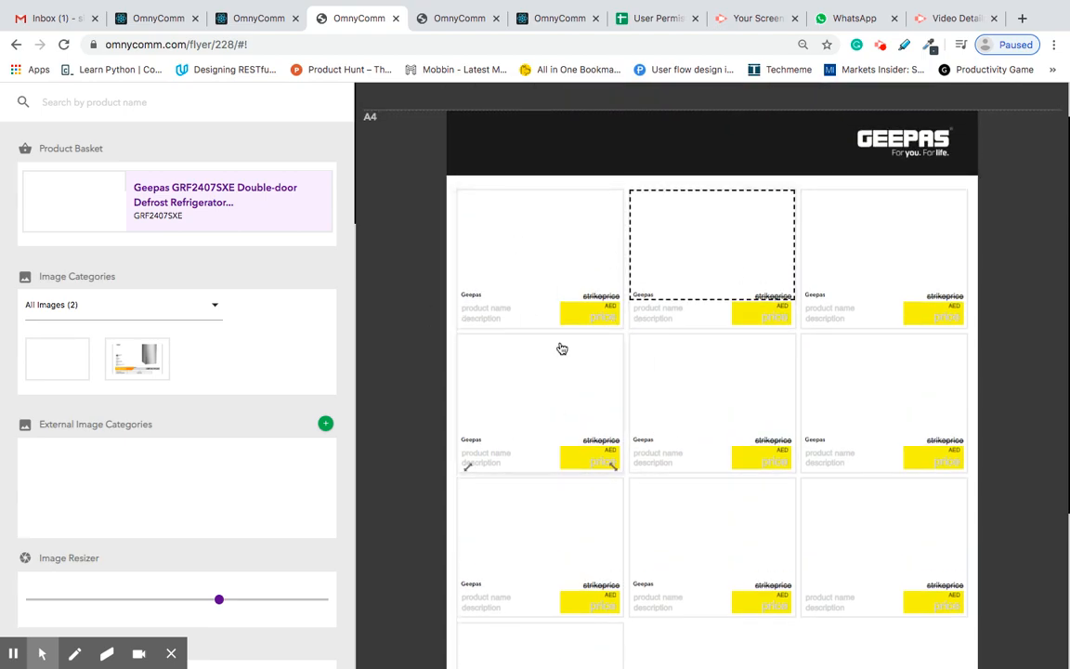
{"action": "scroll", "coordinate": [697, 492], "scroll_direction": "up", "scroll_amount": 2}
{"action": "scroll", "coordinate": [697, 492], "scroll_direction": "down", "scroll_amount": 5}
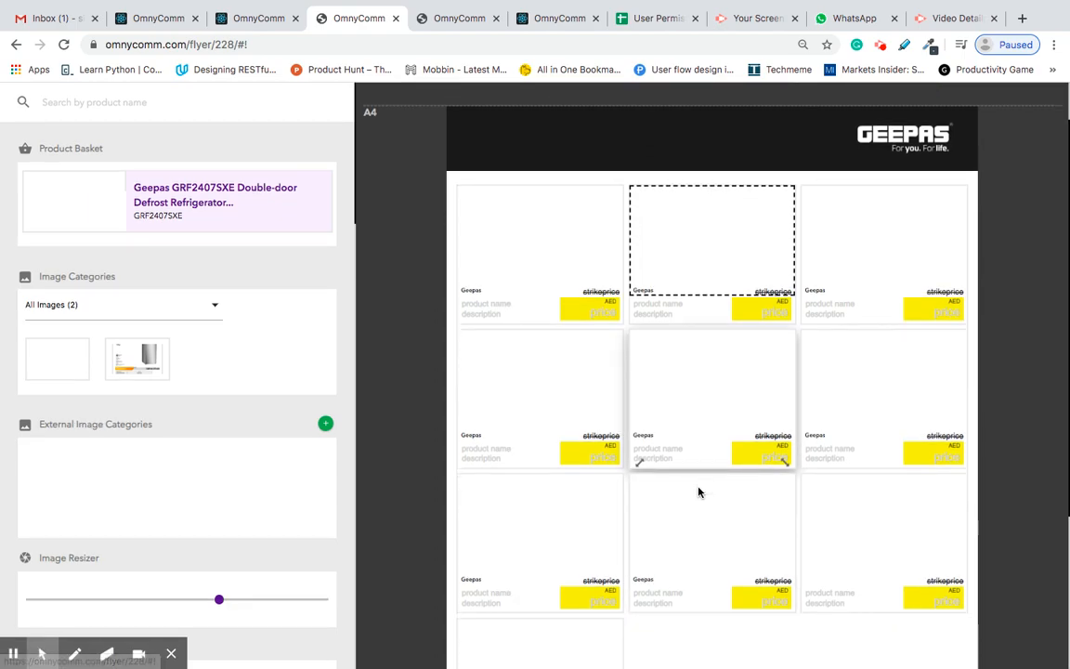
{"action": "scroll", "coordinate": [698, 491], "scroll_direction": "up", "scroll_amount": 4}
{"action": "scroll", "coordinate": [698, 491], "scroll_direction": "down", "scroll_amount": 7}
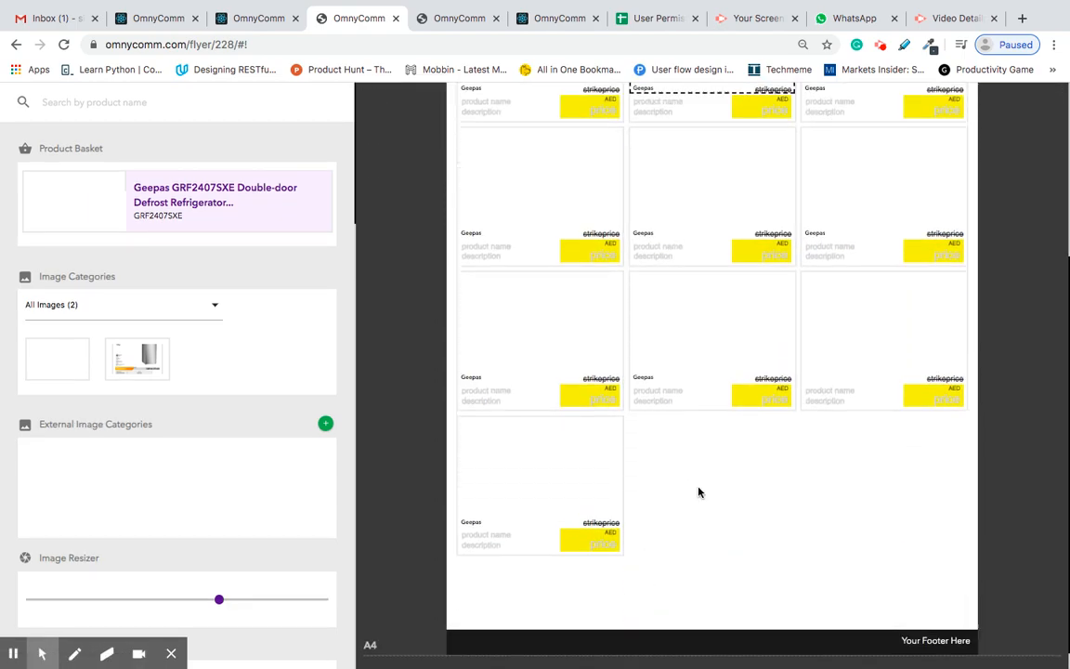
{"action": "scroll", "coordinate": [698, 490], "scroll_direction": "up", "scroll_amount": 3}
{"action": "scroll", "coordinate": [698, 487], "scroll_direction": "up", "scroll_amount": 2}
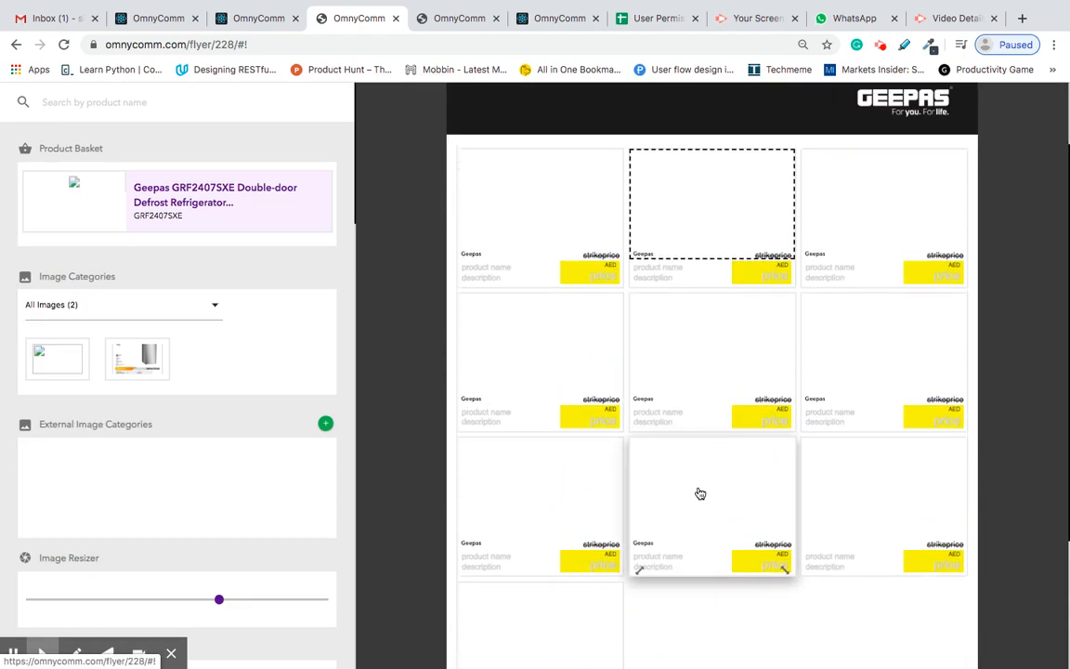
{"action": "mouse_move", "coordinate": [577, 6]}
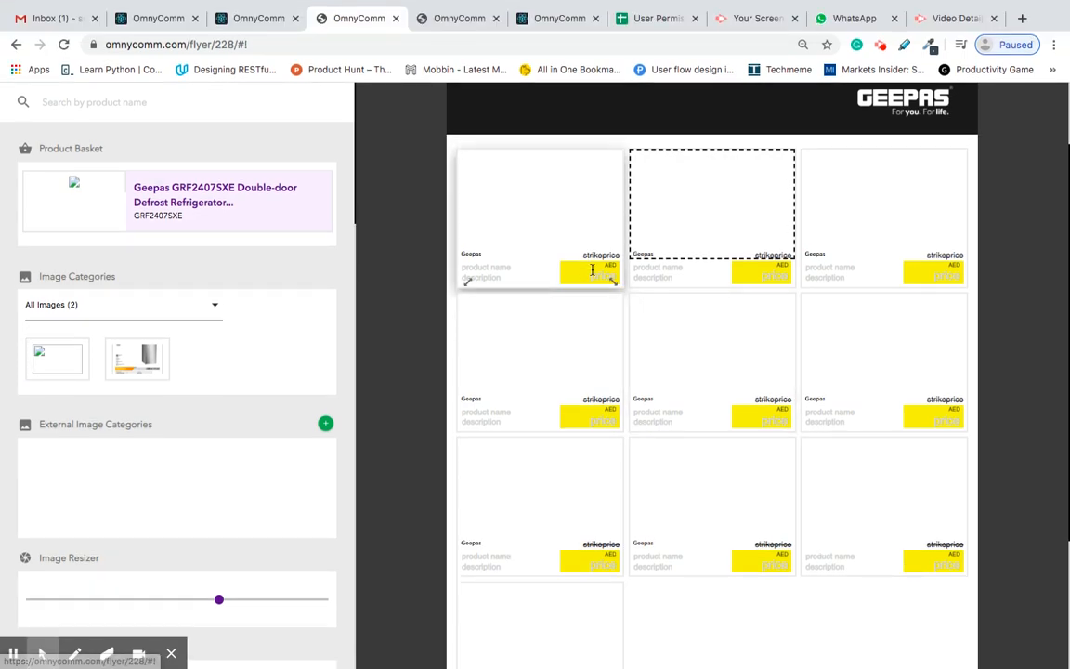
Select the first product container, search for "ref" and add the Geepas GRFS5507BTN Side-by-Side Refrigerator, 550L to the product basket
{"action": "left_click", "coordinate": [578, 208]}
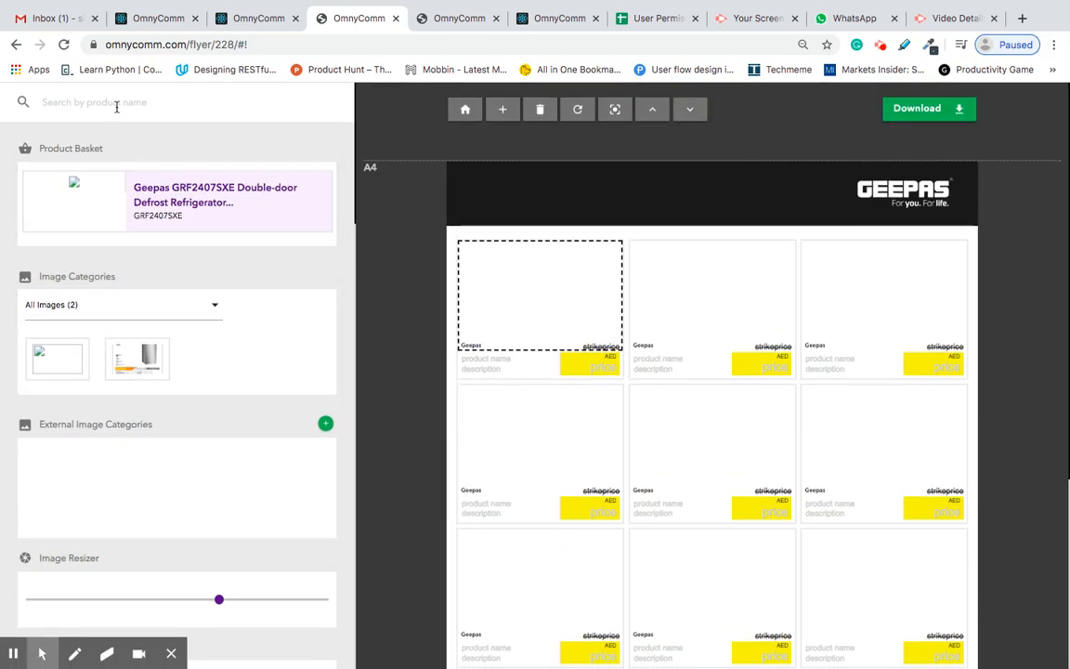
{"action": "left_click", "coordinate": [116, 106]}
{"action": "type", "text": "f"}
{"action": "key", "text": "BackSpace"}
{"action": "type", "text": "r"}
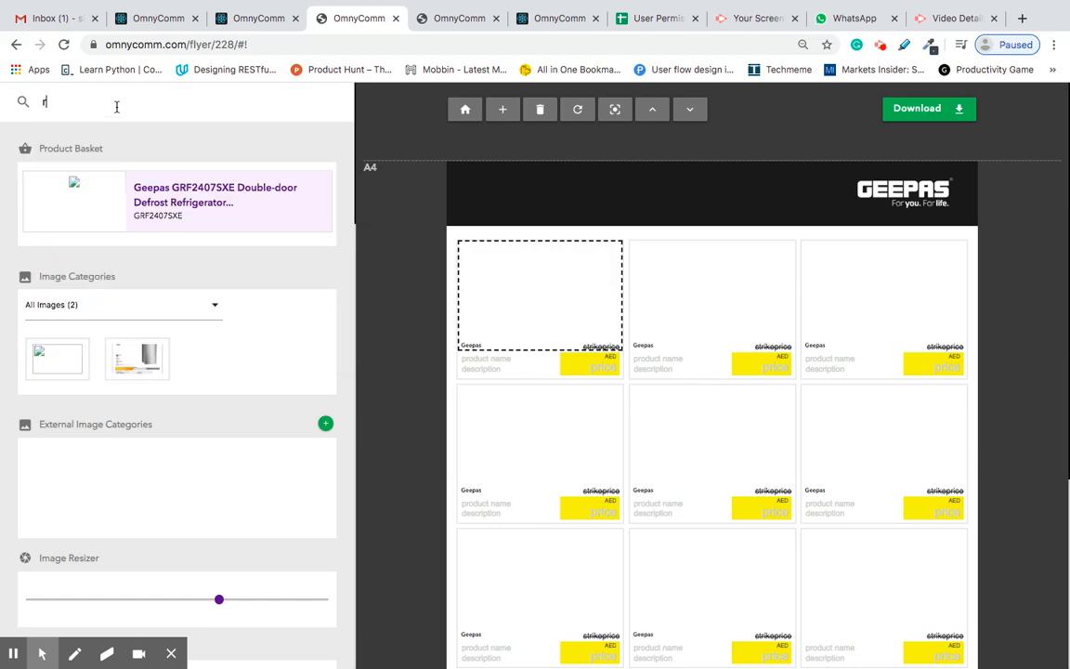
{"action": "type", "text": "ef"}
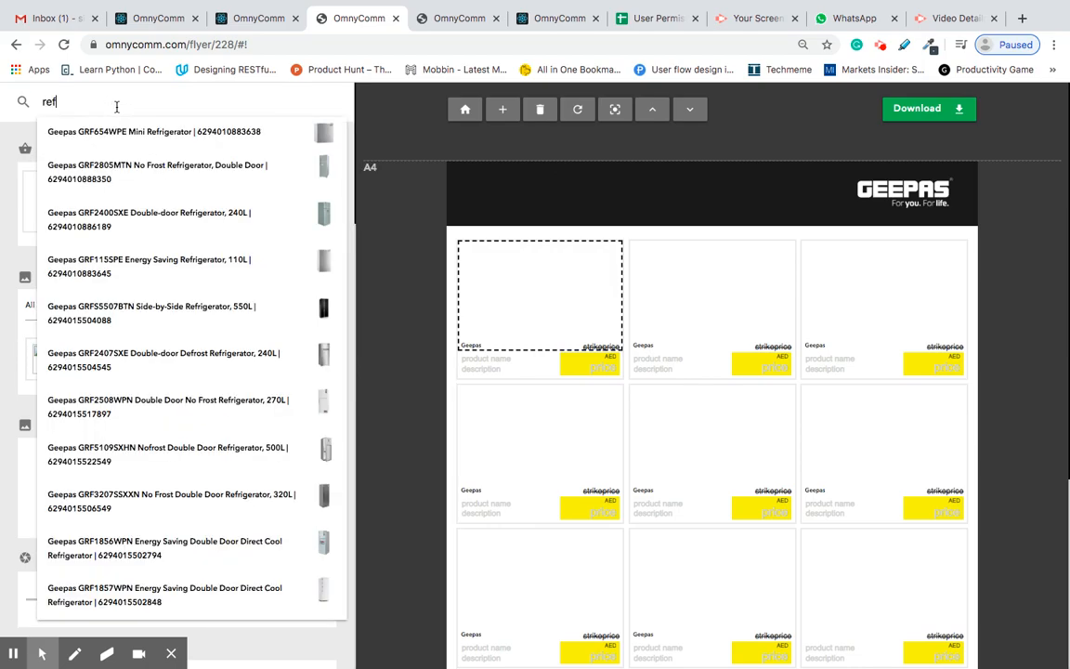
{"action": "left_click", "coordinate": [211, 331]}
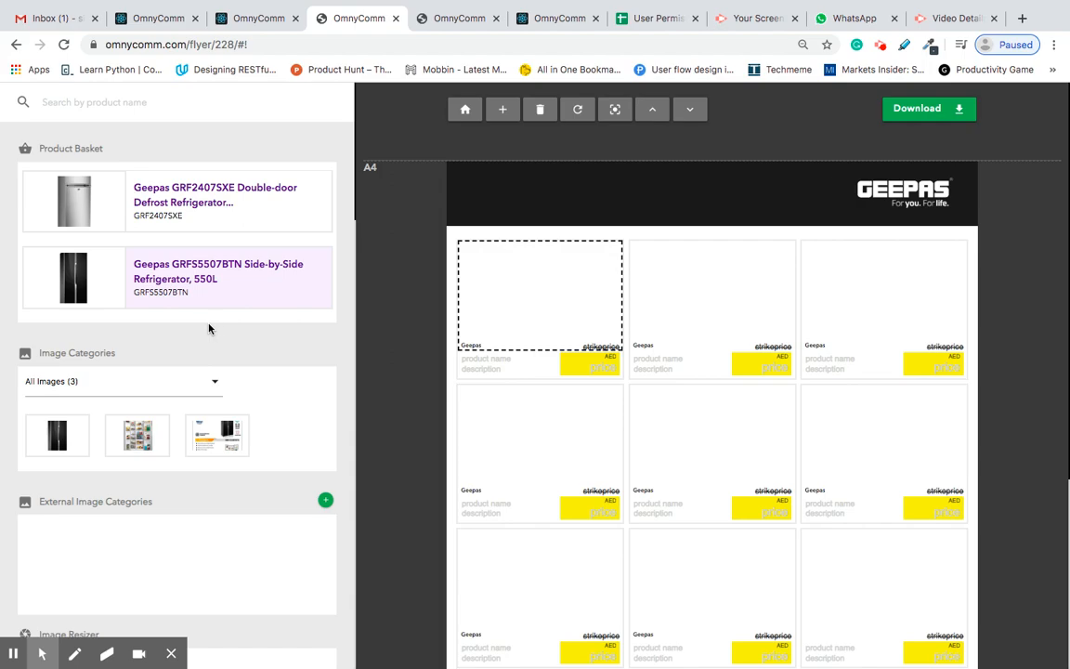
Make the Geepas GRF2407SXE Double-door Defrost Refrigerator the active product in the basket
{"action": "left_click", "coordinate": [102, 223]}
{"action": "left_click", "coordinate": [93, 250]}
{"action": "left_click", "coordinate": [91, 210]}
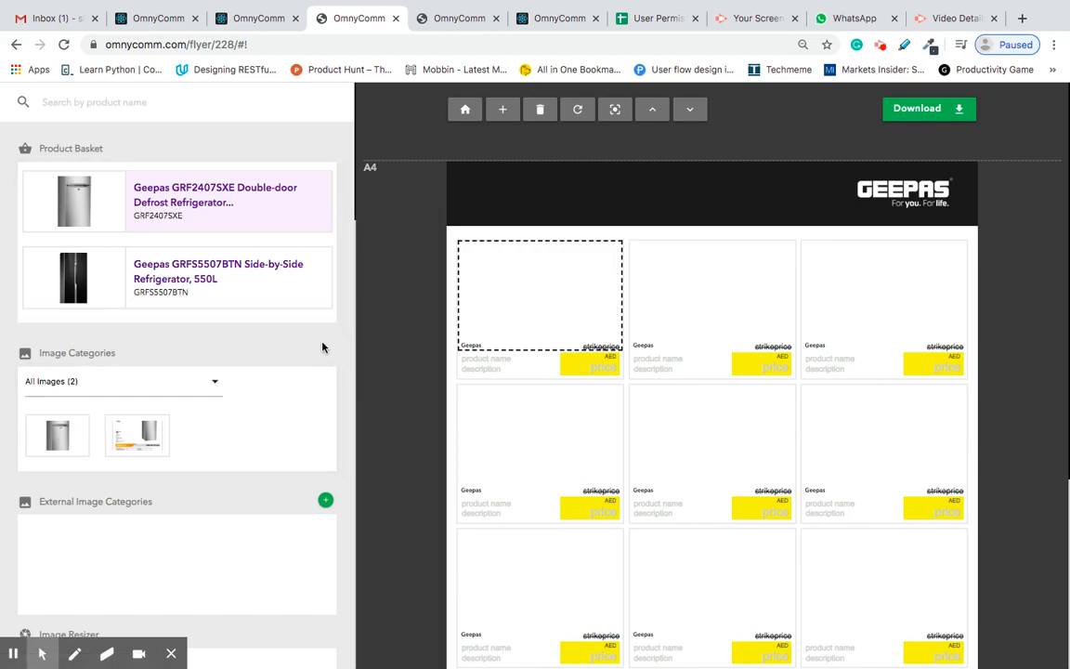
Stretch the first product container to more than double its height and move the container pushed past the footer to the end of the second column
{"action": "scroll", "coordinate": [372, 370], "scroll_direction": "down", "scroll_amount": 2}
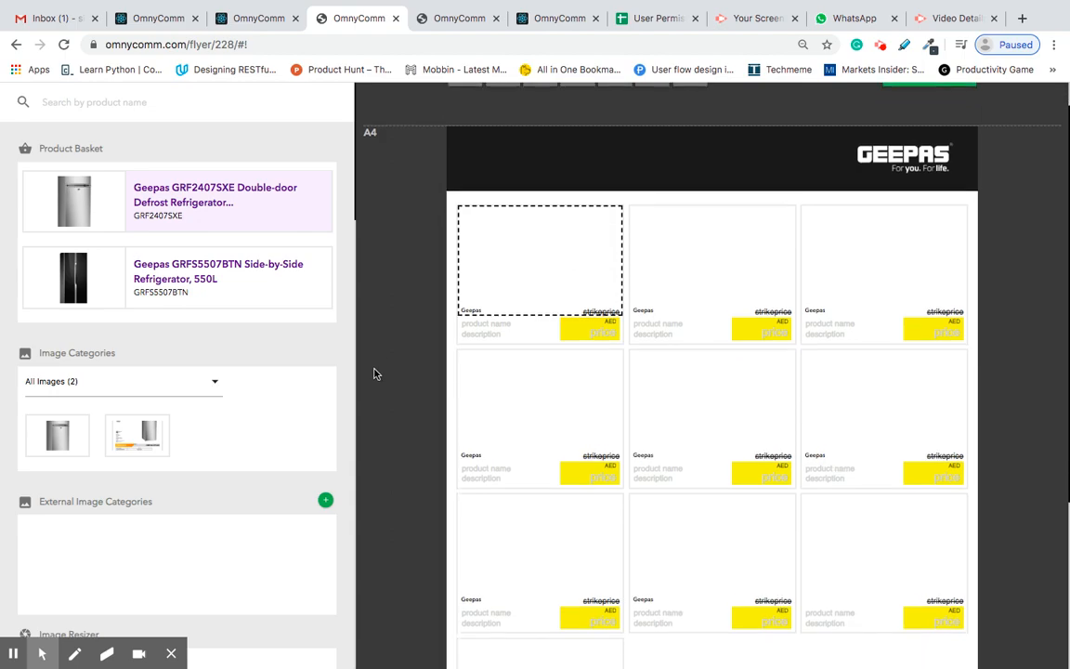
{"action": "scroll", "coordinate": [376, 372], "scroll_direction": "up", "scroll_amount": 2}
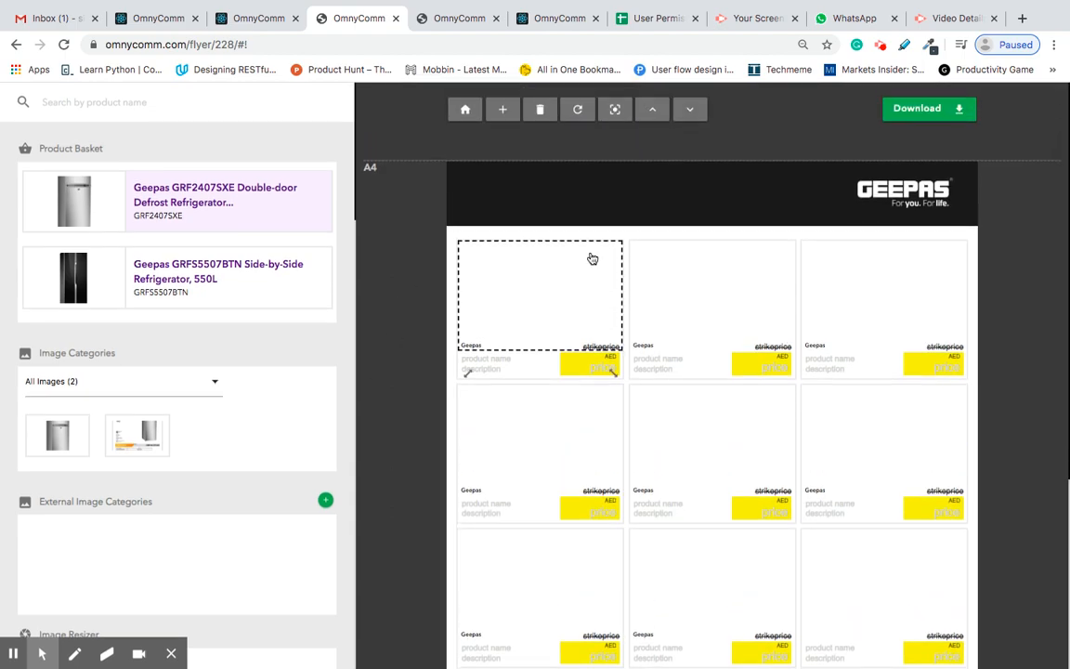
{"action": "scroll", "coordinate": [575, 367], "scroll_direction": "down", "scroll_amount": 2}
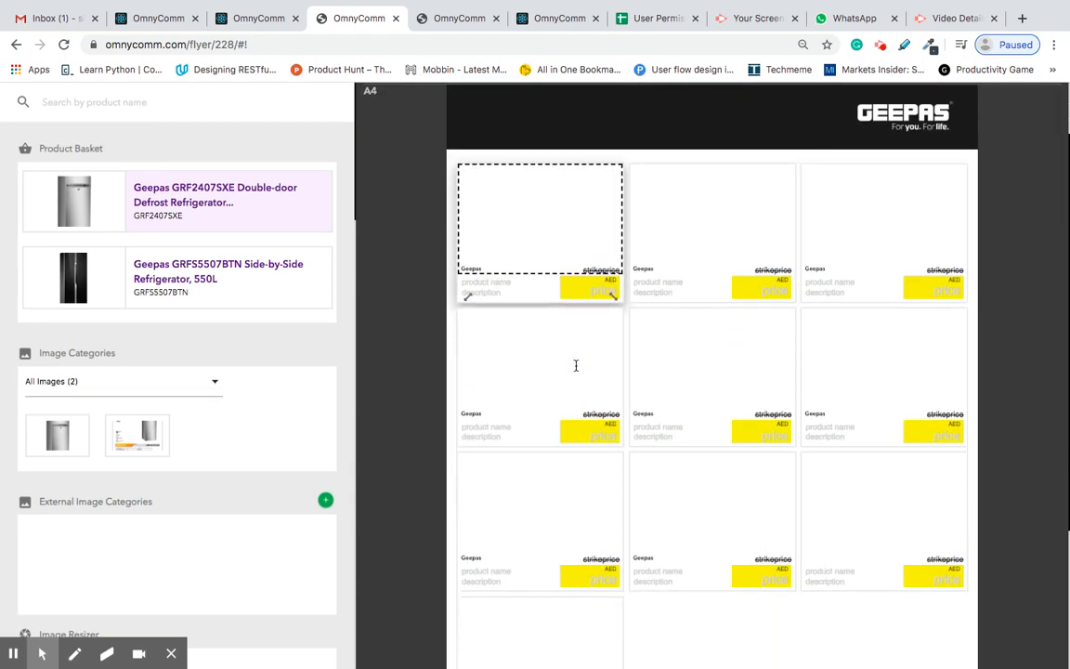
{"action": "scroll", "coordinate": [594, 353], "scroll_direction": "down", "scroll_amount": 2}
{"action": "scroll", "coordinate": [615, 282], "scroll_direction": "up", "scroll_amount": 2}
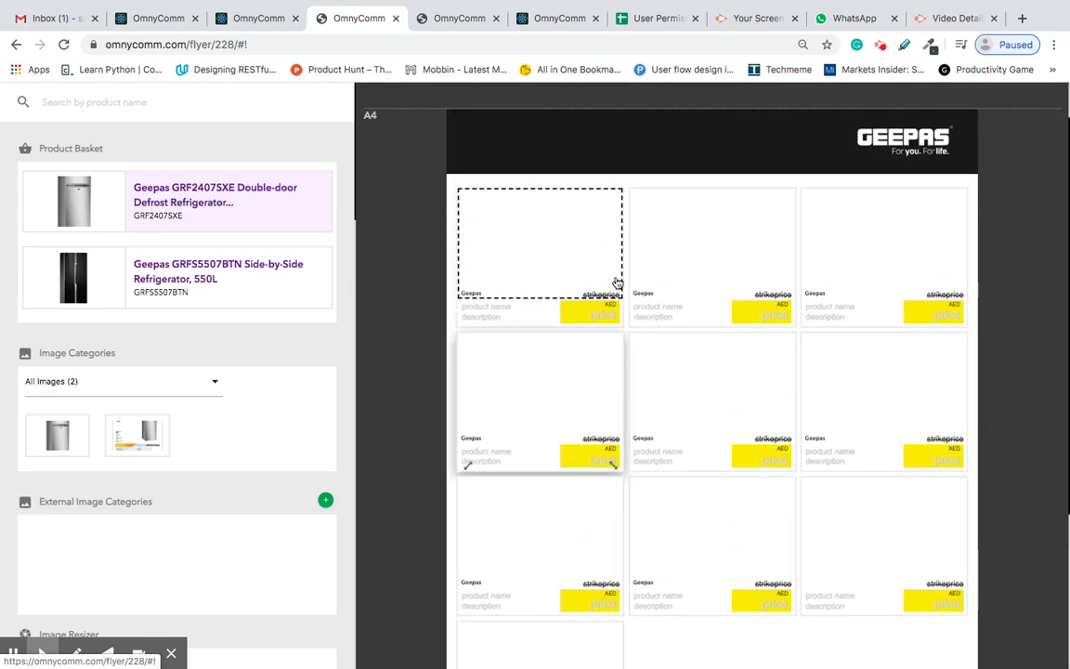
{"action": "scroll", "coordinate": [559, 401], "scroll_direction": "down", "scroll_amount": 3}
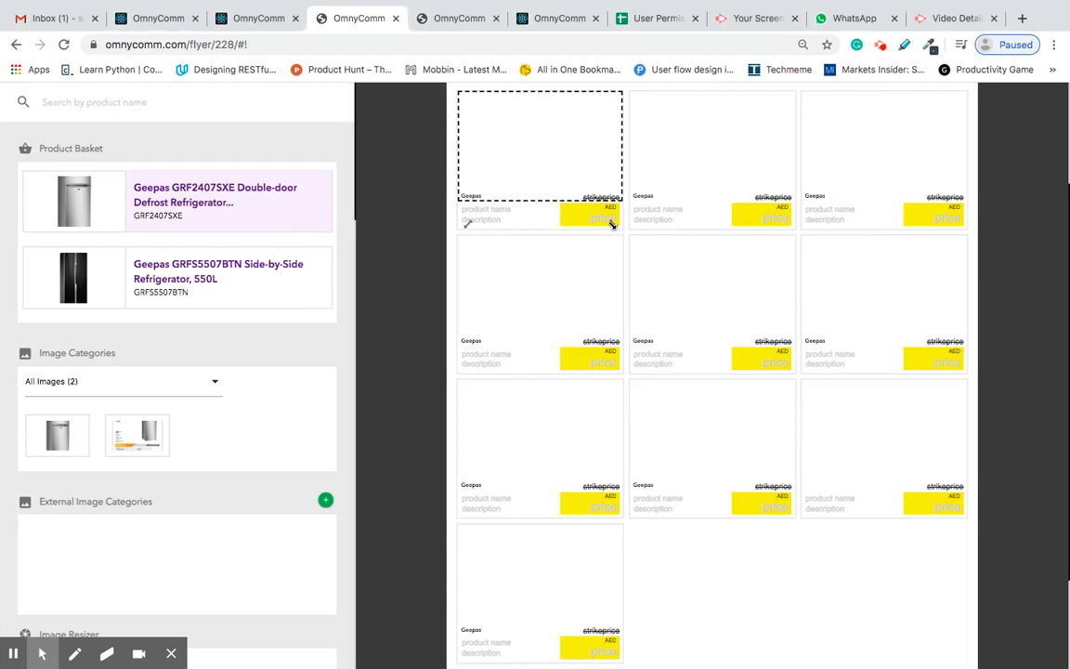
{"action": "left_click_drag", "start_coordinate": [612, 223], "coordinate": [613, 411]}
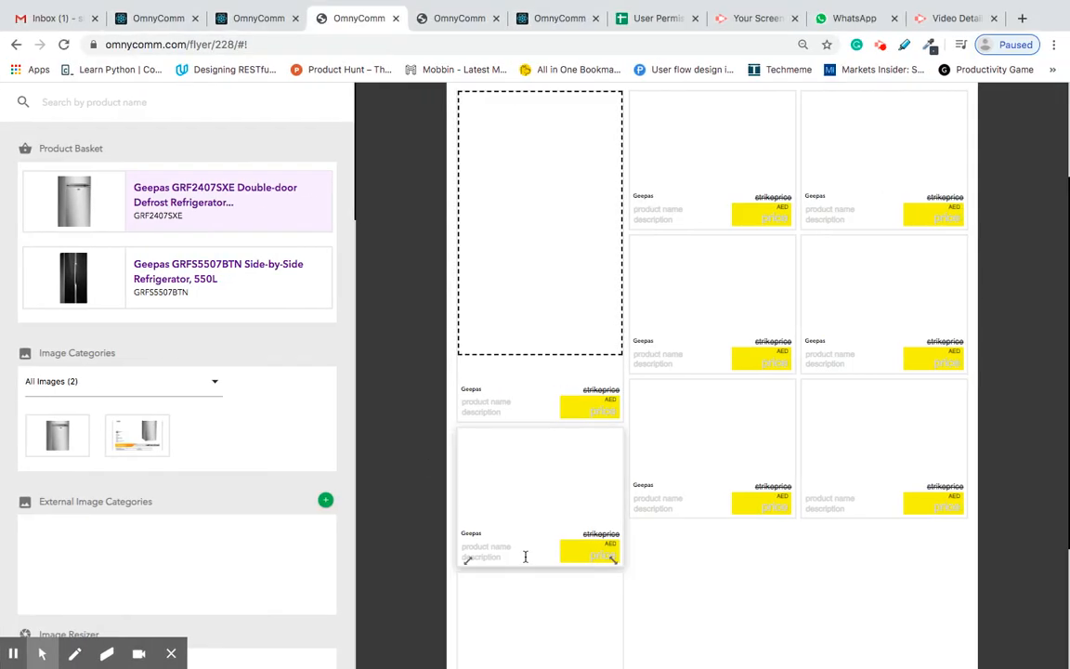
{"action": "scroll", "coordinate": [627, 557], "scroll_direction": "down", "scroll_amount": 3}
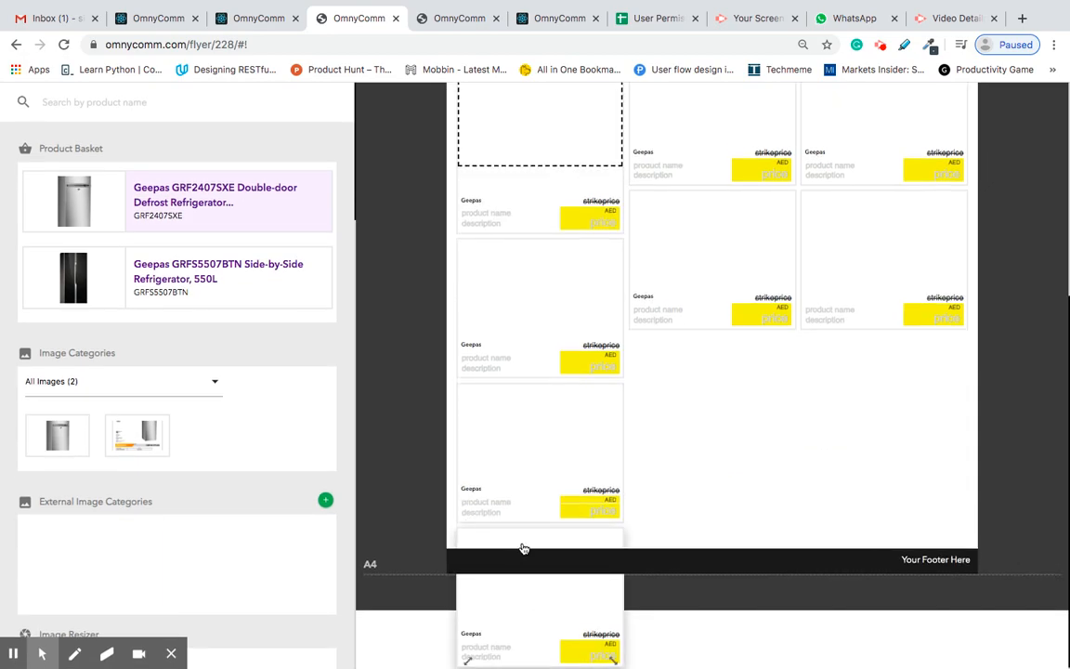
{"action": "left_click_drag", "start_coordinate": [523, 544], "coordinate": [683, 330]}
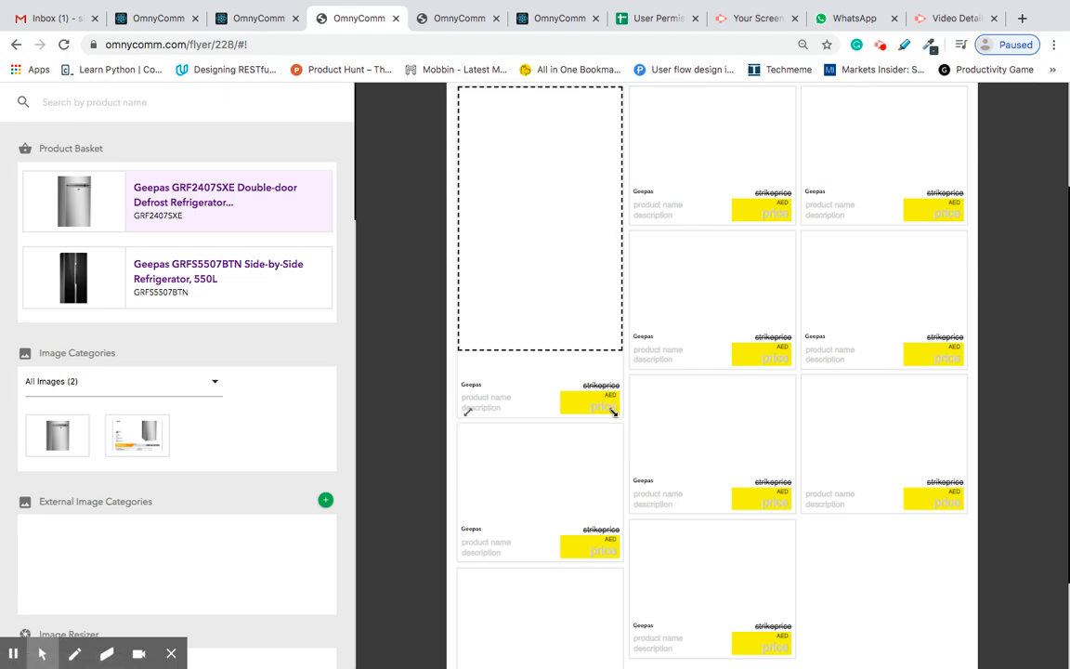
Stretch the top container of the second column downward to match the height of the enlarged first container
{"action": "scroll", "coordinate": [613, 411], "scroll_direction": "up", "scroll_amount": 1}
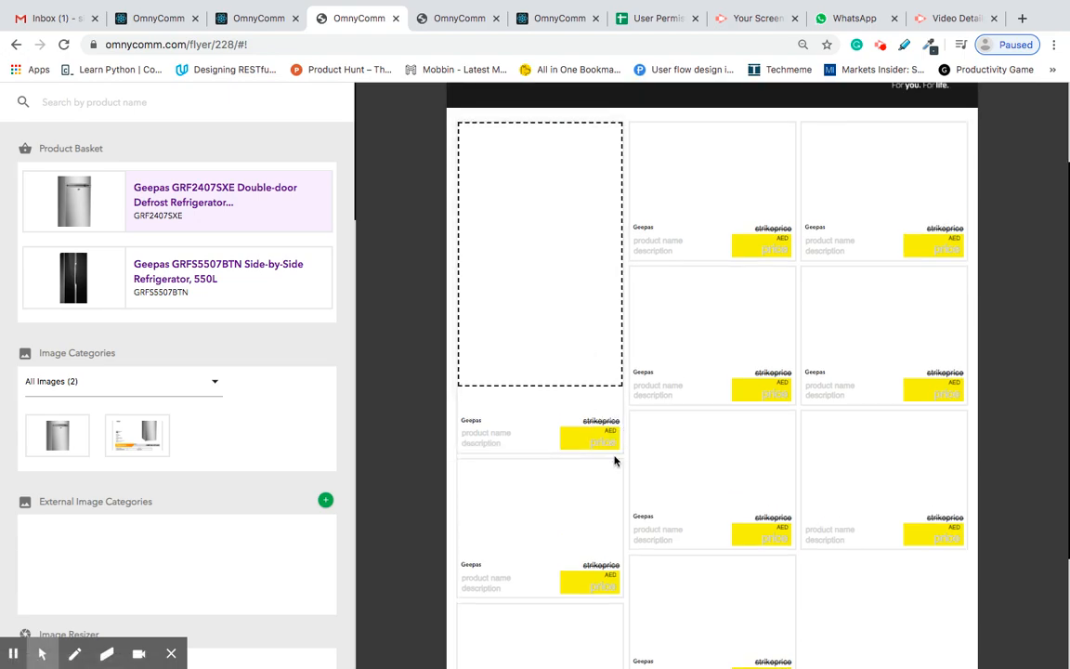
{"action": "left_click", "coordinate": [785, 254]}
{"action": "left_click_drag", "start_coordinate": [784, 254], "coordinate": [786, 370]}
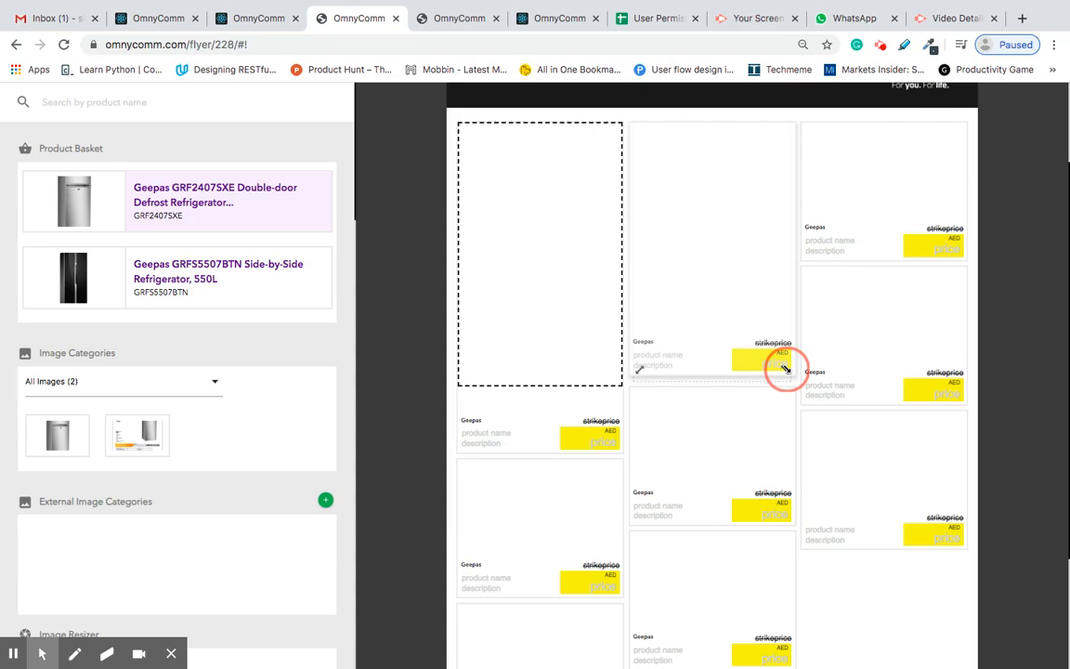
{"action": "left_click_drag", "start_coordinate": [786, 367], "coordinate": [786, 392]}
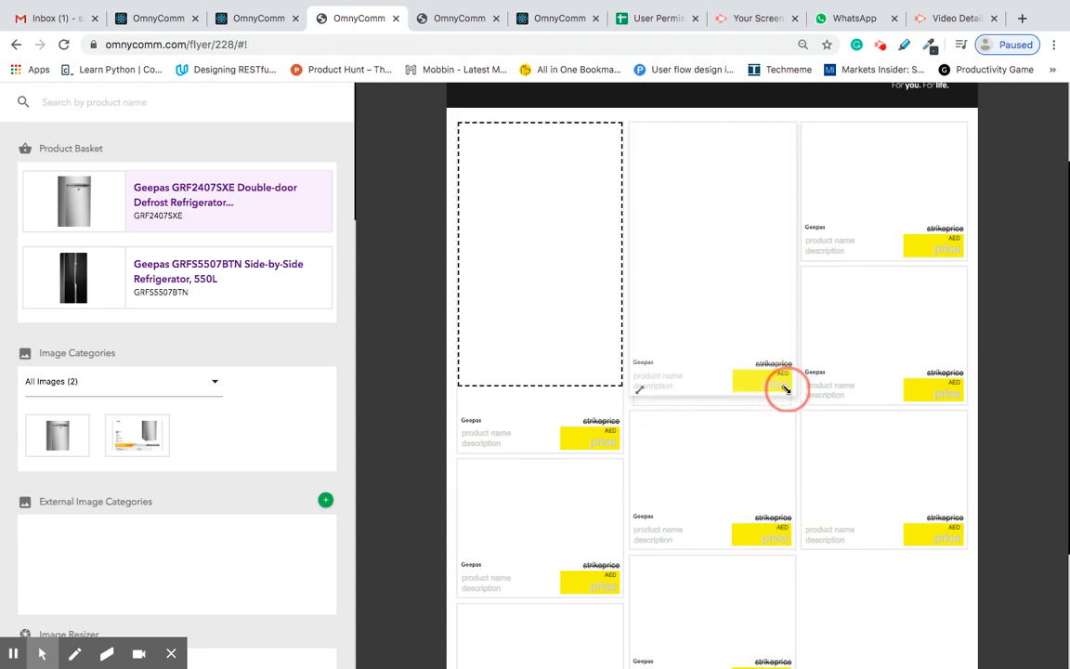
{"action": "left_click_drag", "start_coordinate": [785, 388], "coordinate": [786, 445]}
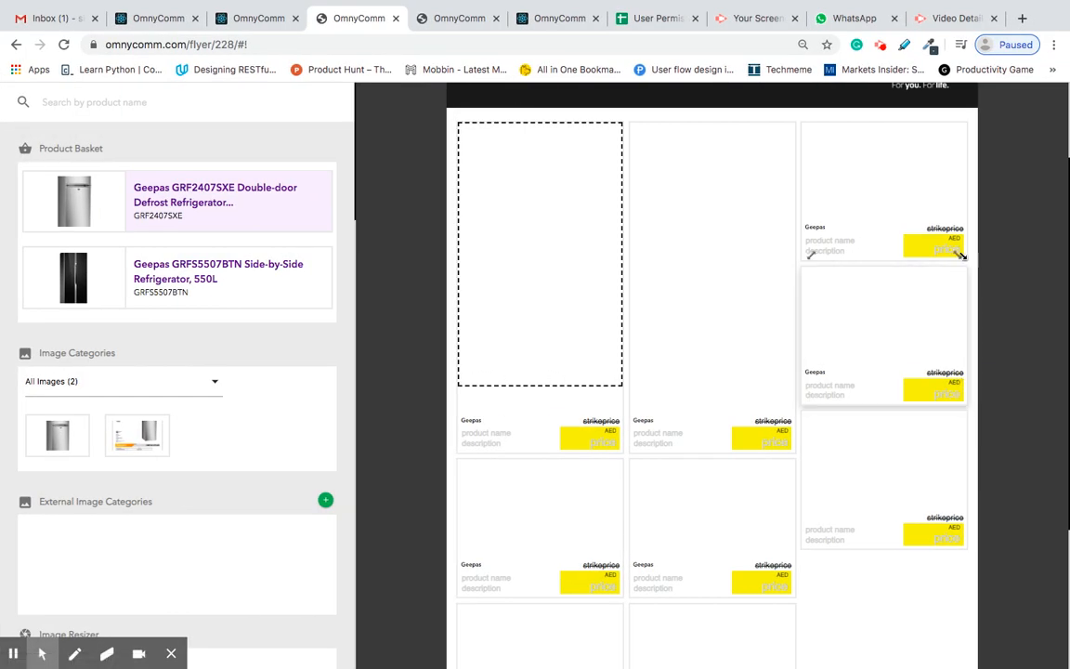
Stretch the third column's top two containers to align with the enlarged ones and move the second column's overflowing container to the third column's end
{"action": "mouse_move", "coordinate": [957, 254]}
{"action": "left_mouse_down"}
{"action": "mouse_move", "coordinate": [955, 279]}
{"action": "mouse_move", "coordinate": [958, 267]}
{"action": "left_mouse_up"}
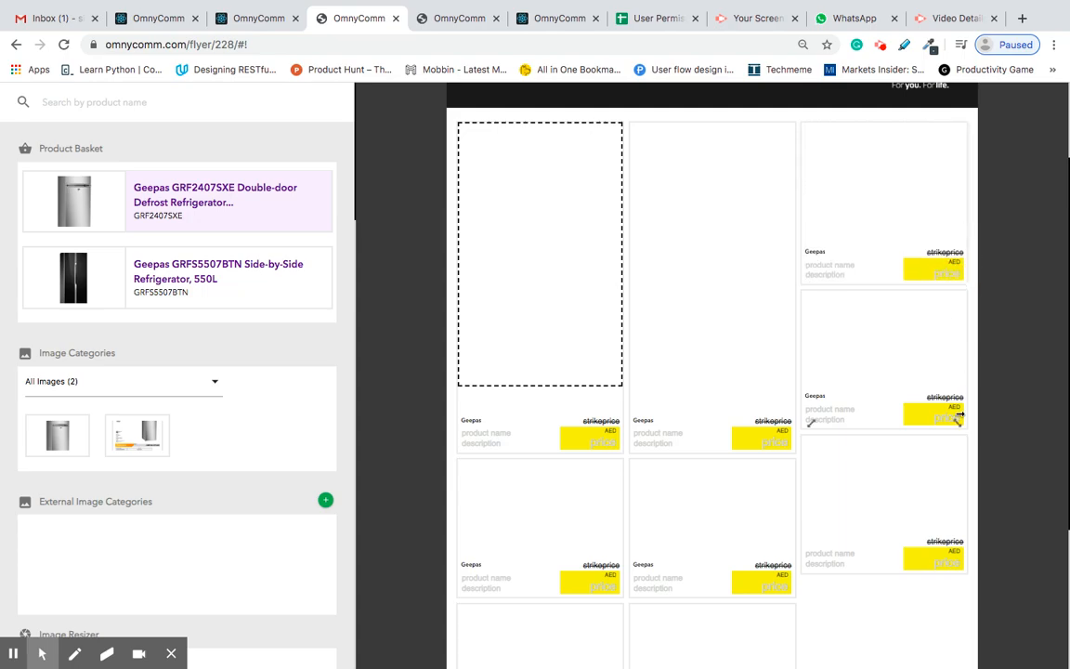
{"action": "left_click_drag", "start_coordinate": [958, 423], "coordinate": [951, 439]}
{"action": "scroll", "coordinate": [878, 518], "scroll_direction": "down", "scroll_amount": 3}
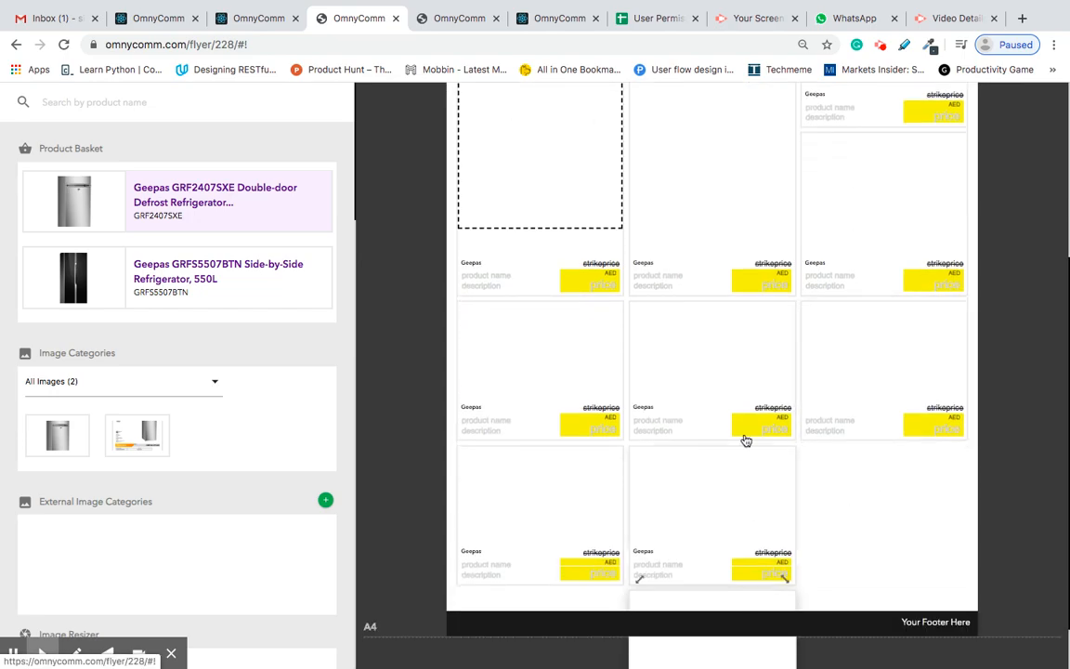
{"action": "scroll", "coordinate": [745, 431], "scroll_direction": "up", "scroll_amount": 2}
{"action": "scroll", "coordinate": [704, 406], "scroll_direction": "down", "scroll_amount": 3}
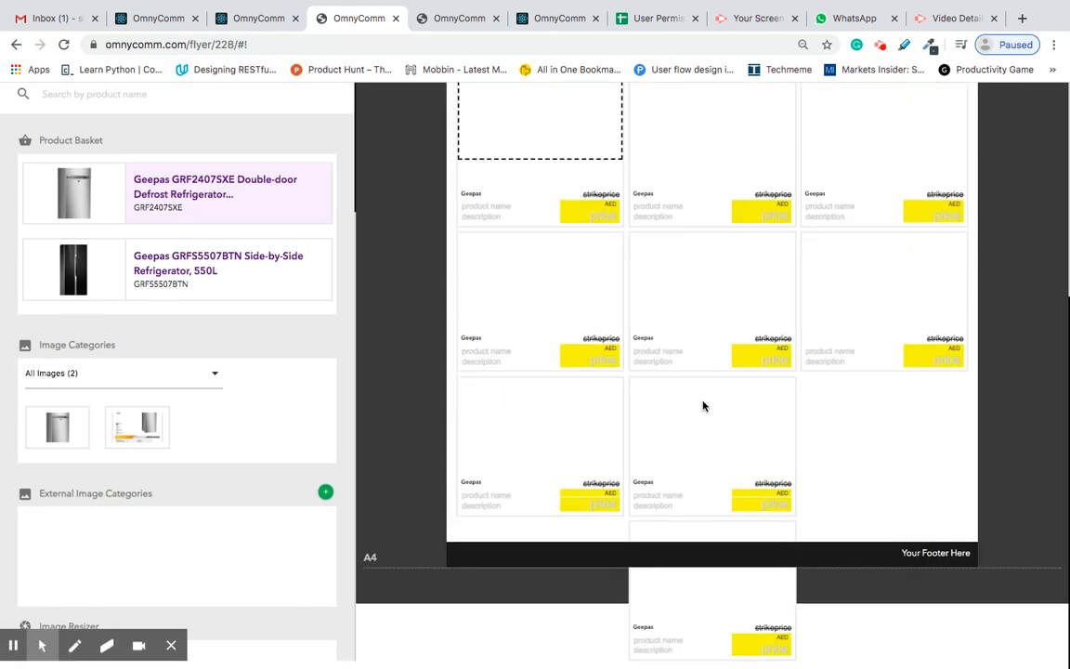
{"action": "left_click_drag", "start_coordinate": [715, 543], "coordinate": [893, 453]}
{"action": "scroll", "coordinate": [851, 307], "scroll_direction": "up", "scroll_amount": 1}
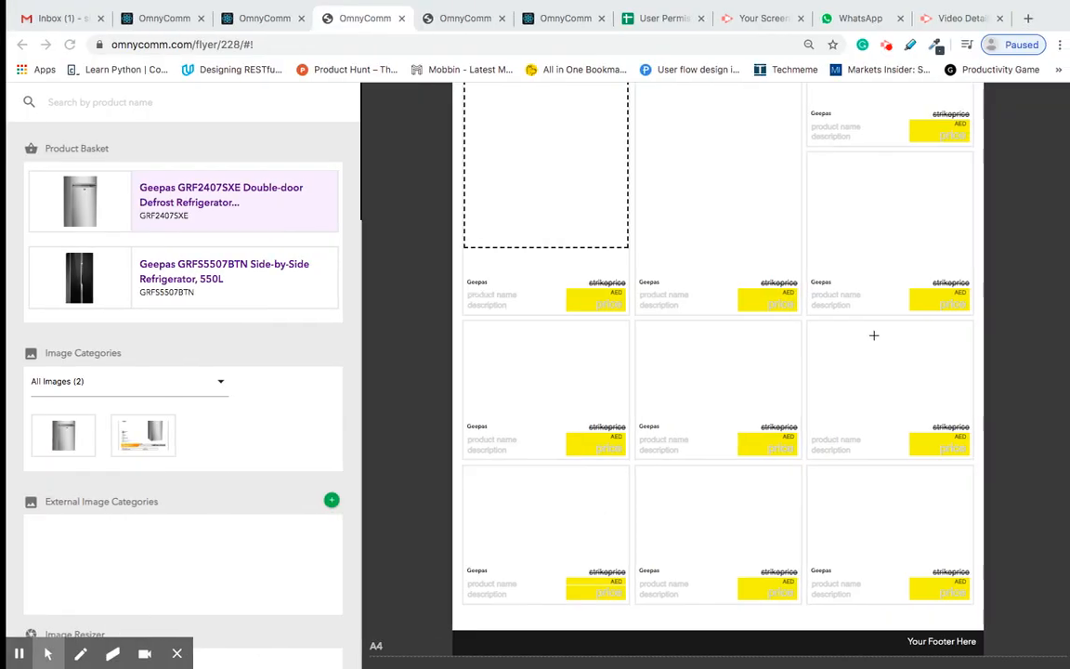
{"action": "scroll", "coordinate": [873, 334], "scroll_direction": "up", "scroll_amount": 5}
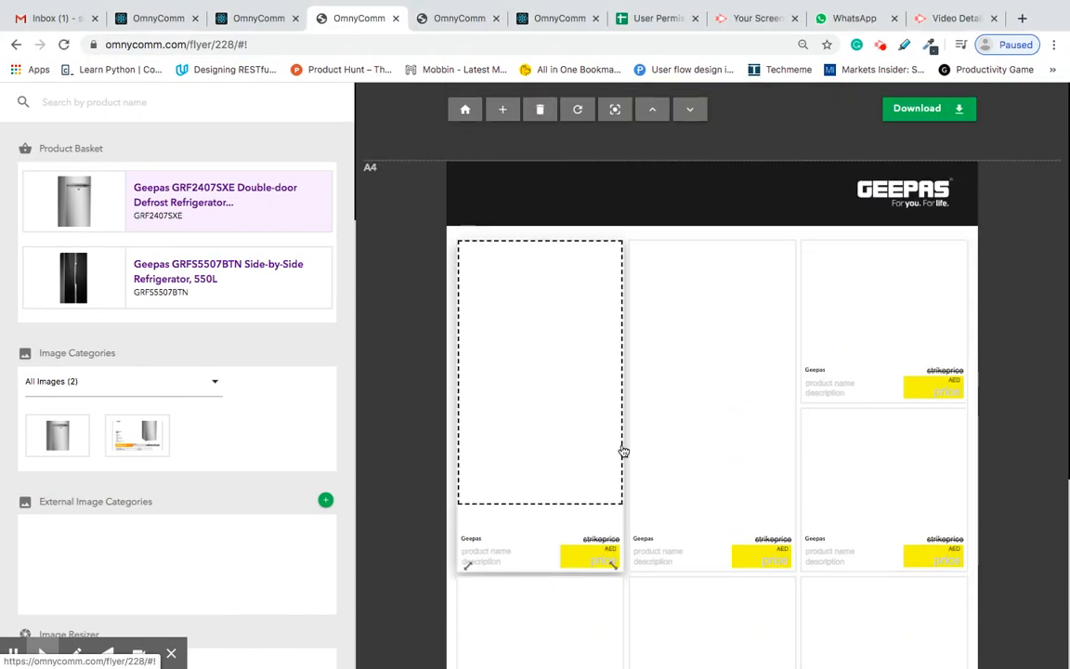
{"action": "scroll", "coordinate": [650, 427], "scroll_direction": "down", "scroll_amount": 1}
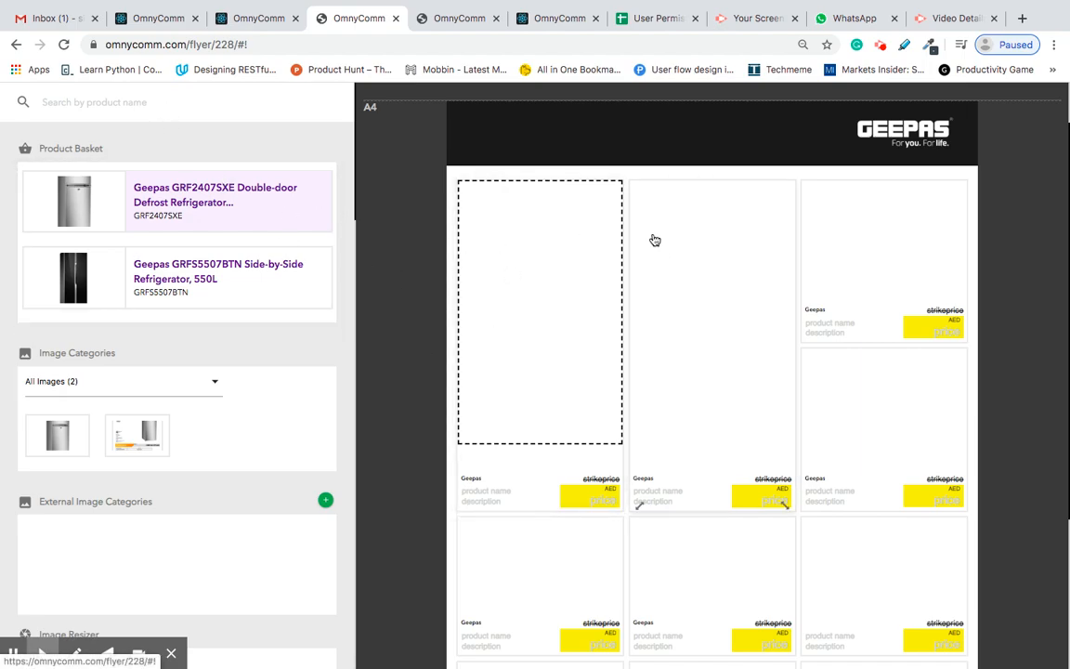
{"action": "scroll", "coordinate": [587, 589], "scroll_direction": "down", "scroll_amount": 2}
{"action": "scroll", "coordinate": [587, 589], "scroll_direction": "up", "scroll_amount": 3}
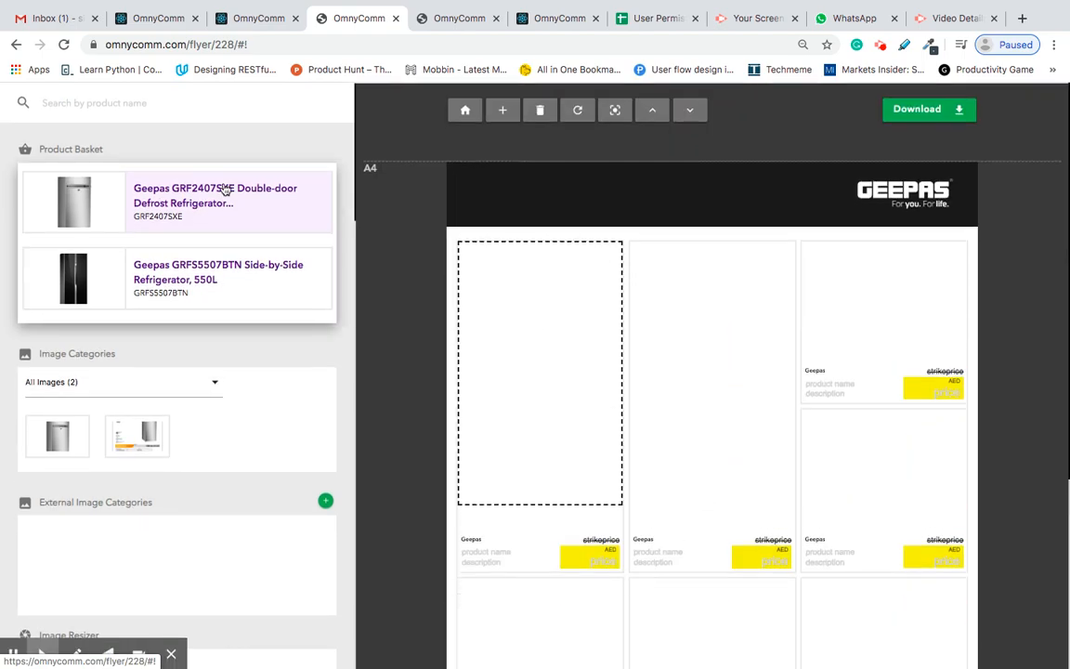
{"action": "left_click", "coordinate": [179, 104]}
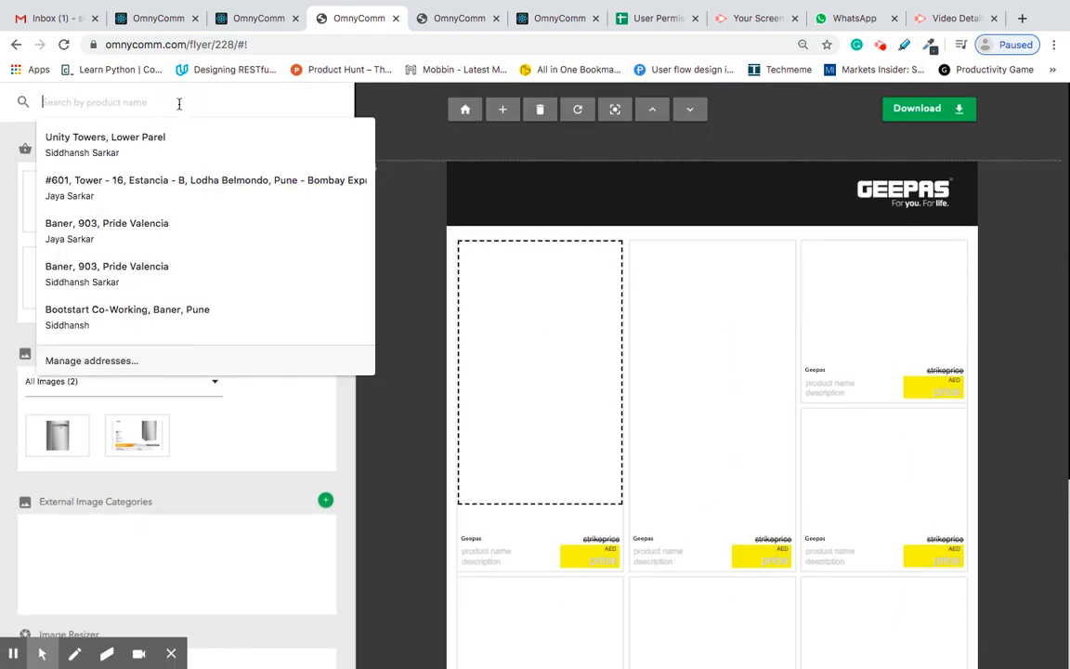
{"action": "left_click", "coordinate": [390, 99]}
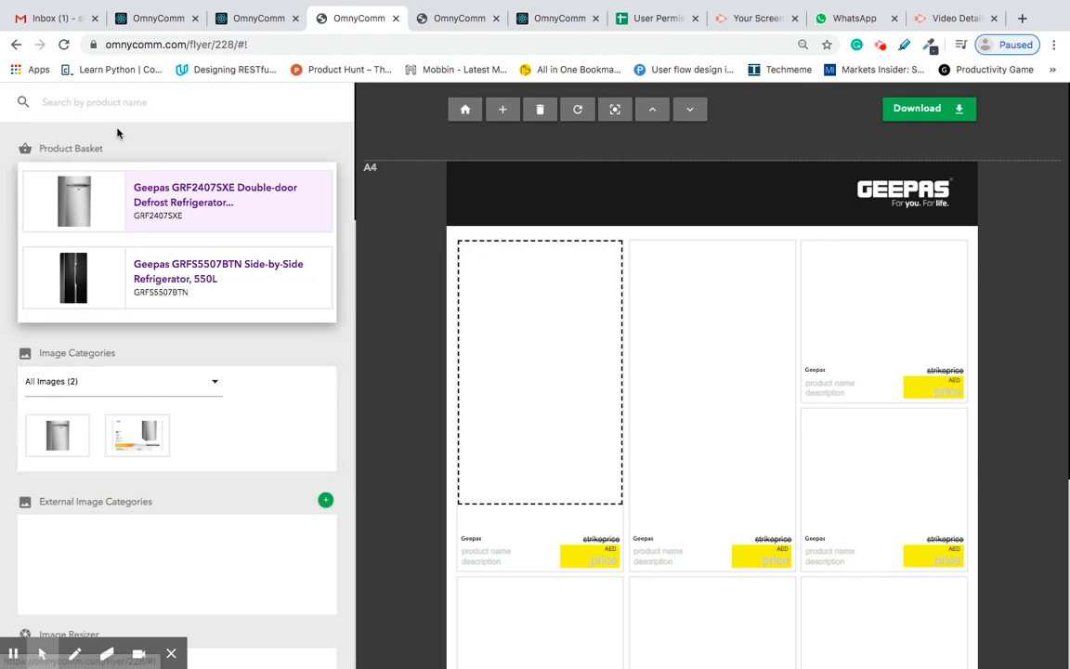
Search the products for "washing machine" and add the Geepas GSWM6475 Semi-automatic Washing Machine, 10kg to the basket
{"action": "left_click", "coordinate": [109, 102]}
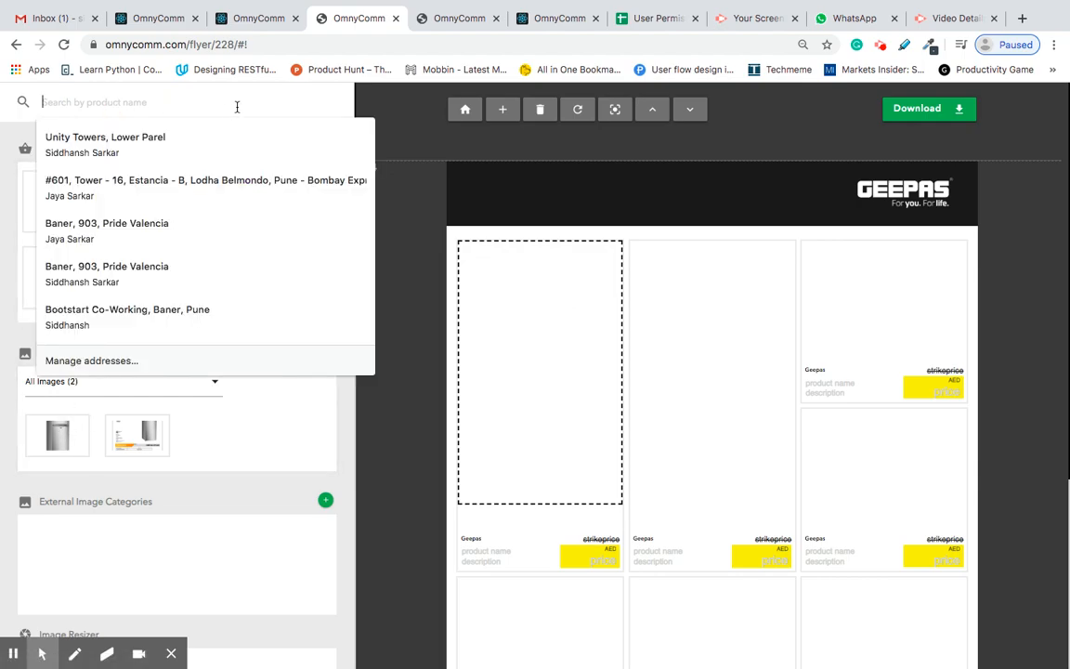
{"action": "type", "text": "washing "}
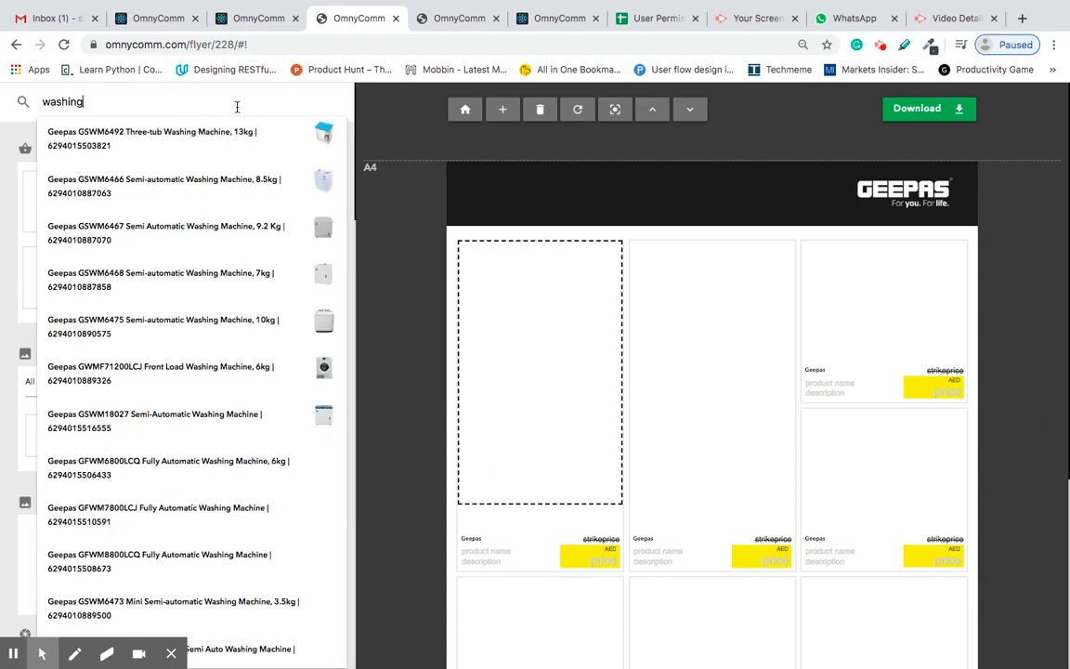
{"action": "type", "text": "machine"}
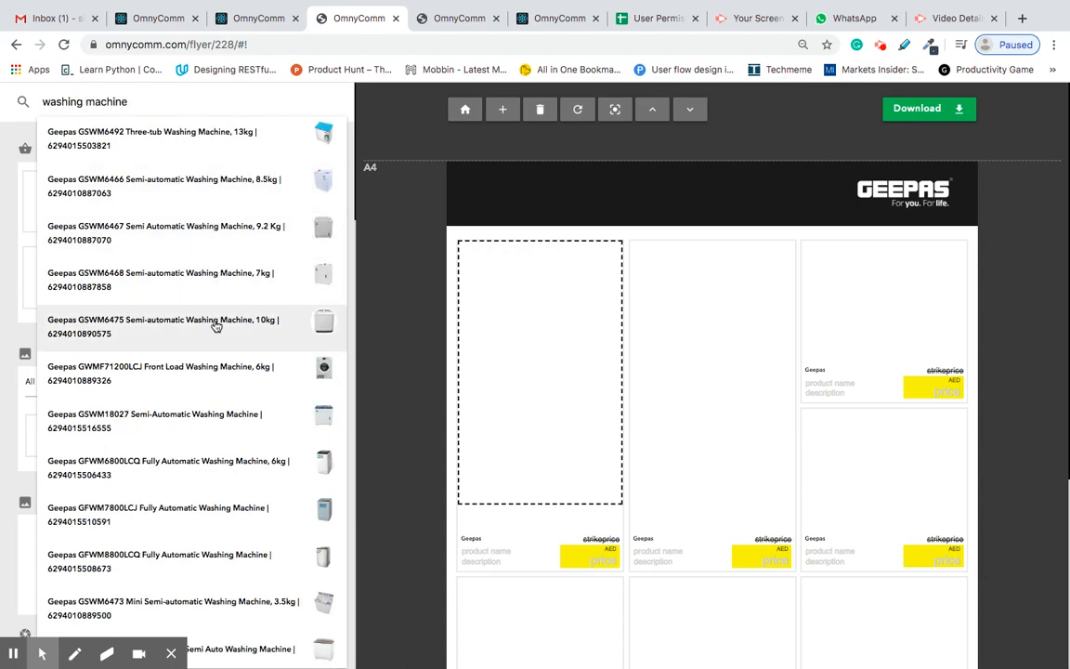
{"action": "scroll", "coordinate": [209, 320], "scroll_direction": "down", "scroll_amount": 1}
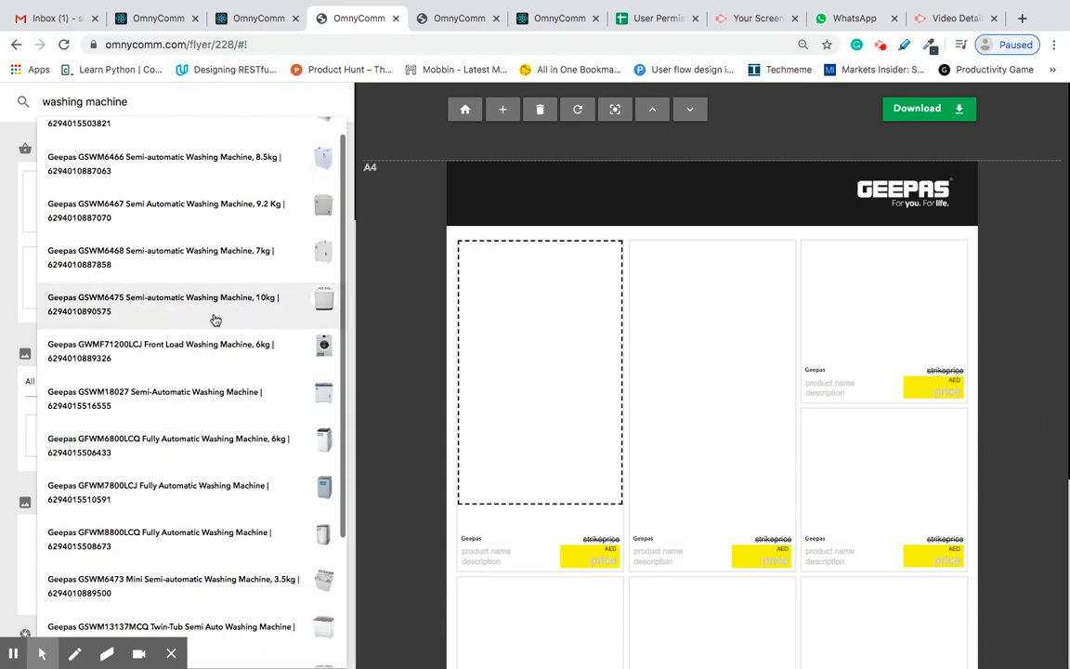
{"action": "left_click", "coordinate": [226, 311]}
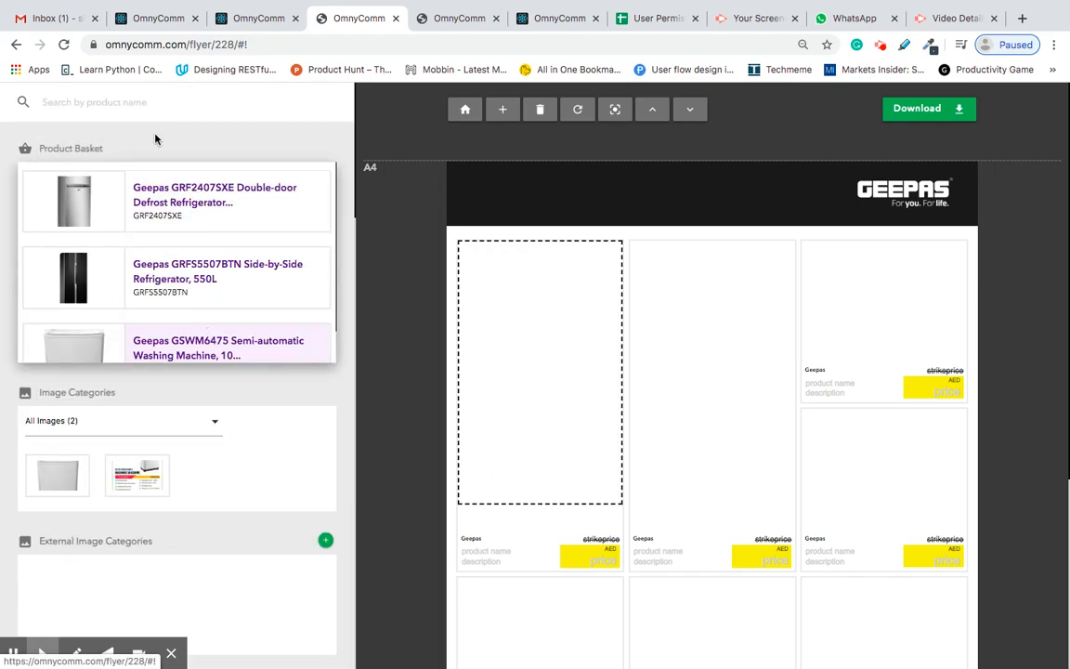
Search for "air condi" and "micro", adding the Geepas GACW18015CU Air Conditioner and the Geepas 20L Microwave Oven to the basket
{"action": "left_click", "coordinate": [140, 105]}
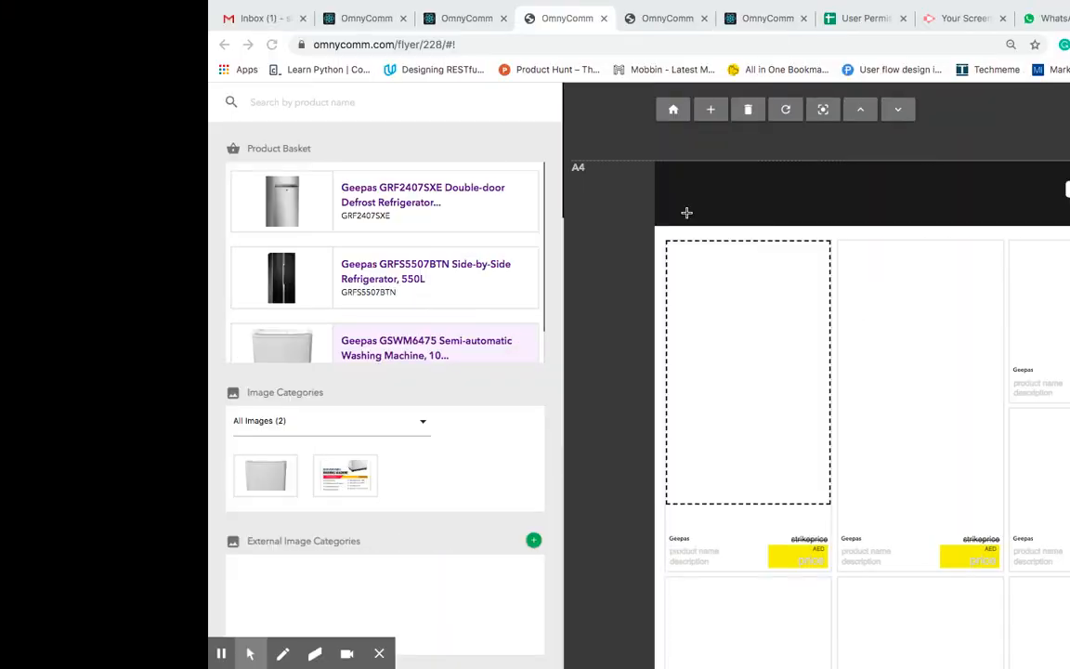
{"action": "type", "text": "air condi"}
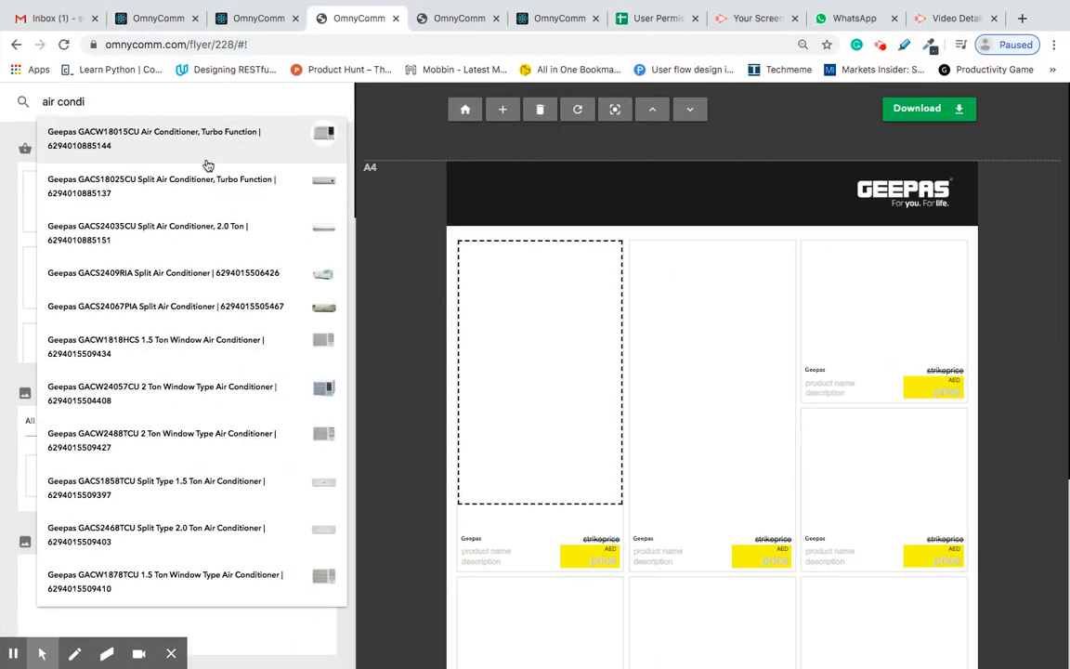
{"action": "left_click", "coordinate": [272, 147]}
{"action": "left_click", "coordinate": [128, 102]}
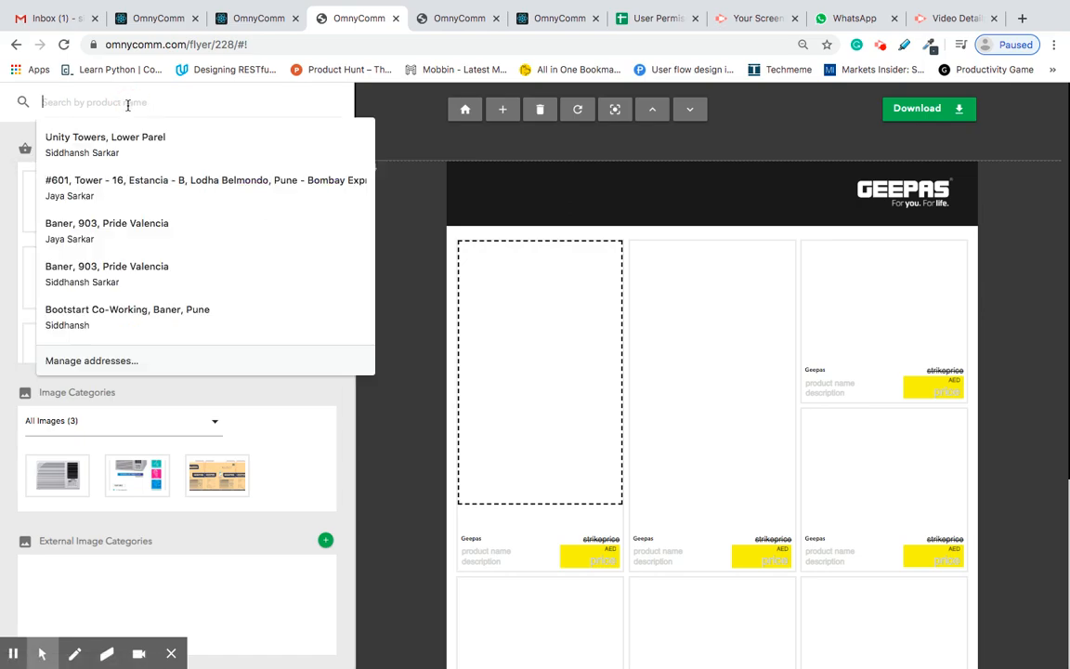
{"action": "type", "text": "micro"}
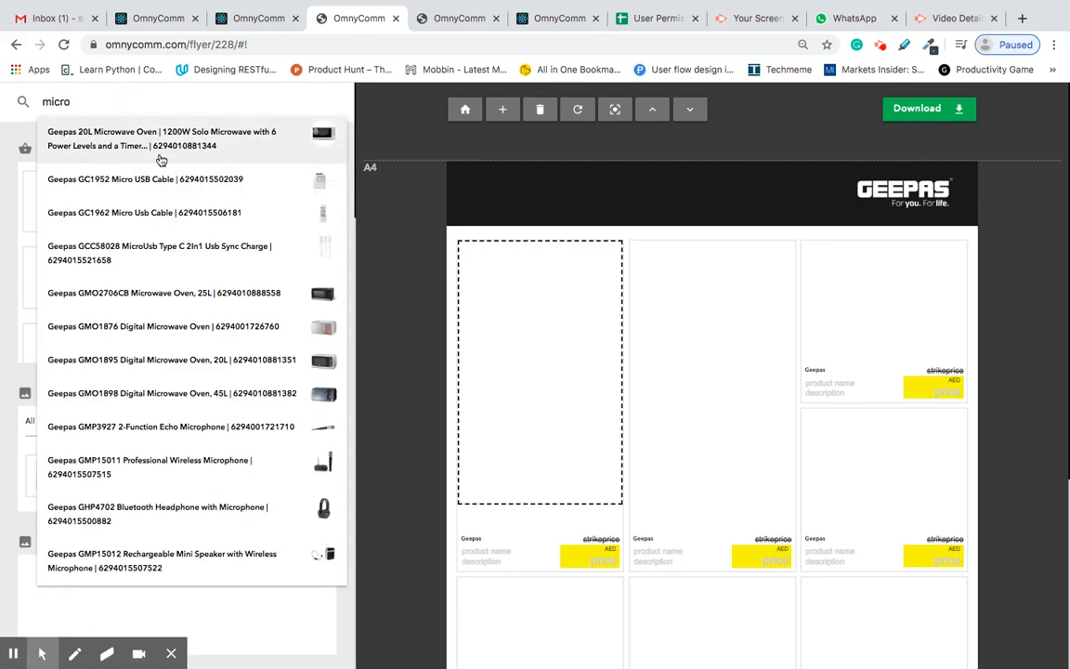
{"action": "left_click", "coordinate": [312, 323]}
Look through the products collected in the basket, down to the most recently added one
{"action": "scroll", "coordinate": [280, 292], "scroll_direction": "down", "scroll_amount": 4}
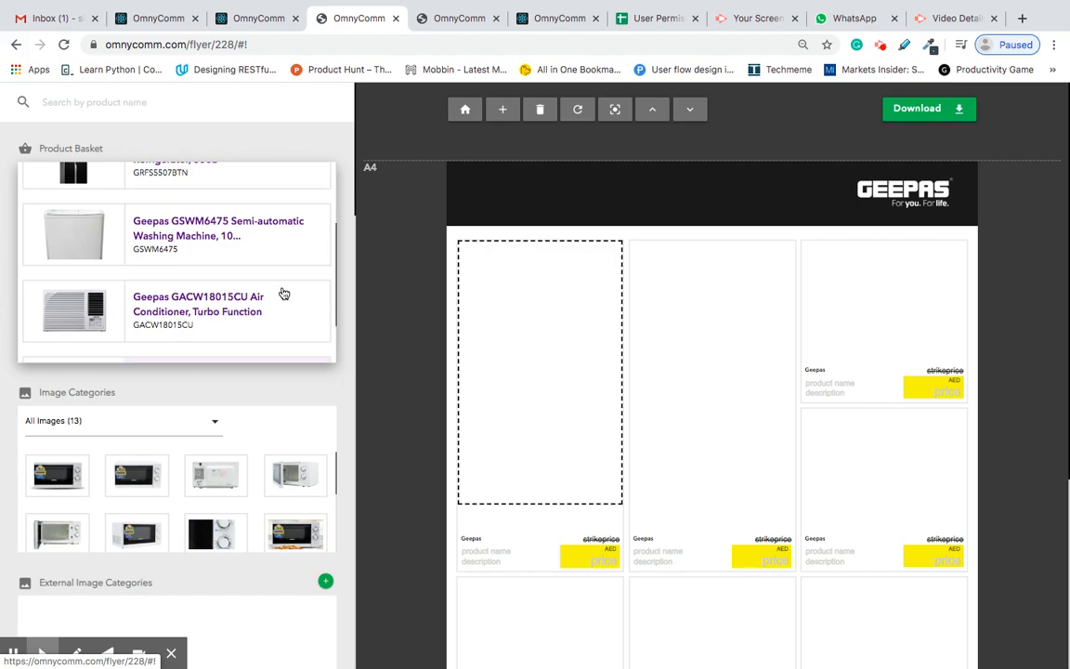
{"action": "scroll", "coordinate": [282, 291], "scroll_direction": "up", "scroll_amount": 3}
{"action": "scroll", "coordinate": [282, 292], "scroll_direction": "down", "scroll_amount": 3}
{"action": "scroll", "coordinate": [282, 292], "scroll_direction": "up", "scroll_amount": 4}
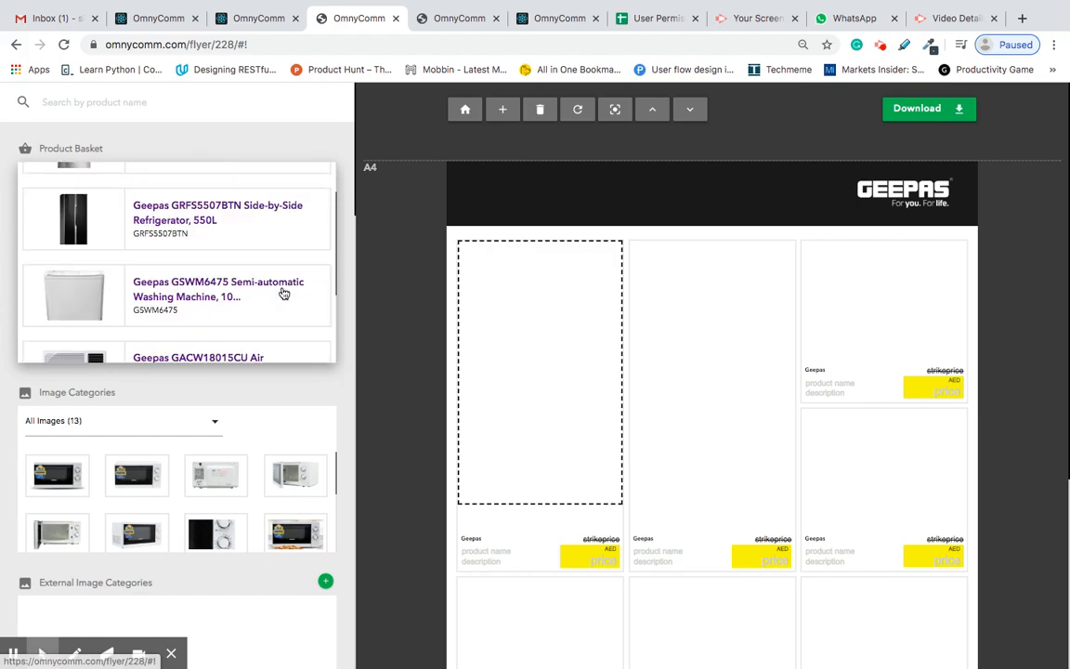
{"action": "scroll", "coordinate": [223, 244], "scroll_direction": "down", "scroll_amount": 2}
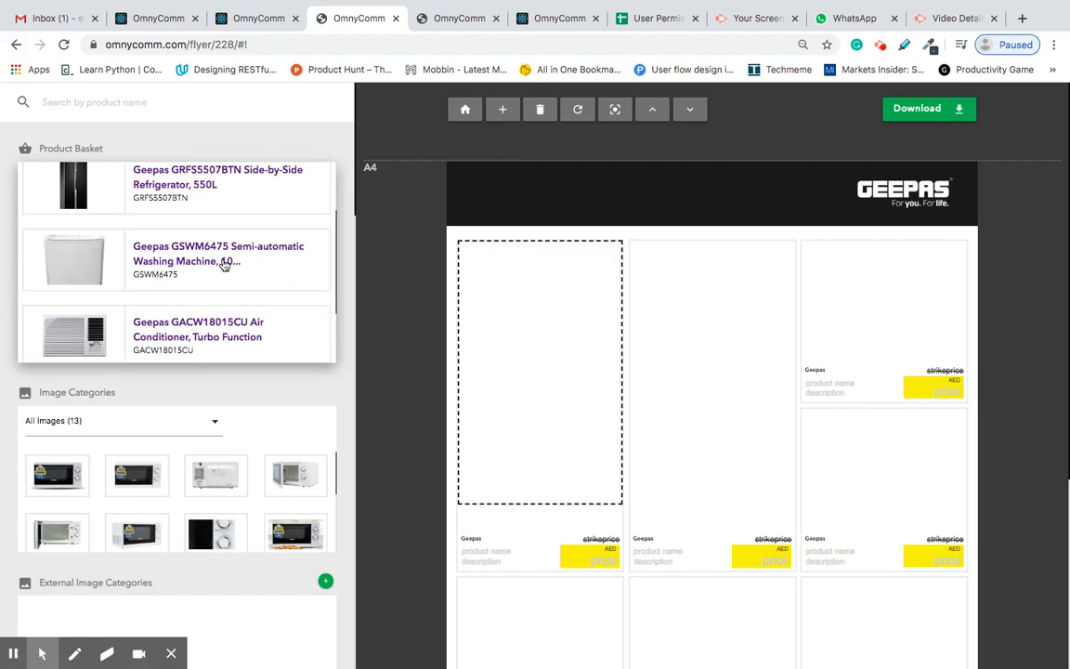
{"action": "scroll", "coordinate": [197, 268], "scroll_direction": "down", "scroll_amount": 3}
{"action": "scroll", "coordinate": [216, 324], "scroll_direction": "down", "scroll_amount": 2}
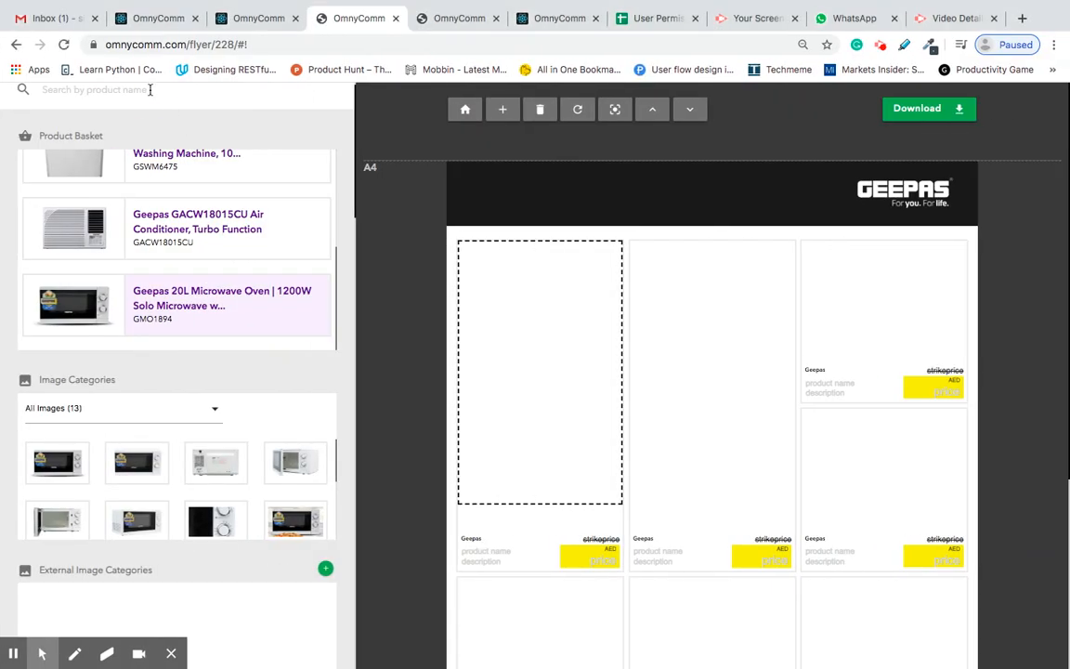
Search for "mixer" and "grinder", adding the Geepas GSB5081 Mixer Grinder and the Geepas GMG767 Meat grinder to the basket
{"action": "left_click", "coordinate": [149, 89]}
{"action": "type", "text": "mixer"}
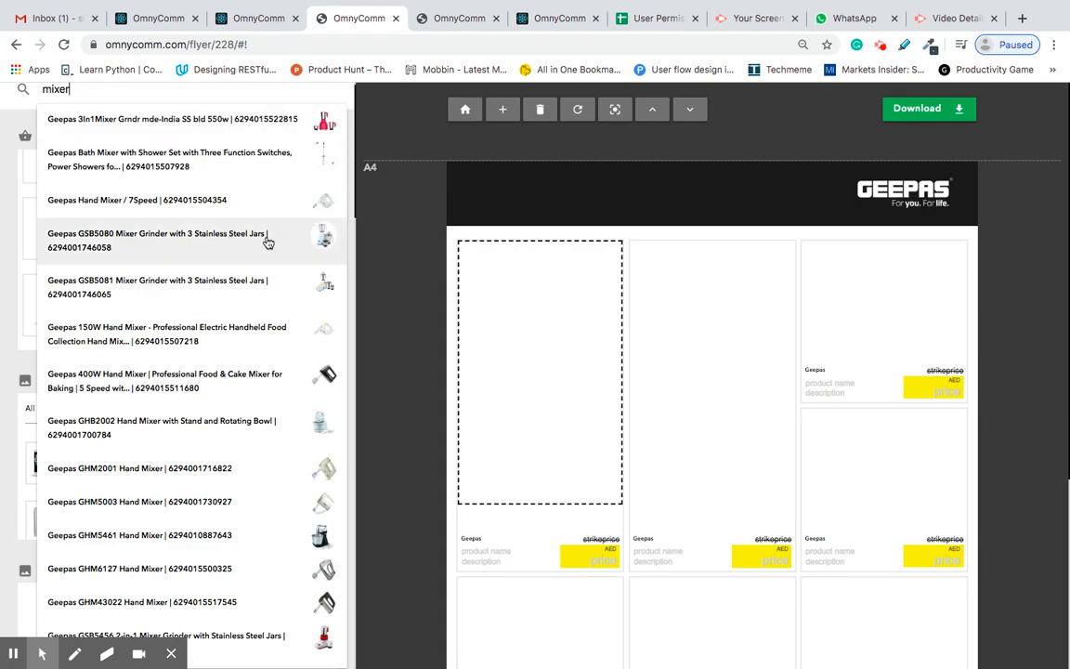
{"action": "left_click", "coordinate": [269, 281]}
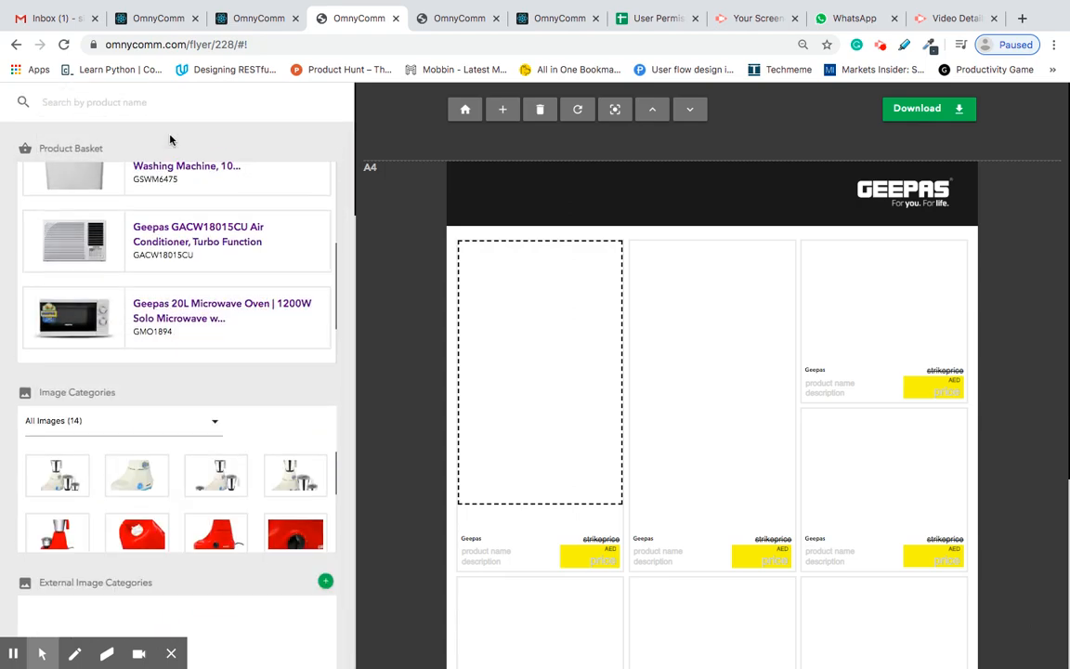
{"action": "left_click", "coordinate": [126, 102]}
{"action": "type", "text": "grinder"}
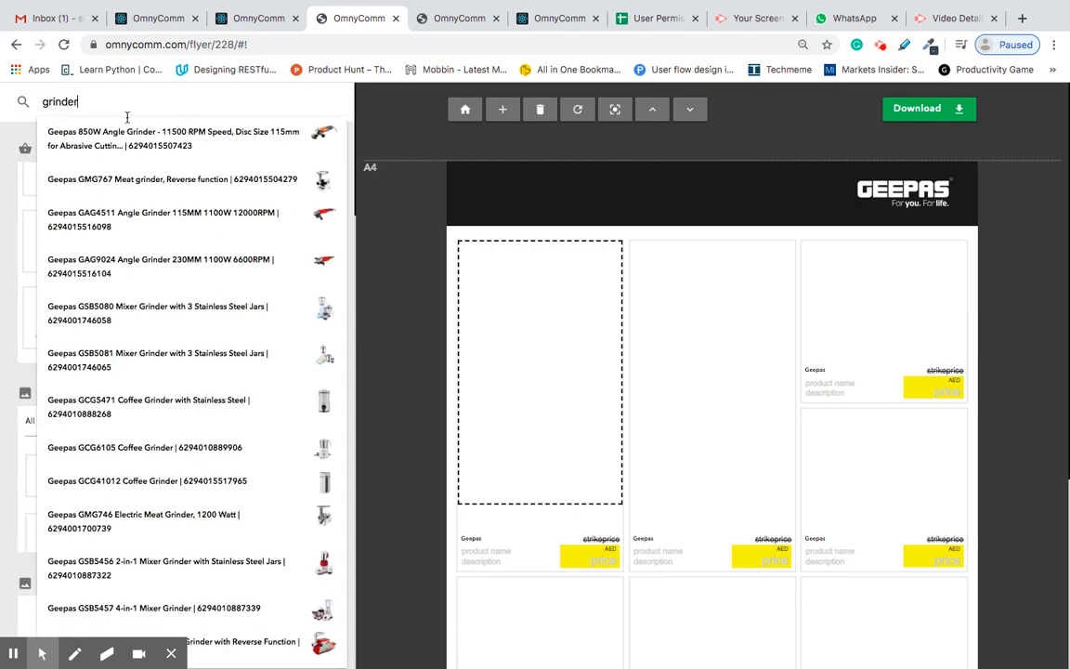
{"action": "left_click", "coordinate": [247, 181]}
Search the products for "stove" and add the Geepas GK6865 Glass Gas Stove with Two Infrared Burner to the basket
{"action": "left_click", "coordinate": [128, 107]}
{"action": "type", "text": "micro"}
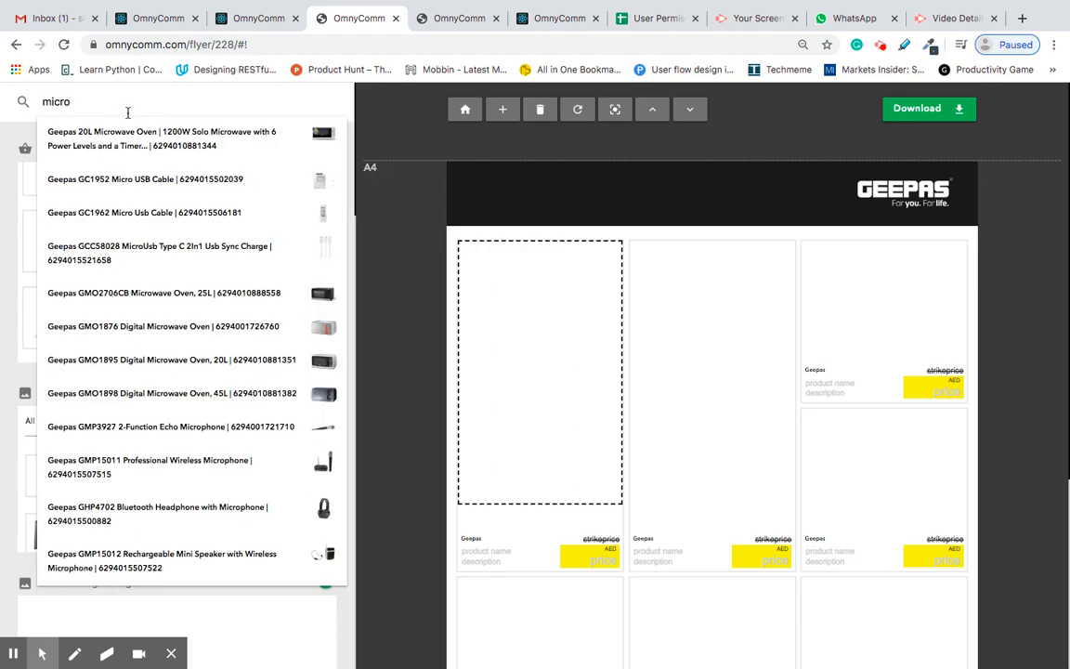
{"action": "key", "text": "BackSpace"}
{"action": "key", "text": "BackSpace"}
{"action": "key", "text": "BackSpace"}
{"action": "key", "text": "BackSpace"}
{"action": "type", "text": "stove"}
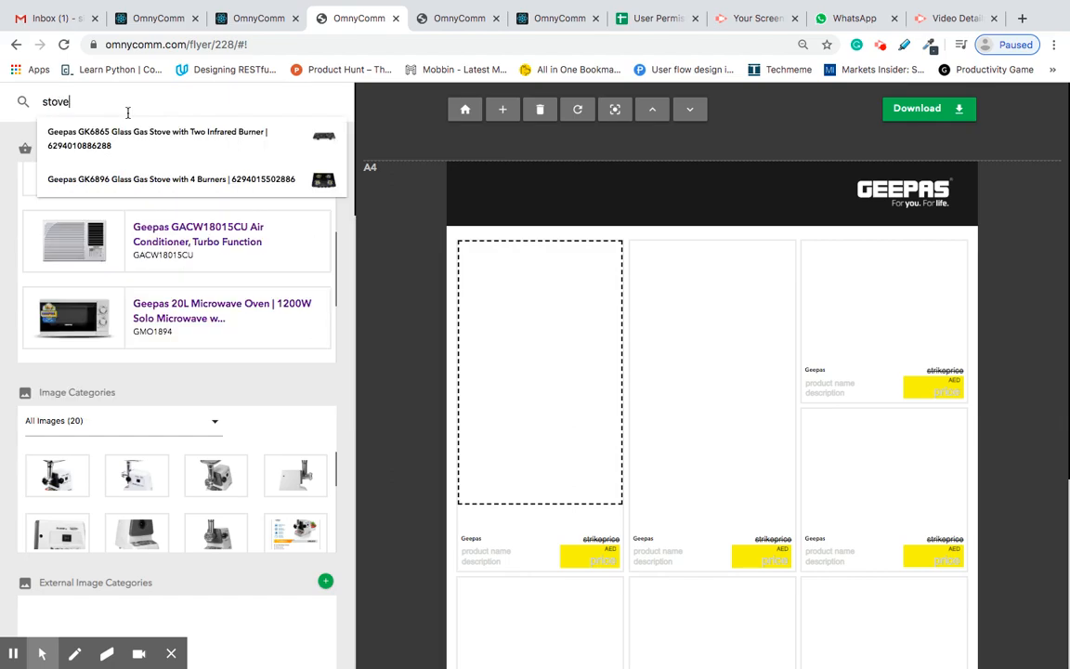
{"action": "left_click", "coordinate": [205, 159]}
Search the products for "cooker" and add the Geepas 1L Rice Cooker with Steamer, 400W, to the basket
{"action": "left_click", "coordinate": [111, 104]}
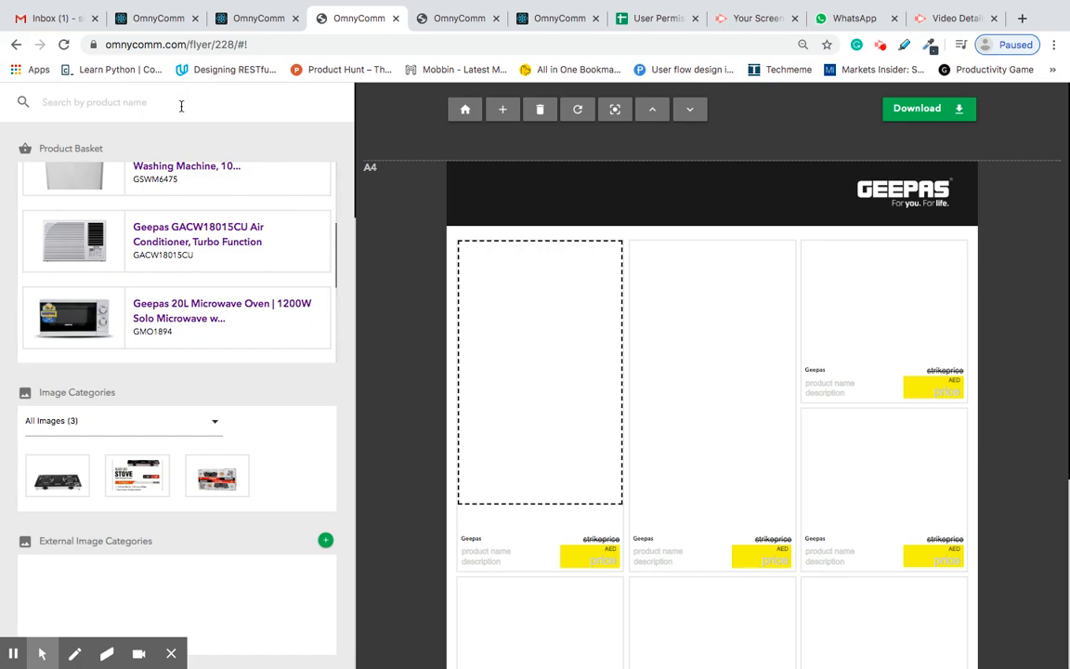
{"action": "type", "text": "cooker"}
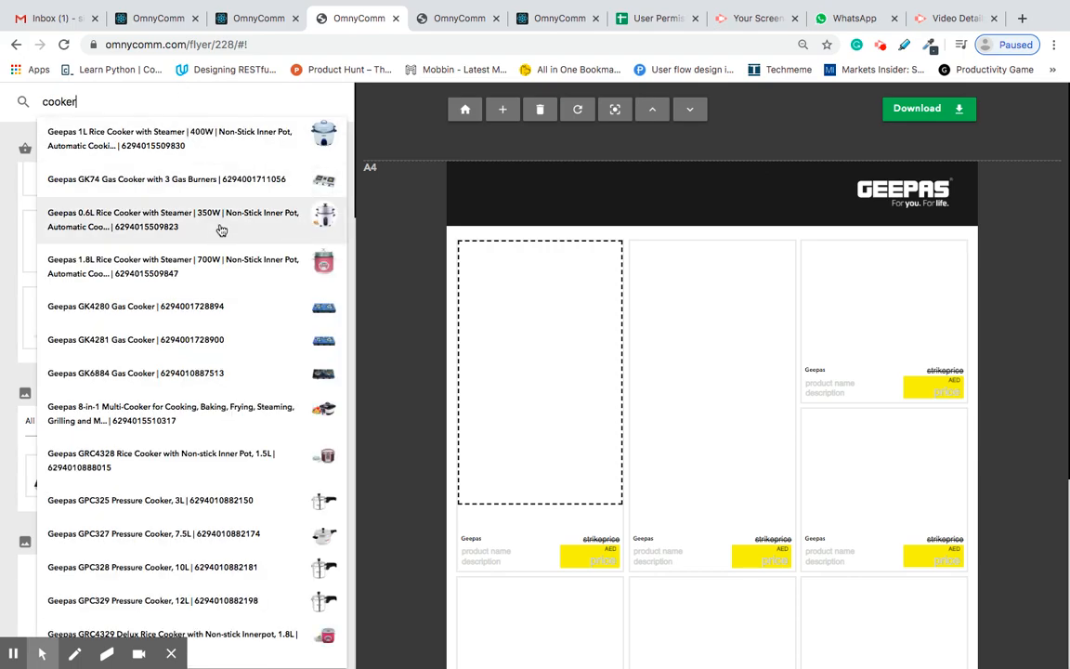
{"action": "scroll", "coordinate": [222, 232], "scroll_direction": "down", "scroll_amount": 3}
{"action": "scroll", "coordinate": [239, 375], "scroll_direction": "up", "scroll_amount": 3}
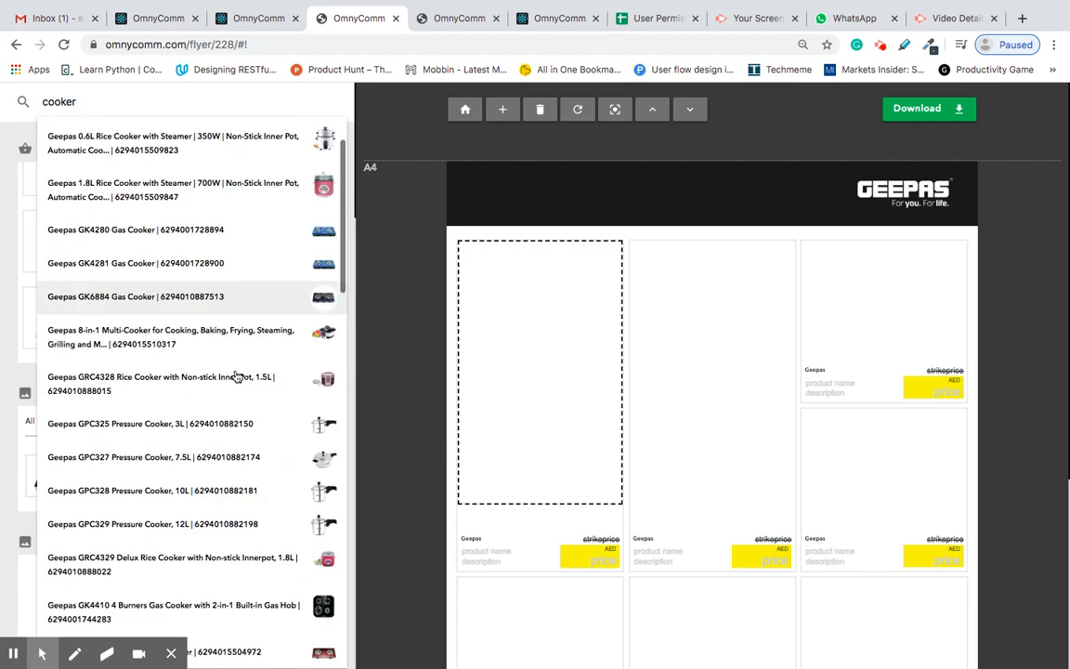
{"action": "left_click", "coordinate": [263, 141]}
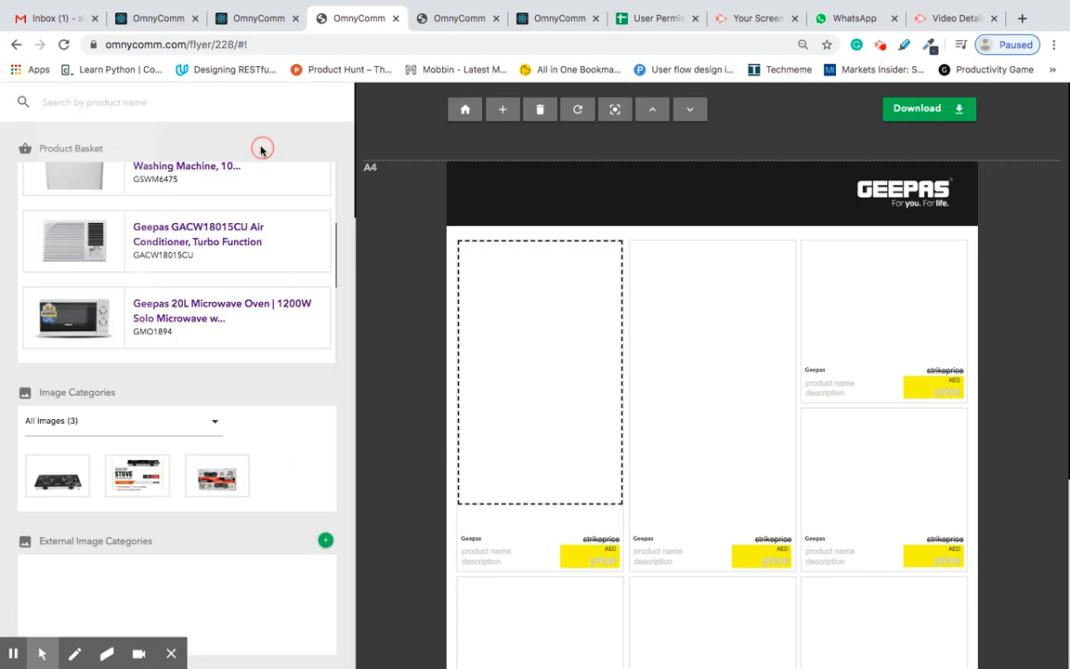
Search the products for "super b" and add the Geepas GSB2031 4-in-1 Super Blender to the basket
{"action": "left_click", "coordinate": [139, 104]}
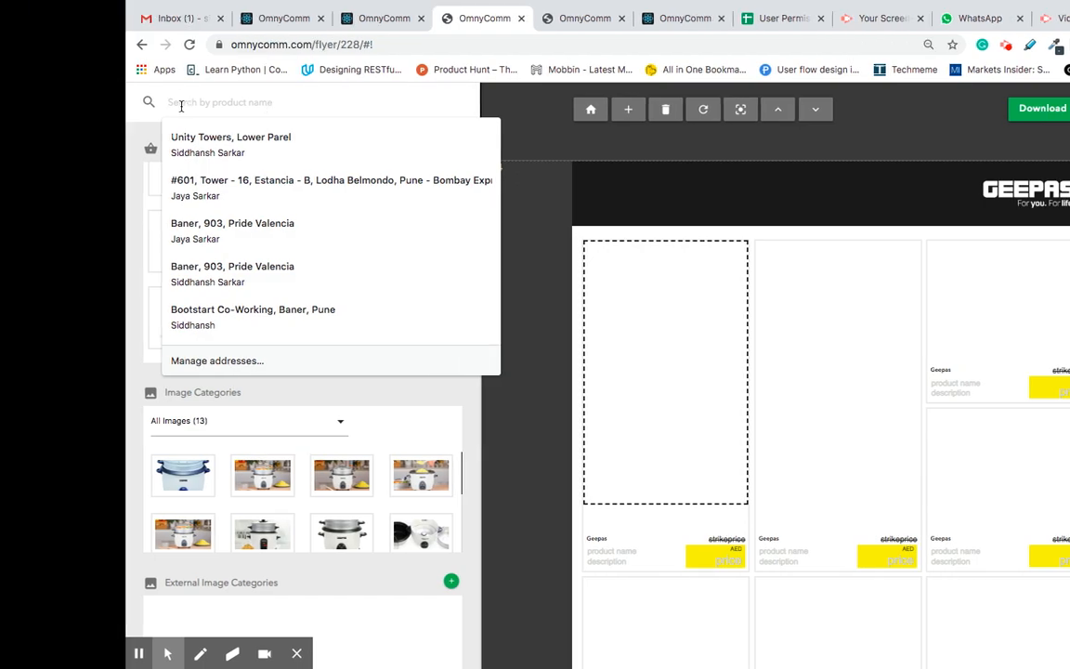
{"action": "type", "text": "s"}
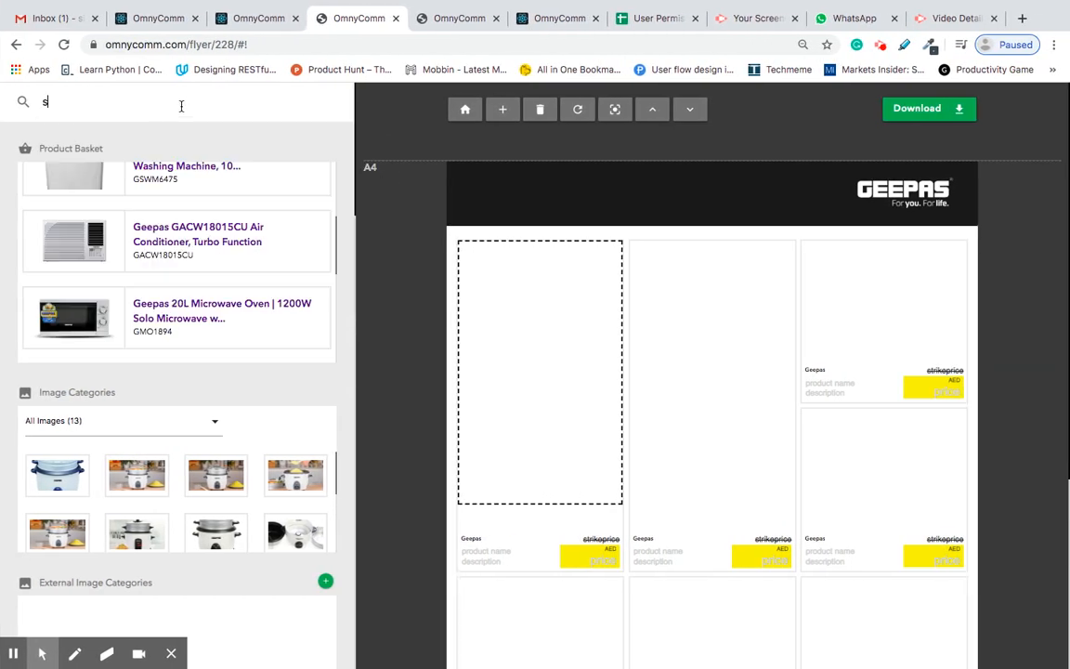
{"action": "type", "text": "uper b"}
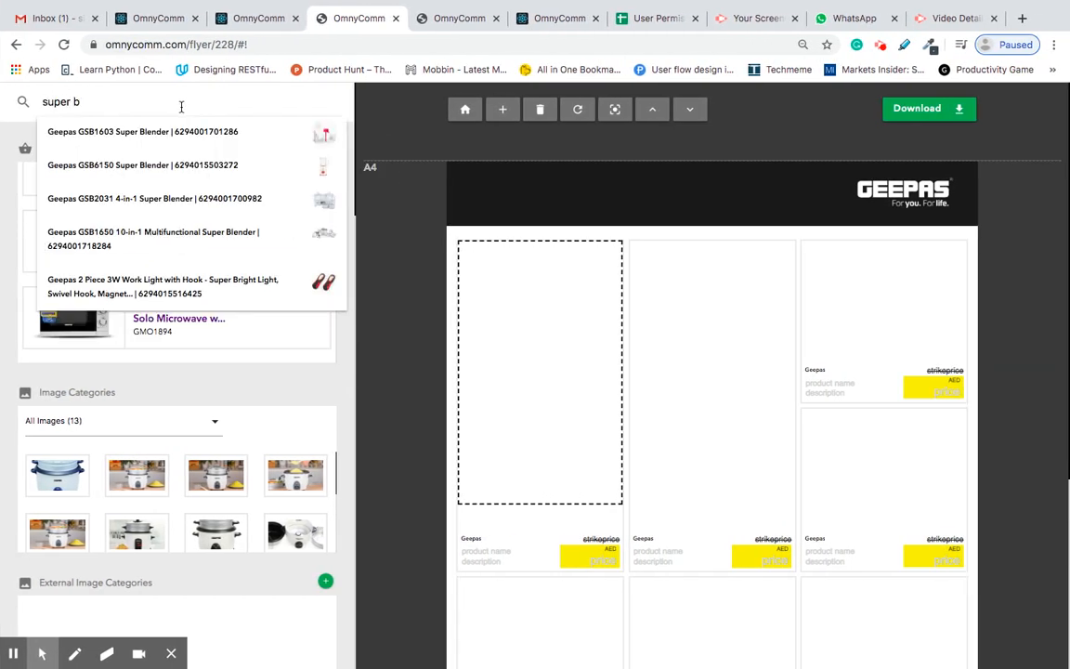
{"action": "left_click", "coordinate": [202, 195]}
Search for "trimmer", add the Geepas GTR34N Rechargeable Trimmer with Chromium Steel Blade to the basket, and review the collected products
{"action": "left_click", "coordinate": [116, 100]}
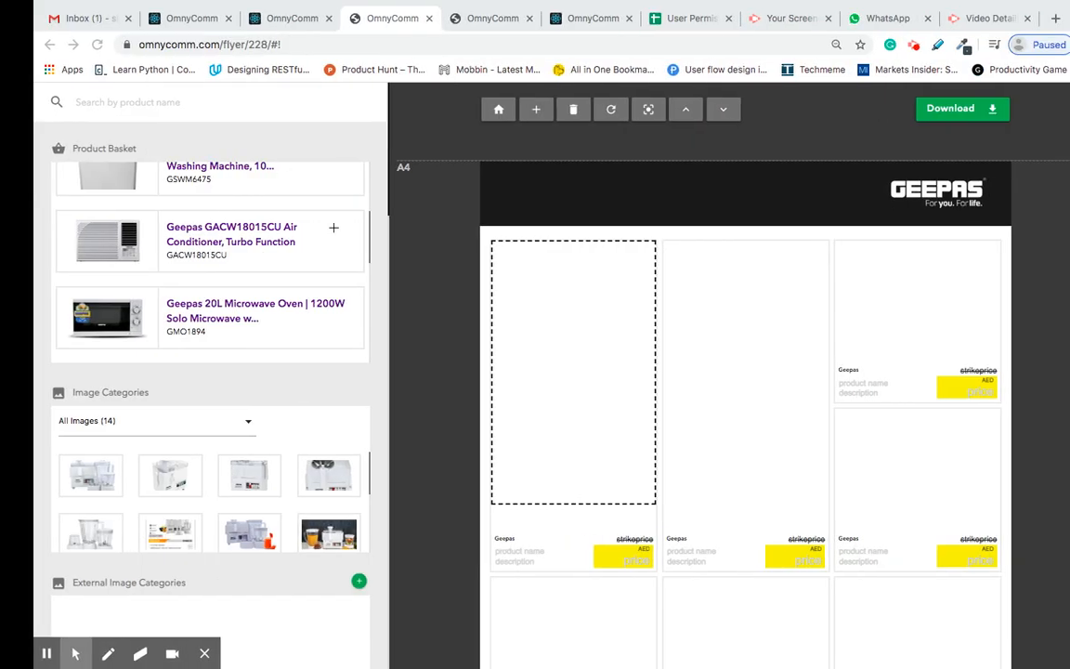
{"action": "type", "text": "trimmer"}
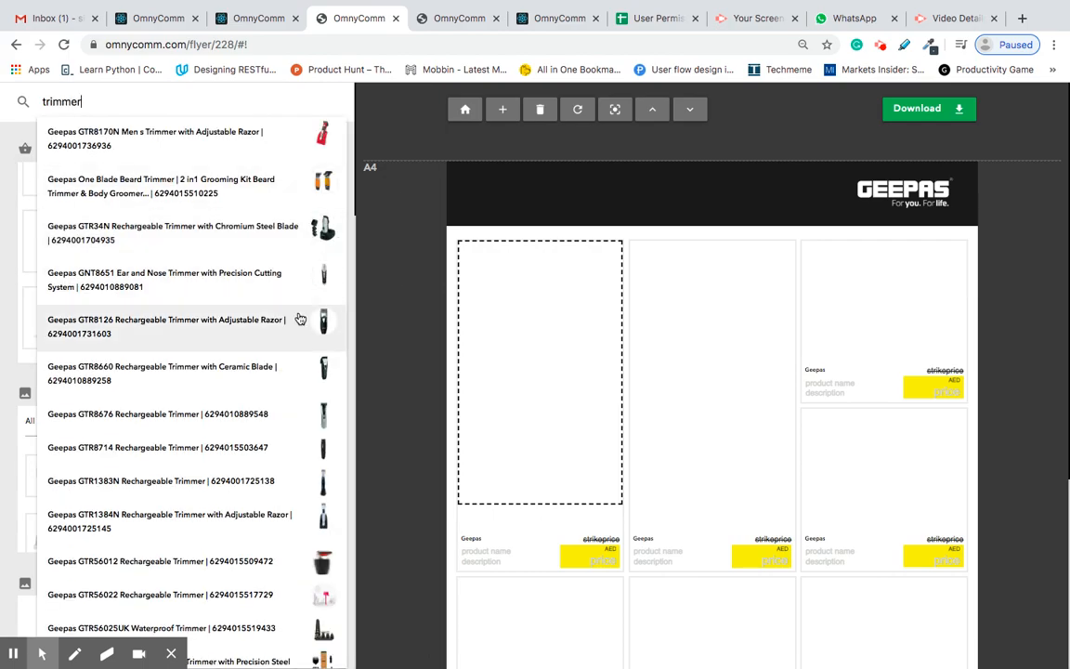
{"action": "left_click", "coordinate": [314, 238]}
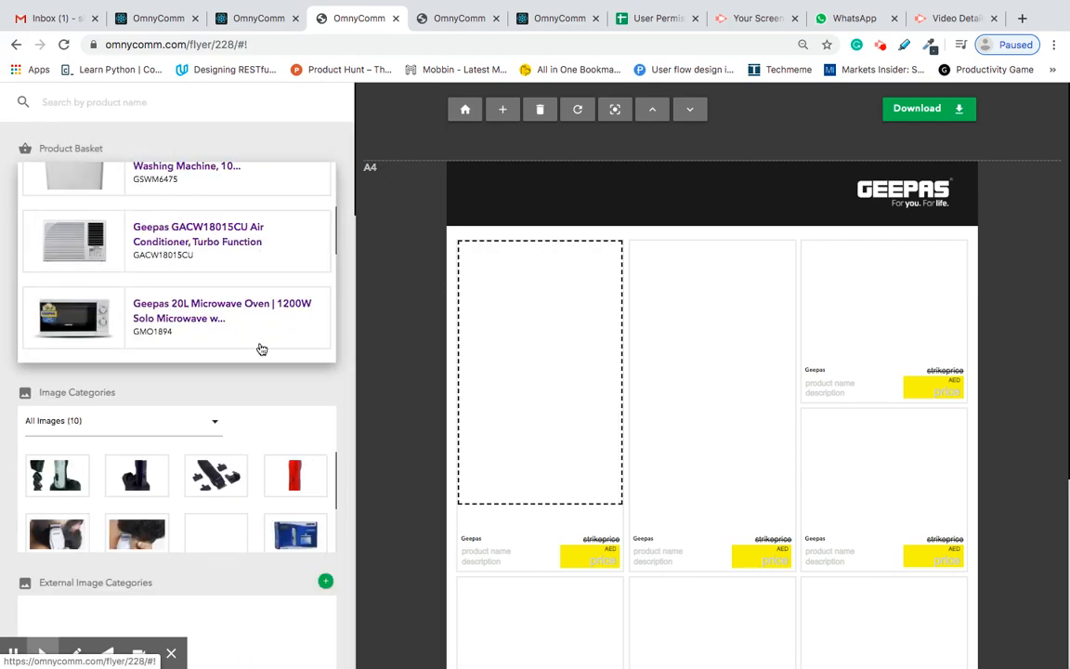
{"action": "scroll", "coordinate": [258, 268], "scroll_direction": "up", "scroll_amount": 3}
{"action": "scroll", "coordinate": [258, 282], "scroll_direction": "down", "scroll_amount": 5}
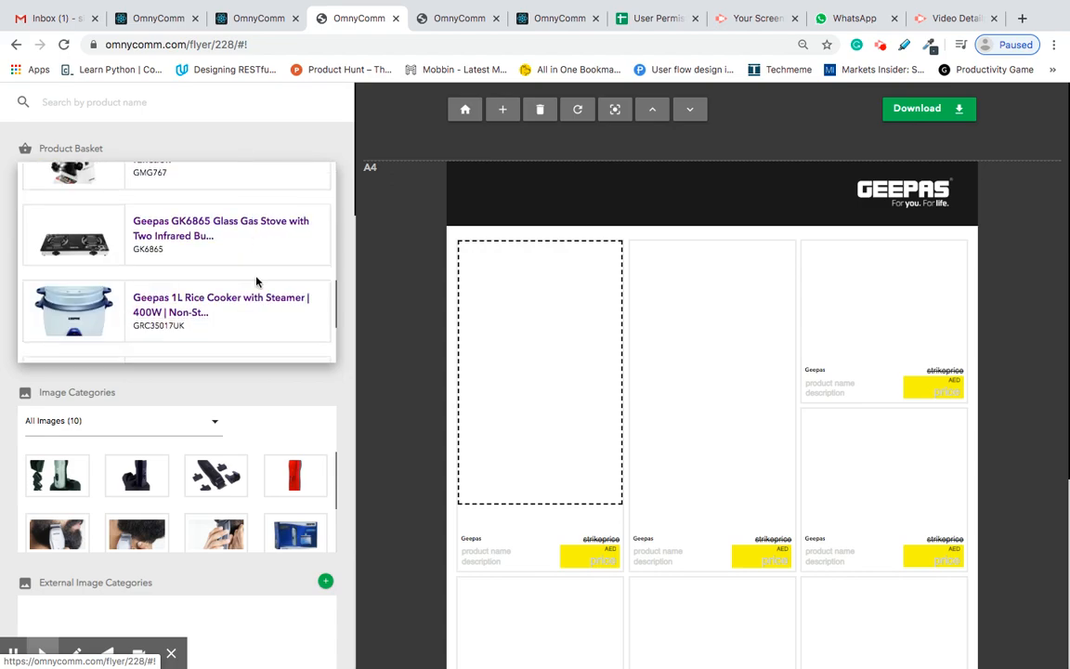
{"action": "scroll", "coordinate": [256, 279], "scroll_direction": "up", "scroll_amount": 5}
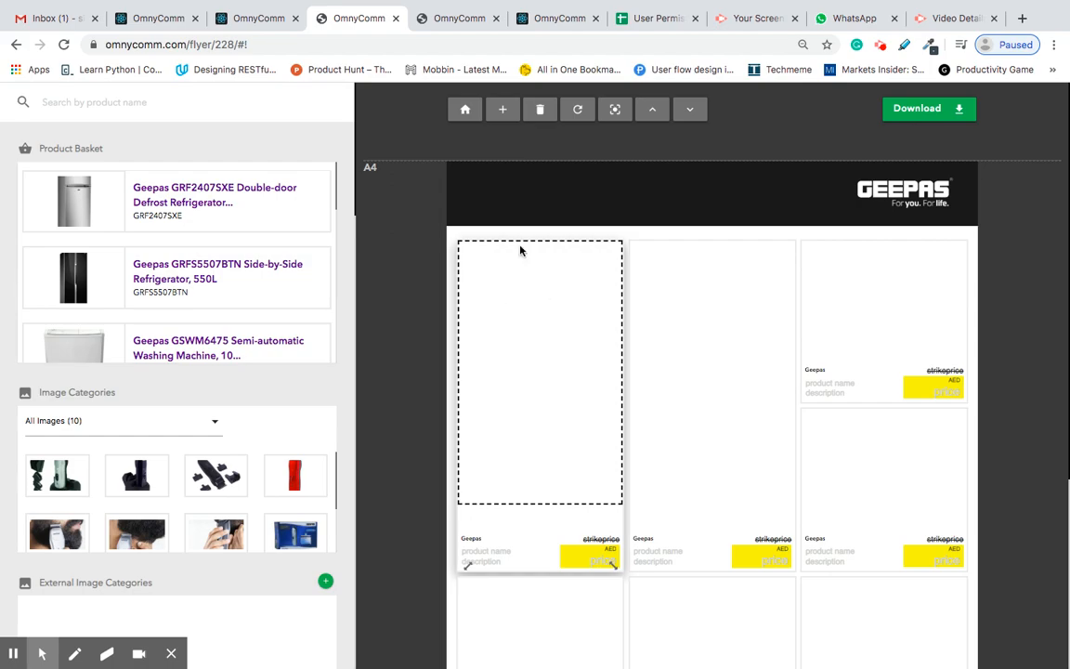
Place the Geepas GRF2407SXE Double-door Defrost Refrigerator in the tall container of the first column
{"action": "scroll", "coordinate": [816, 510], "scroll_direction": "down", "scroll_amount": 5}
{"action": "scroll", "coordinate": [815, 509], "scroll_direction": "up", "scroll_amount": 5}
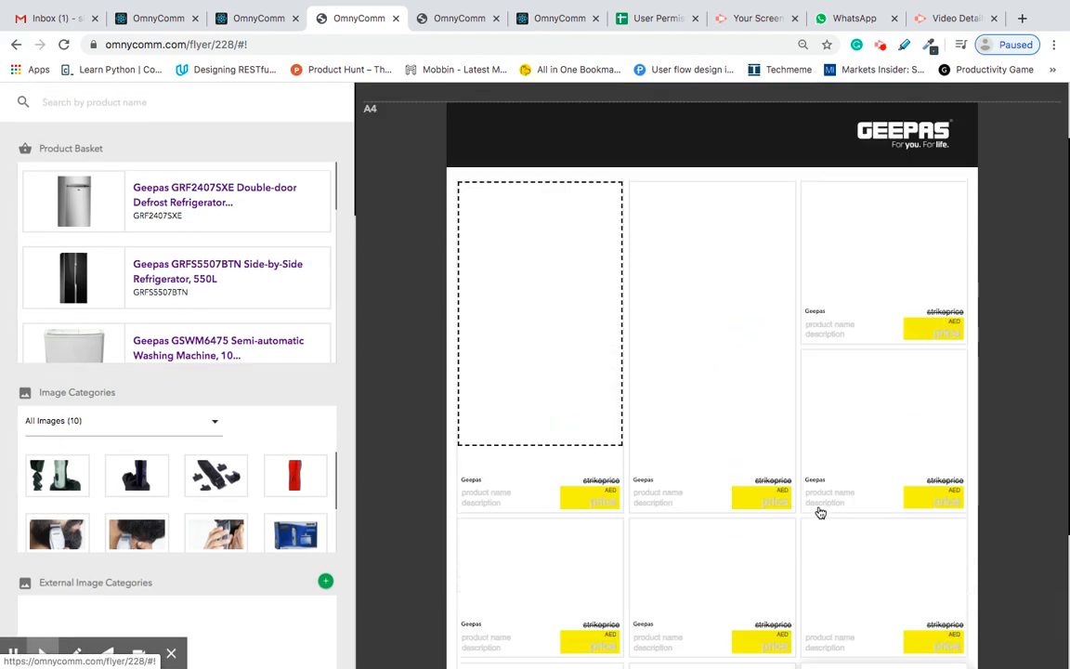
{"action": "left_click", "coordinate": [239, 200]}
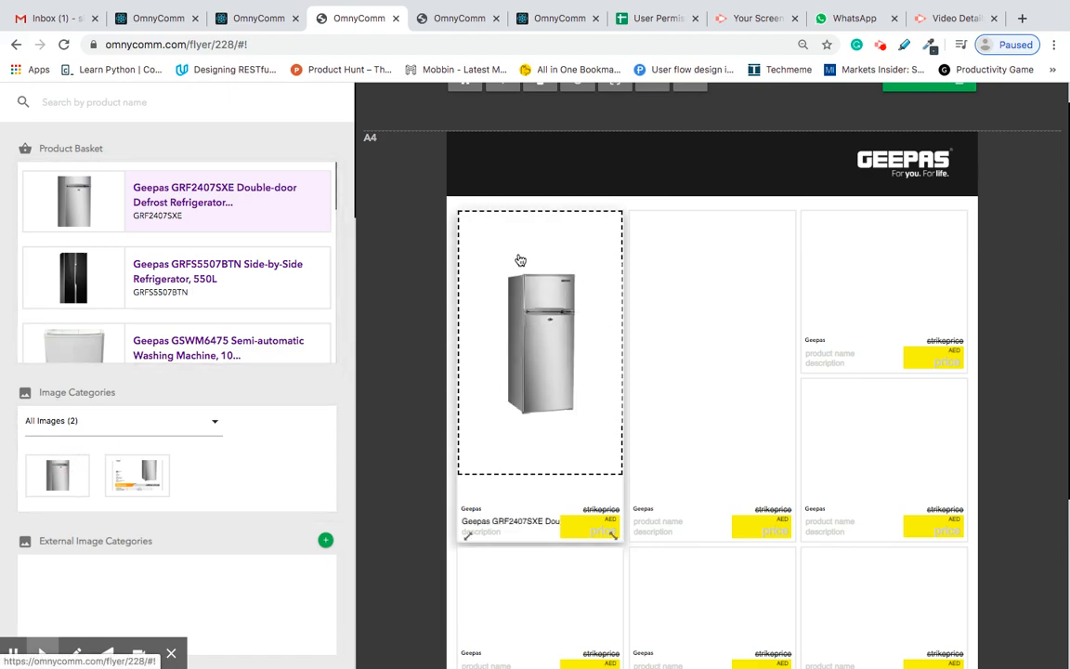
Place the Geepas GSWM6475 Semi-automatic Washing Machine with its first image in the tall container of the second column
{"action": "left_click", "coordinate": [705, 337]}
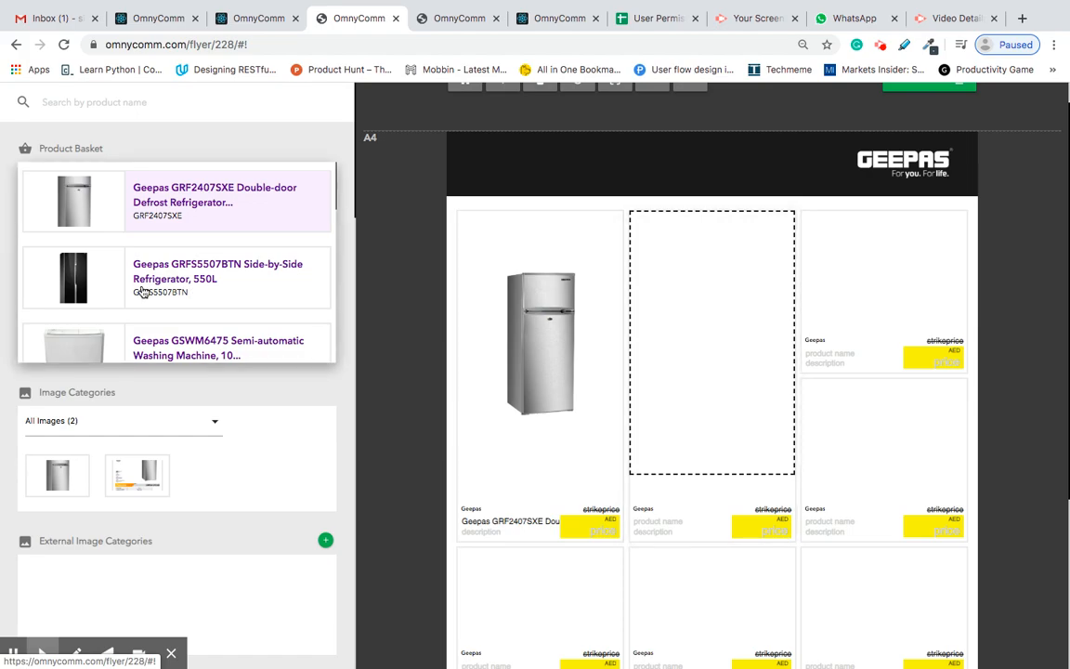
{"action": "scroll", "coordinate": [143, 289], "scroll_direction": "down", "scroll_amount": 1}
{"action": "left_click", "coordinate": [108, 320]}
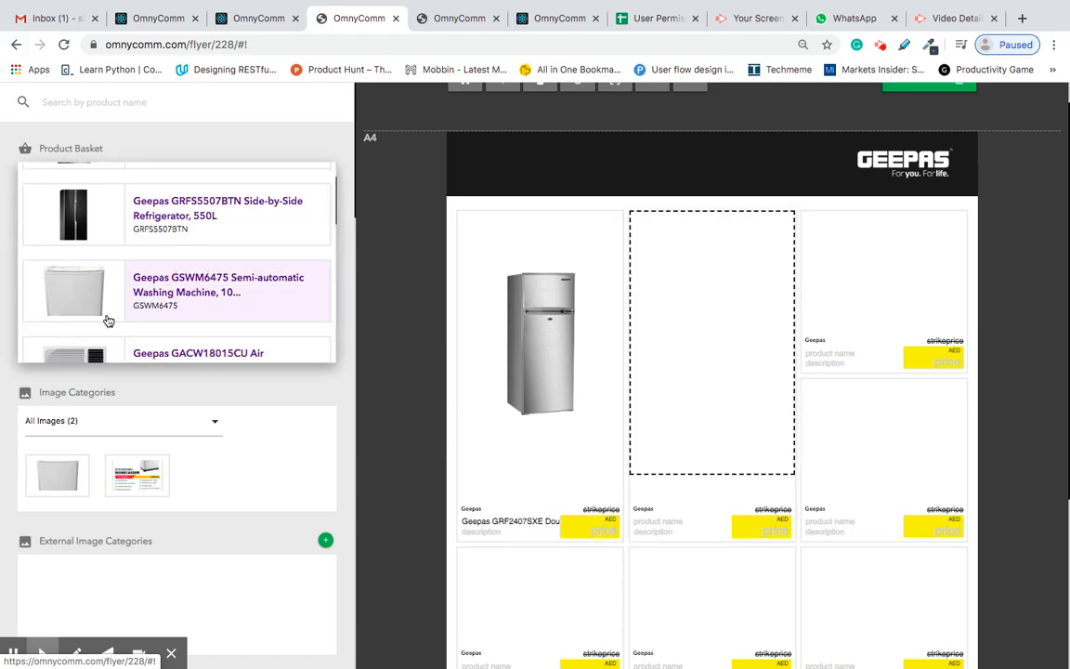
{"action": "left_click", "coordinate": [66, 475]}
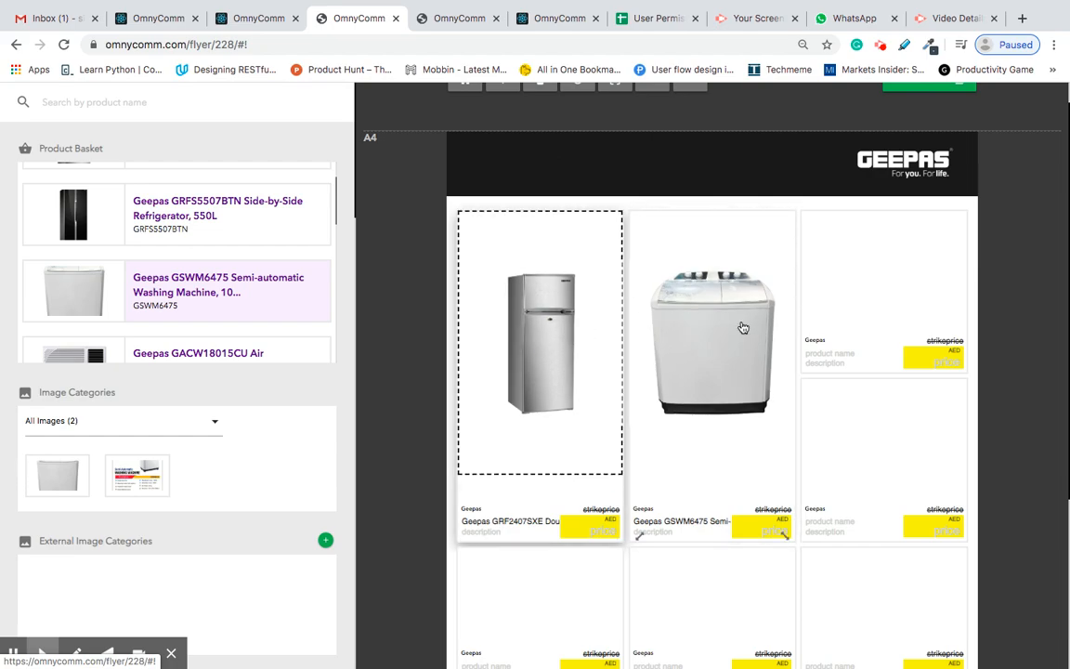
Replace the product in the first column's tall container with the Geepas GRFS5507BTN Side-by-Side Refrigerator, 550L, using its first image
{"action": "scroll", "coordinate": [173, 276], "scroll_direction": "up", "scroll_amount": 1}
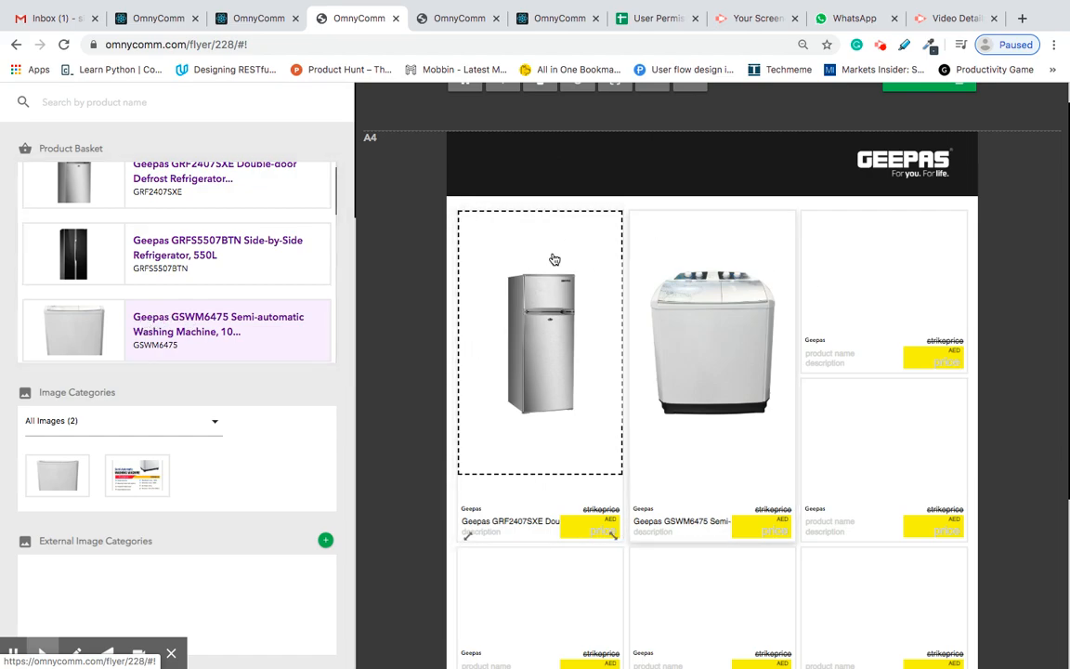
{"action": "left_click", "coordinate": [44, 478]}
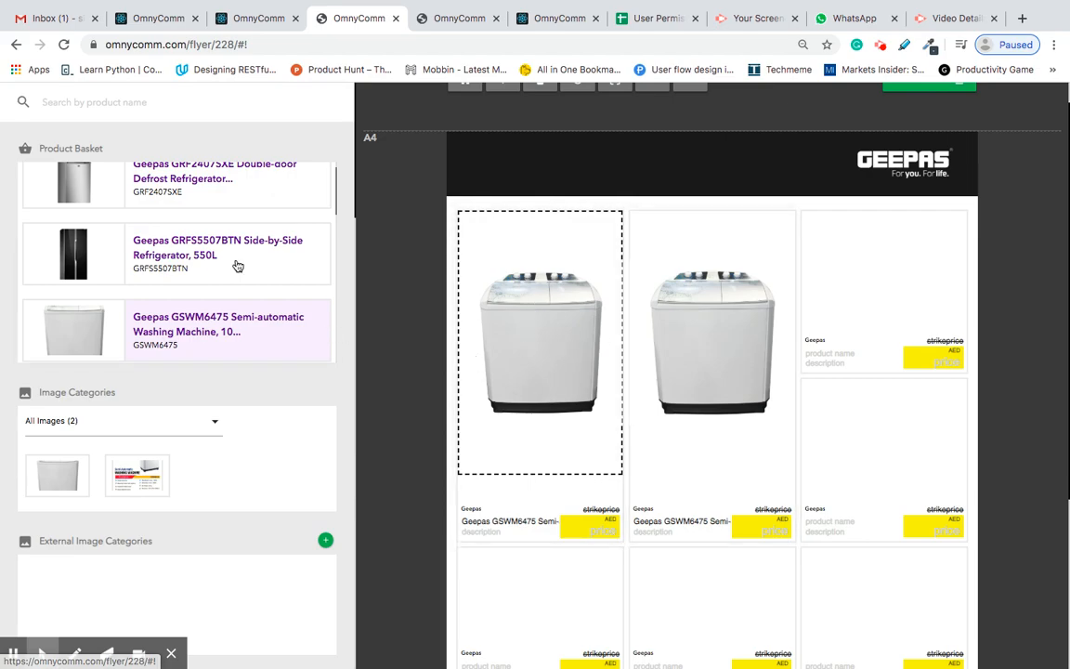
{"action": "left_click", "coordinate": [661, 208]}
{"action": "left_click", "coordinate": [532, 250]}
{"action": "left_click", "coordinate": [699, 243]}
{"action": "left_click", "coordinate": [541, 243]}
{"action": "scroll", "coordinate": [172, 240], "scroll_direction": "up", "scroll_amount": 1}
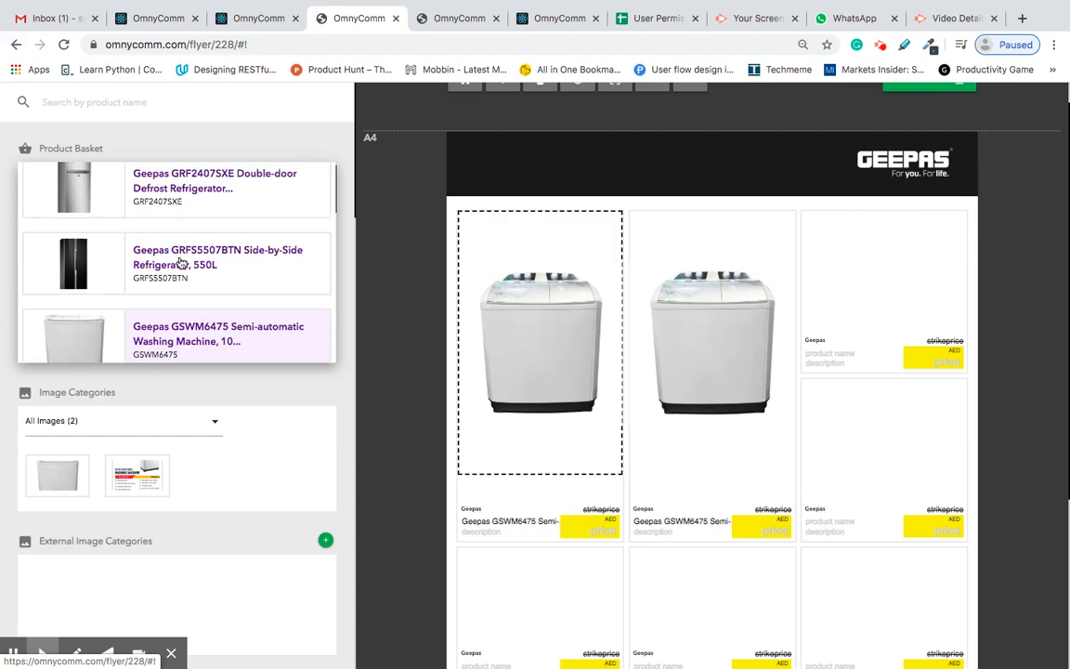
{"action": "left_click", "coordinate": [209, 264]}
{"action": "left_click", "coordinate": [71, 472]}
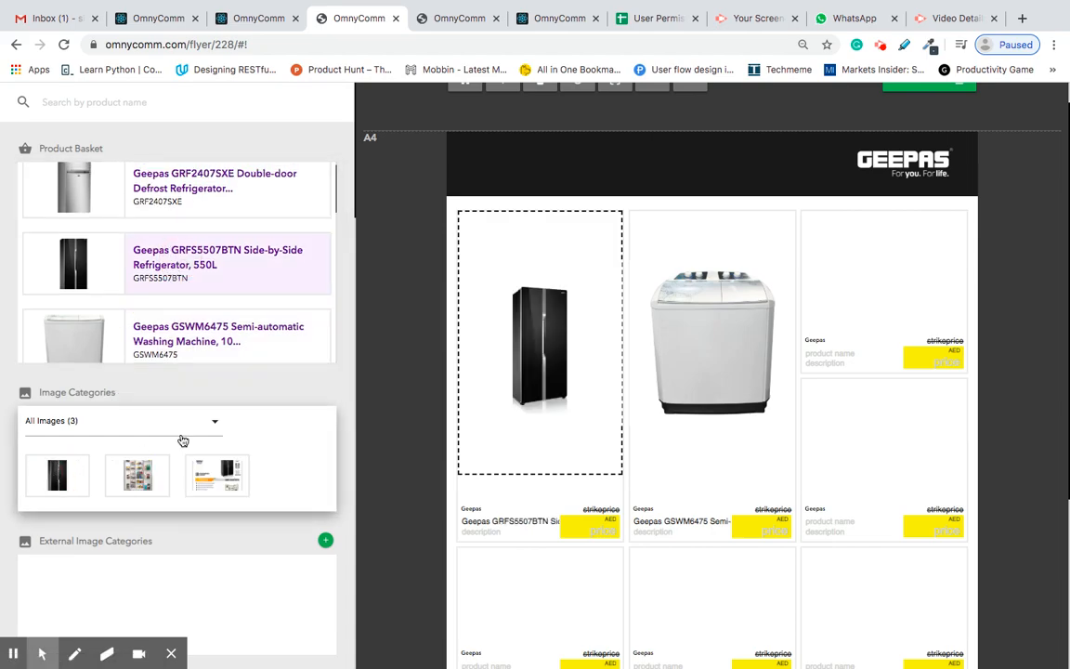
Place the Geepas GACW18015CU Air Conditioner with its first image in the uppermost container of the third column
{"action": "left_click", "coordinate": [683, 336]}
{"action": "left_click", "coordinate": [845, 306]}
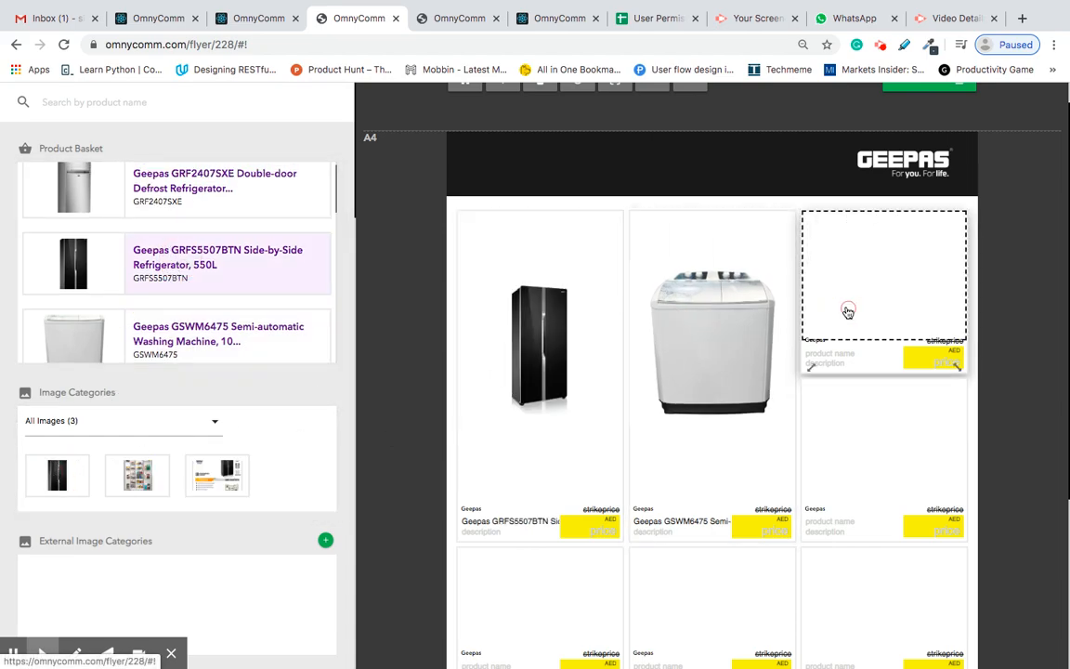
{"action": "scroll", "coordinate": [237, 296], "scroll_direction": "down", "scroll_amount": 1}
{"action": "scroll", "coordinate": [199, 264], "scroll_direction": "down", "scroll_amount": 1}
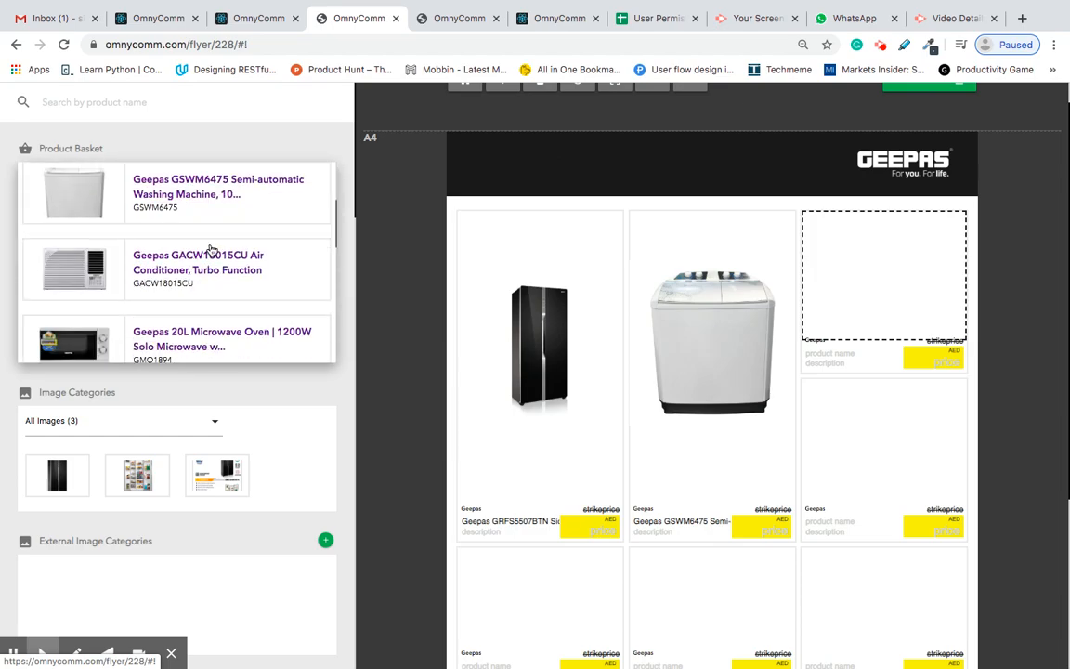
{"action": "left_click", "coordinate": [210, 278]}
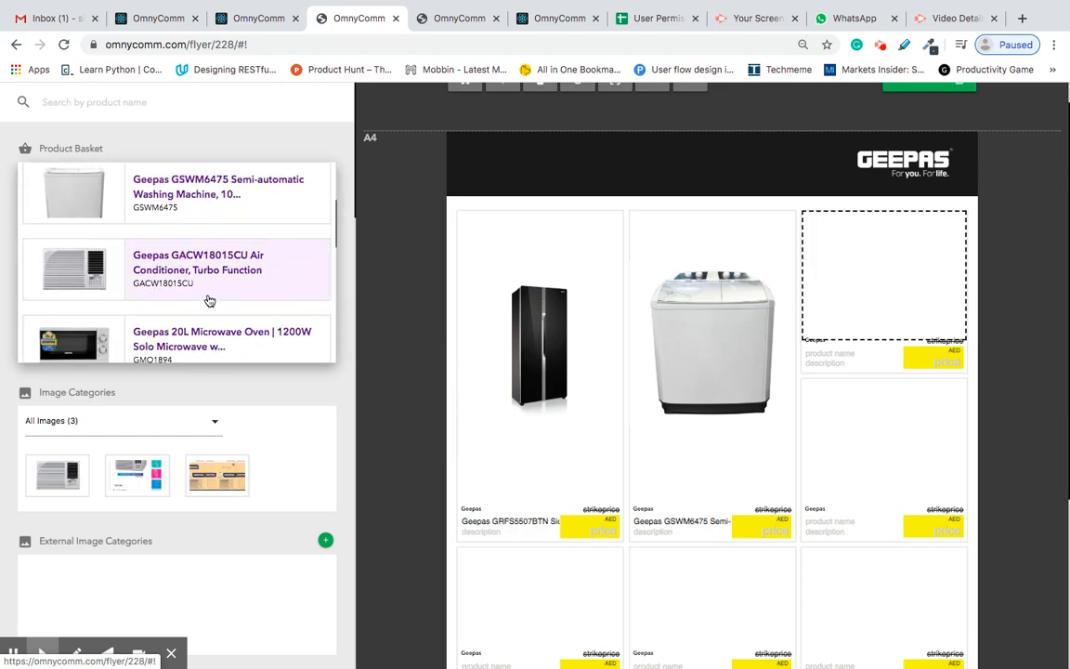
{"action": "left_click", "coordinate": [57, 481]}
Place the Geepas 20L Microwave Oven GMO1894 with its first image in the container below the air conditioner
{"action": "scroll", "coordinate": [181, 308], "scroll_direction": "down", "scroll_amount": 1}
{"action": "left_click", "coordinate": [217, 298]}
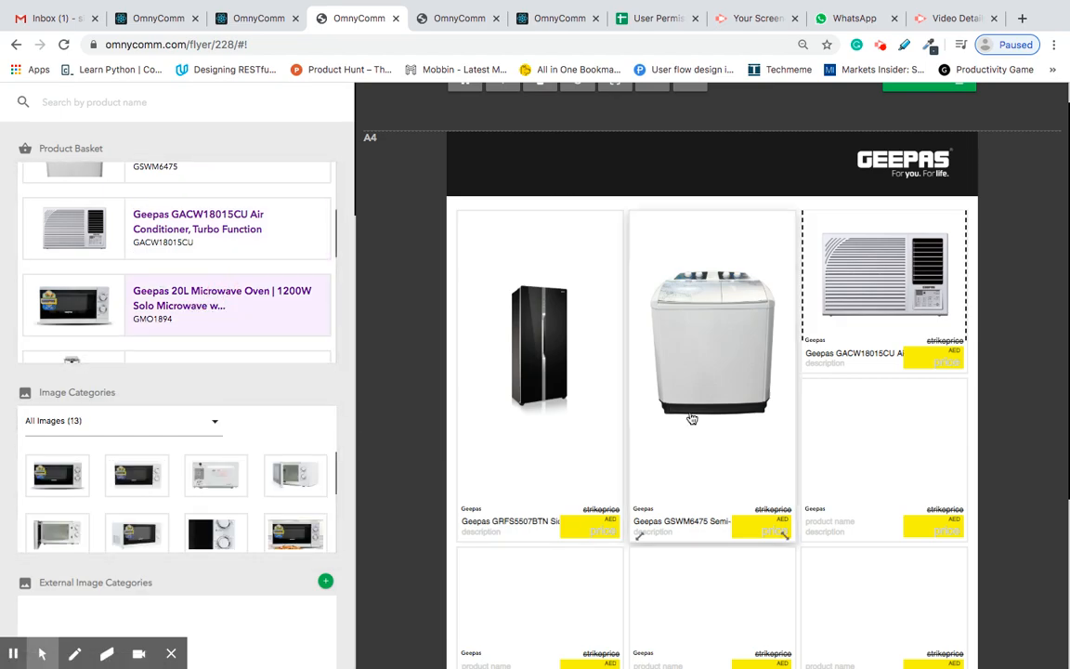
{"action": "scroll", "coordinate": [743, 427], "scroll_direction": "down", "scroll_amount": 1}
{"action": "left_click", "coordinate": [878, 375]}
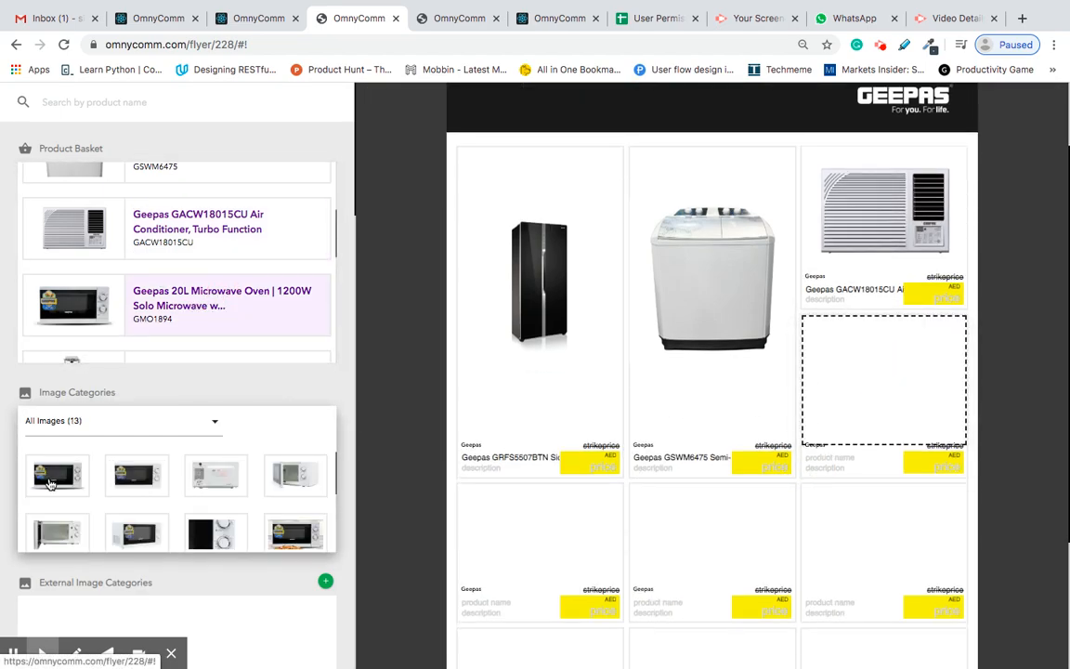
{"action": "left_click", "coordinate": [51, 483]}
Place the Geepas GSB5081 Mixer Grinder below the refrigerator and select the empty container beside it
{"action": "left_click", "coordinate": [556, 521]}
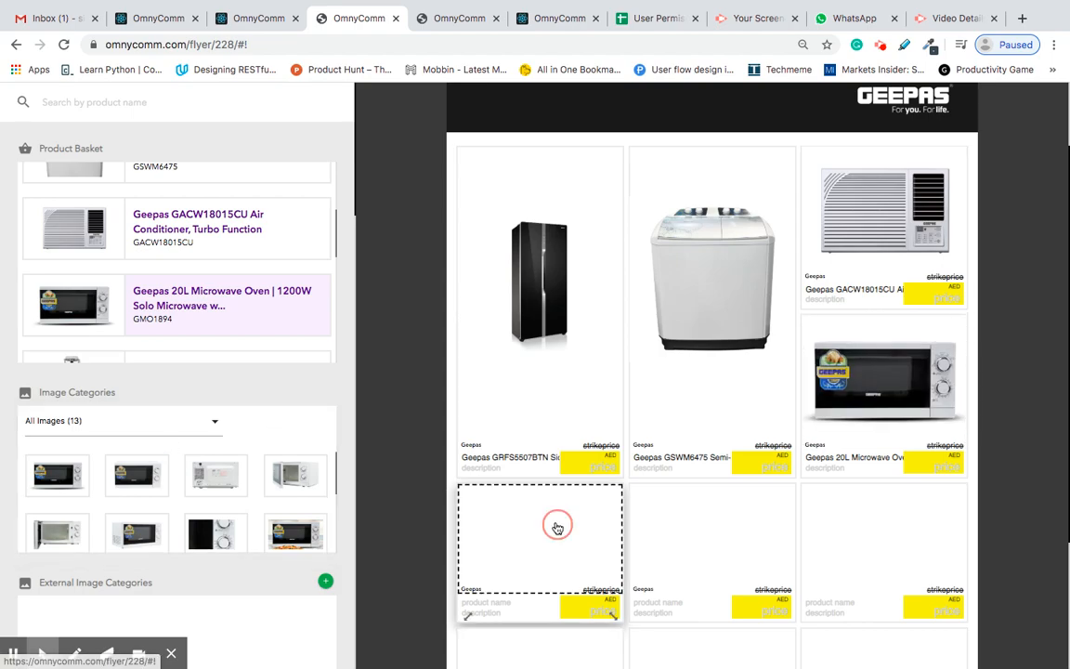
{"action": "scroll", "coordinate": [176, 341], "scroll_direction": "down", "scroll_amount": 3}
{"action": "left_click", "coordinate": [150, 274]}
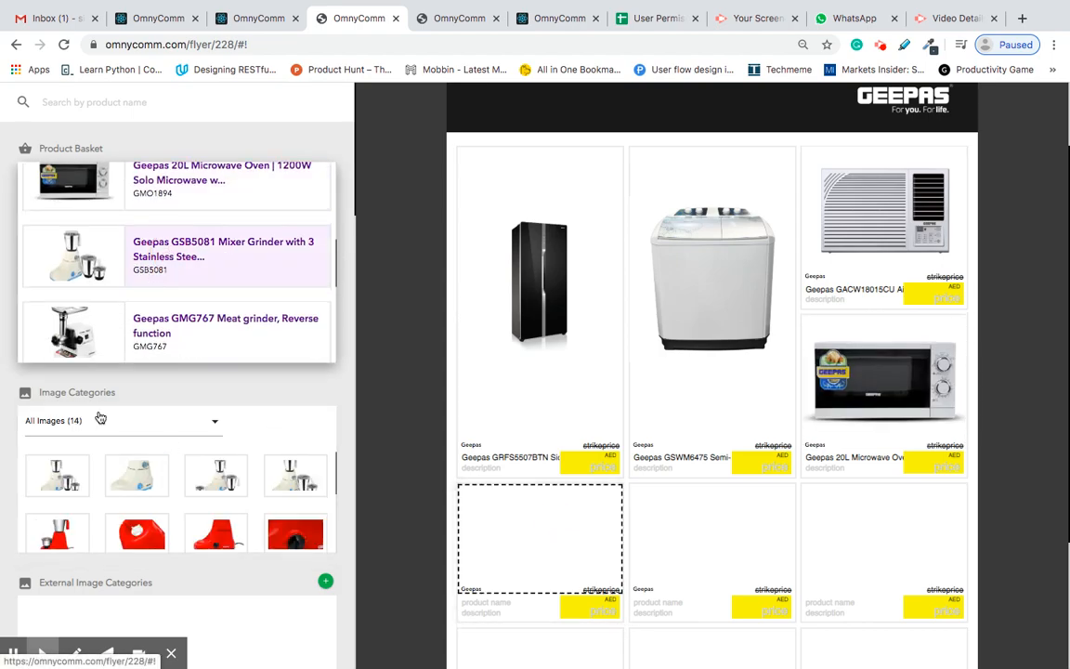
{"action": "left_click", "coordinate": [53, 471]}
{"action": "left_click", "coordinate": [703, 544]}
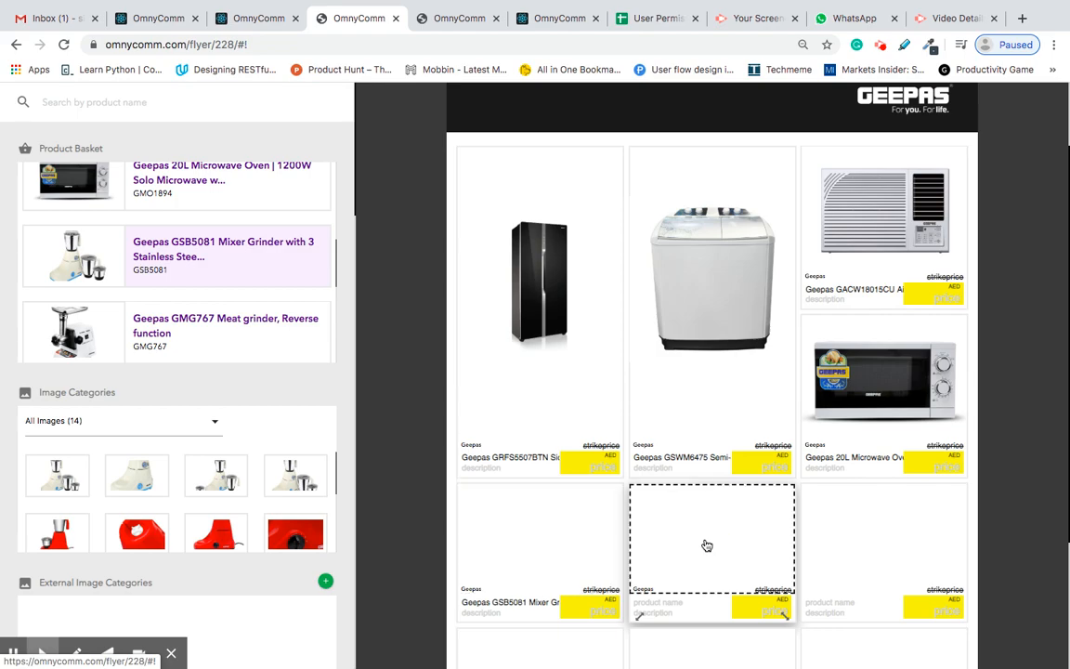
Review the filled product containers on the flyer page and the products in the basket
{"action": "scroll", "coordinate": [293, 367], "scroll_direction": "down", "scroll_amount": 1}
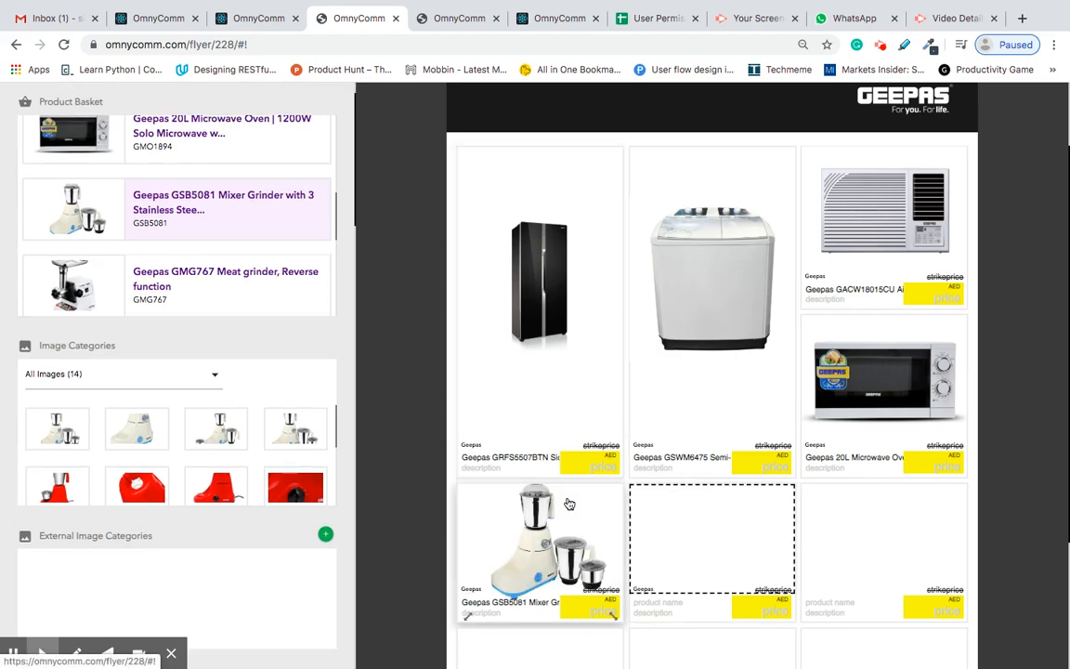
{"action": "scroll", "coordinate": [567, 464], "scroll_direction": "down", "scroll_amount": 2}
{"action": "scroll", "coordinate": [575, 468], "scroll_direction": "up", "scroll_amount": 1}
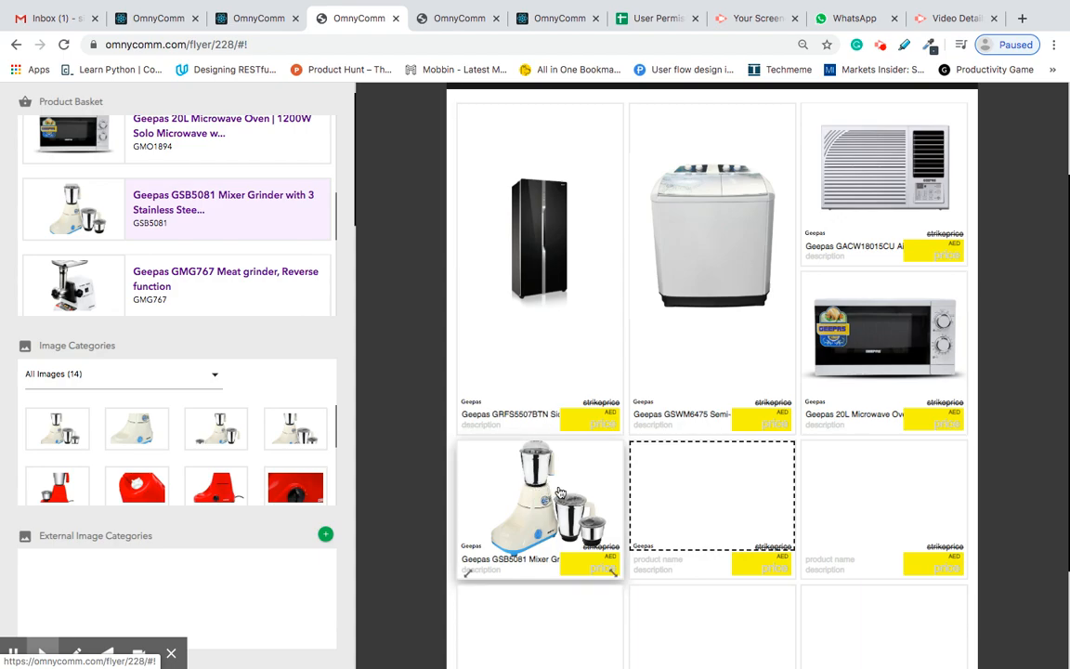
{"action": "scroll", "coordinate": [119, 196], "scroll_direction": "up", "scroll_amount": 3}
{"action": "scroll", "coordinate": [126, 198], "scroll_direction": "down", "scroll_amount": 2}
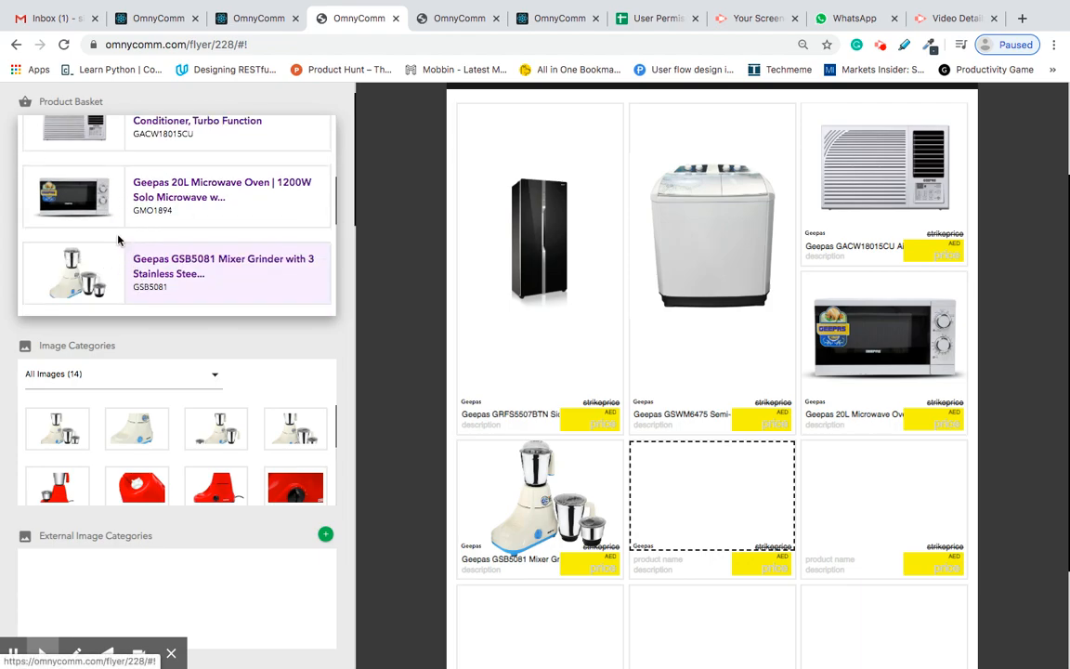
{"action": "scroll", "coordinate": [236, 319], "scroll_direction": "up", "scroll_amount": 1}
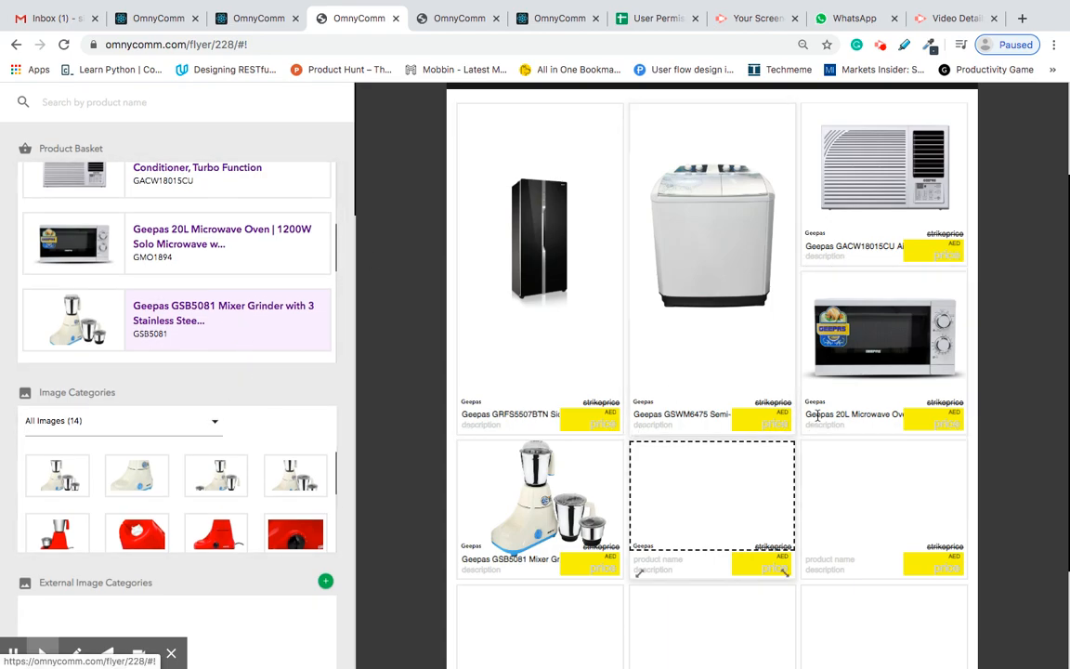
{"action": "scroll", "coordinate": [767, 385], "scroll_direction": "up", "scroll_amount": 1}
{"action": "scroll", "coordinate": [766, 386], "scroll_direction": "down", "scroll_amount": 1}
{"action": "scroll", "coordinate": [767, 386], "scroll_direction": "up", "scroll_amount": 1}
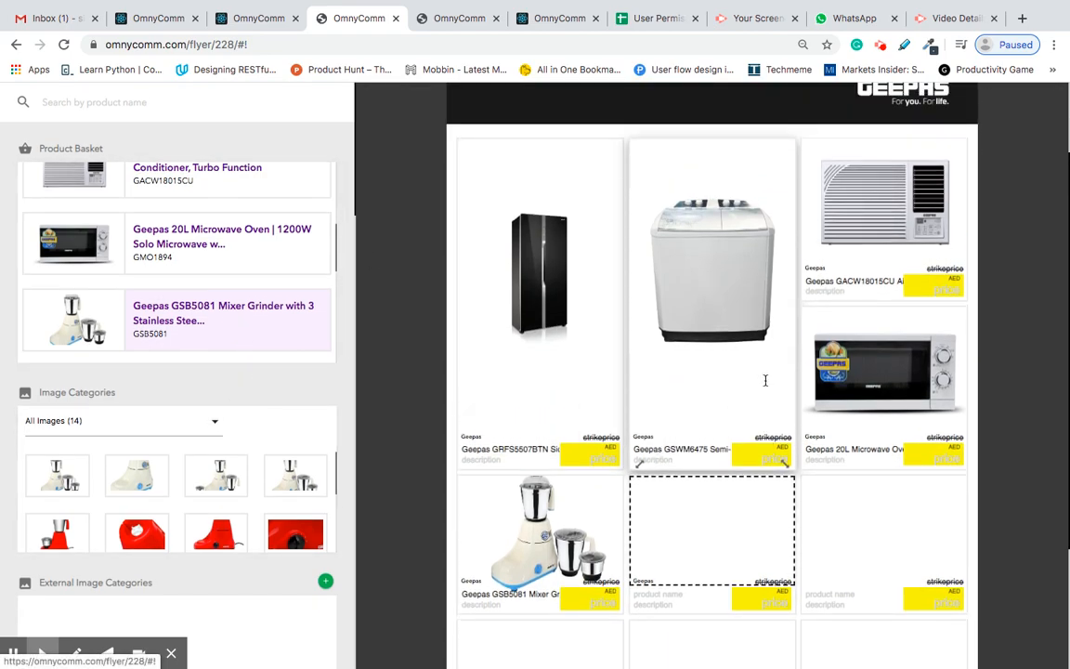
{"action": "scroll", "coordinate": [767, 385], "scroll_direction": "up", "scroll_amount": 2}
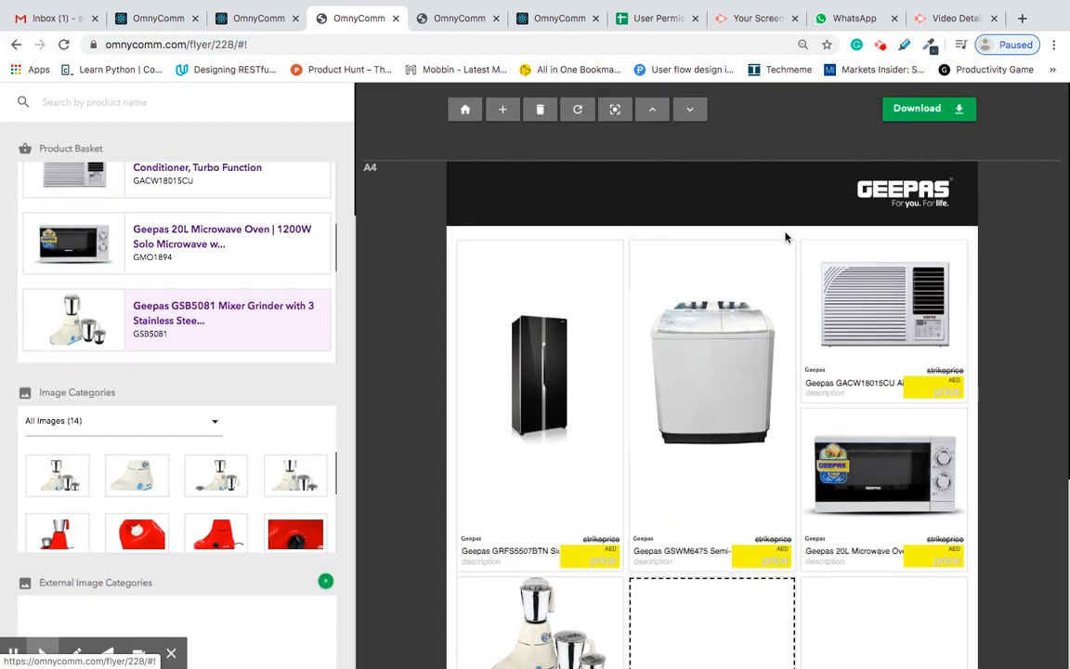
{"action": "scroll", "coordinate": [758, 536], "scroll_direction": "down", "scroll_amount": 3}
{"action": "scroll", "coordinate": [759, 536], "scroll_direction": "down", "scroll_amount": 1}
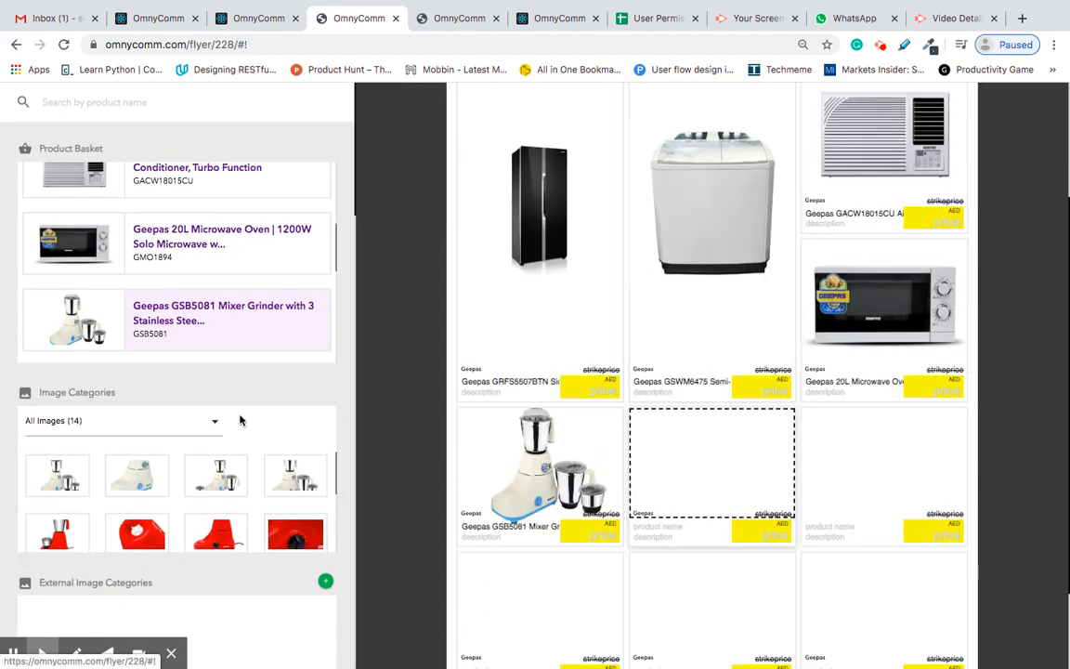
Place the Geepas GMG767 Meat Grinder with its first image in the selected container beside the mixer grinder
{"action": "scroll", "coordinate": [249, 337], "scroll_direction": "down", "scroll_amount": 1}
{"action": "left_click", "coordinate": [214, 281]}
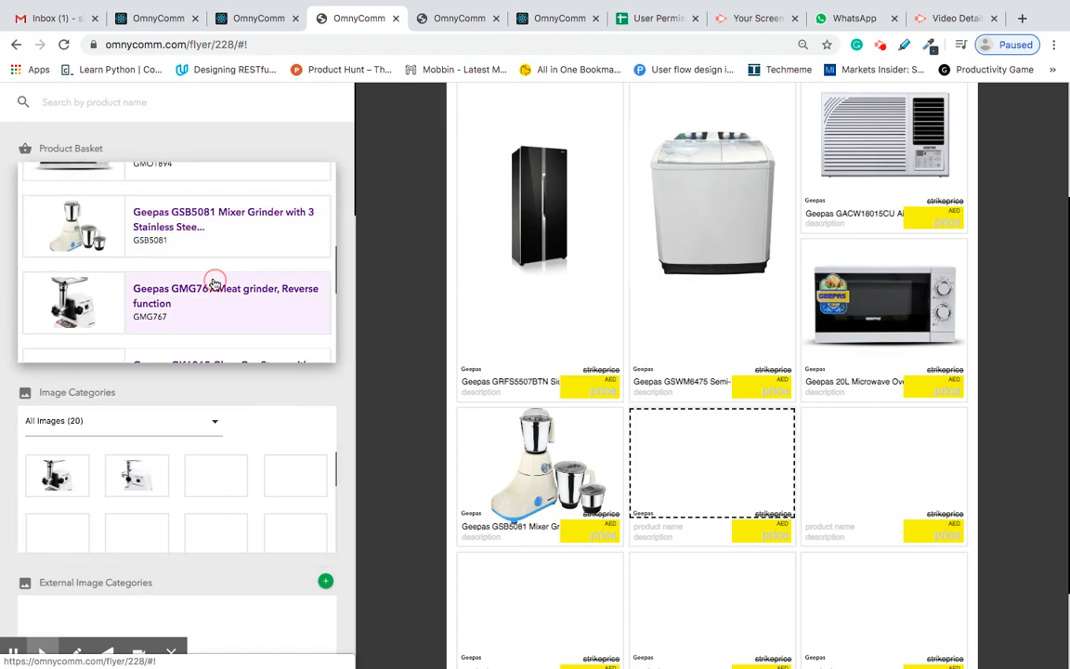
{"action": "left_click", "coordinate": [73, 480]}
Place the Geepas GK6865 Glass Gas Stove with its first image in the container below the microwave oven
{"action": "left_click", "coordinate": [862, 455]}
{"action": "scroll", "coordinate": [271, 277], "scroll_direction": "down", "scroll_amount": 1}
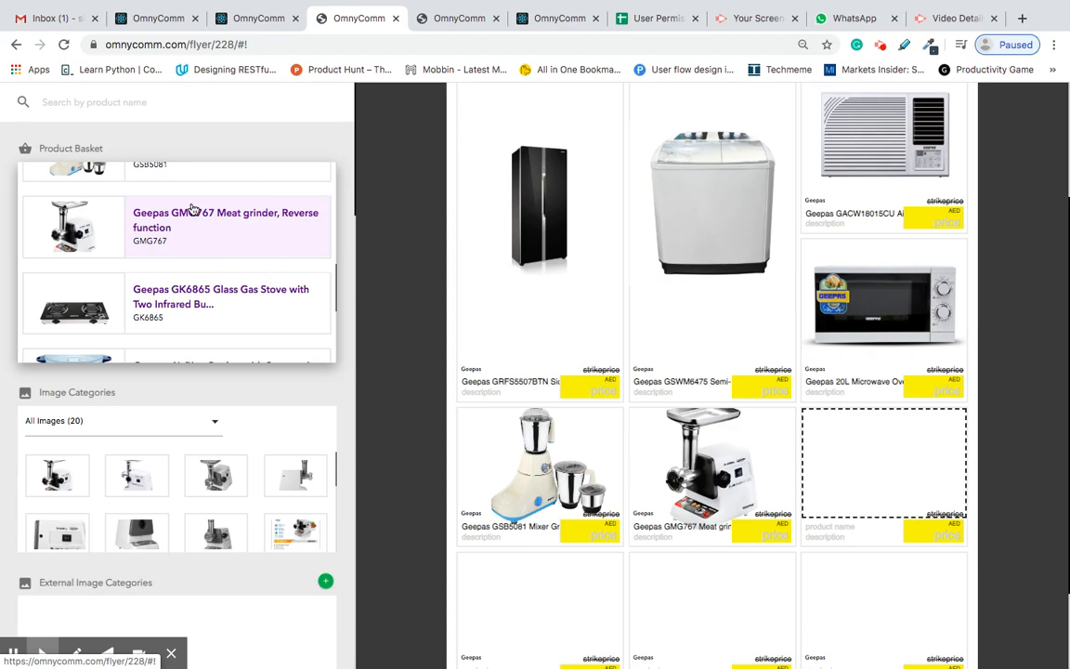
{"action": "left_click", "coordinate": [185, 302]}
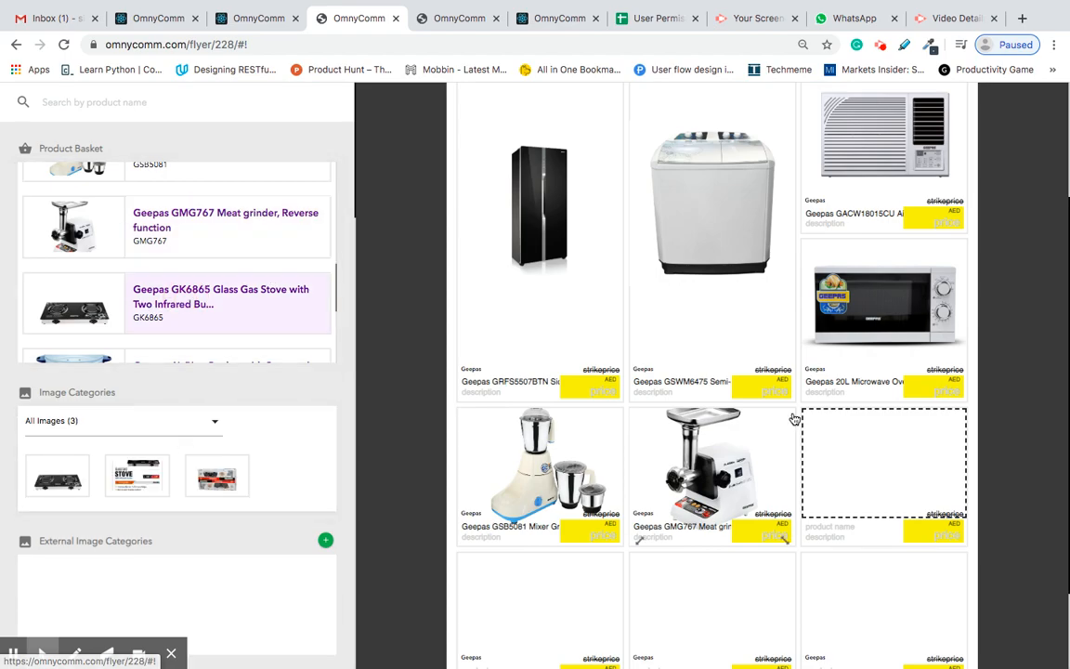
{"action": "left_click", "coordinate": [66, 484]}
Place the Geepas 1L Rice Cooker with Steamer in the first container of the last row and look through its images
{"action": "scroll", "coordinate": [706, 418], "scroll_direction": "down", "scroll_amount": 2}
{"action": "left_click", "coordinate": [549, 477]}
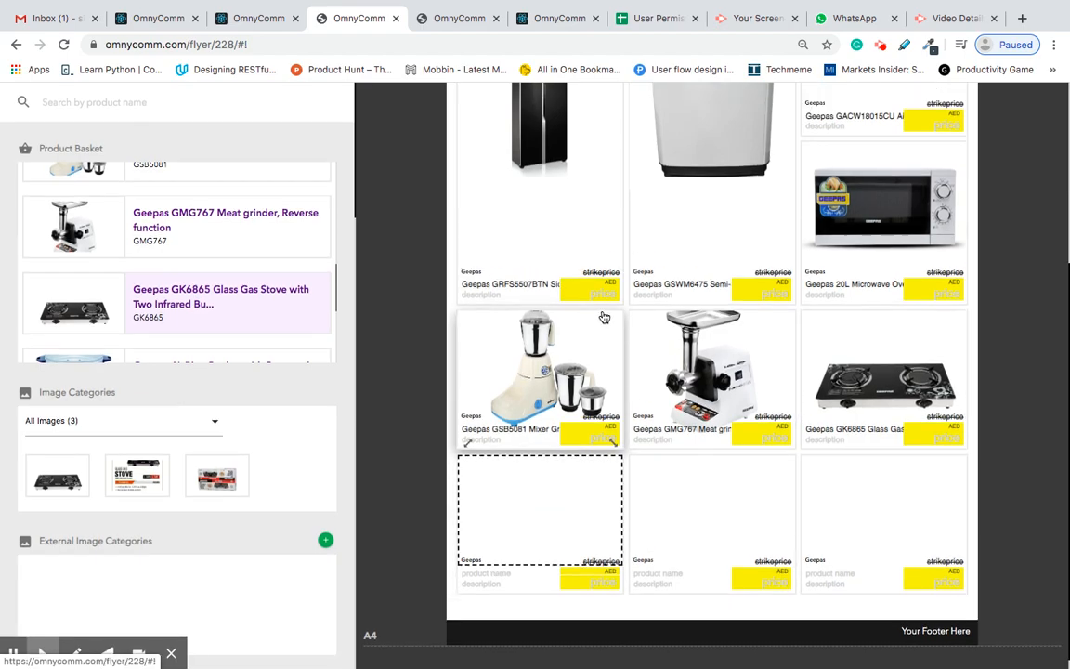
{"action": "scroll", "coordinate": [603, 313], "scroll_direction": "up", "scroll_amount": 2}
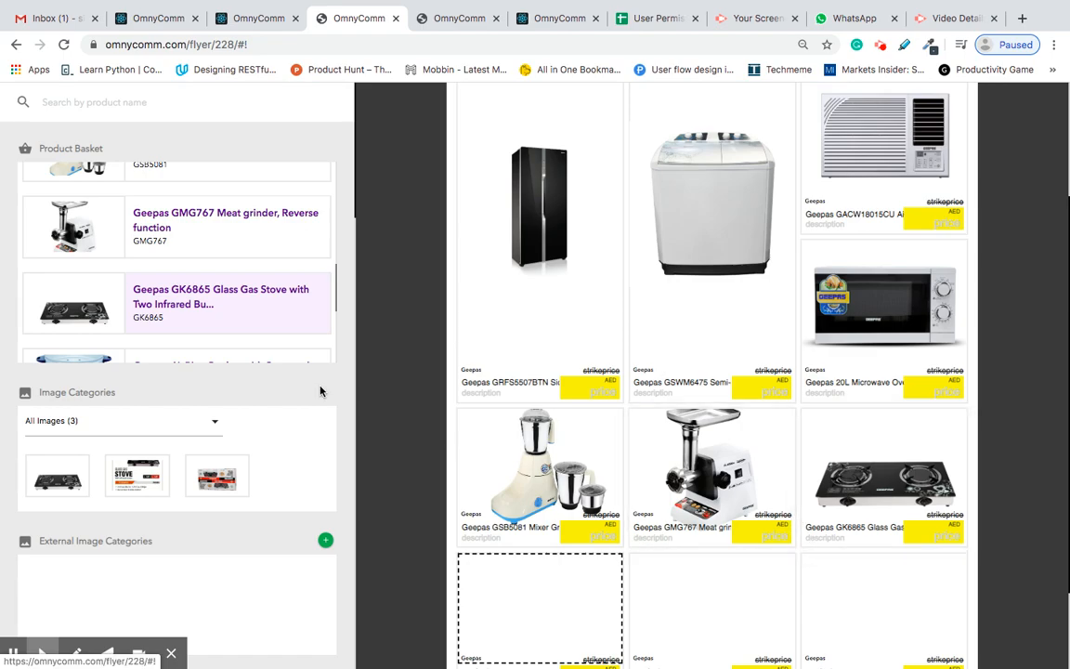
{"action": "scroll", "coordinate": [206, 278], "scroll_direction": "down", "scroll_amount": 2}
{"action": "left_click", "coordinate": [206, 279]}
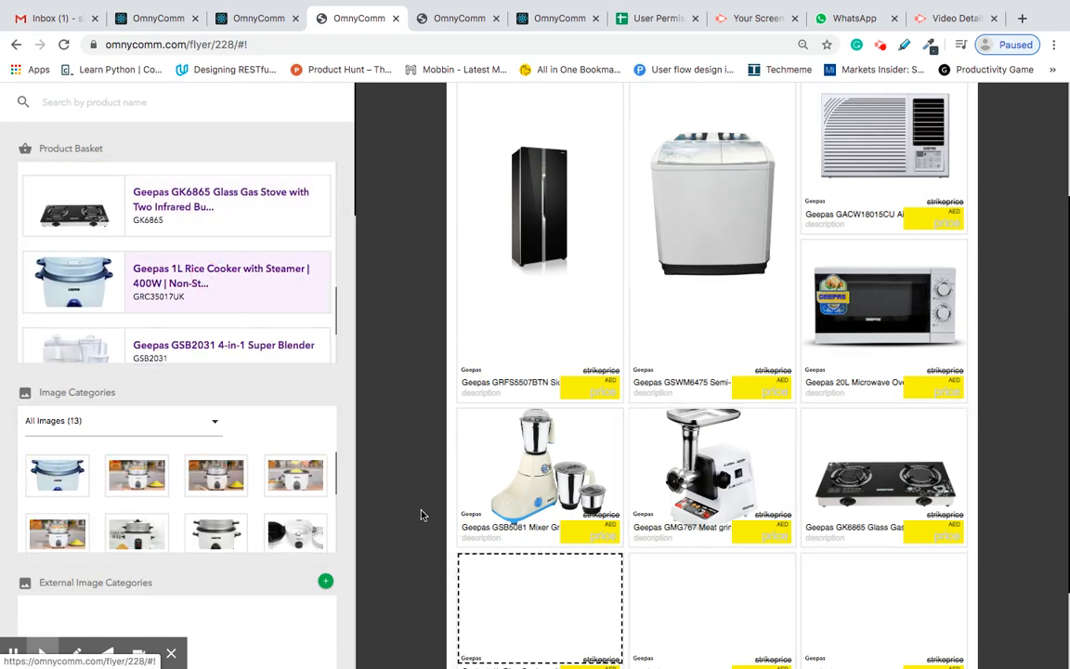
{"action": "scroll", "coordinate": [186, 504], "scroll_direction": "down", "scroll_amount": 2}
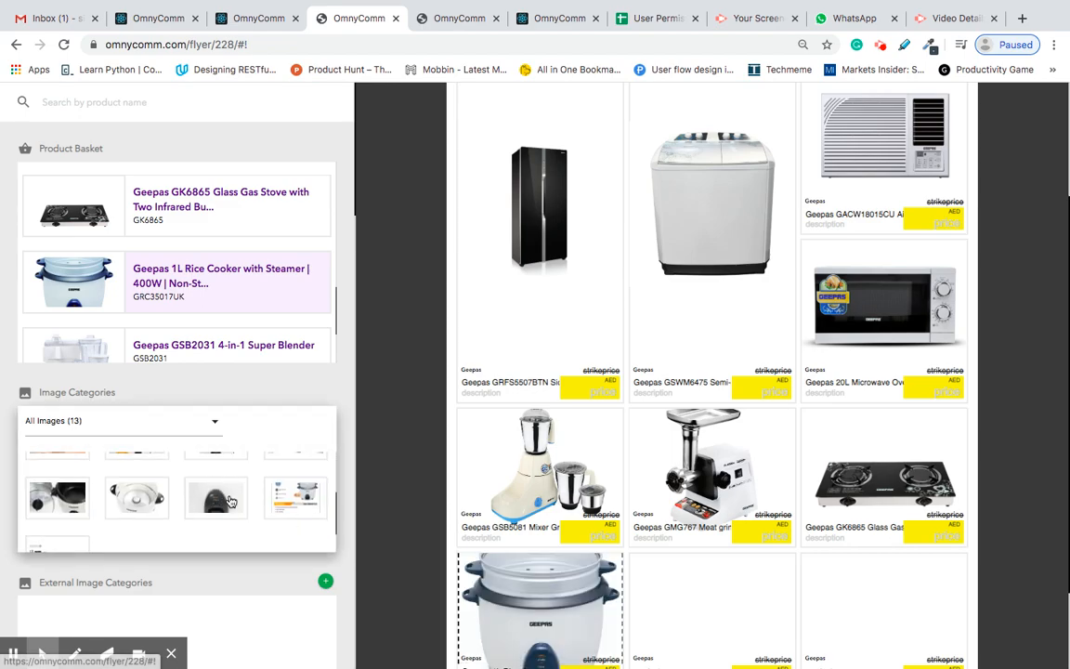
Place the Geepas GSB2031 4-in-1 Super Blender in the middle container of the last row
{"action": "left_click", "coordinate": [711, 610]}
{"action": "scroll", "coordinate": [216, 300], "scroll_direction": "down", "scroll_amount": 1}
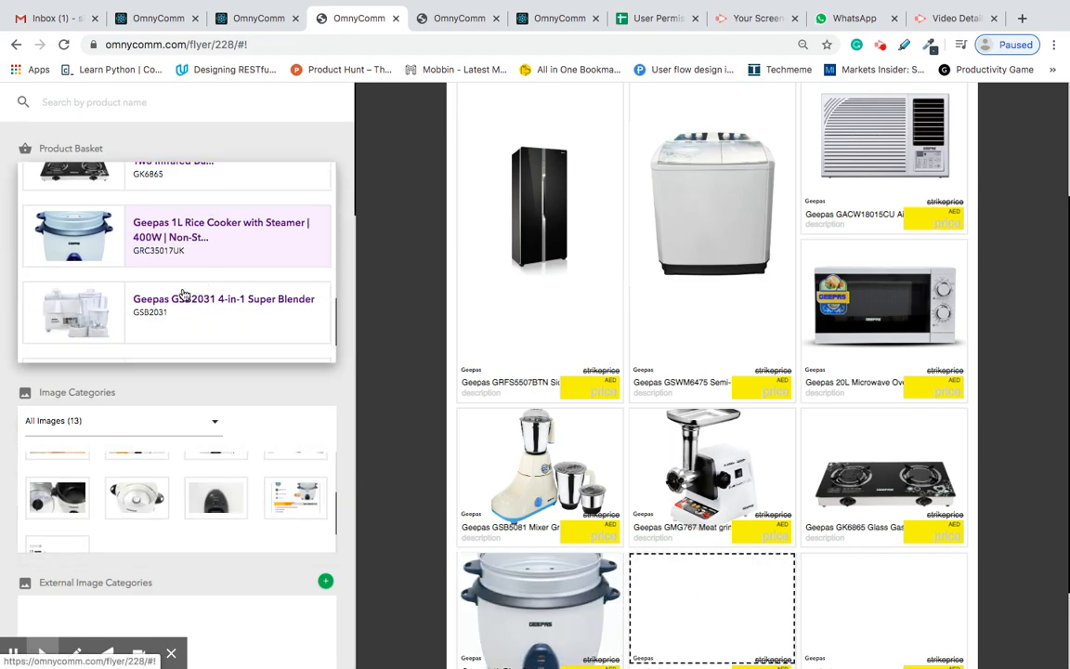
{"action": "left_click", "coordinate": [124, 330]}
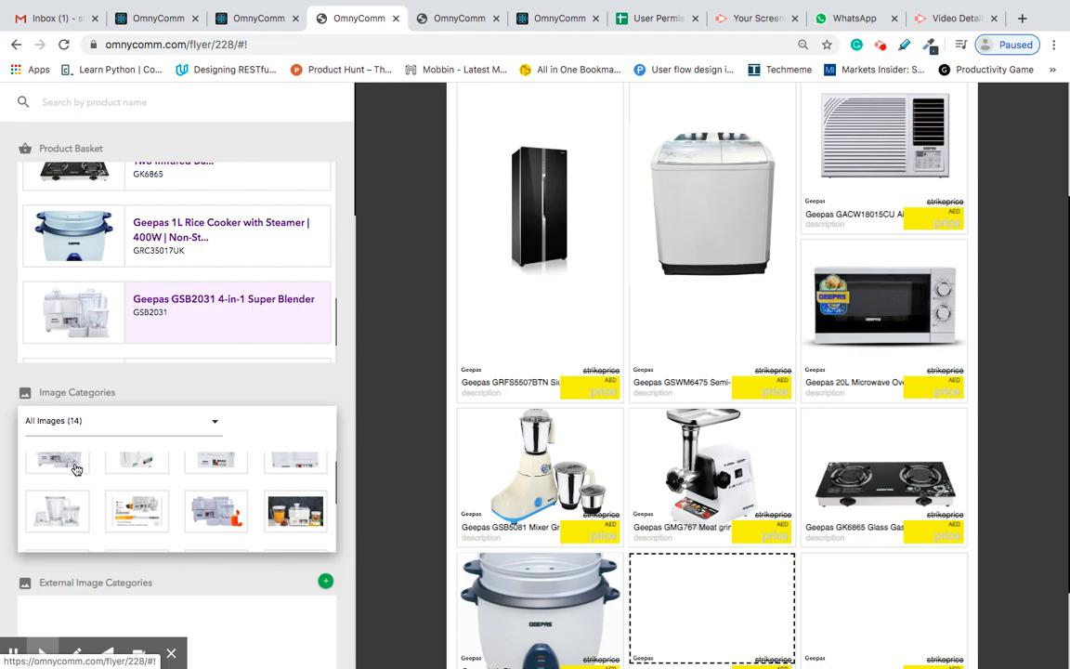
{"action": "scroll", "coordinate": [72, 472], "scroll_direction": "up", "scroll_amount": 1}
{"action": "scroll", "coordinate": [570, 520], "scroll_direction": "down", "scroll_amount": 2}
Place the Geepas GTR34N Rechargeable Trimmer with its first image in the last empty container of the flyer
{"action": "left_click", "coordinate": [934, 506]}
{"action": "scroll", "coordinate": [198, 295], "scroll_direction": "down", "scroll_amount": 1}
{"action": "scroll", "coordinate": [198, 295], "scroll_direction": "down", "scroll_amount": 1}
{"action": "left_click", "coordinate": [127, 333]}
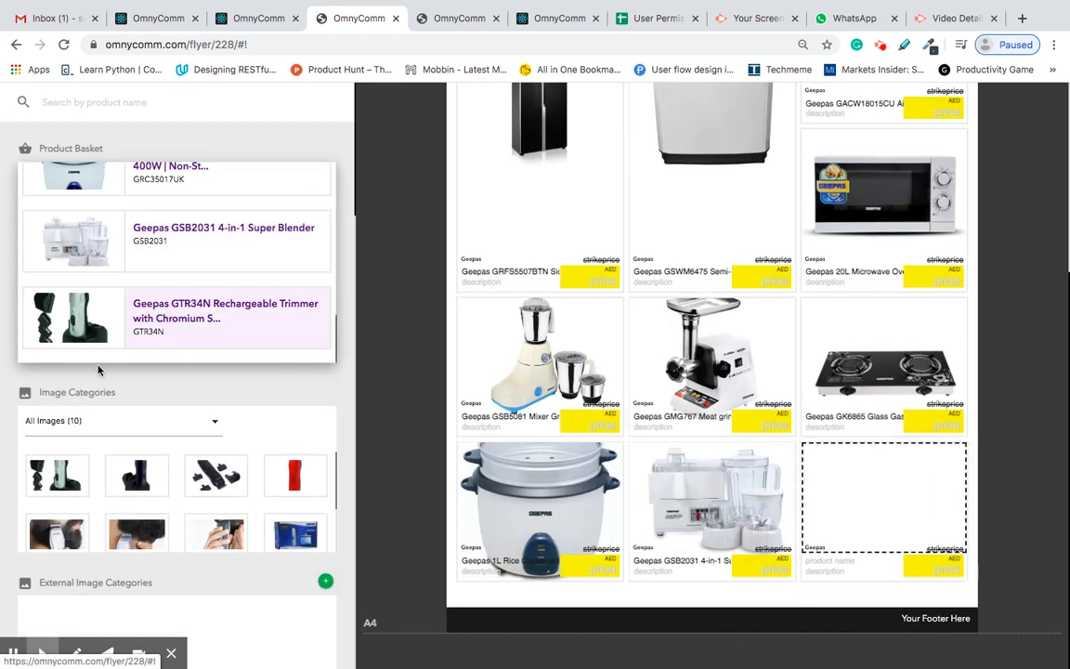
{"action": "left_click", "coordinate": [79, 477]}
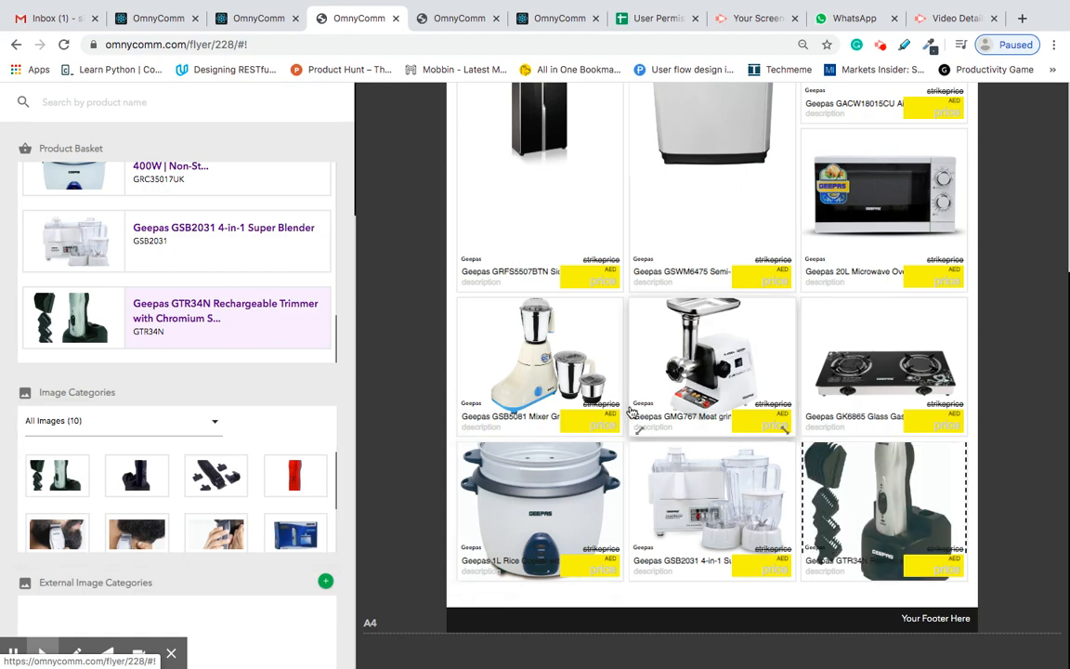
Review the completed flyer from header to footer, checking how each product image fits its container
{"action": "scroll", "coordinate": [632, 413], "scroll_direction": "up", "scroll_amount": 3}
{"action": "scroll", "coordinate": [631, 412], "scroll_direction": "down", "scroll_amount": 3}
{"action": "scroll", "coordinate": [632, 412], "scroll_direction": "up", "scroll_amount": 1}
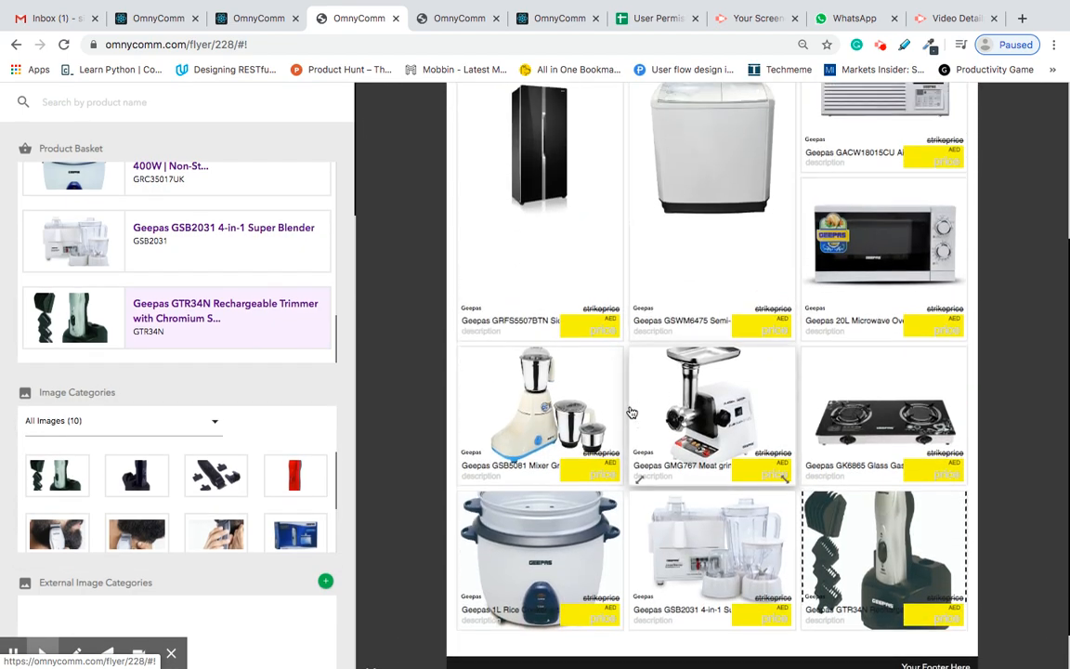
{"action": "scroll", "coordinate": [650, 285], "scroll_direction": "up", "scroll_amount": 1}
{"action": "scroll", "coordinate": [650, 286], "scroll_direction": "down", "scroll_amount": 3}
{"action": "scroll", "coordinate": [650, 283], "scroll_direction": "up", "scroll_amount": 3}
{"action": "scroll", "coordinate": [651, 283], "scroll_direction": "up", "scroll_amount": 1}
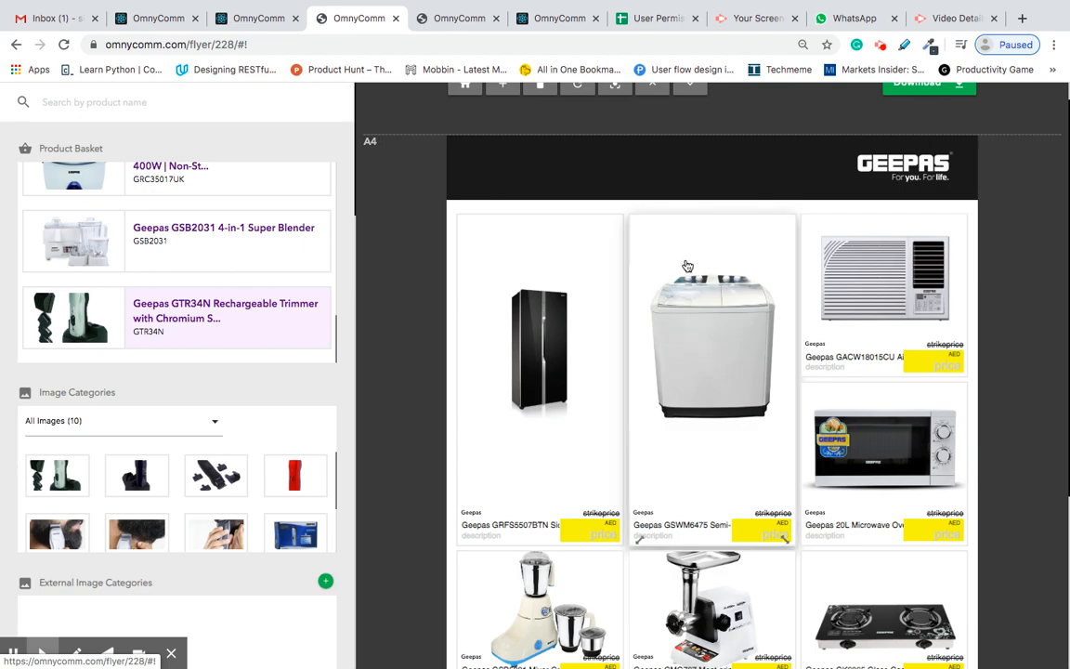
{"action": "scroll", "coordinate": [699, 400], "scroll_direction": "down", "scroll_amount": 4}
{"action": "scroll", "coordinate": [693, 210], "scroll_direction": "up", "scroll_amount": 2}
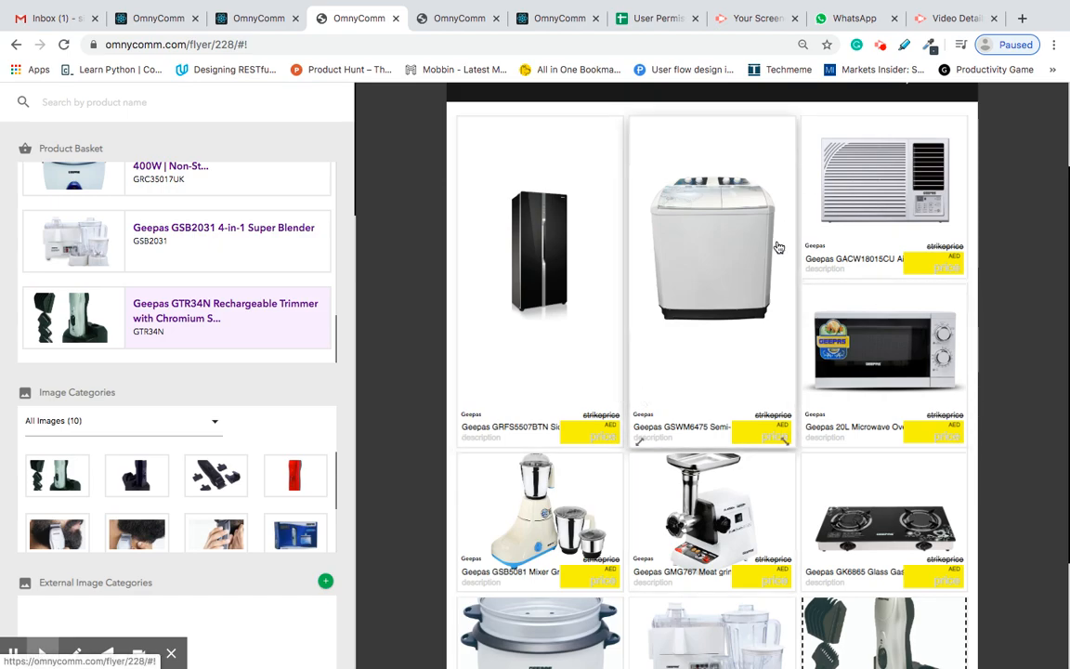
{"action": "scroll", "coordinate": [669, 353], "scroll_direction": "up", "scroll_amount": 1}
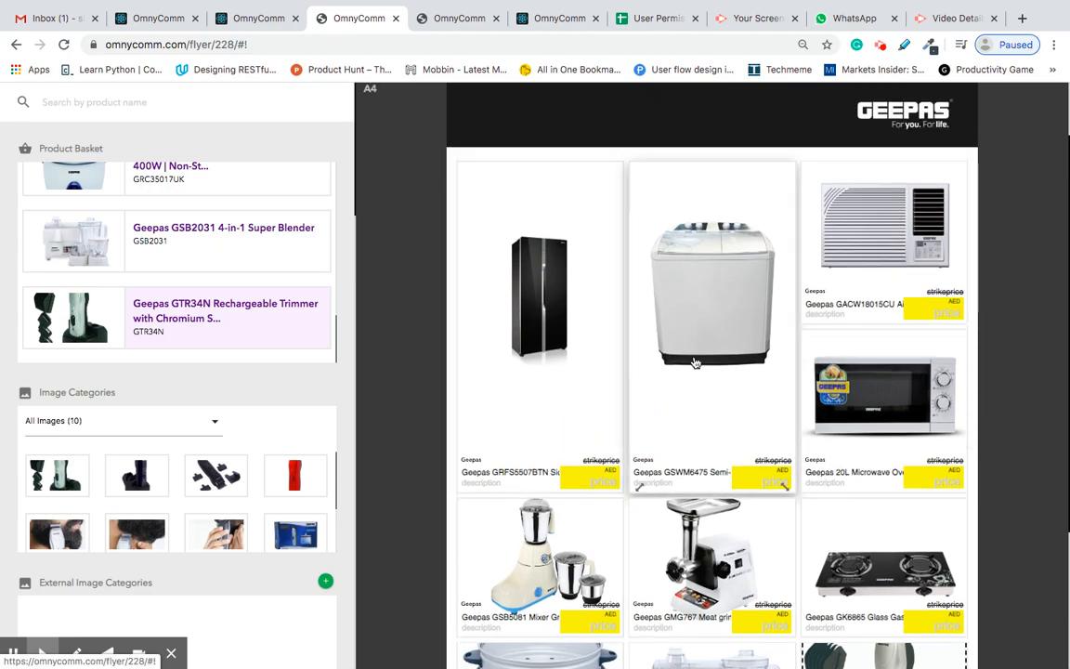
{"action": "scroll", "coordinate": [801, 481], "scroll_direction": "down", "scroll_amount": 3}
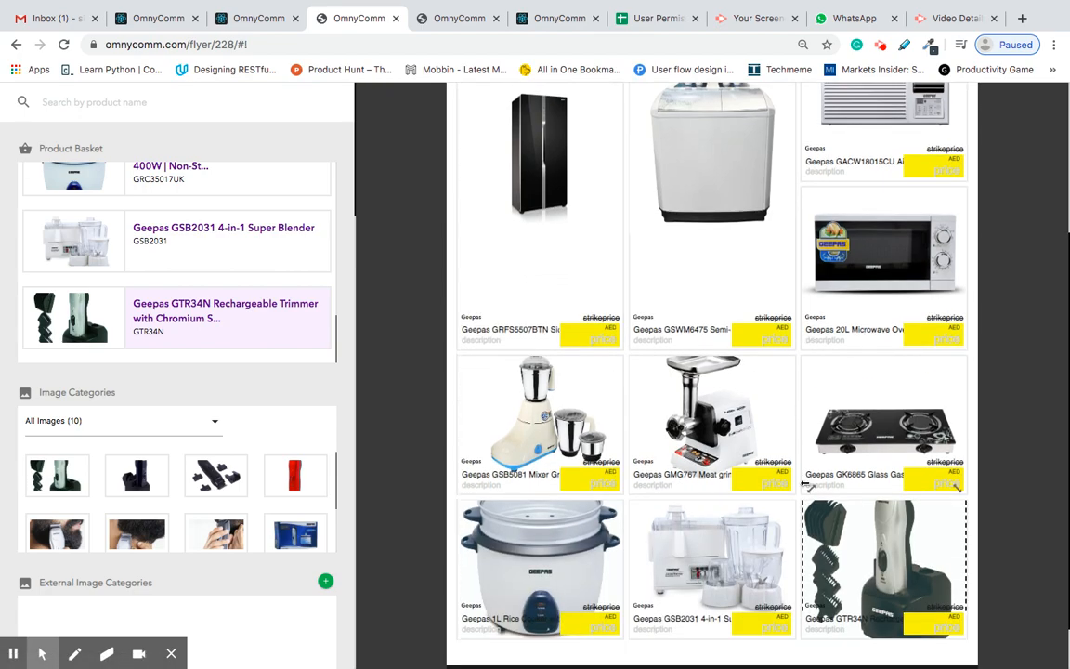
{"action": "scroll", "coordinate": [804, 482], "scroll_direction": "up", "scroll_amount": 1}
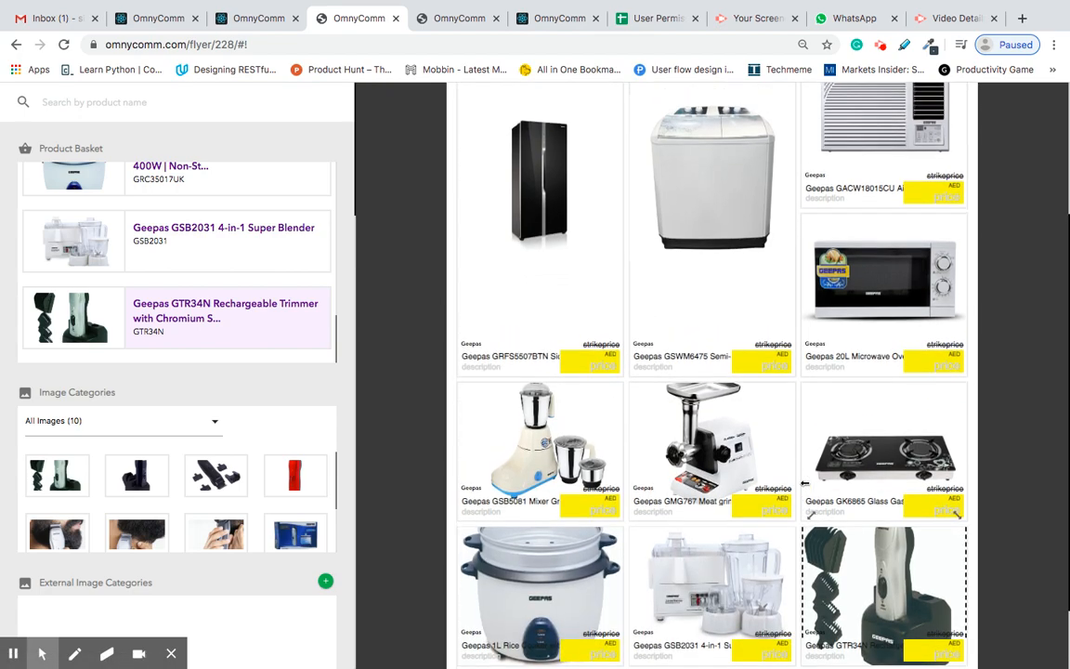
{"action": "scroll", "coordinate": [805, 482], "scroll_direction": "up", "scroll_amount": 2}
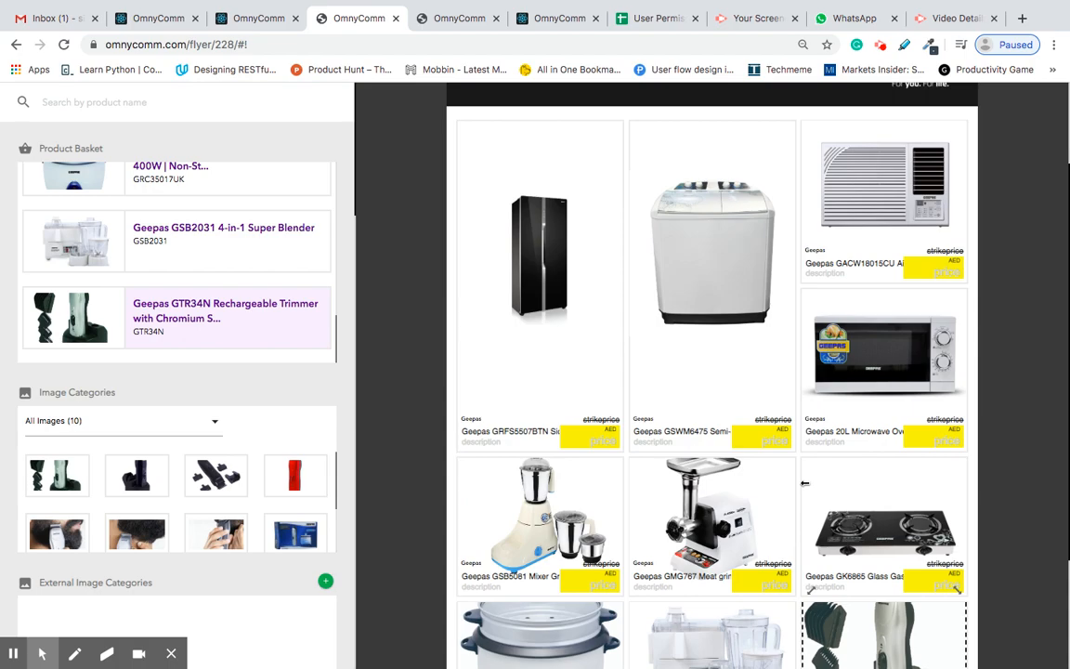
{"action": "scroll", "coordinate": [804, 482], "scroll_direction": "down", "scroll_amount": 3}
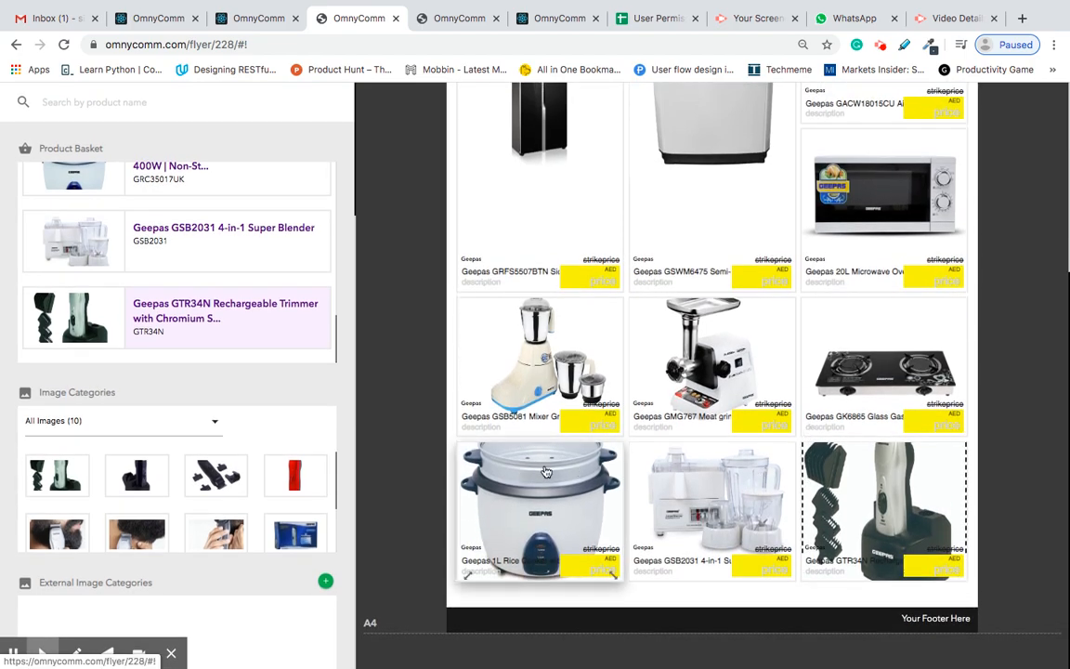
Examine the Image Resizer and Resize All Images settings and compare the image sizes across the flyer's containers
{"action": "scroll", "coordinate": [334, 390], "scroll_direction": "down", "scroll_amount": 5}
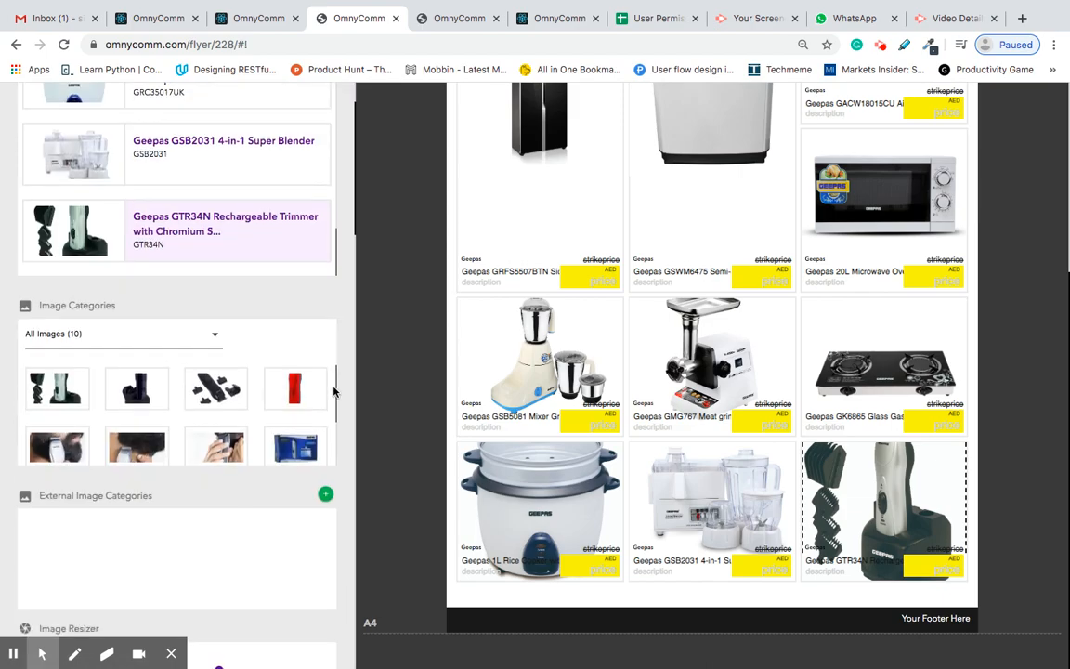
{"action": "scroll", "coordinate": [336, 427], "scroll_direction": "down", "scroll_amount": 4}
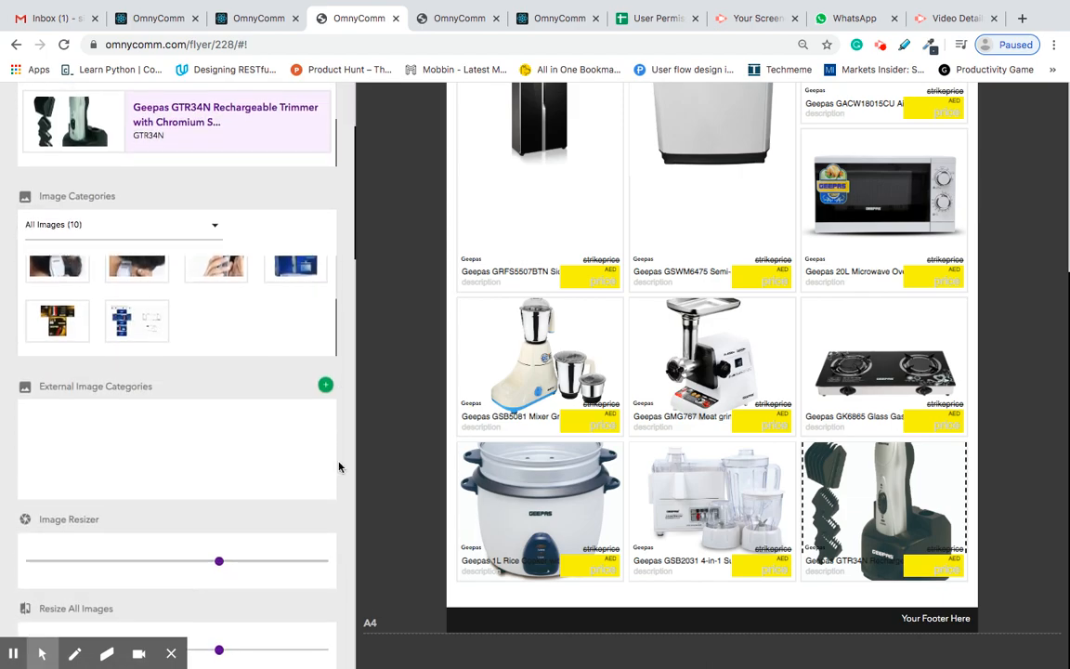
{"action": "scroll", "coordinate": [705, 418], "scroll_direction": "up", "scroll_amount": 3}
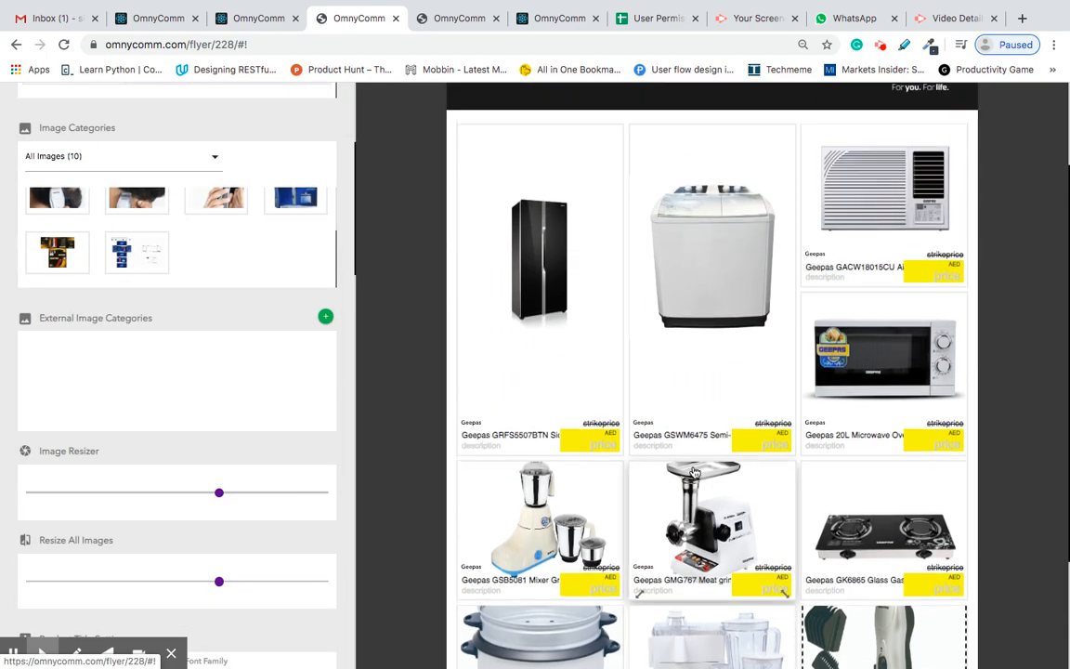
{"action": "scroll", "coordinate": [693, 473], "scroll_direction": "down", "scroll_amount": 3}
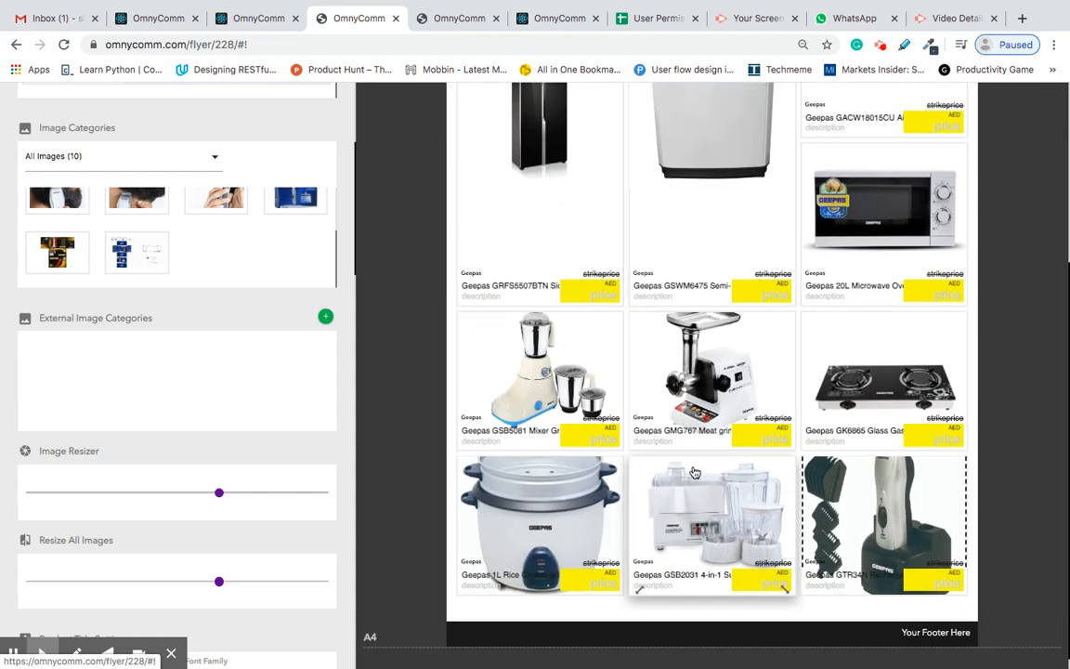
{"action": "scroll", "coordinate": [694, 473], "scroll_direction": "up", "scroll_amount": 1}
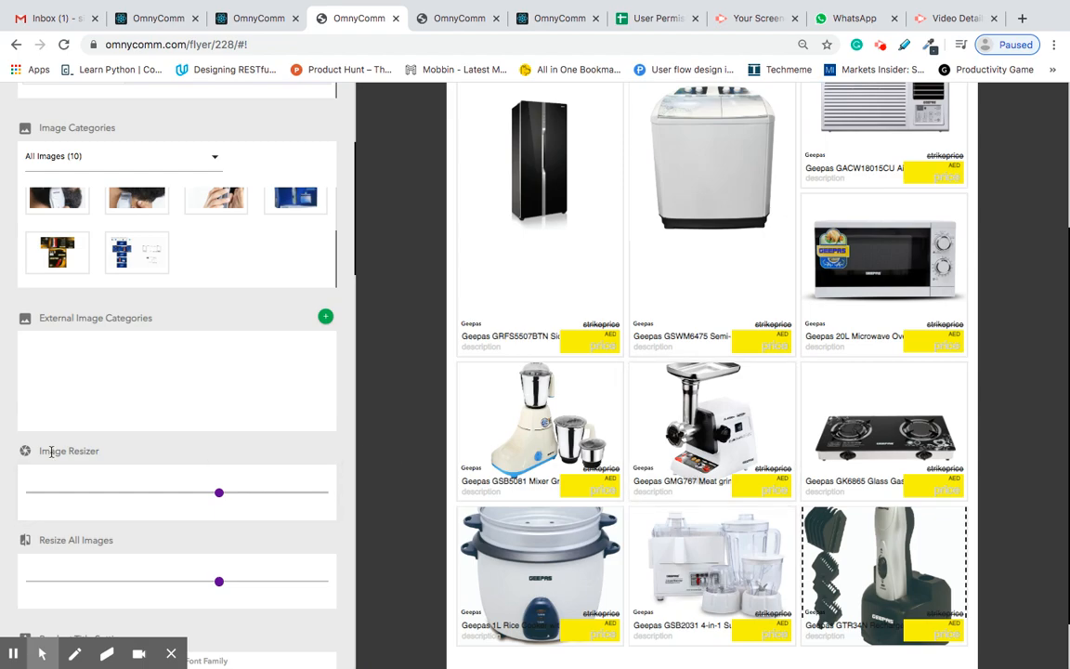
{"action": "scroll", "coordinate": [552, 404], "scroll_direction": "up", "scroll_amount": 3}
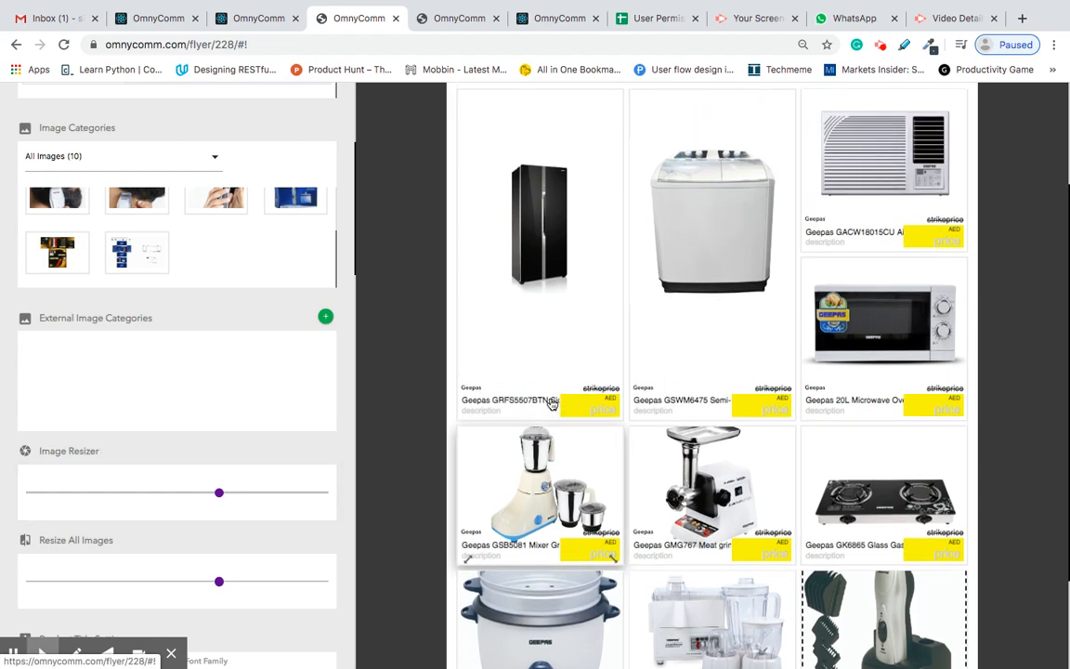
{"action": "scroll", "coordinate": [552, 403], "scroll_direction": "down", "scroll_amount": 3}
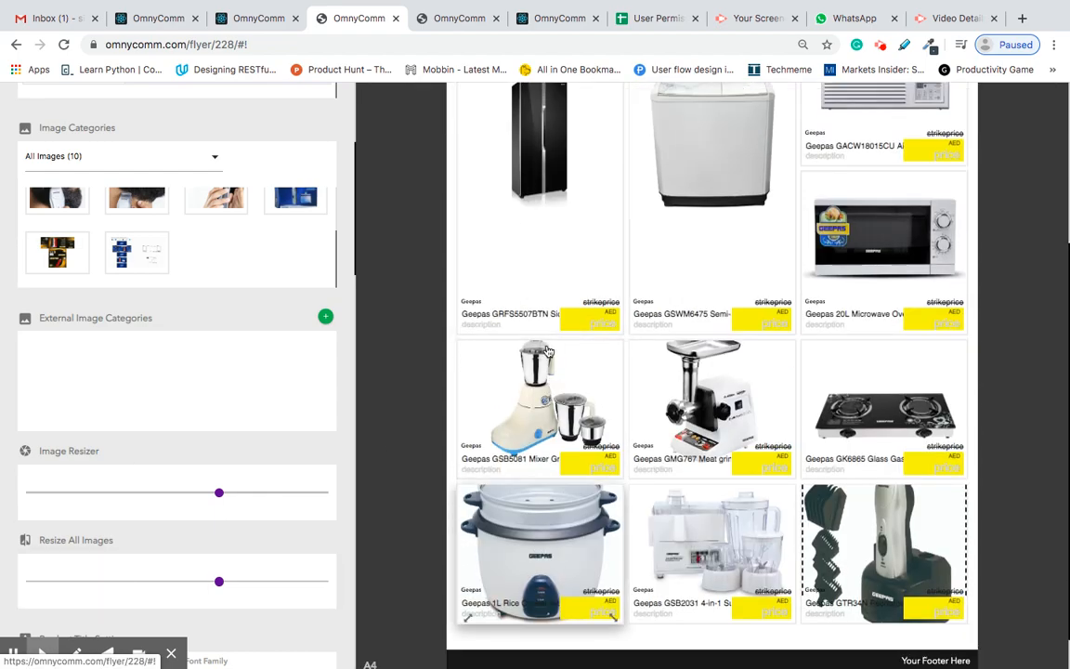
{"action": "scroll", "coordinate": [415, 449], "scroll_direction": "up", "scroll_amount": 1}
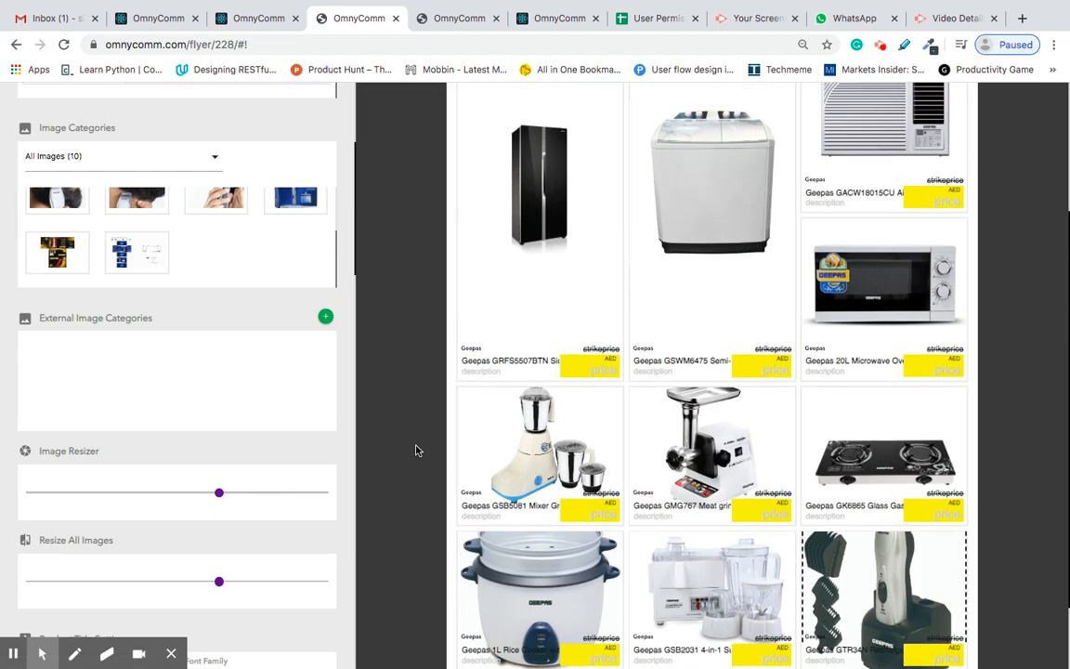
Resize all product images on the flyer together to 75 and check their fit in the containers
{"action": "scroll", "coordinate": [415, 449], "scroll_direction": "down", "scroll_amount": 1}
{"action": "left_click_drag", "start_coordinate": [221, 585], "coordinate": [169, 584]}
{"action": "left_click_drag", "start_coordinate": [151, 583], "coordinate": [127, 579]}
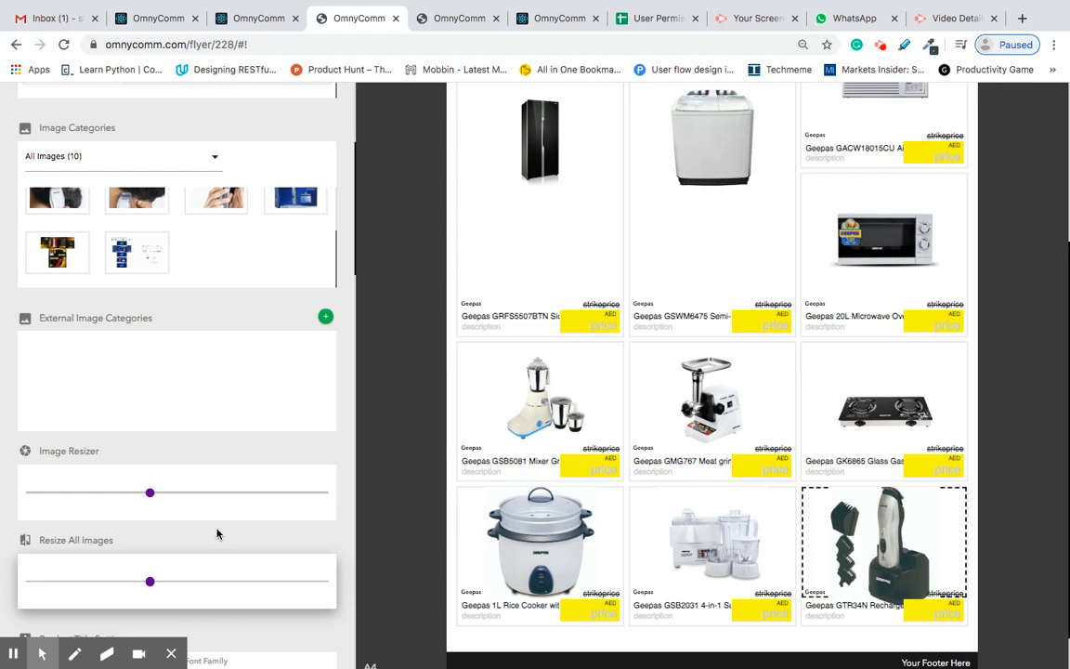
{"action": "scroll", "coordinate": [510, 472], "scroll_direction": "up", "scroll_amount": 1}
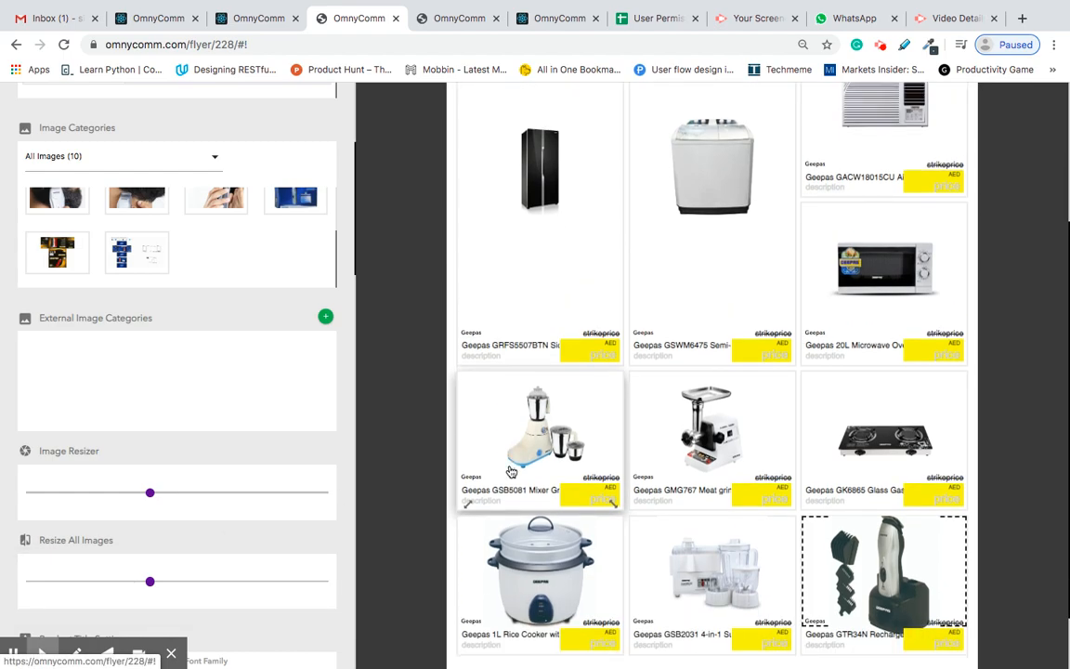
{"action": "scroll", "coordinate": [752, 260], "scroll_direction": "up", "scroll_amount": 3}
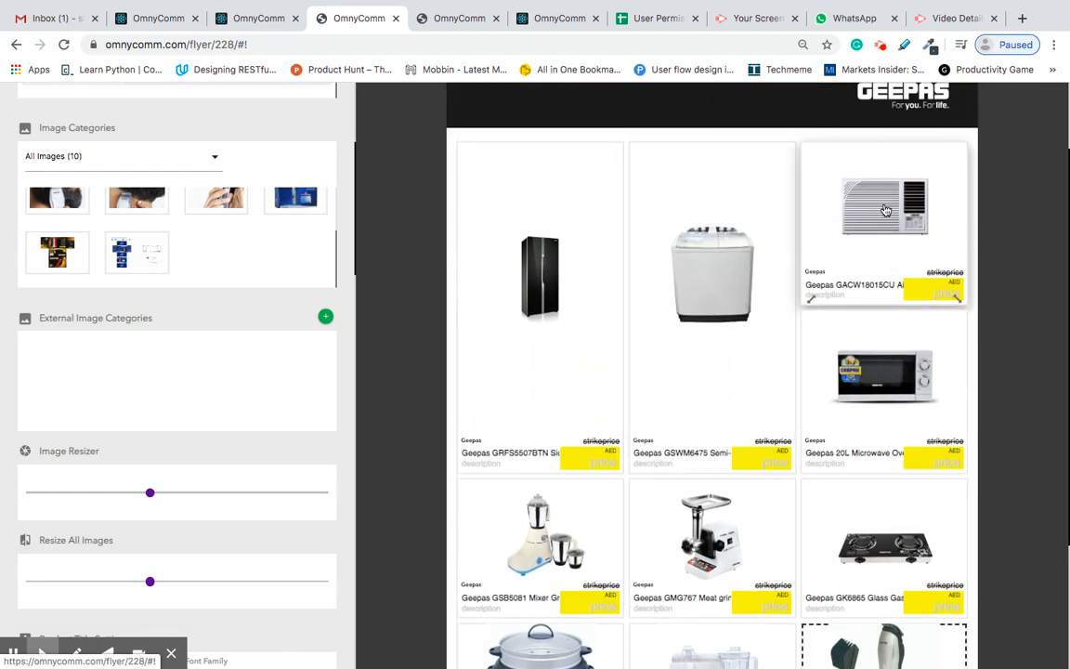
{"action": "scroll", "coordinate": [882, 427], "scroll_direction": "down", "scroll_amount": 4}
{"action": "scroll", "coordinate": [868, 532], "scroll_direction": "down", "scroll_amount": 1}
{"action": "scroll", "coordinate": [868, 532], "scroll_direction": "up", "scroll_amount": 4}
{"action": "scroll", "coordinate": [868, 532], "scroll_direction": "down", "scroll_amount": 2}
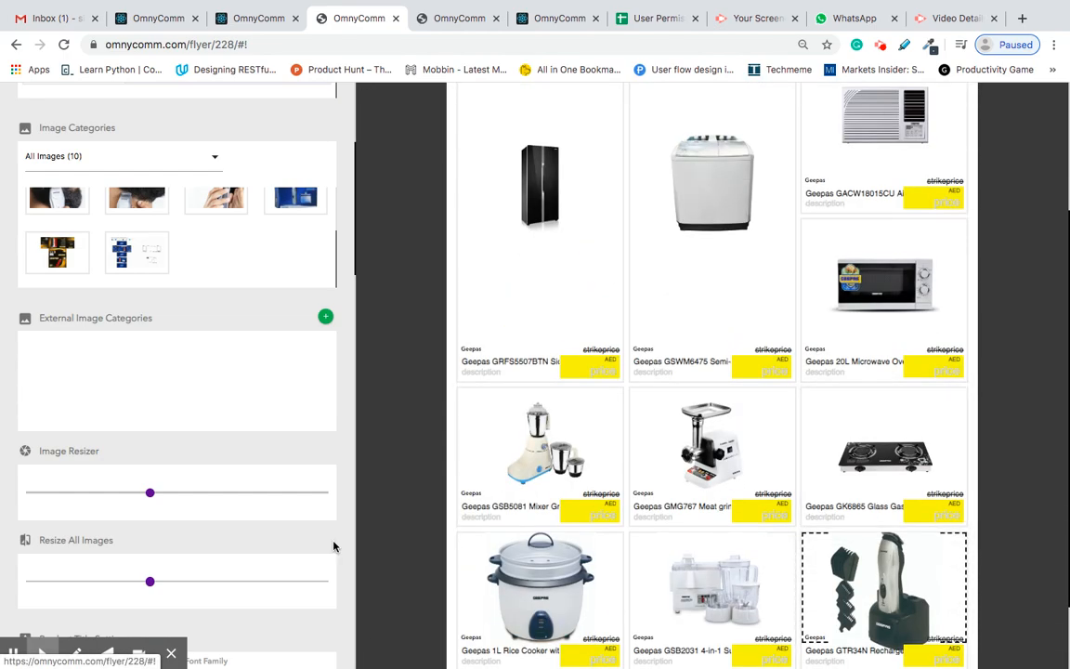
{"action": "left_click_drag", "start_coordinate": [151, 582], "coordinate": [164, 585]}
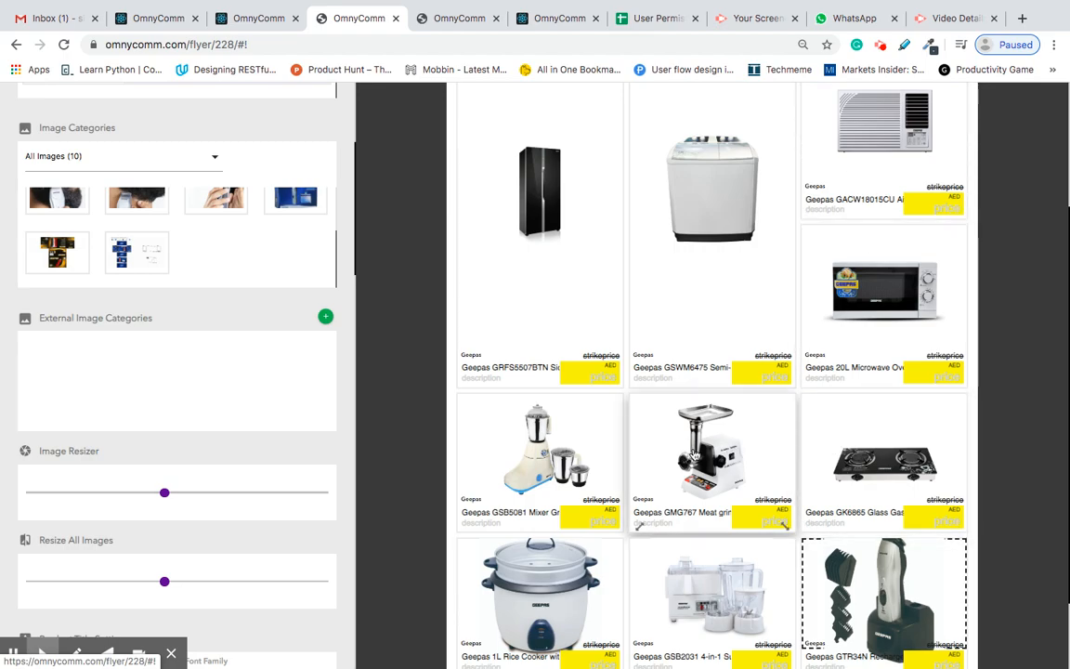
{"action": "scroll", "coordinate": [694, 455], "scroll_direction": "down", "scroll_amount": 1}
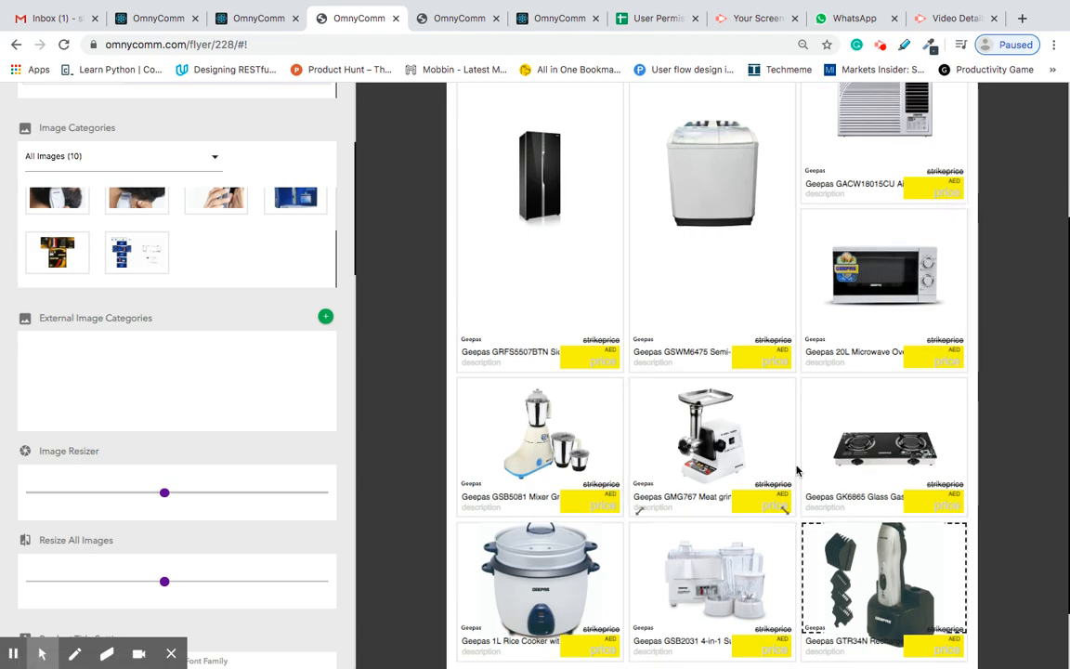
{"action": "left_click_drag", "start_coordinate": [165, 582], "coordinate": [167, 583]}
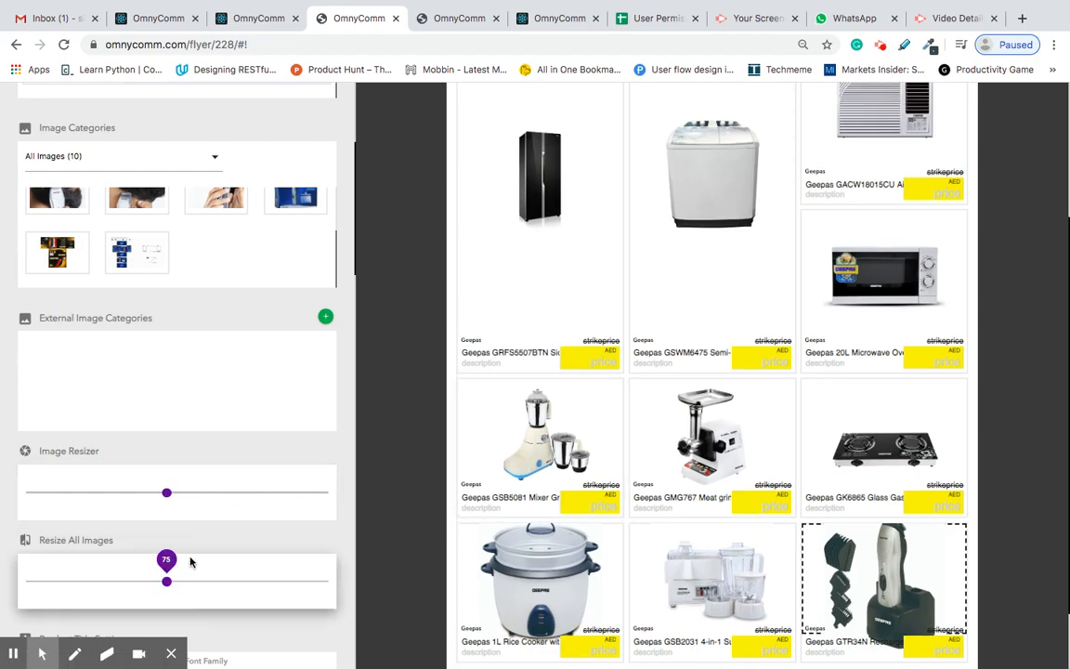
{"action": "scroll", "coordinate": [619, 468], "scroll_direction": "up", "scroll_amount": 1}
{"action": "scroll", "coordinate": [619, 455], "scroll_direction": "down", "scroll_amount": 2}
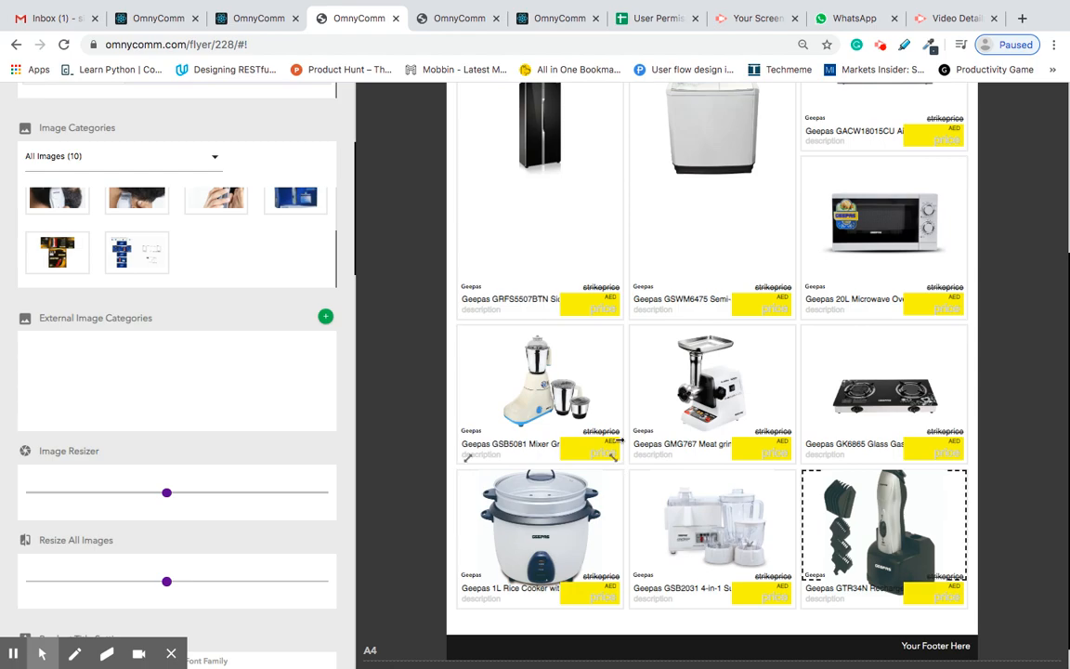
Enlarge only the GRFS5507BTN refrigerator image to the maximum size
{"action": "scroll", "coordinate": [615, 443], "scroll_direction": "up", "scroll_amount": 1}
{"action": "left_click", "coordinate": [548, 195]}
{"action": "scroll", "coordinate": [522, 232], "scroll_direction": "up", "scroll_amount": 1}
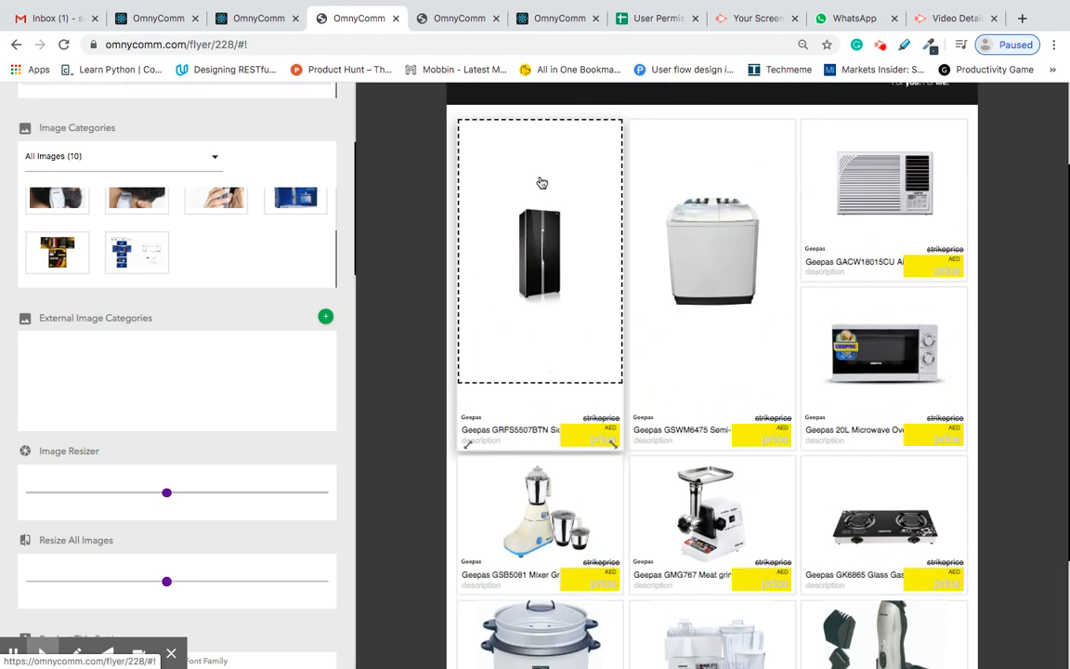
{"action": "left_click_drag", "start_coordinate": [167, 493], "coordinate": [330, 497]}
Resize the GSWM6475 washing machine image individually to 101 and compare it with the refrigerator image
{"action": "left_click", "coordinate": [636, 254]}
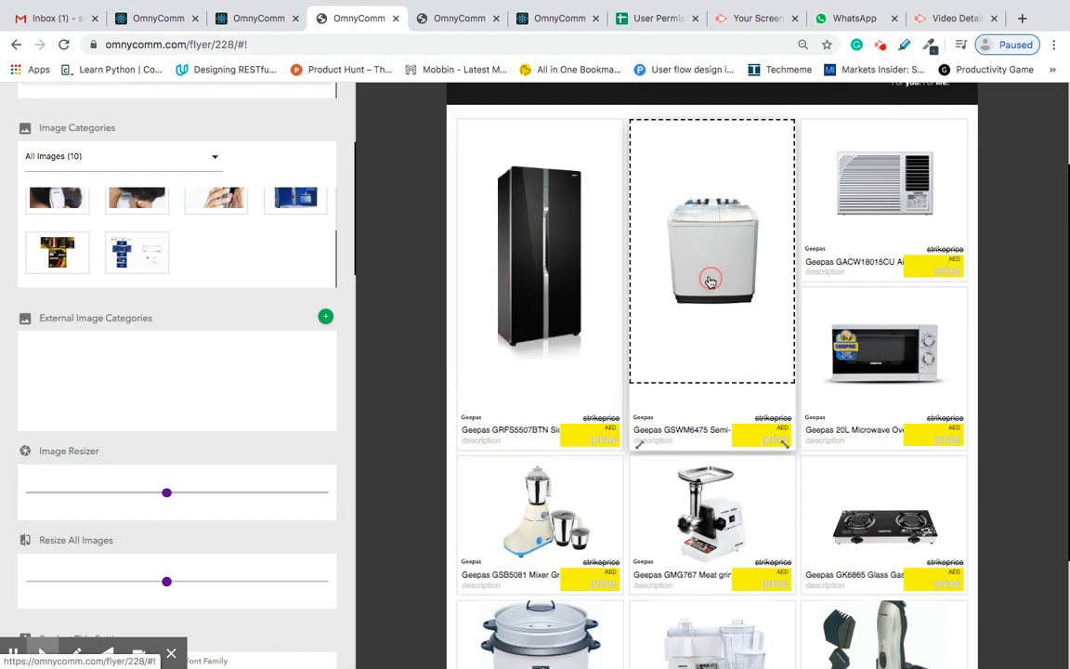
{"action": "left_click_drag", "start_coordinate": [166, 492], "coordinate": [221, 494]}
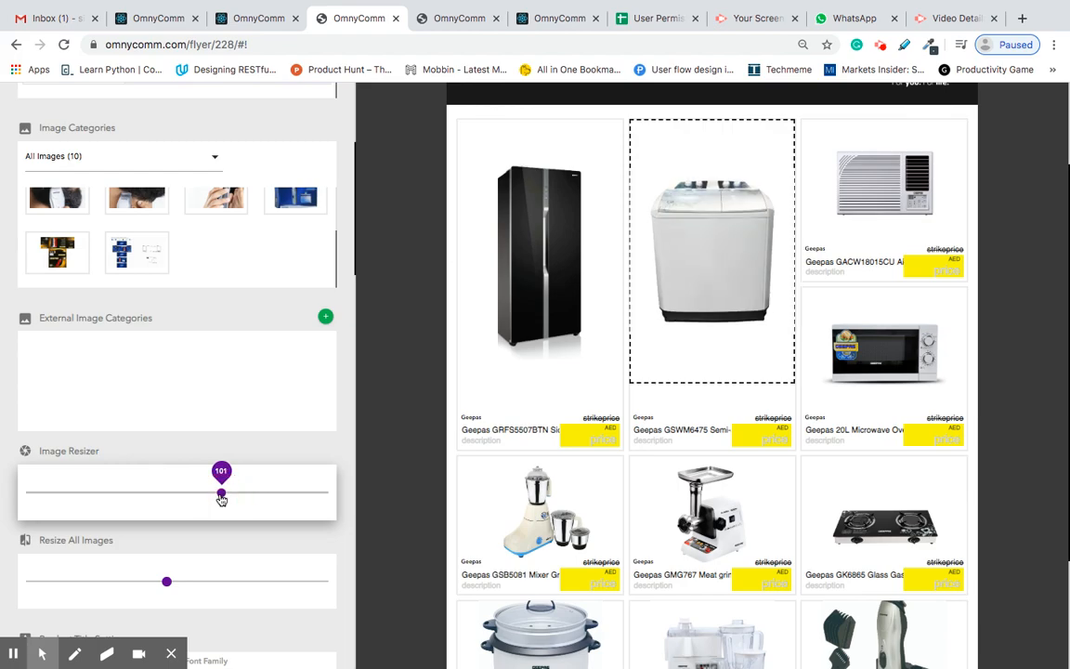
{"action": "left_click", "coordinate": [525, 299]}
{"action": "left_click", "coordinate": [759, 288]}
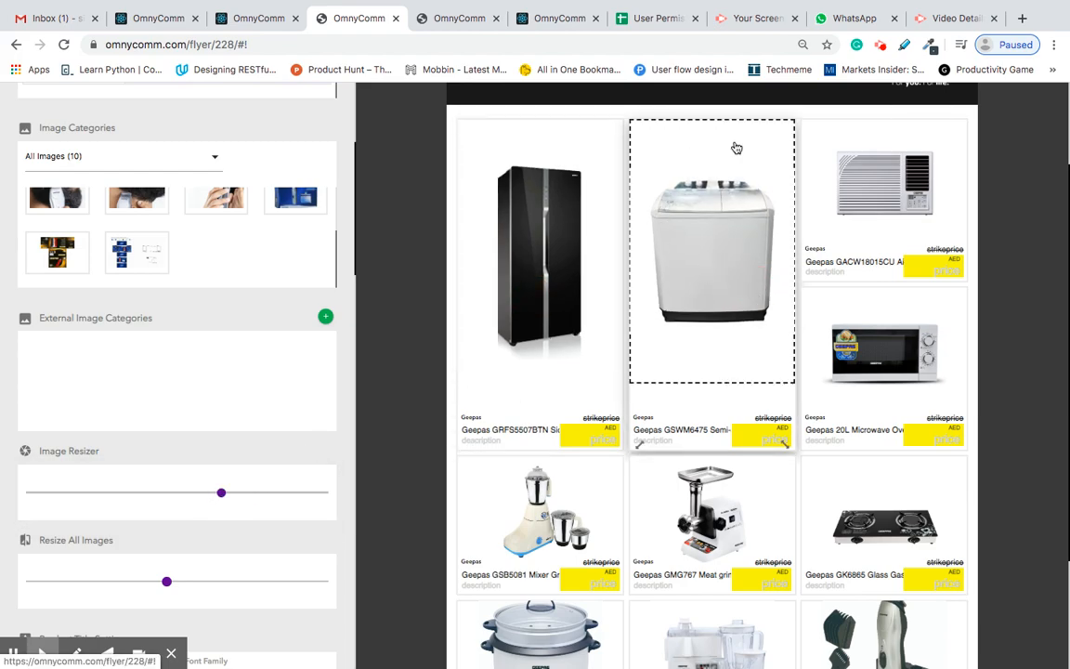
{"action": "left_click", "coordinate": [464, 190]}
Slightly enlarge the GACW18015CU air conditioner image and the 20L microwave oven image individually
{"action": "left_click", "coordinate": [881, 176]}
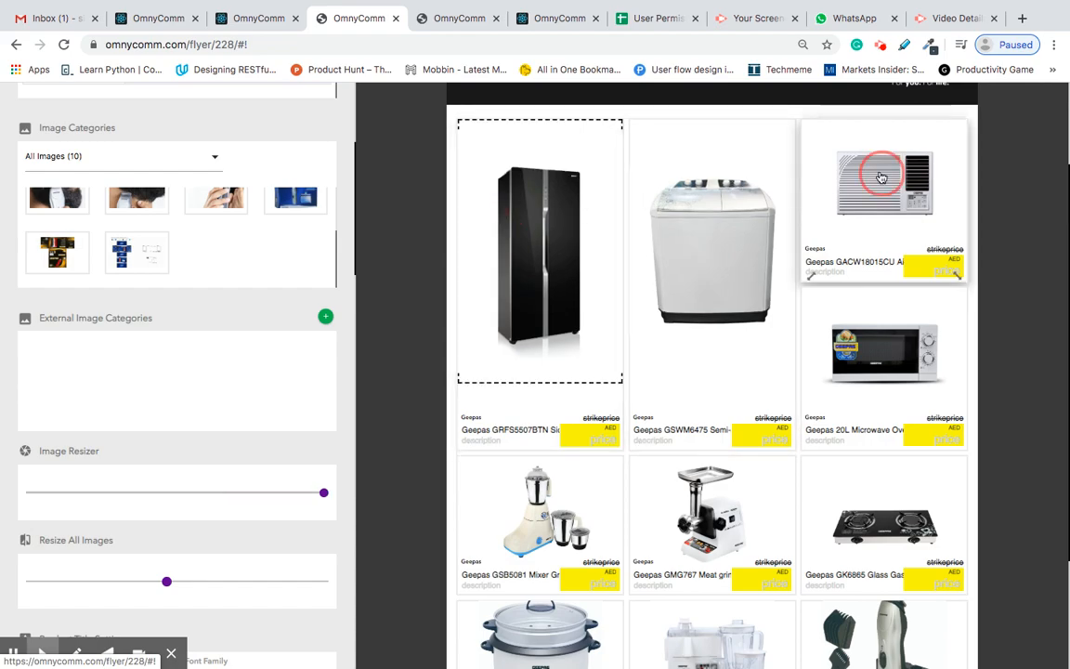
{"action": "mouse_move", "coordinate": [167, 497]}
{"action": "left_mouse_down"}
{"action": "mouse_move", "coordinate": [183, 500]}
{"action": "mouse_move", "coordinate": [175, 494]}
{"action": "left_mouse_up"}
{"action": "left_click", "coordinate": [869, 357]}
{"action": "scroll", "coordinate": [483, 501], "scroll_direction": "down", "scroll_amount": 2}
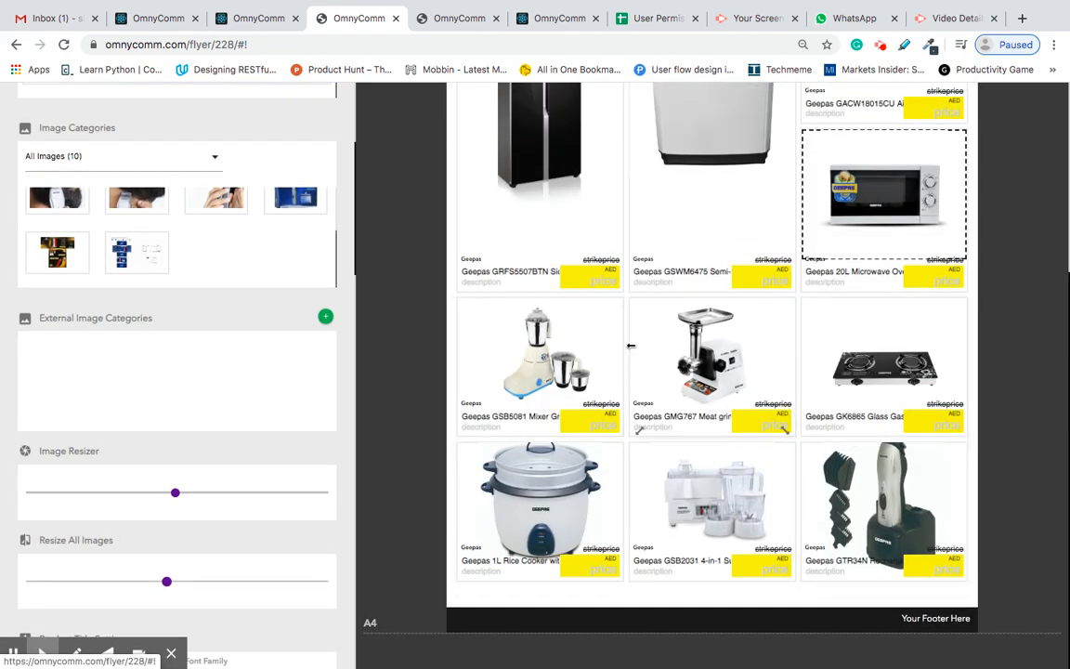
Shrink the rice cooker and GTR34N trimmer images in the last row individually, setting the trimmer to 47
{"action": "left_click", "coordinate": [486, 505]}
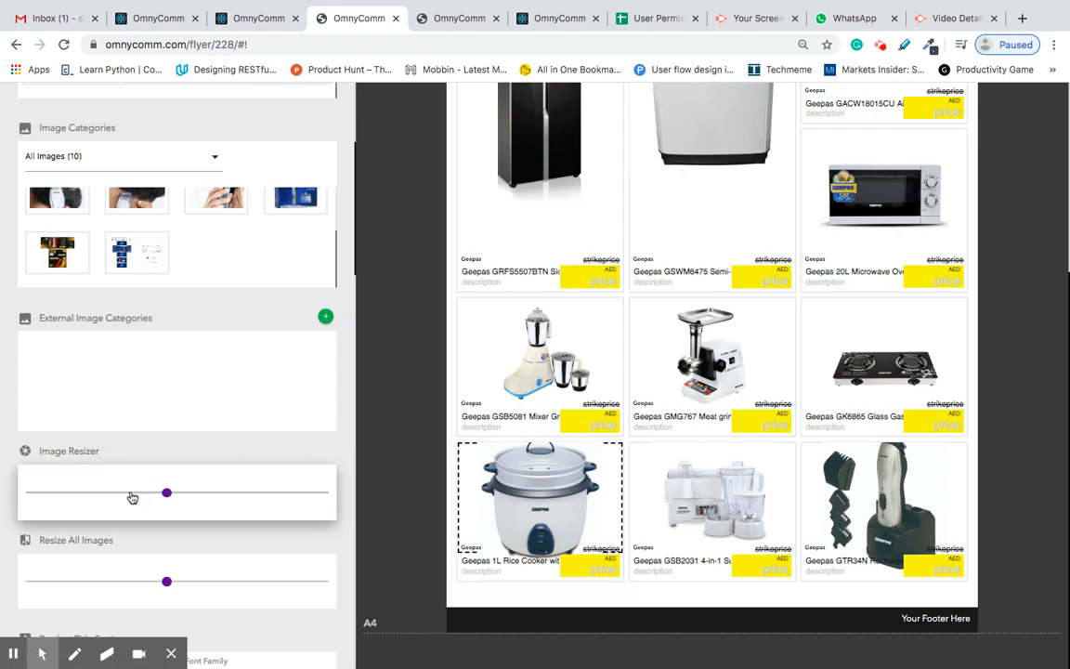
{"action": "left_click_drag", "start_coordinate": [129, 496], "coordinate": [108, 492]}
{"action": "left_click", "coordinate": [740, 477]}
{"action": "left_click", "coordinate": [947, 557]}
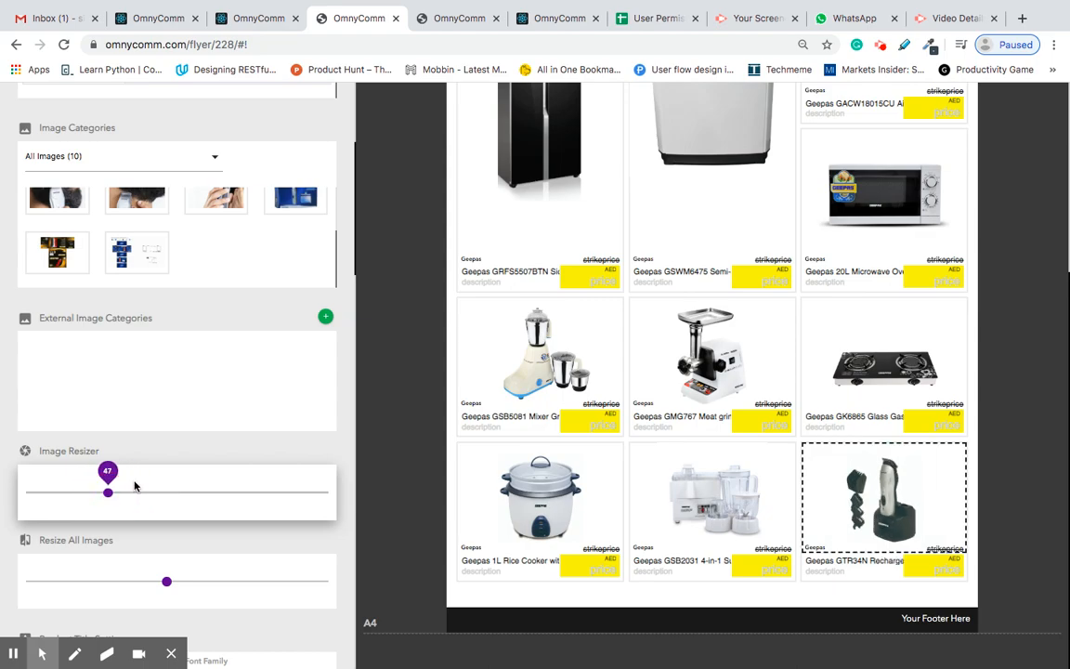
Review the resized images across the flyer and examine the Product Title and Price Box settings
{"action": "scroll", "coordinate": [558, 456], "scroll_direction": "up", "scroll_amount": 1}
{"action": "scroll", "coordinate": [558, 456], "scroll_direction": "up", "scroll_amount": 4}
{"action": "scroll", "coordinate": [557, 456], "scroll_direction": "down", "scroll_amount": 5}
{"action": "scroll", "coordinate": [557, 456], "scroll_direction": "up", "scroll_amount": 2}
{"action": "scroll", "coordinate": [557, 456], "scroll_direction": "down", "scroll_amount": 2}
{"action": "scroll", "coordinate": [706, 529], "scroll_direction": "up", "scroll_amount": 2}
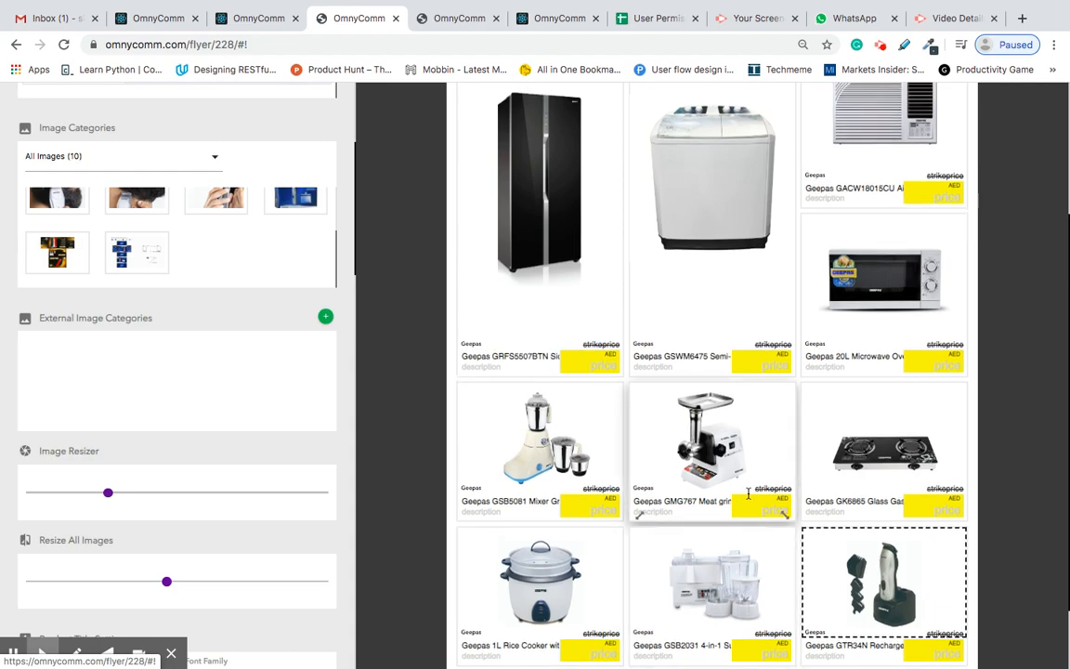
{"action": "scroll", "coordinate": [335, 465], "scroll_direction": "down", "scroll_amount": 3}
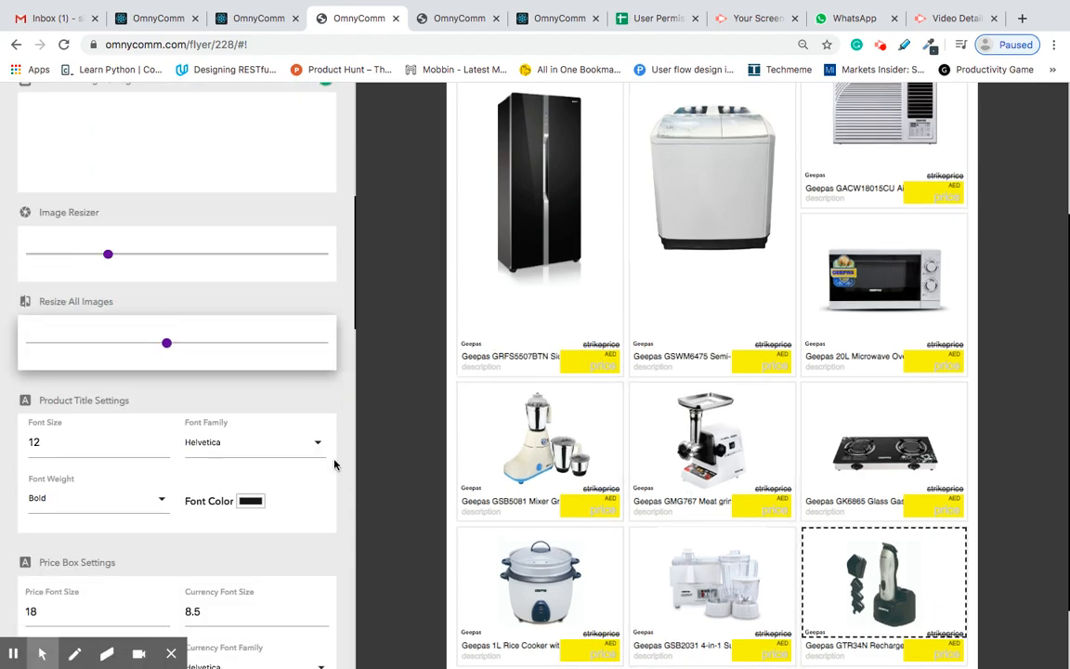
{"action": "scroll", "coordinate": [334, 464], "scroll_direction": "down", "scroll_amount": 1}
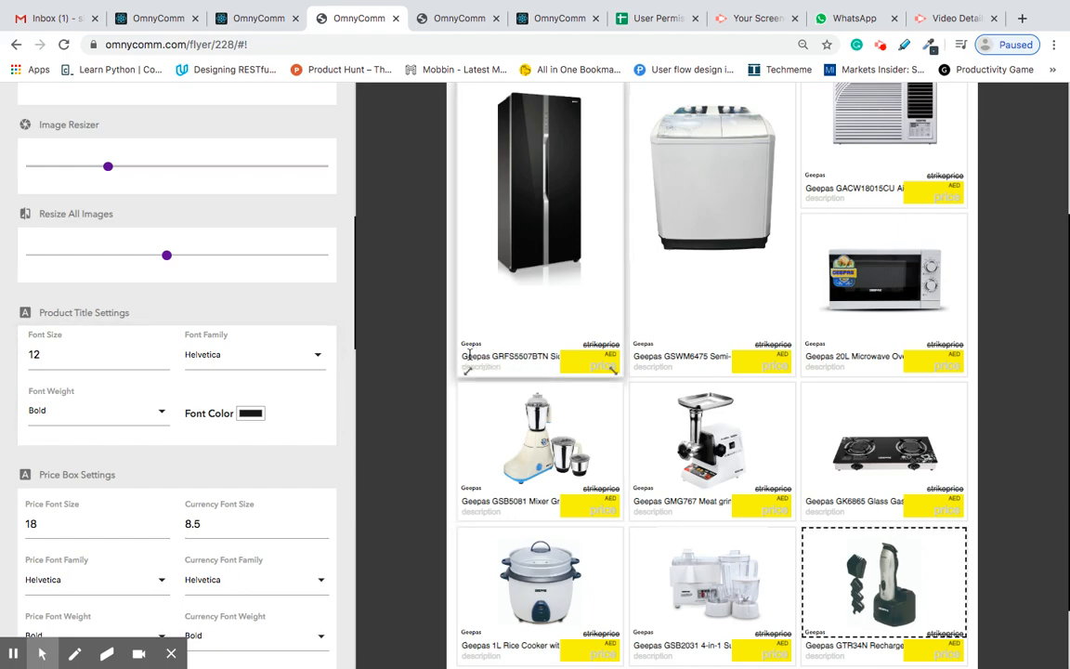
Remove the model number GRFS5507BTN from the Geepas refrigerator's product title
{"action": "left_click", "coordinate": [545, 357]}
{"action": "double_click", "coordinate": [495, 356]}
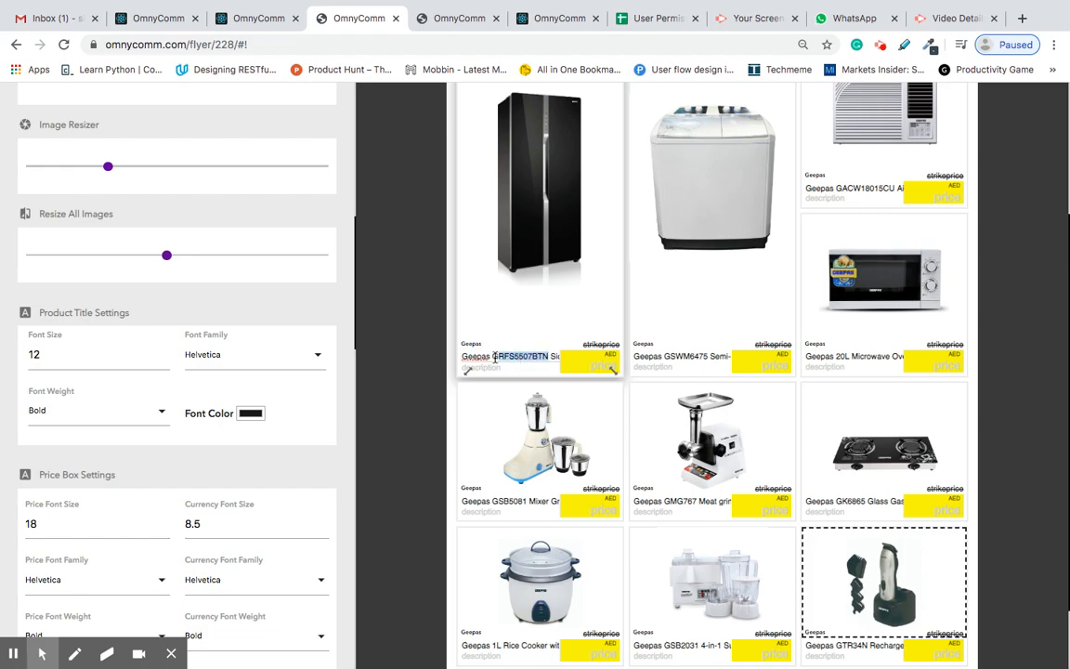
{"action": "key", "text": "BackSpace"}
Take the 550L capacity out of the refrigerator's title and enter "550L" as its description
{"action": "left_click", "coordinate": [544, 357]}
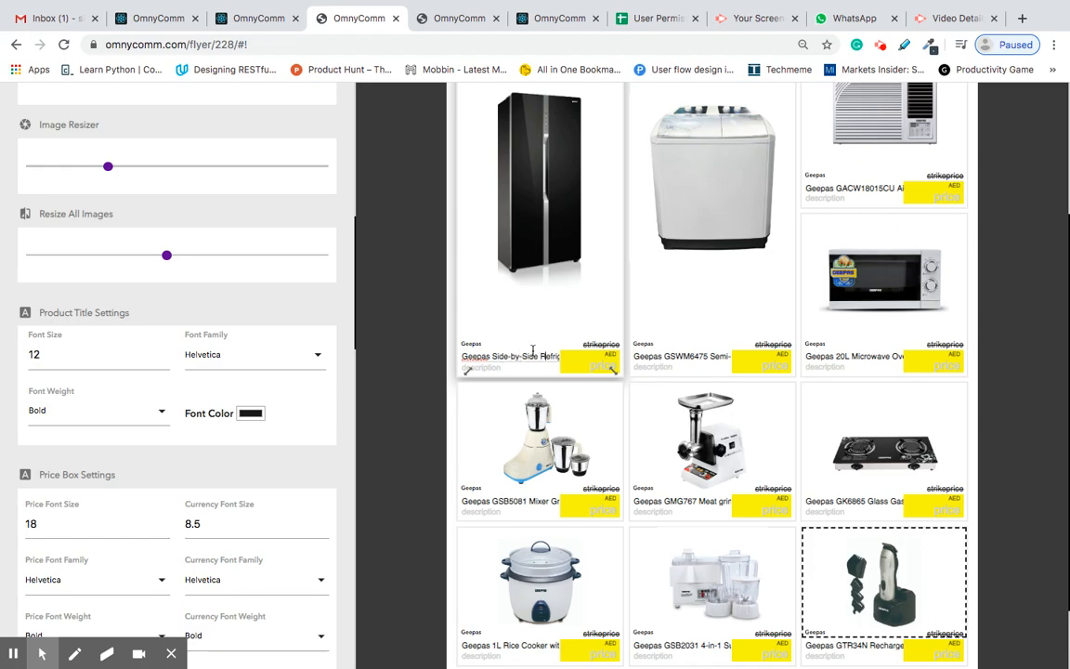
{"action": "key", "text": "End"}
{"action": "key", "text": "BackSpace"}
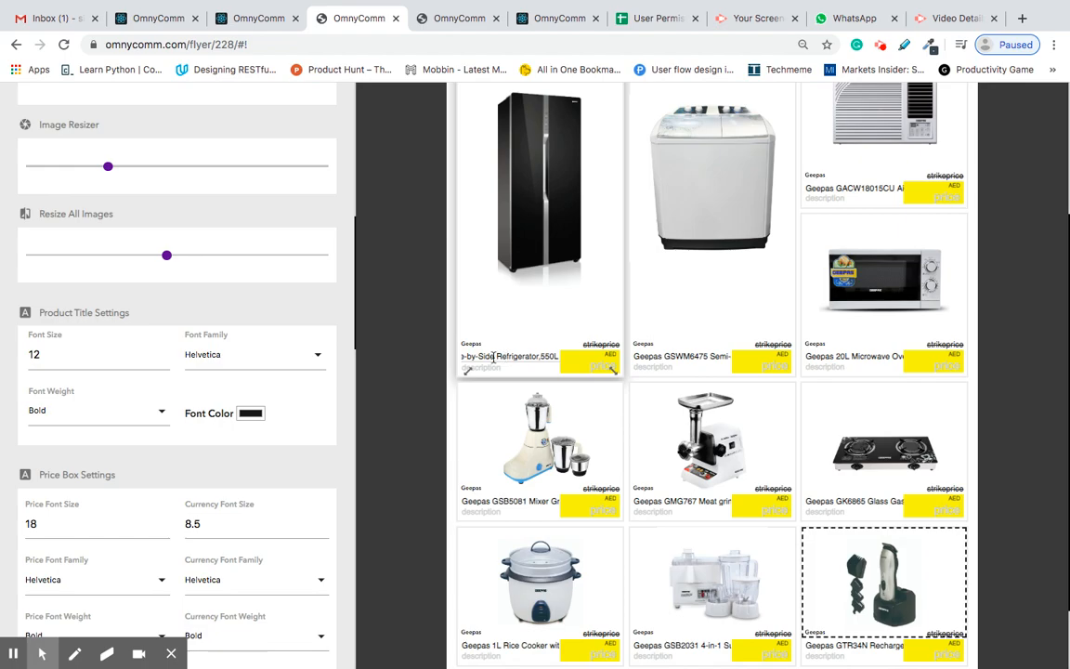
{"action": "left_click", "coordinate": [495, 366]}
{"action": "left_click", "coordinate": [495, 355]}
{"action": "left_click", "coordinate": [498, 367]}
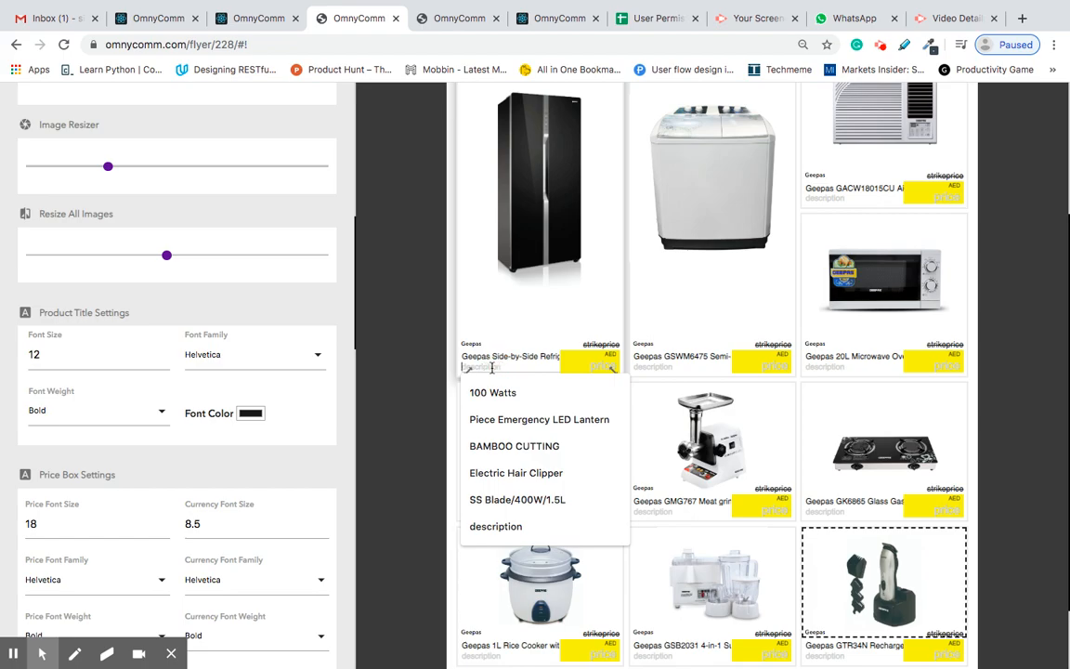
{"action": "left_click", "coordinate": [534, 352]}
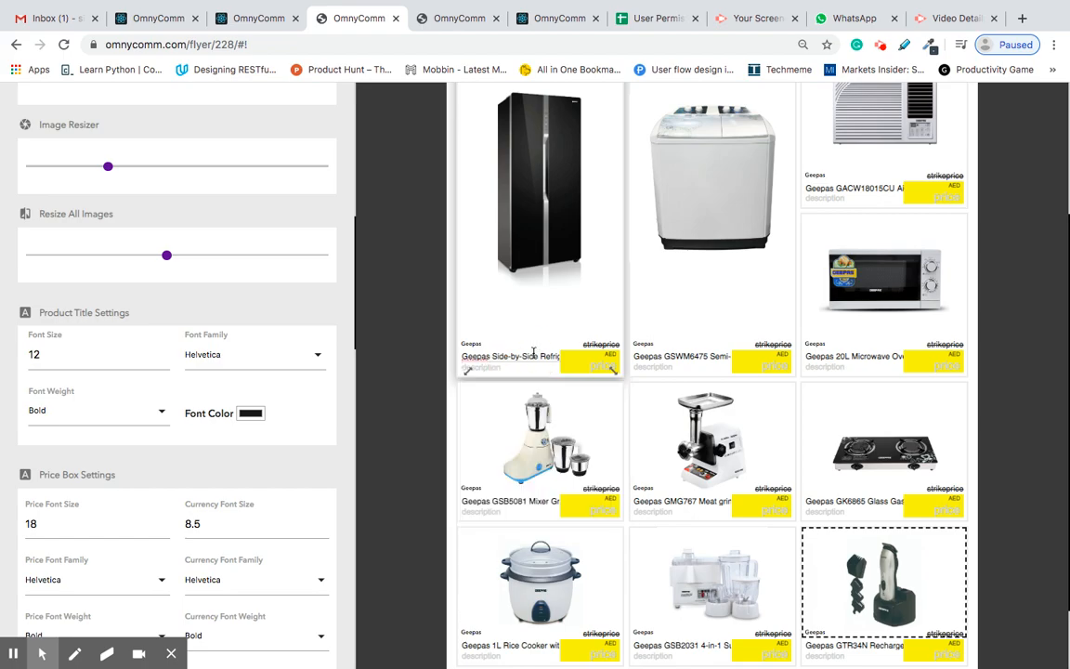
{"action": "key", "text": "Right"}
{"action": "key", "text": "Right"}
{"action": "key", "text": "Right"}
{"action": "key", "text": "Right"}
{"action": "key", "text": "Right"}
{"action": "key", "text": "BackSpace"}
{"action": "left_click", "coordinate": [491, 369]}
{"action": "type", "text": "550L"}
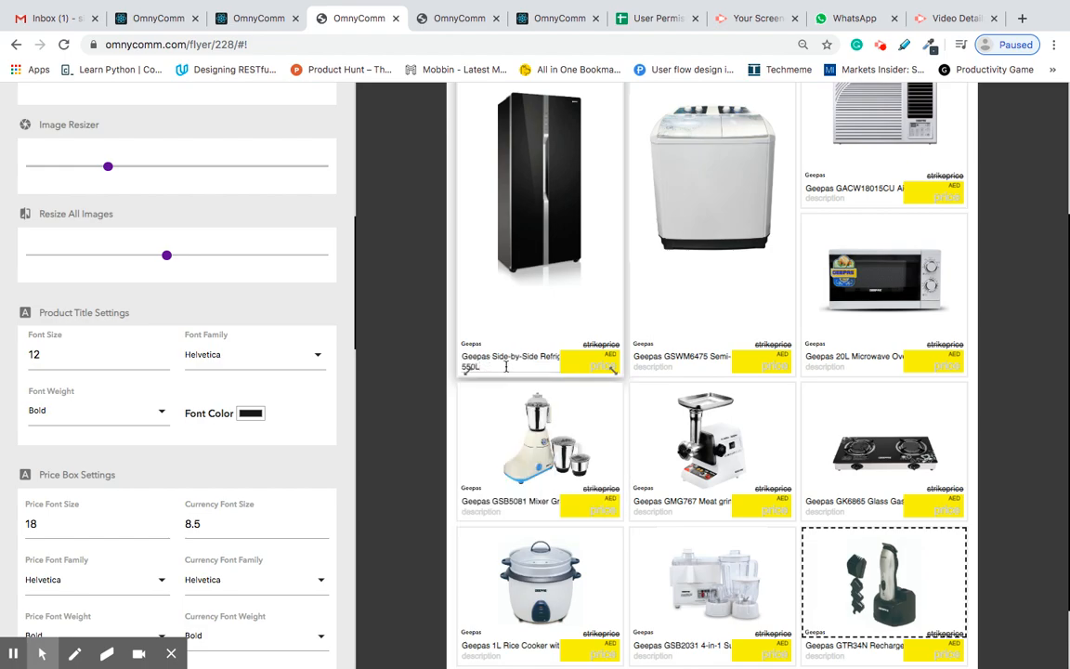
Move the word "Refrigerator," from the refrigerator's title to the start of its description, before 550L
{"action": "left_click", "coordinate": [541, 357]}
{"action": "double_click", "coordinate": [542, 356]}
{"action": "key", "text": "ctrl+c"}
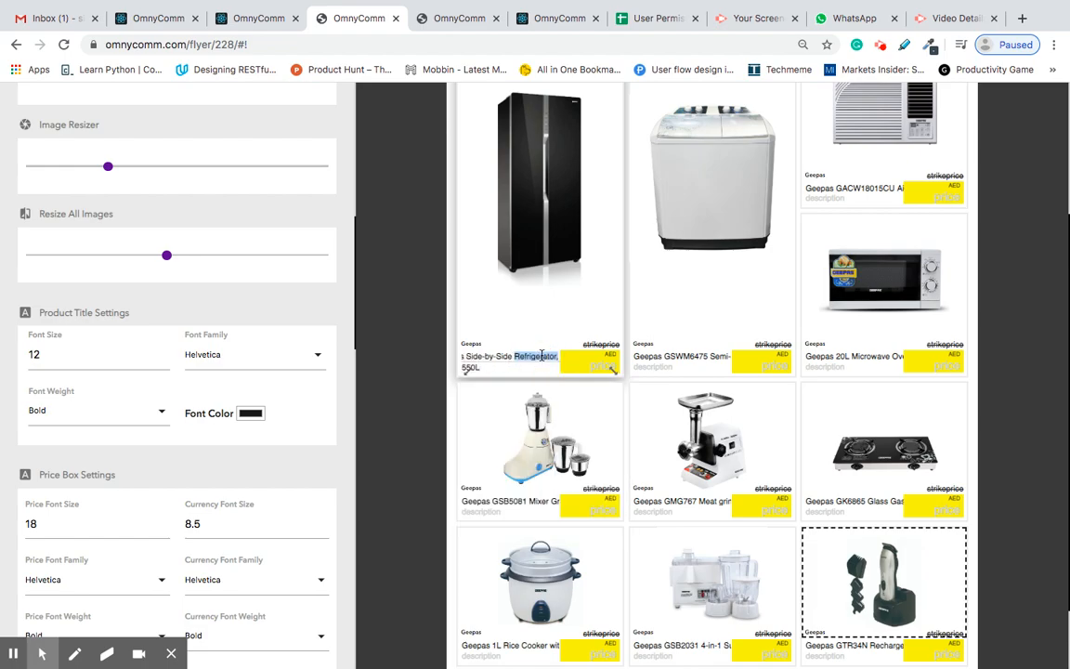
{"action": "key", "text": "BackSpace"}
{"action": "left_click", "coordinate": [487, 367]}
{"action": "key", "text": "ctrl+v"}
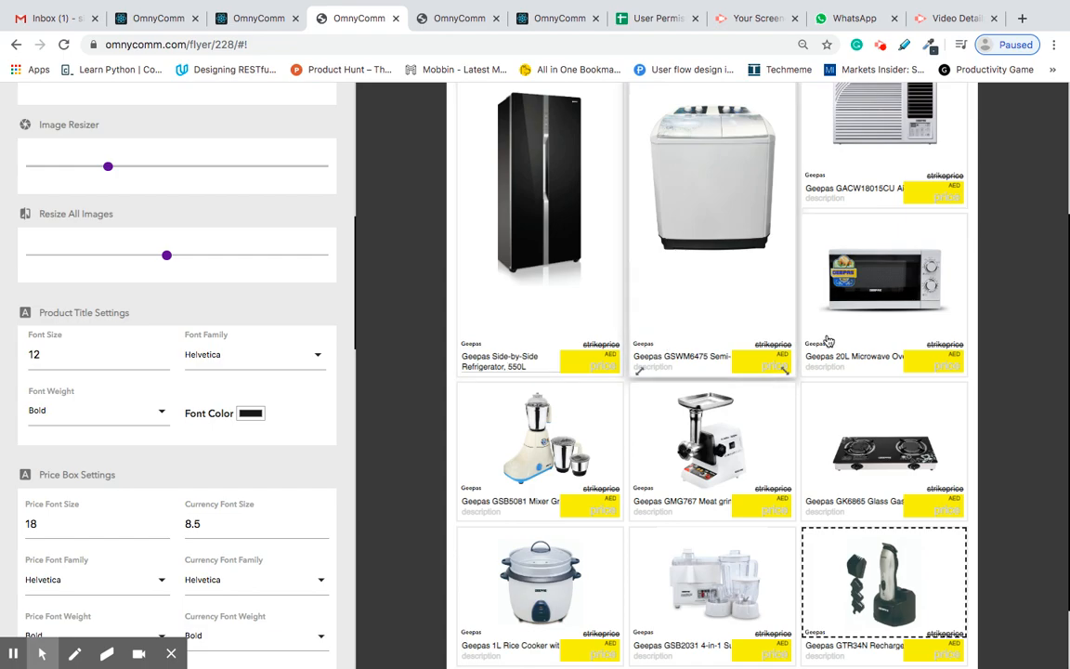
Open the font family choices in the Product Title Settings
{"action": "scroll", "coordinate": [759, 296], "scroll_direction": "up", "scroll_amount": 2}
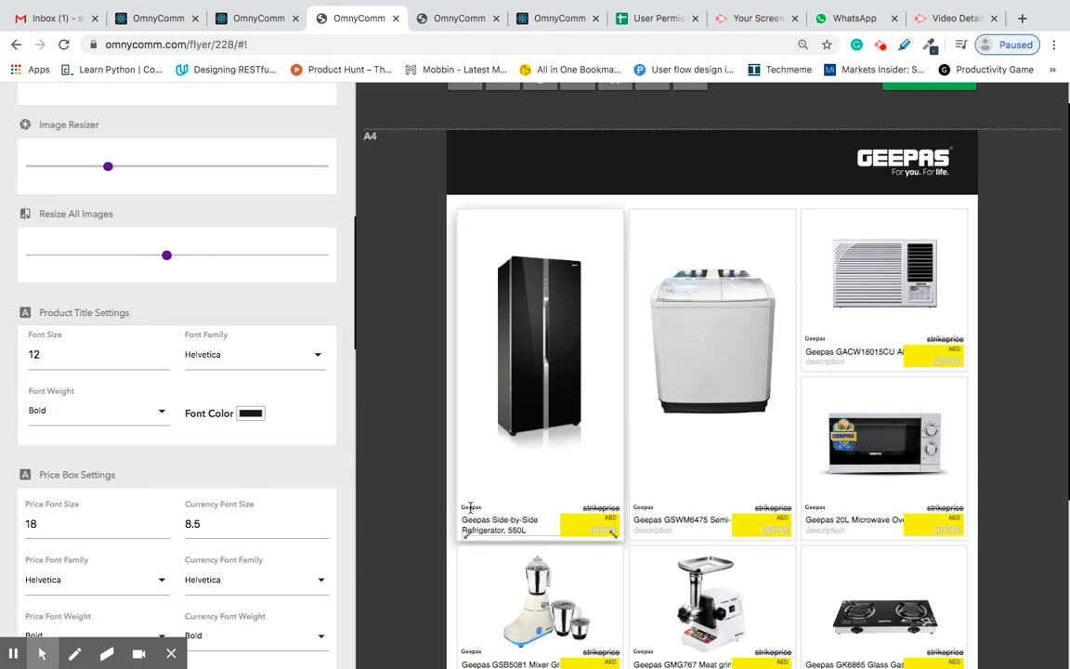
{"action": "scroll", "coordinate": [421, 517], "scroll_direction": "down", "scroll_amount": 1}
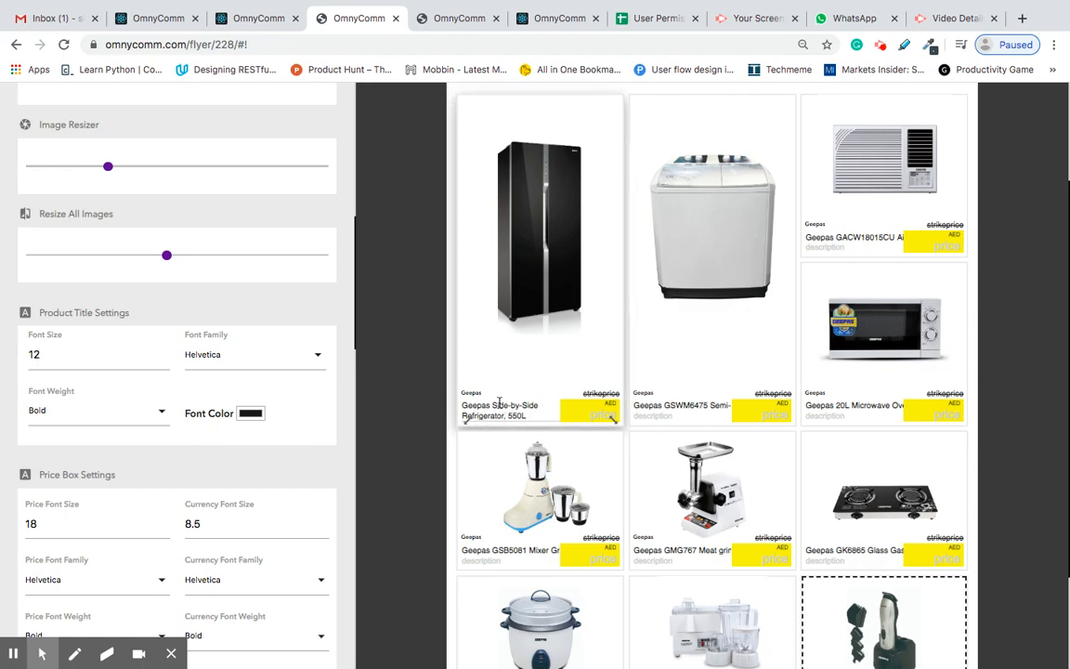
{"action": "left_click", "coordinate": [294, 361]}
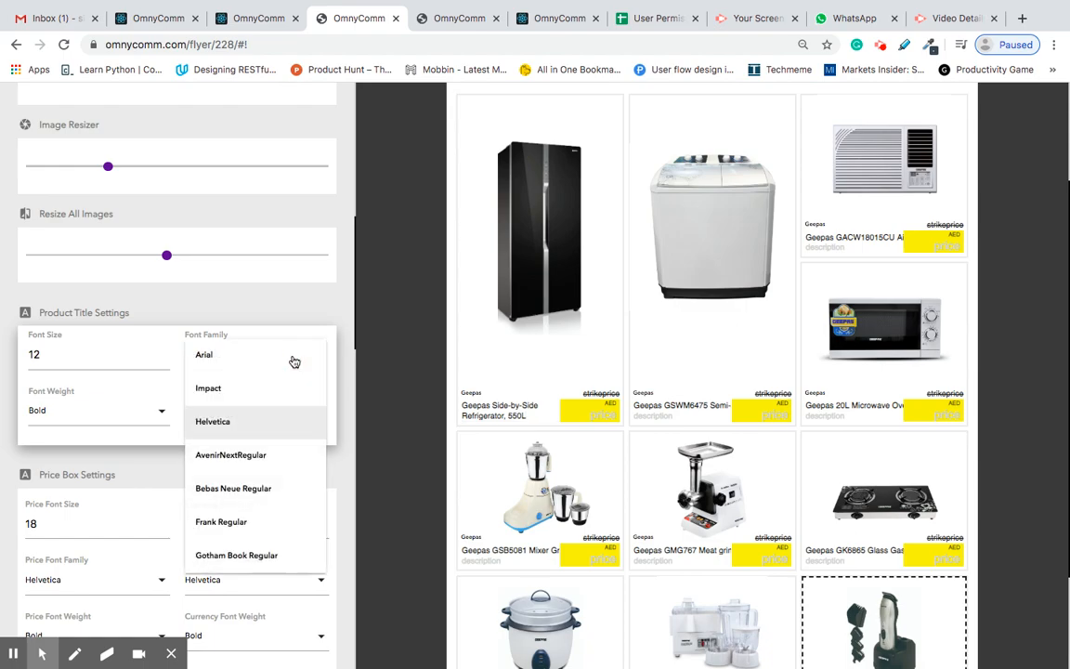
Try Impact, AvenirNextRegular and Bebas Neue Regular for the product titles, and settle on the Frank Regular font family
{"action": "left_click", "coordinate": [262, 391]}
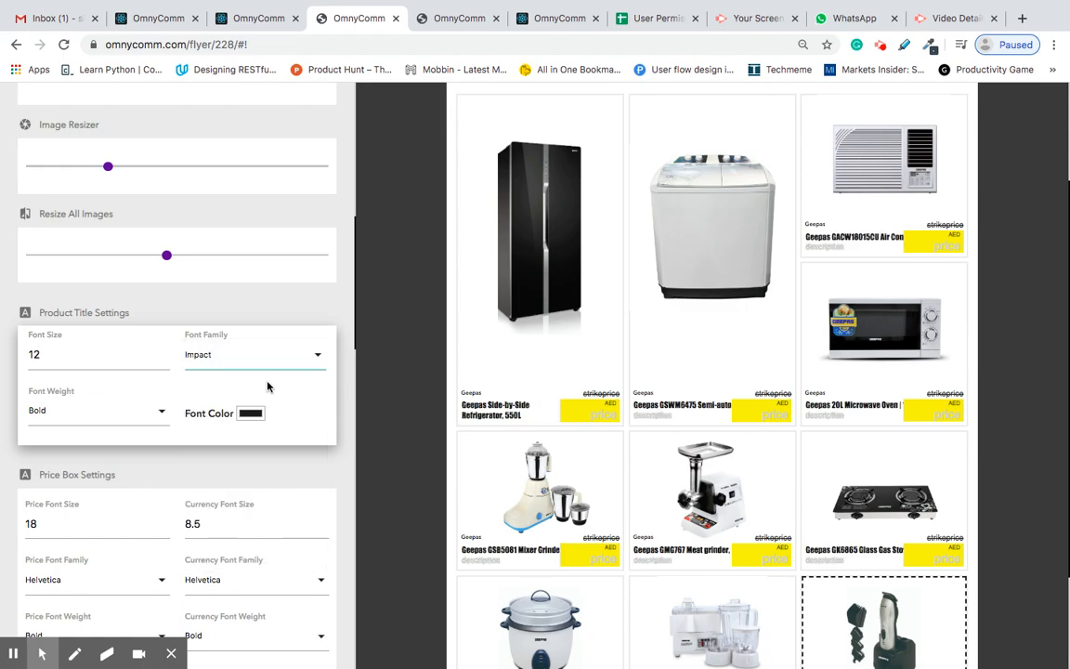
{"action": "left_click", "coordinate": [301, 352]}
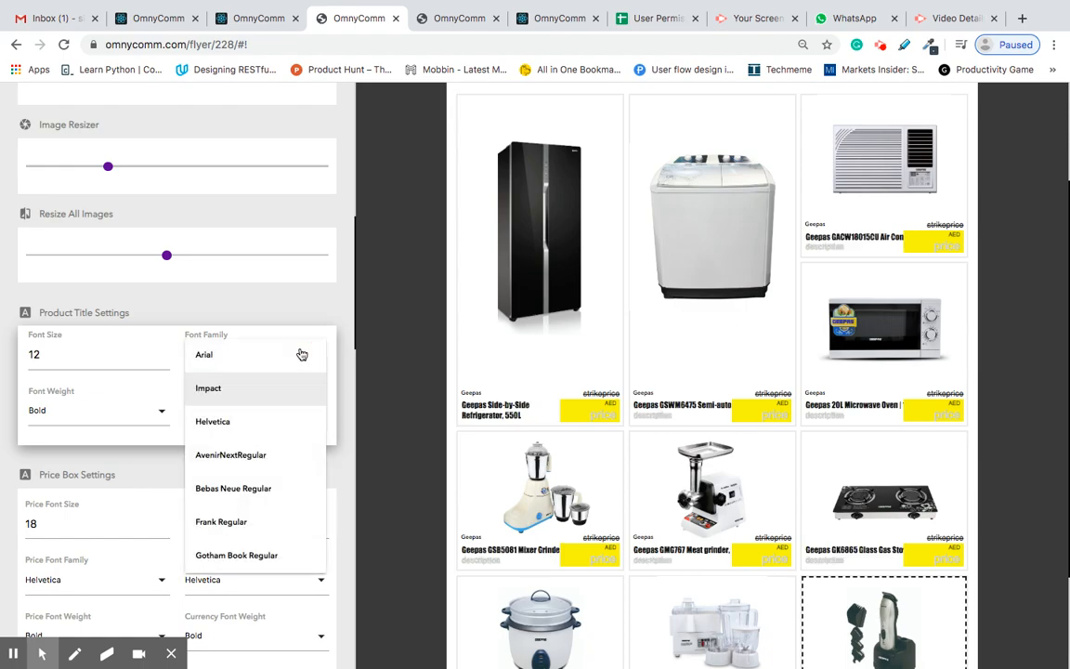
{"action": "left_click", "coordinate": [268, 456]}
{"action": "left_click", "coordinate": [304, 362]}
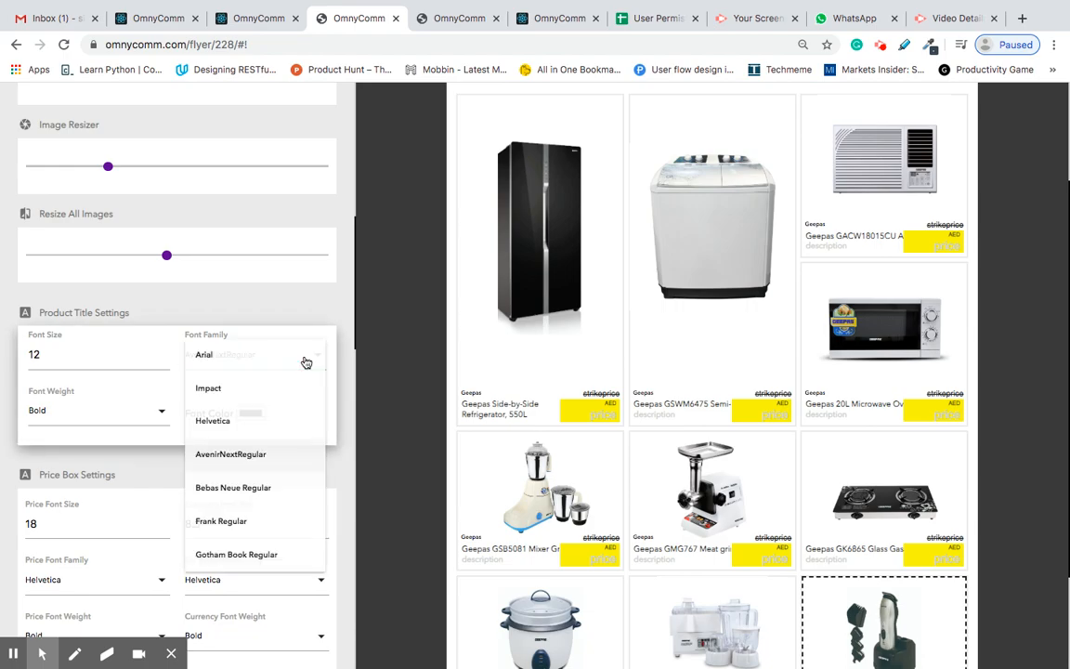
{"action": "left_click", "coordinate": [262, 495]}
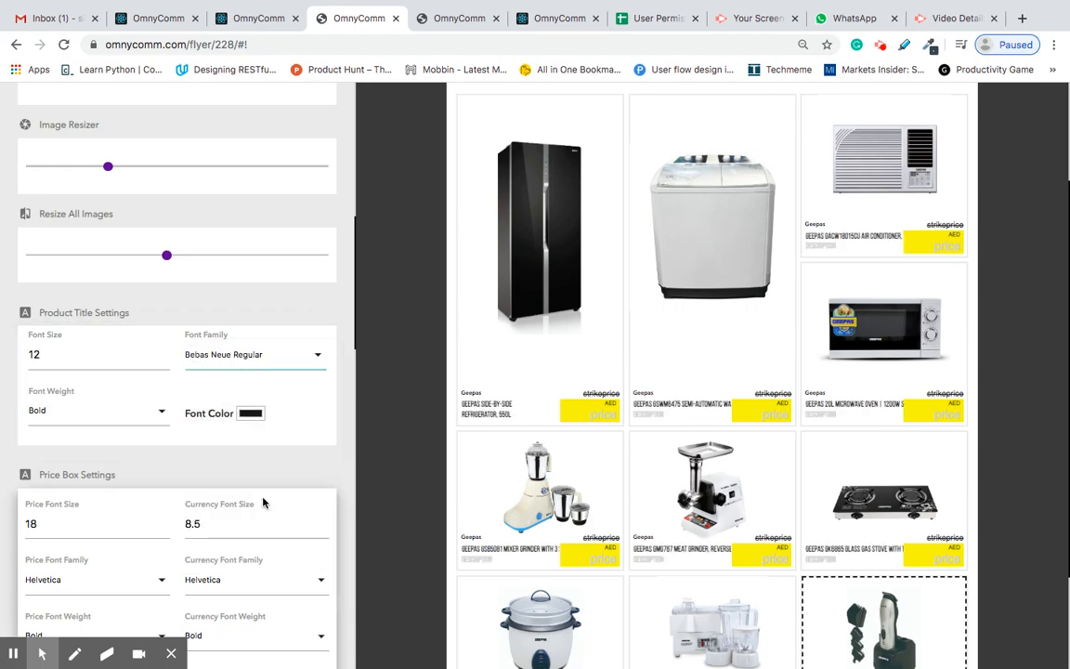
{"action": "left_click", "coordinate": [319, 363]}
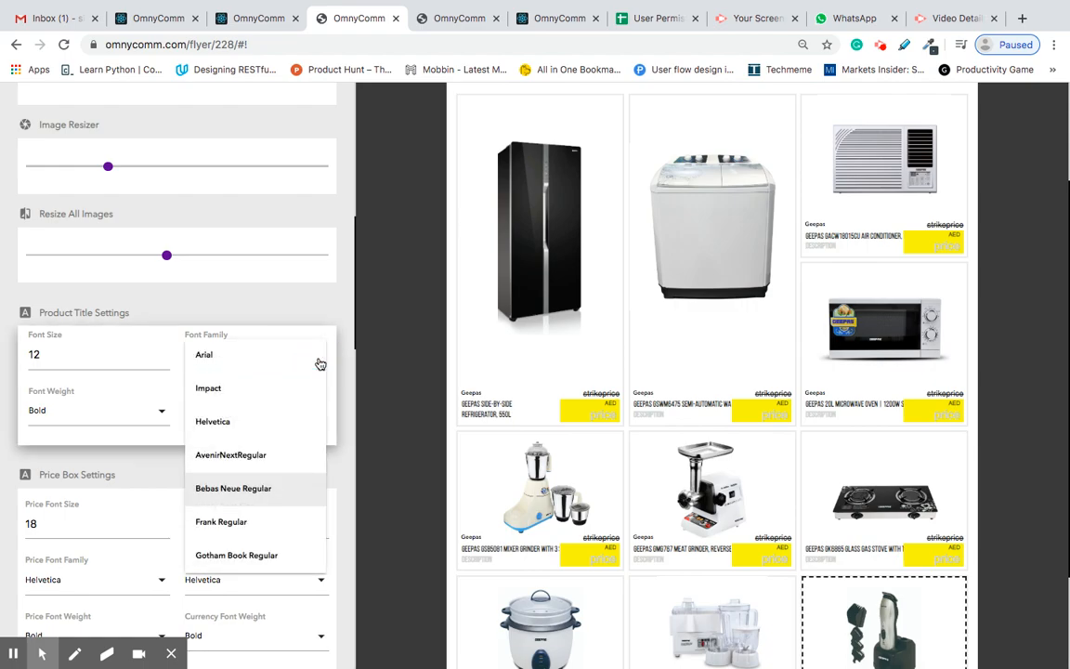
{"action": "left_click", "coordinate": [289, 522]}
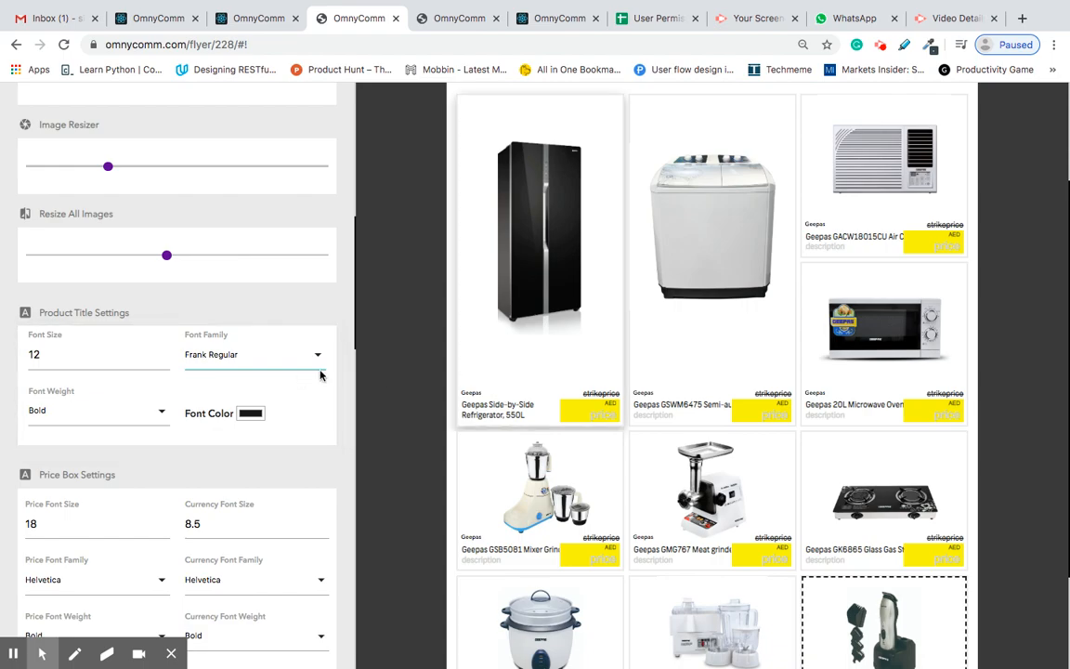
Keep the product title font weight at Bold and set the title font size to 14
{"action": "left_click", "coordinate": [152, 411]}
{"action": "left_click", "coordinate": [150, 412]}
{"action": "left_click", "coordinate": [145, 415]}
{"action": "left_click", "coordinate": [134, 451]}
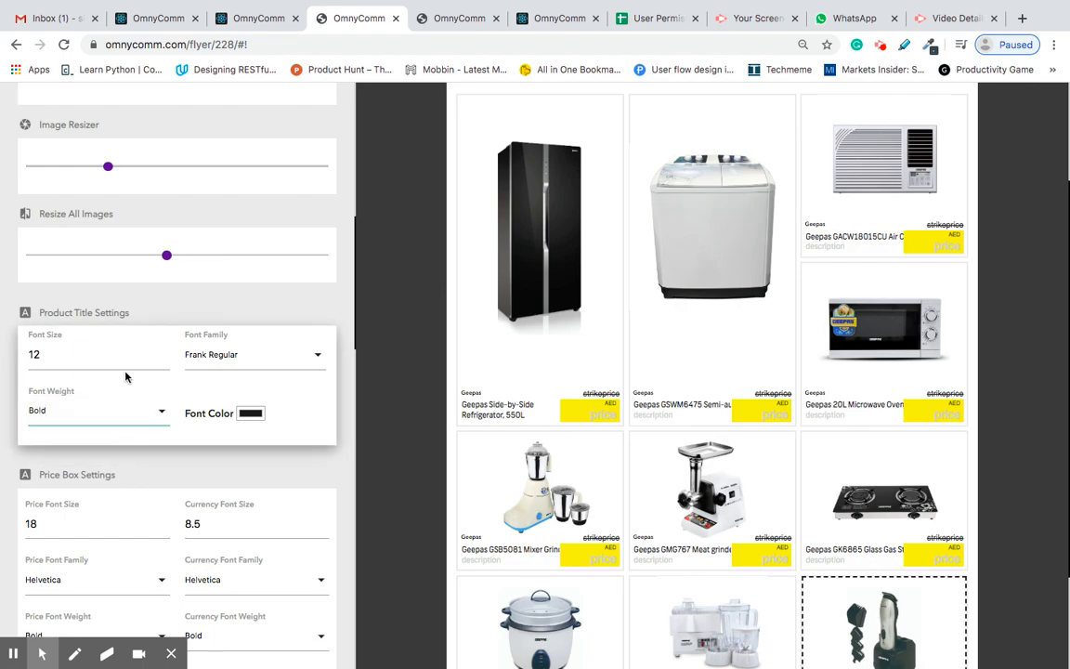
{"action": "left_click", "coordinate": [166, 355]}
{"action": "left_click", "coordinate": [166, 355]}
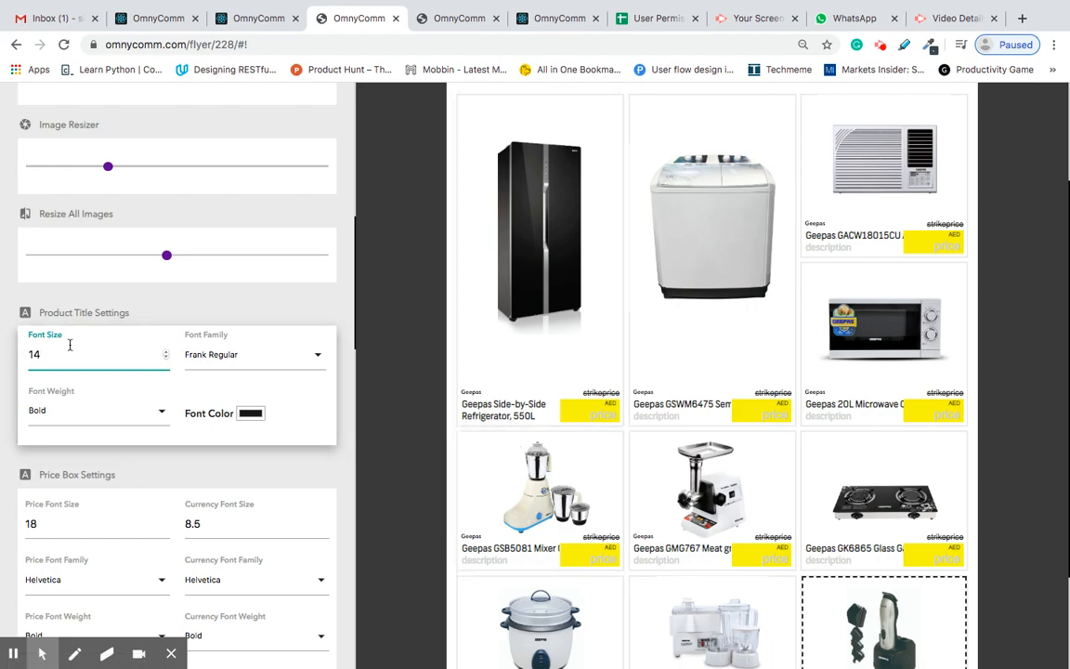
Compare several colors for the product titles, including Eggplant and Midnight, and apply the Lead color
{"action": "left_click", "coordinate": [249, 413]}
{"action": "left_click", "coordinate": [212, 305]}
{"action": "left_click", "coordinate": [280, 306]}
{"action": "left_click", "coordinate": [326, 307]}
{"action": "left_click", "coordinate": [305, 305]}
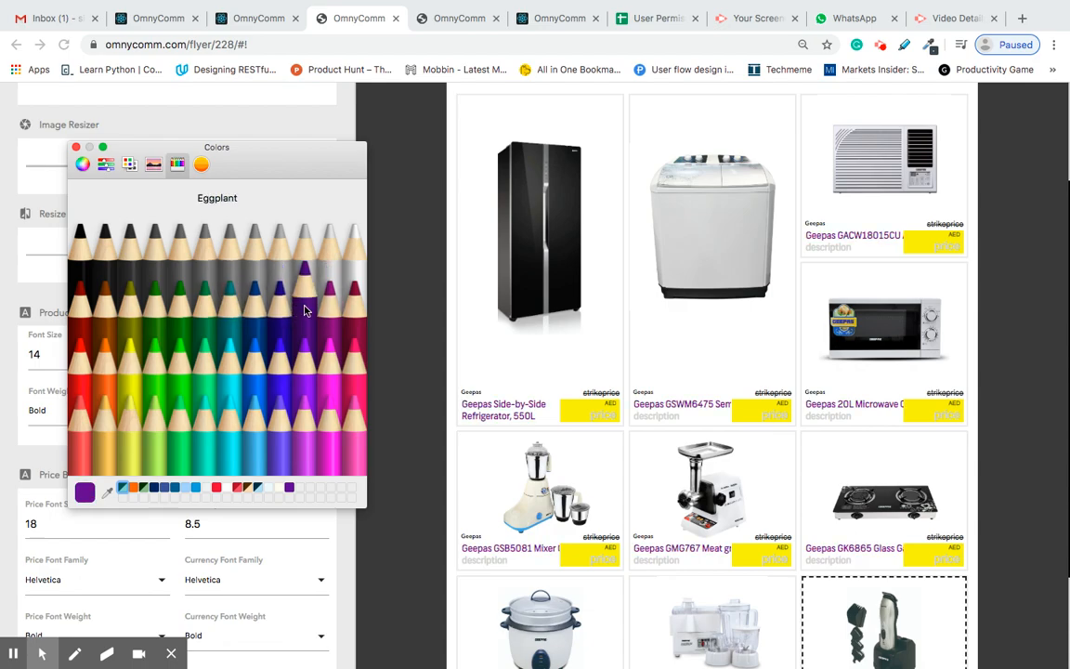
{"action": "left_click", "coordinate": [279, 305]}
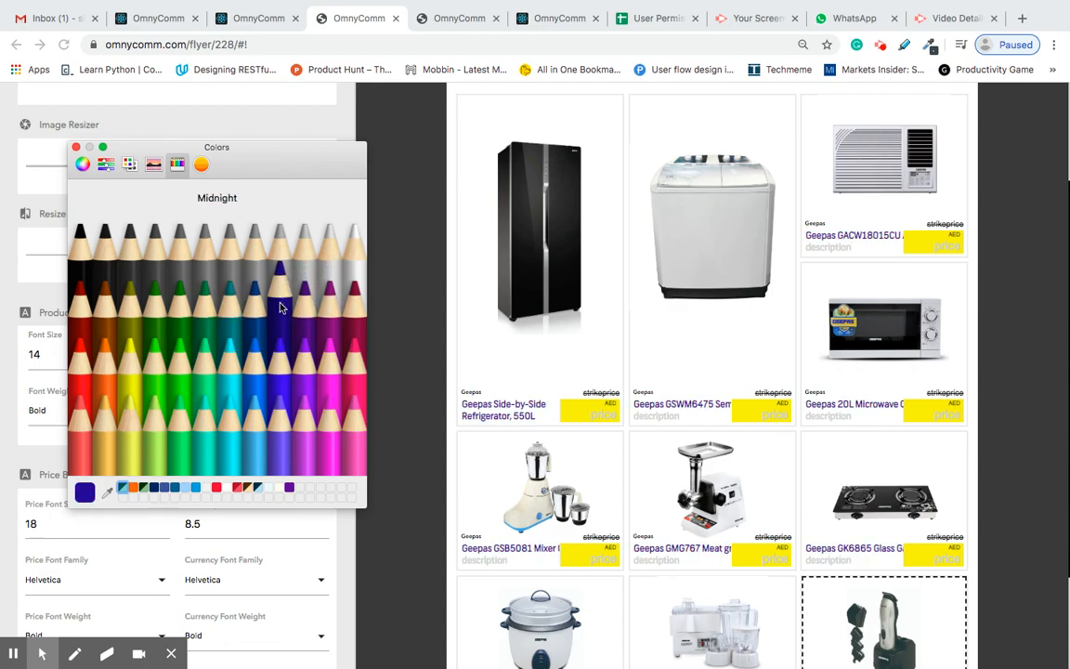
{"action": "left_click", "coordinate": [104, 228]}
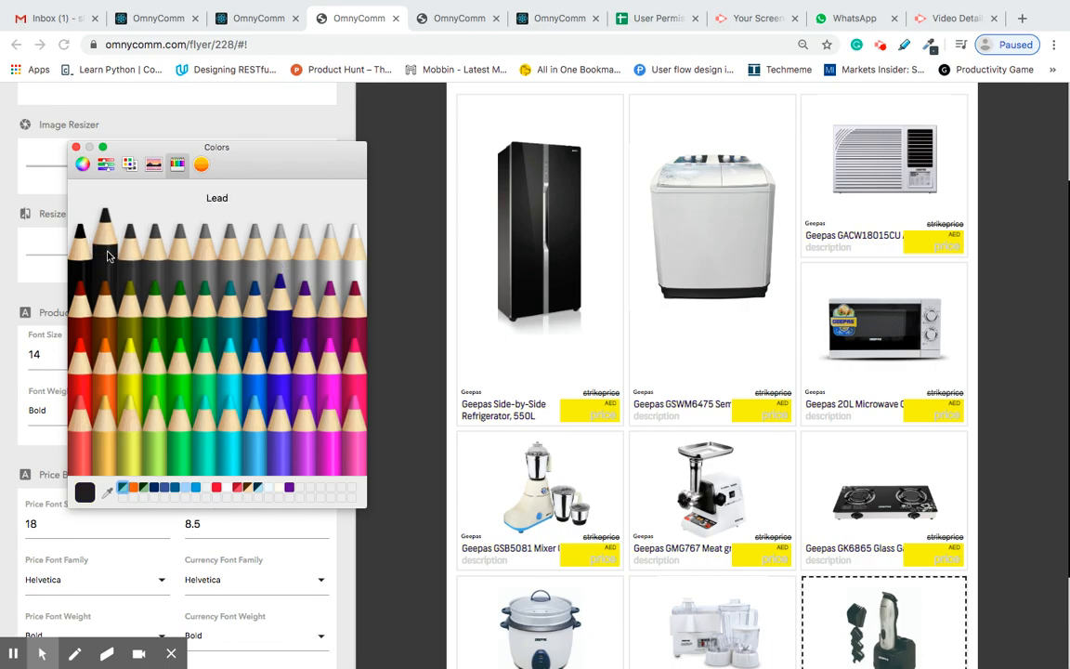
{"action": "left_click", "coordinate": [76, 146]}
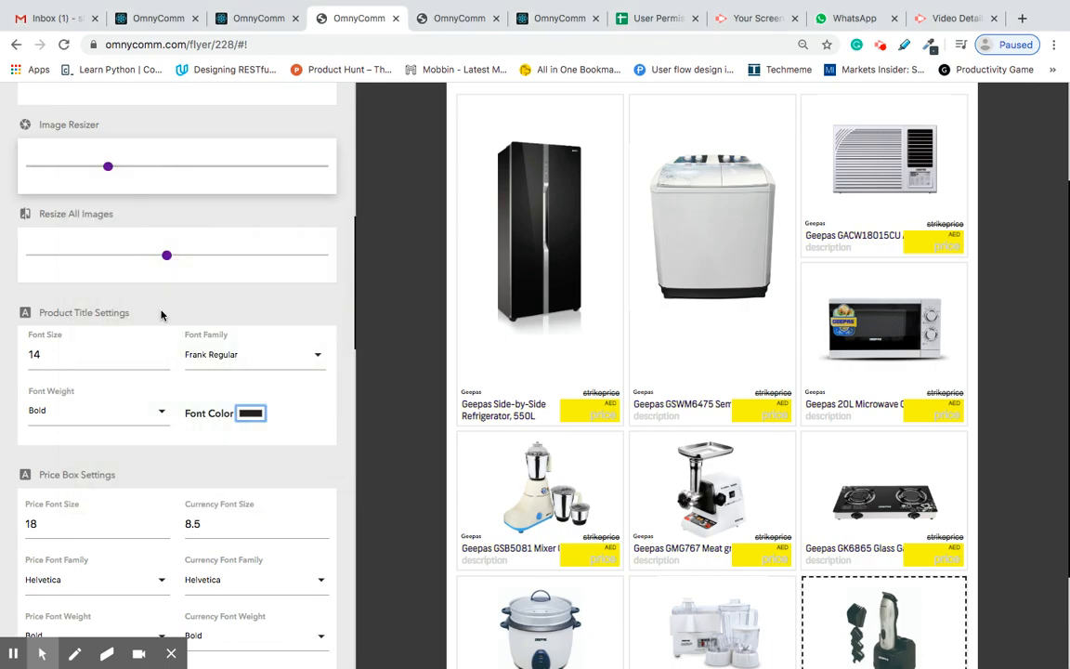
Enter 2500 as the side-by-side refrigerator's price and 2750 as its strike price
{"action": "scroll", "coordinate": [297, 474], "scroll_direction": "down", "scroll_amount": 1}
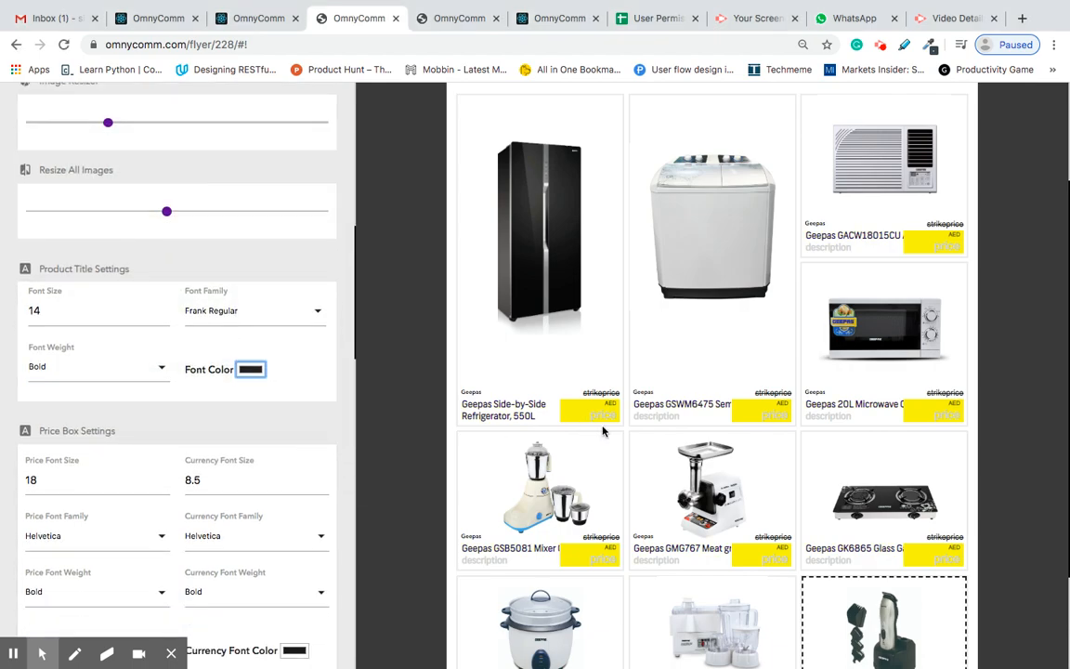
{"action": "scroll", "coordinate": [320, 432], "scroll_direction": "down", "scroll_amount": 4}
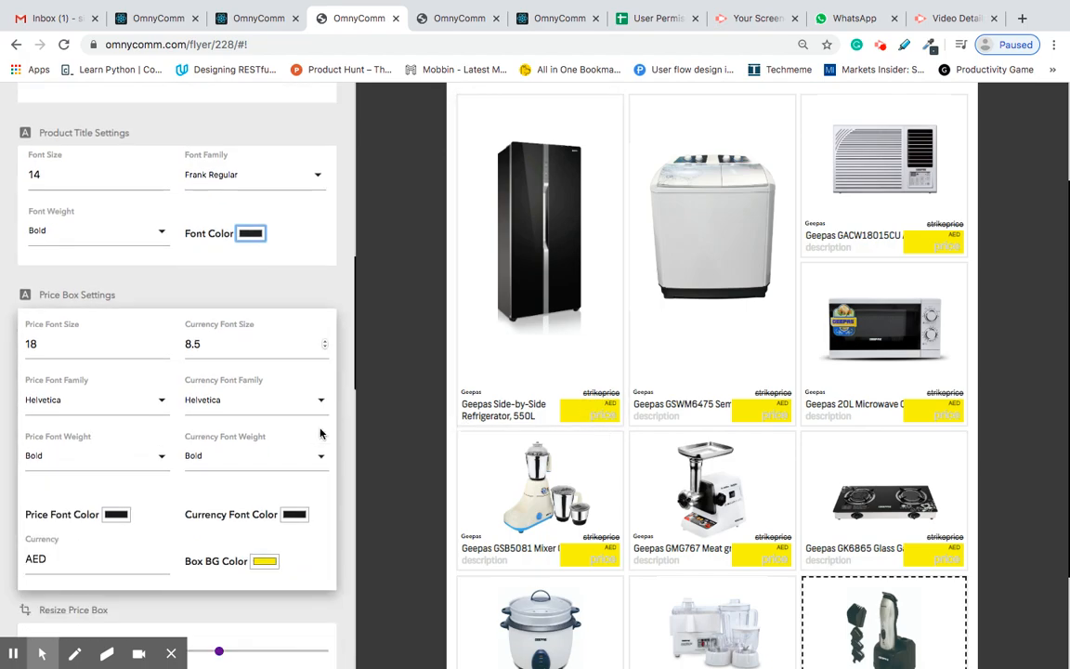
{"action": "left_click", "coordinate": [592, 415]}
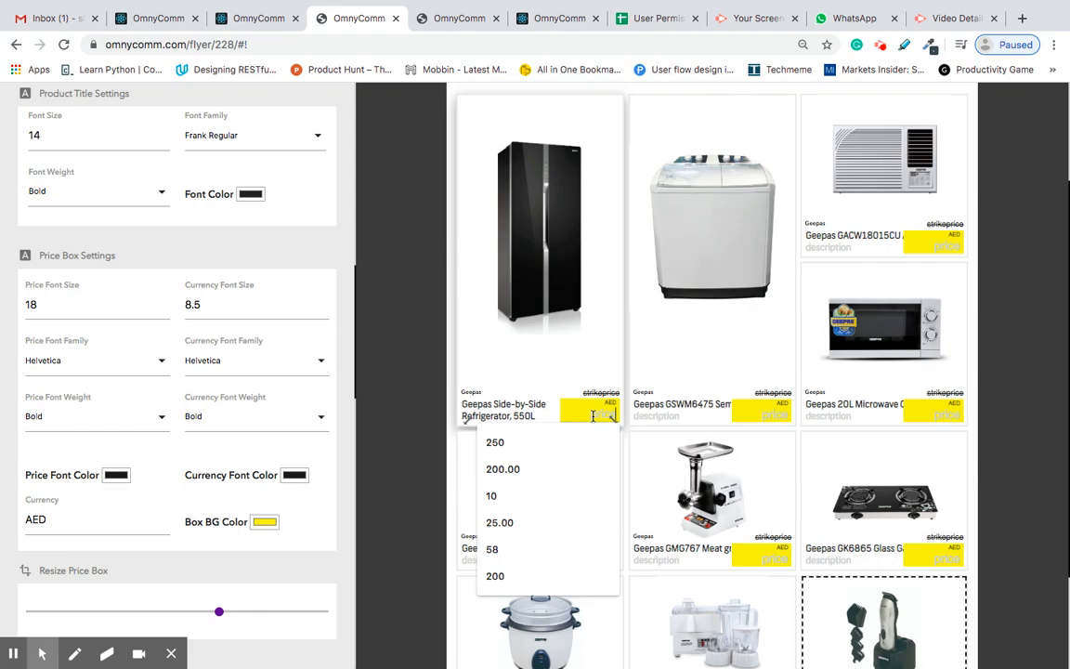
{"action": "type", "text": "250"}
{"action": "key", "text": "BackSpace"}
{"action": "key", "text": "BackSpace"}
{"action": "key", "text": "BackSpace"}
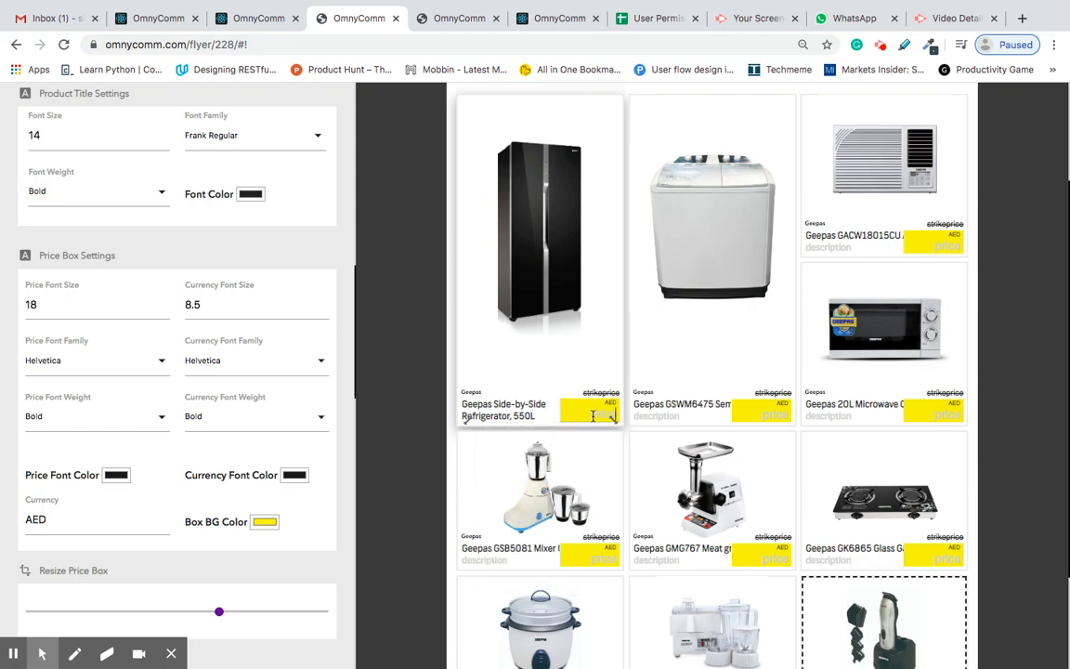
{"action": "type", "text": "250"}
{"action": "right_click", "coordinate": [592, 393]}
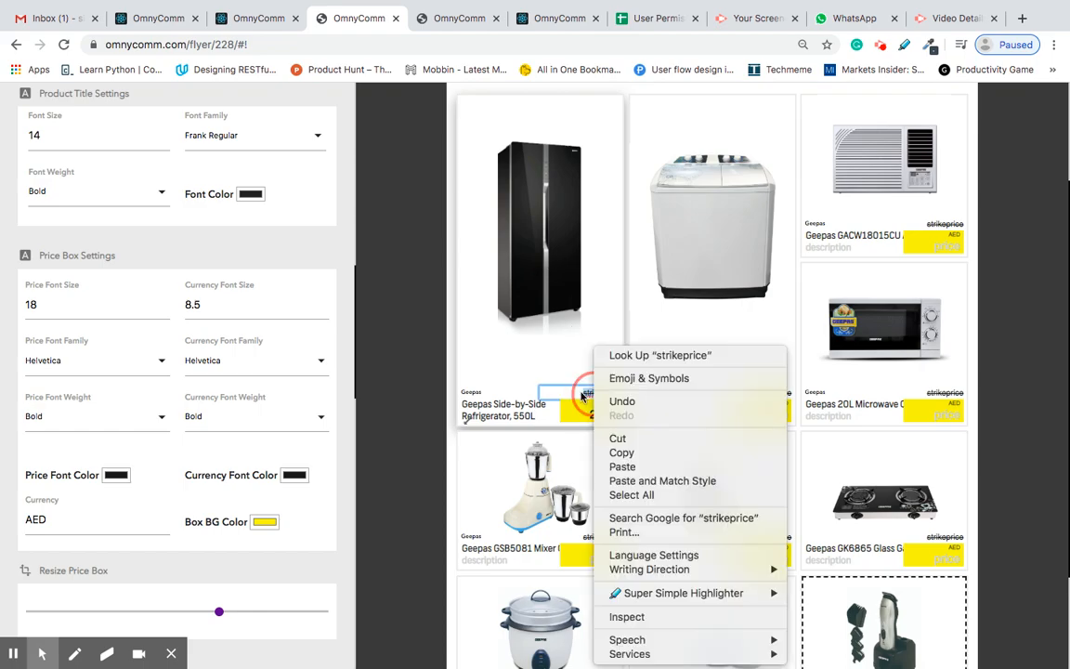
{"action": "left_click", "coordinate": [585, 394]}
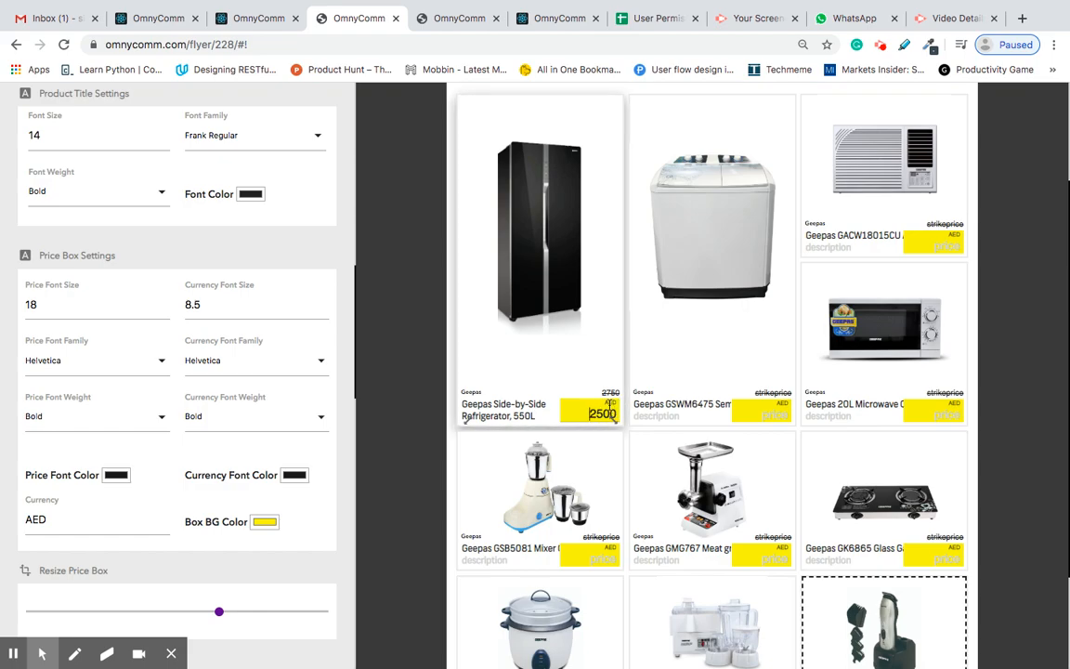
Set the price font size to 25 and the price font family to Bebas Neue Regular
{"action": "left_click", "coordinate": [165, 307]}
{"action": "left_click", "coordinate": [165, 301]}
{"action": "left_click", "coordinate": [165, 302]}
{"action": "left_click", "coordinate": [166, 302]}
{"action": "left_click", "coordinate": [166, 302]}
{"action": "left_click", "coordinate": [165, 301]}
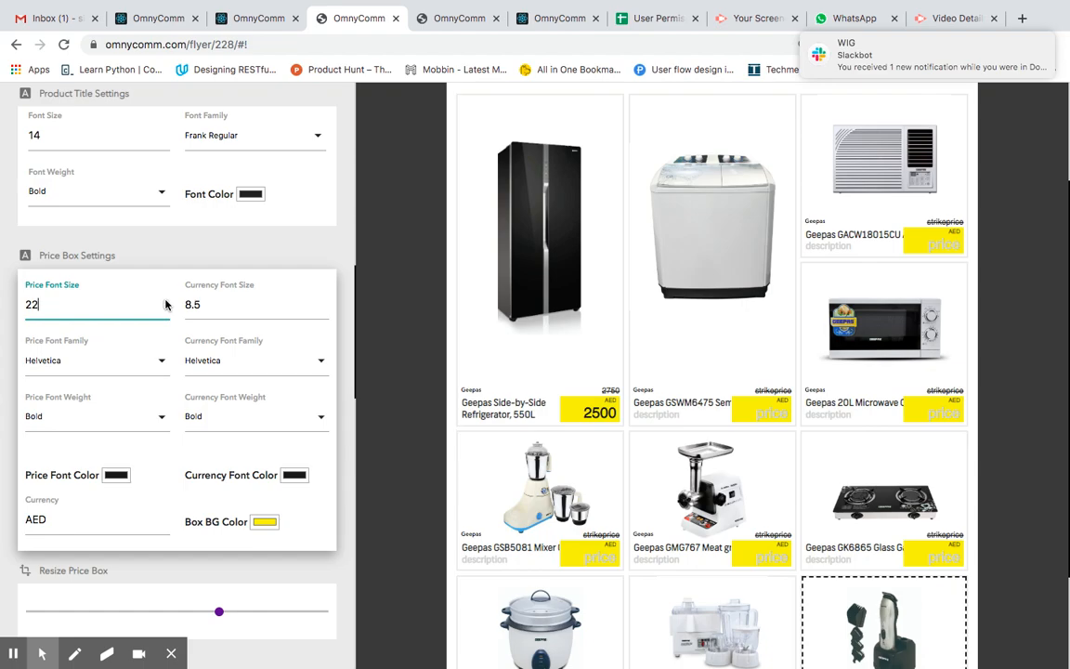
{"action": "left_click", "coordinate": [165, 301]}
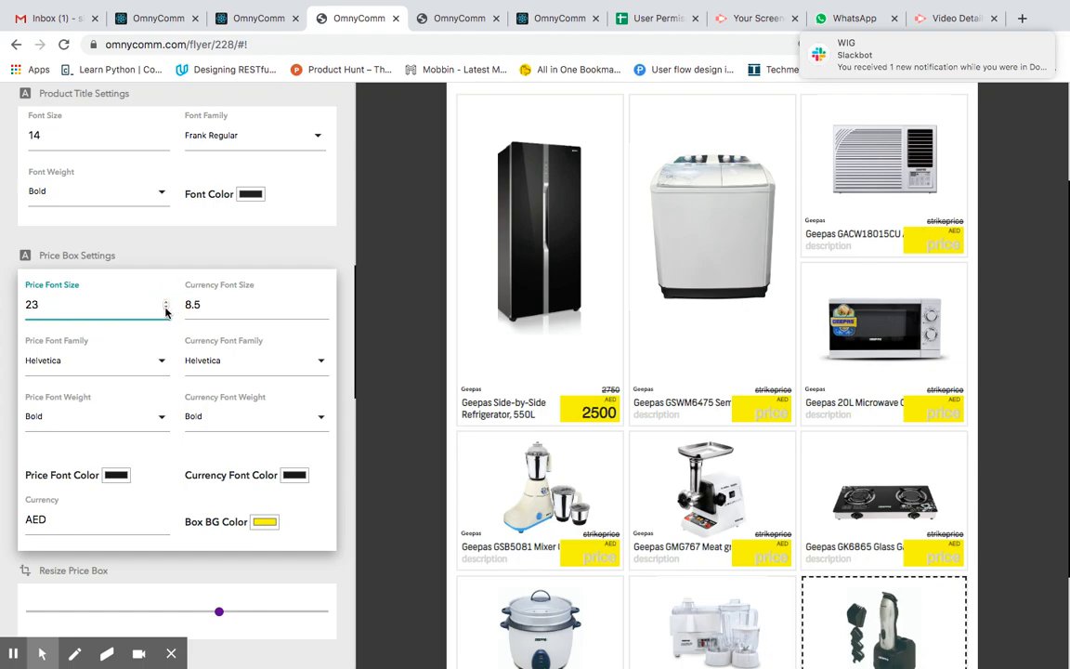
{"action": "left_click", "coordinate": [165, 302]}
{"action": "left_click", "coordinate": [166, 303]}
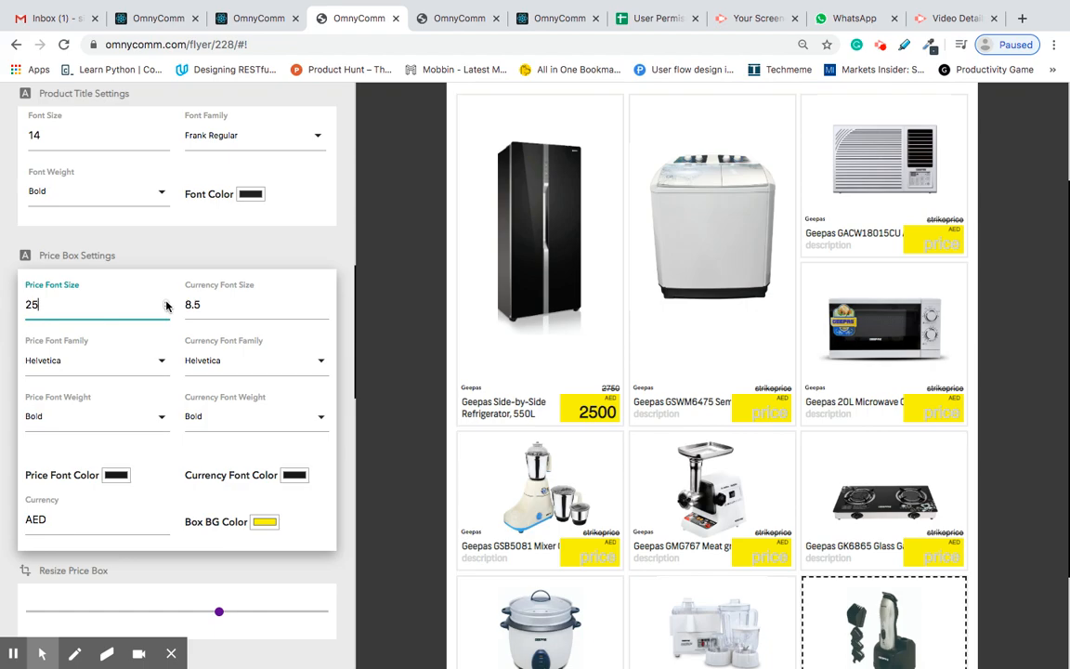
{"action": "left_click", "coordinate": [162, 361]}
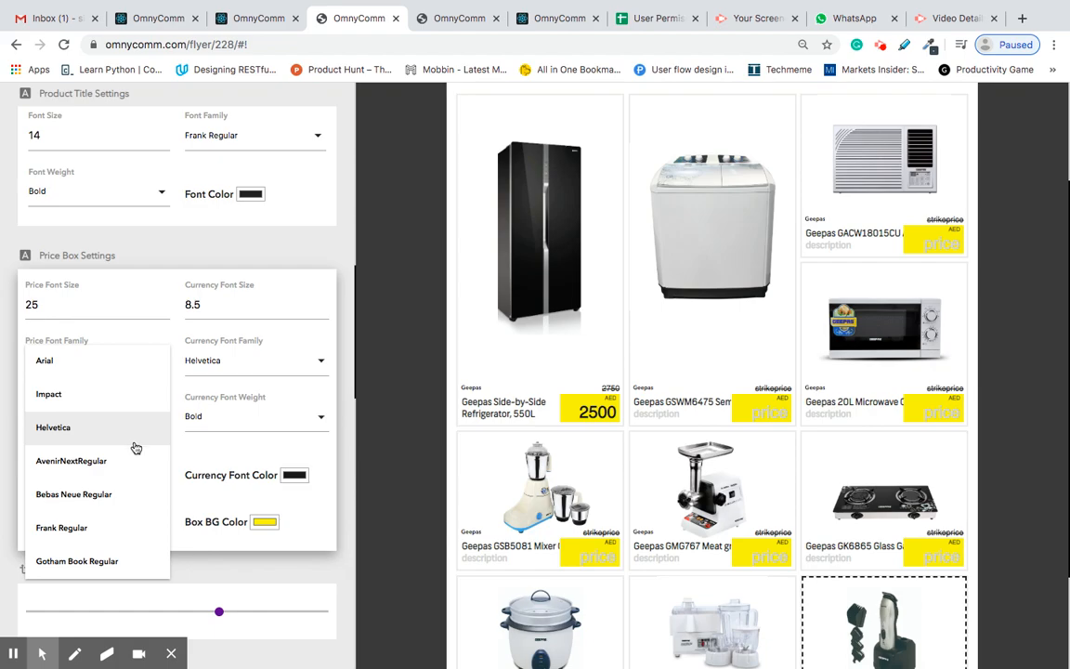
{"action": "left_click", "coordinate": [126, 493]}
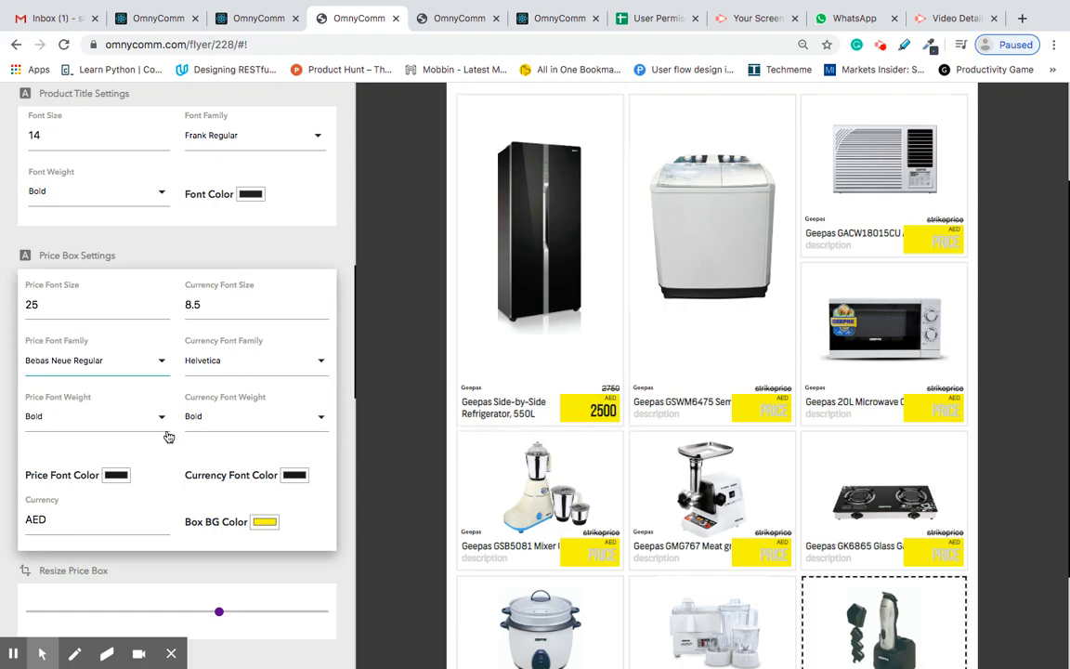
Set the currency font size in the price boxes to 10.5
{"action": "left_click", "coordinate": [325, 302]}
{"action": "left_click", "coordinate": [325, 302]}
{"action": "left_click", "coordinate": [325, 302]}
{"action": "left_click", "coordinate": [324, 306]}
{"action": "left_click", "coordinate": [324, 306]}
{"action": "left_click", "coordinate": [324, 302]}
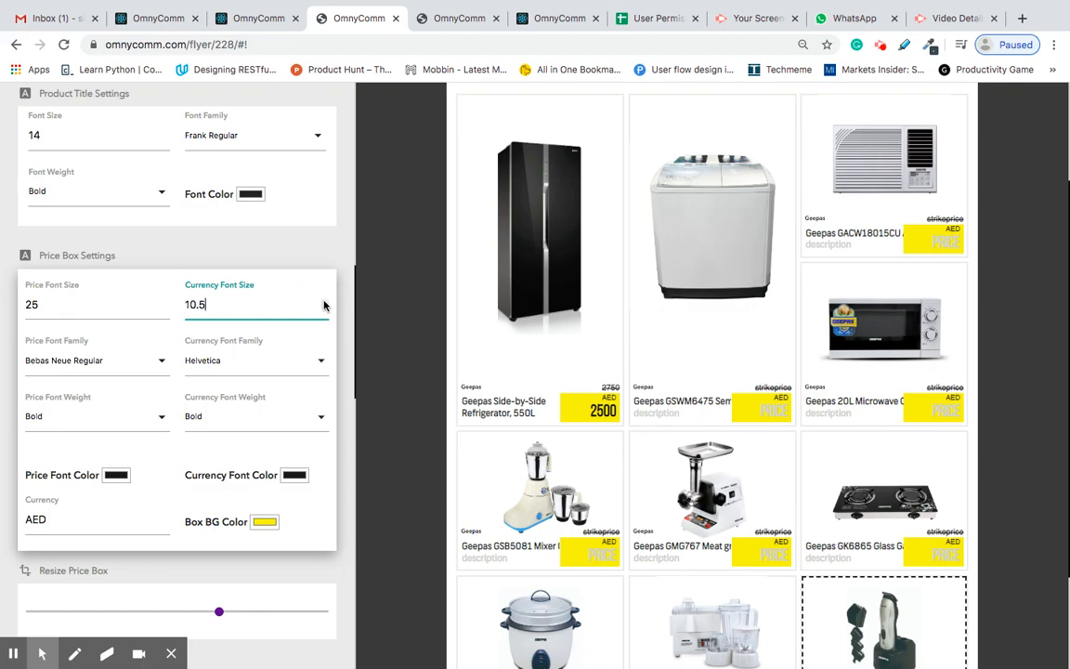
Try AvenirNextRegular and Bebas Neue Regular for the currency text, and settle on the Frank Regular font family
{"action": "left_click", "coordinate": [319, 362]}
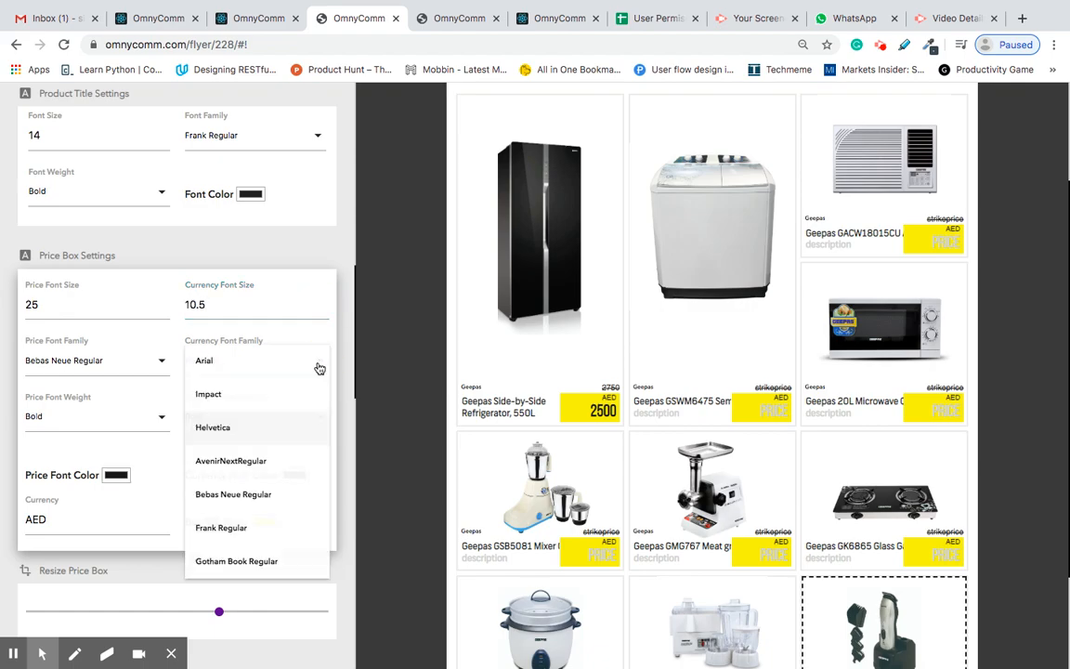
{"action": "left_click", "coordinate": [259, 463]}
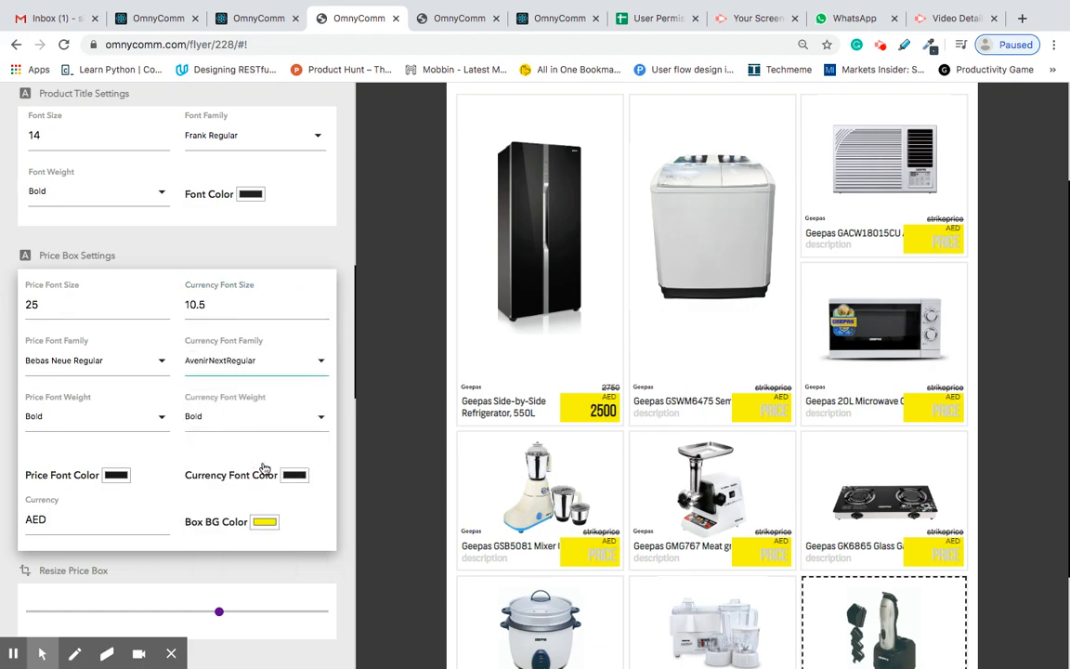
{"action": "left_click", "coordinate": [305, 367]}
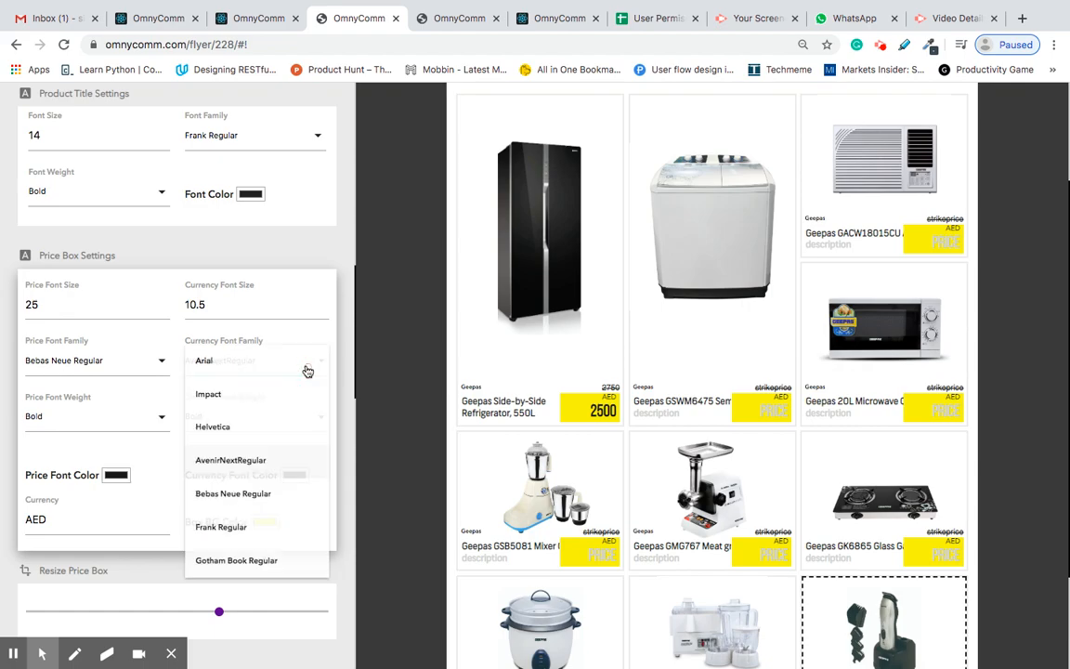
{"action": "left_click", "coordinate": [252, 495]}
{"action": "left_click", "coordinate": [313, 370]}
{"action": "left_click", "coordinate": [233, 523]}
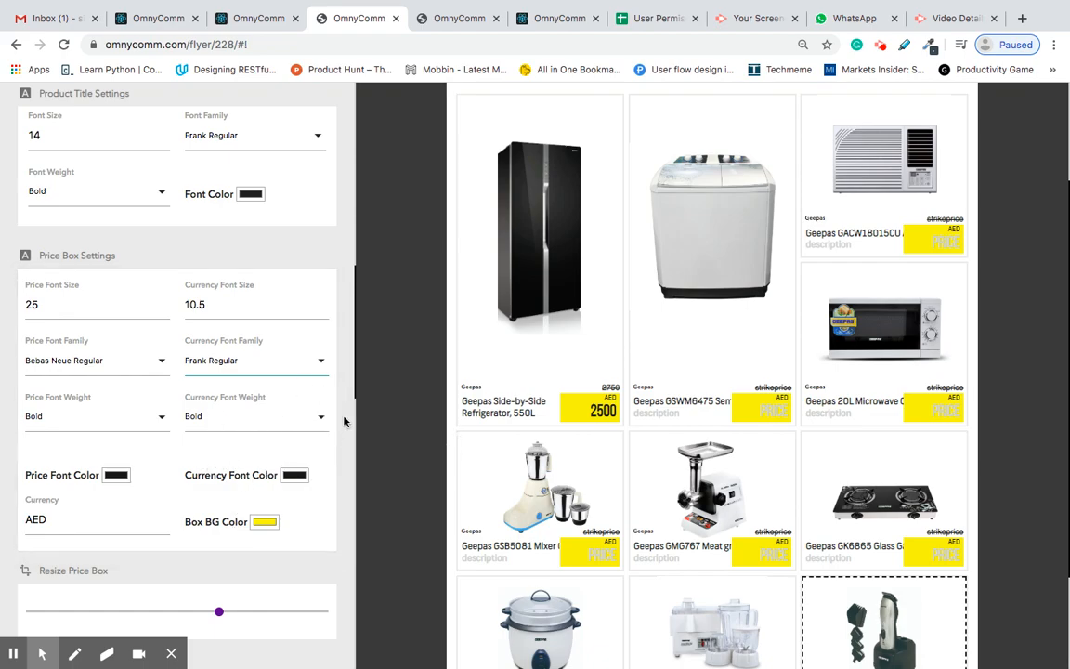
Compare several colors for the price text and apply the red Maraschino color
{"action": "left_click", "coordinate": [115, 475]}
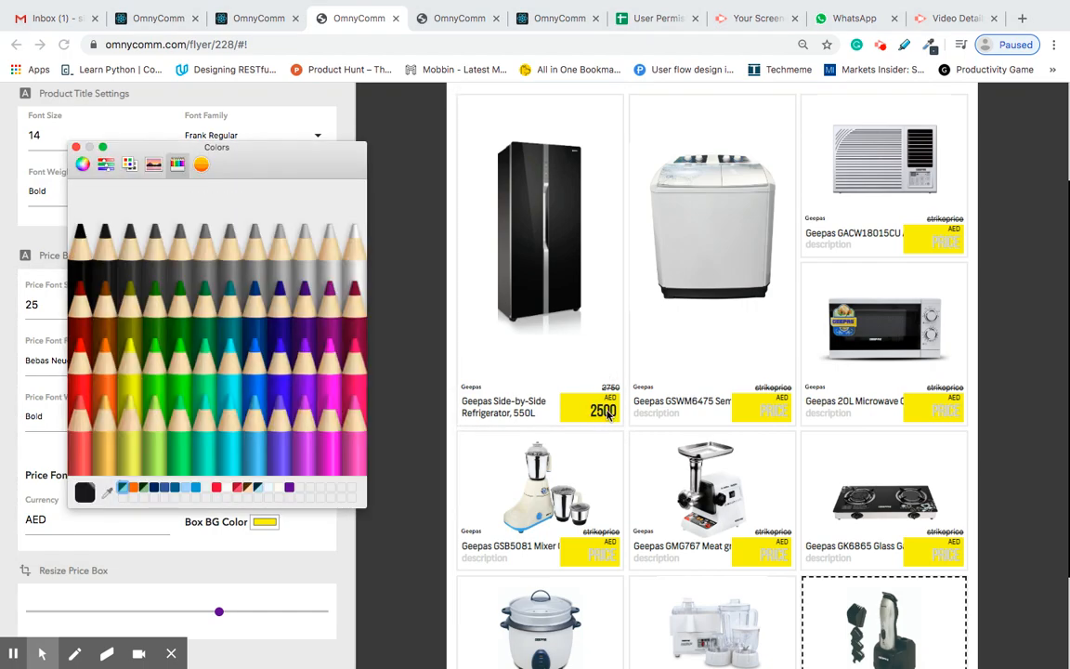
{"action": "left_click", "coordinate": [255, 279]}
{"action": "left_click", "coordinate": [205, 355]}
{"action": "left_click", "coordinate": [205, 304]}
{"action": "left_click", "coordinate": [281, 303]}
{"action": "left_click", "coordinate": [254, 311]}
{"action": "left_click", "coordinate": [156, 316]}
{"action": "left_click", "coordinate": [105, 255]}
{"action": "left_click", "coordinate": [130, 256]}
{"action": "left_click", "coordinate": [111, 325]}
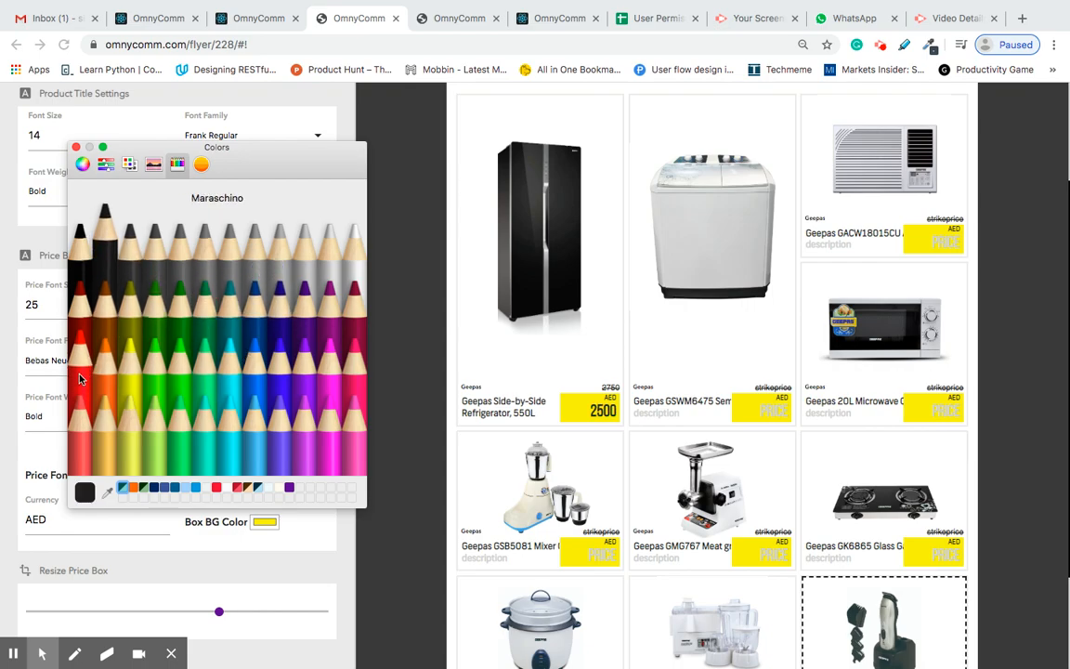
{"action": "left_click", "coordinate": [70, 336]}
{"action": "left_click", "coordinate": [76, 147]}
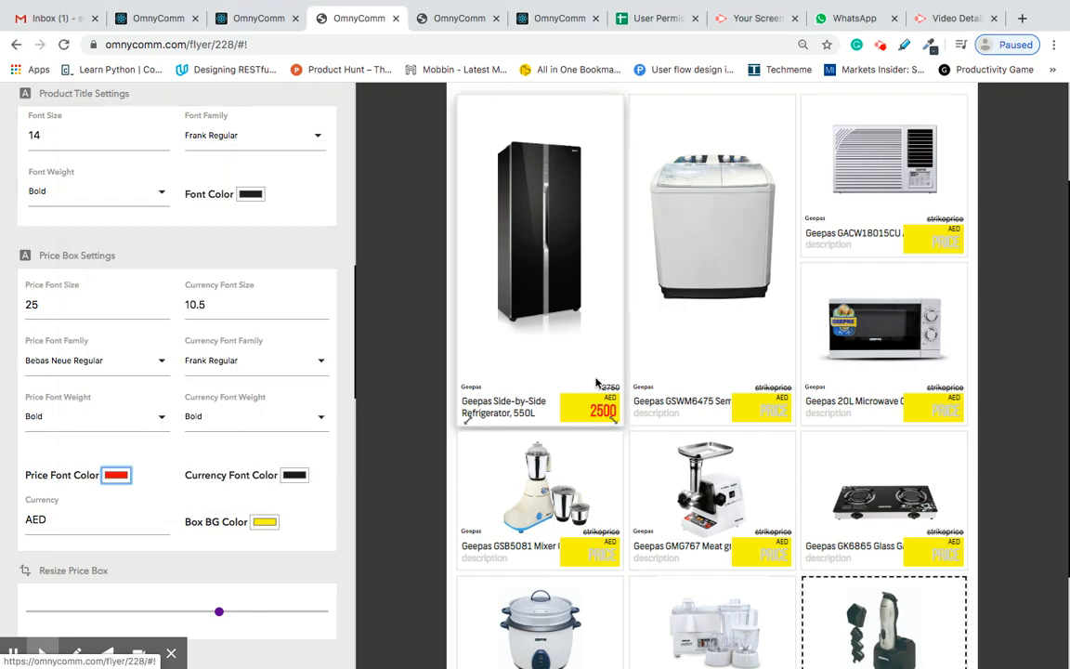
Set the currency font color to the green Moss color
{"action": "left_click", "coordinate": [295, 476]}
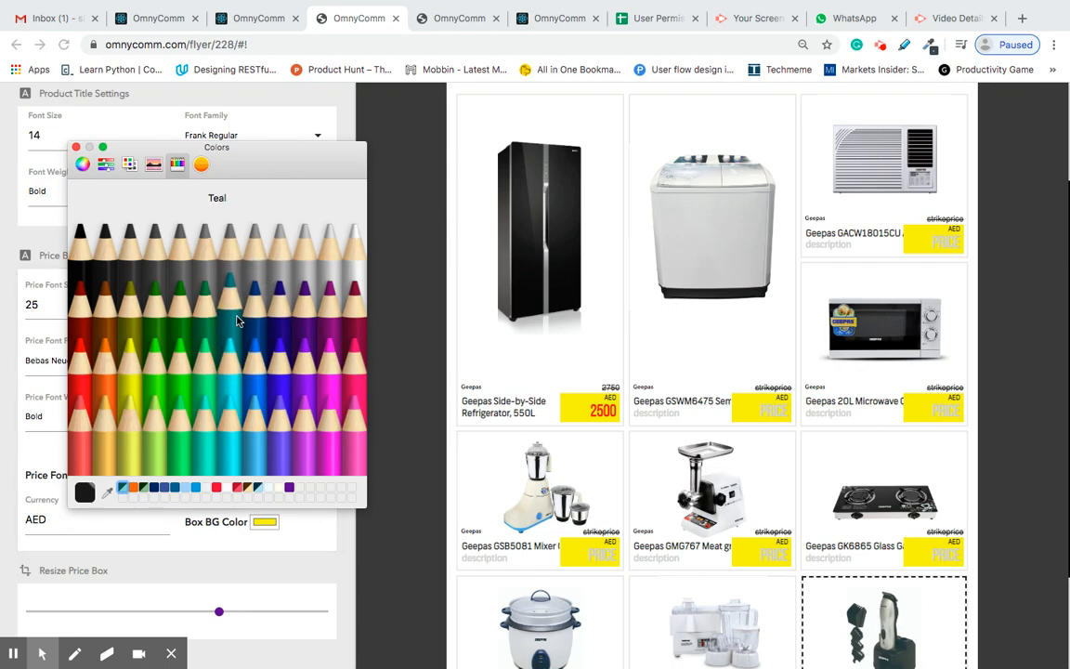
{"action": "left_click", "coordinate": [255, 286]}
{"action": "left_click", "coordinate": [206, 288]}
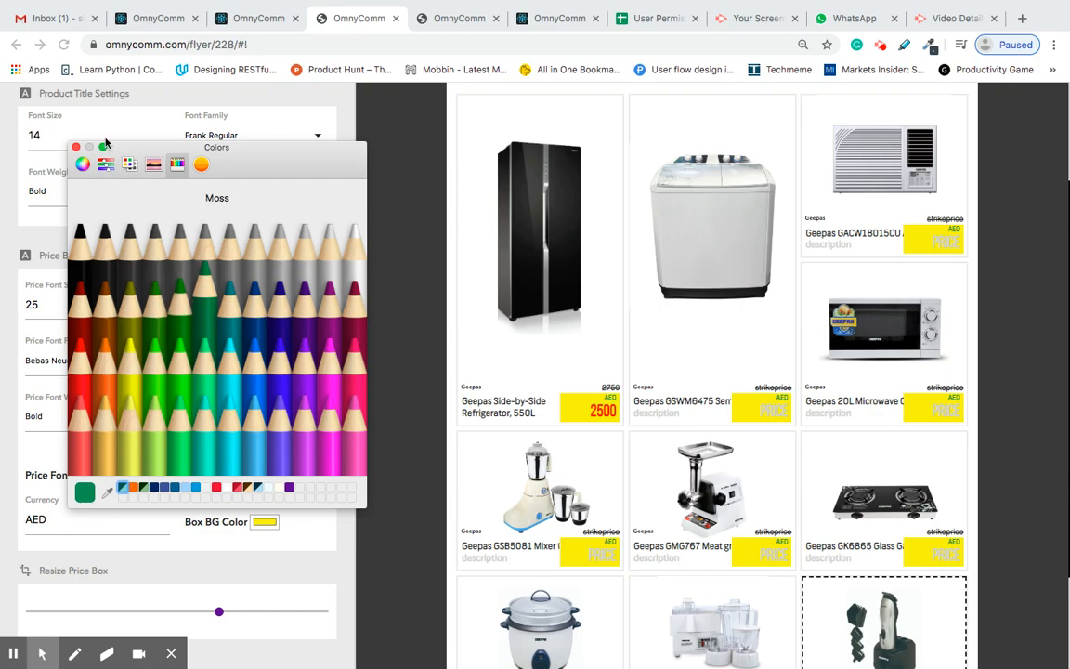
{"action": "left_click", "coordinate": [75, 147]}
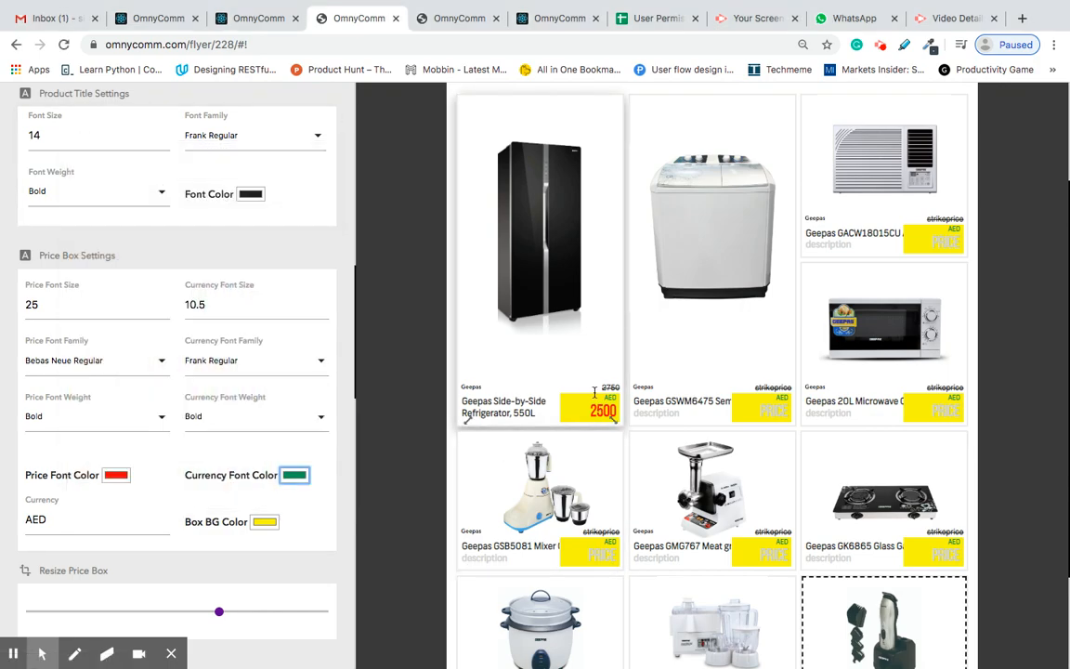
Compare several background colors for the price boxes and apply the light yellow Banana color
{"action": "left_click", "coordinate": [264, 522]}
{"action": "left_click", "coordinate": [325, 329]}
{"action": "left_click", "coordinate": [302, 330]}
{"action": "left_click", "coordinate": [218, 327]}
{"action": "left_click", "coordinate": [204, 279]}
{"action": "left_click", "coordinate": [181, 313]}
{"action": "left_click", "coordinate": [132, 365]}
{"action": "left_click", "coordinate": [130, 406]}
{"action": "left_click", "coordinate": [105, 406]}
{"action": "left_click", "coordinate": [125, 418]}
{"action": "left_click", "coordinate": [128, 411]}
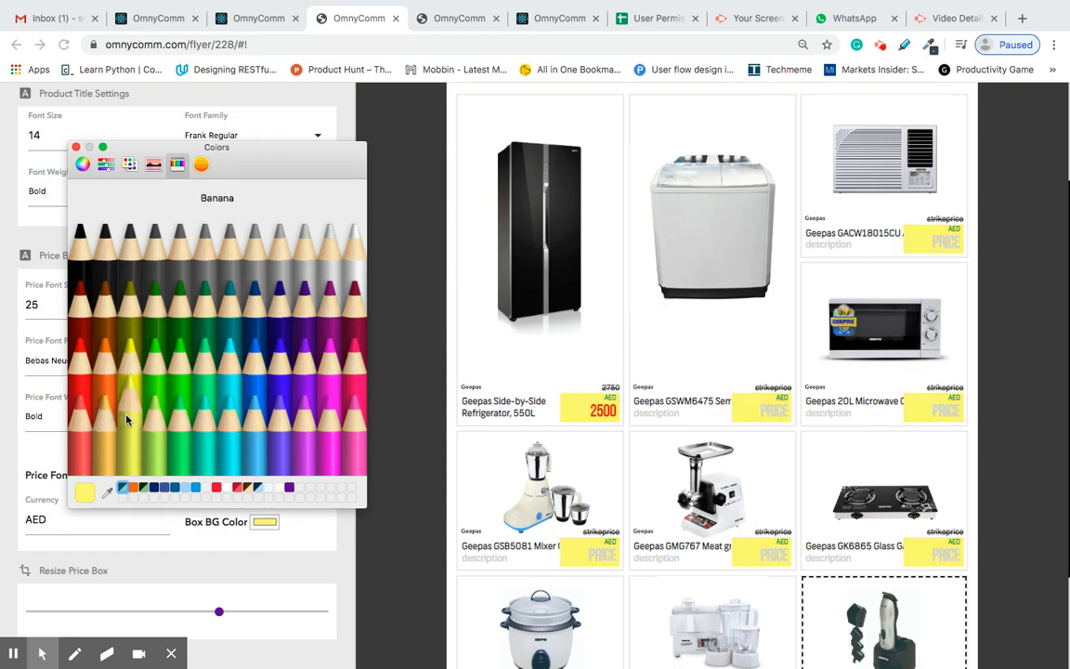
Try INR as the currency for the price boxes and restore AED
{"action": "left_click", "coordinate": [76, 148]}
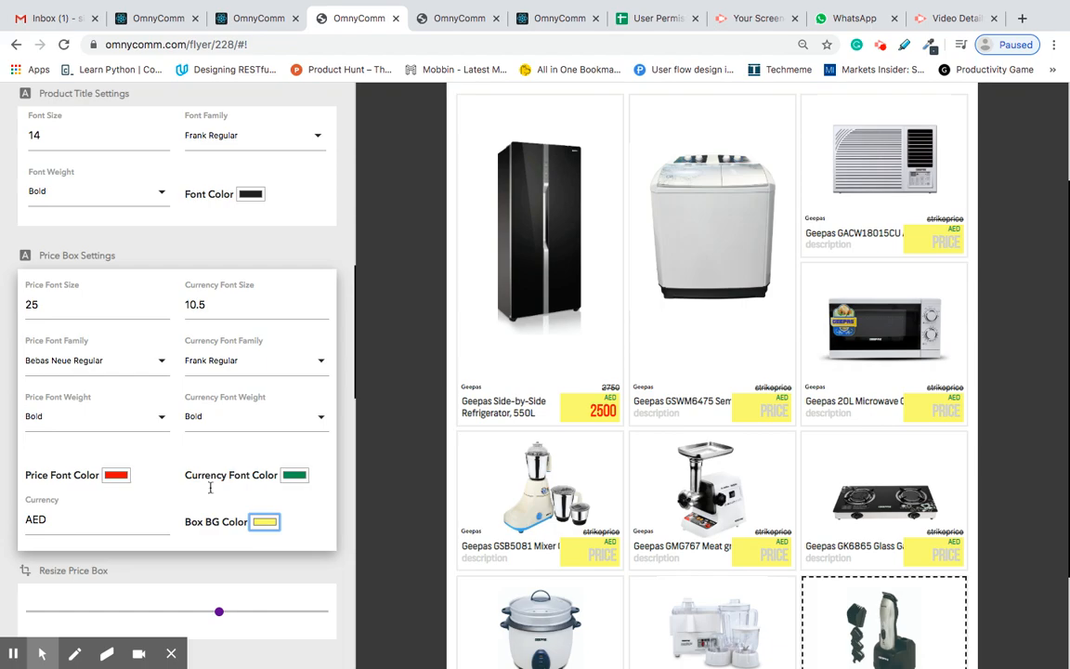
{"action": "scroll", "coordinate": [158, 521], "scroll_direction": "down", "scroll_amount": 2}
{"action": "left_click", "coordinate": [82, 455]}
{"action": "key", "text": "BackSpace"}
{"action": "key", "text": "BackSpace"}
{"action": "key", "text": "BackSpace"}
{"action": "type", "text": "INR"}
{"action": "key", "text": "BackSpace"}
{"action": "key", "text": "BackSpace"}
{"action": "key", "text": "BackSpace"}
{"action": "type", "text": "AED"}
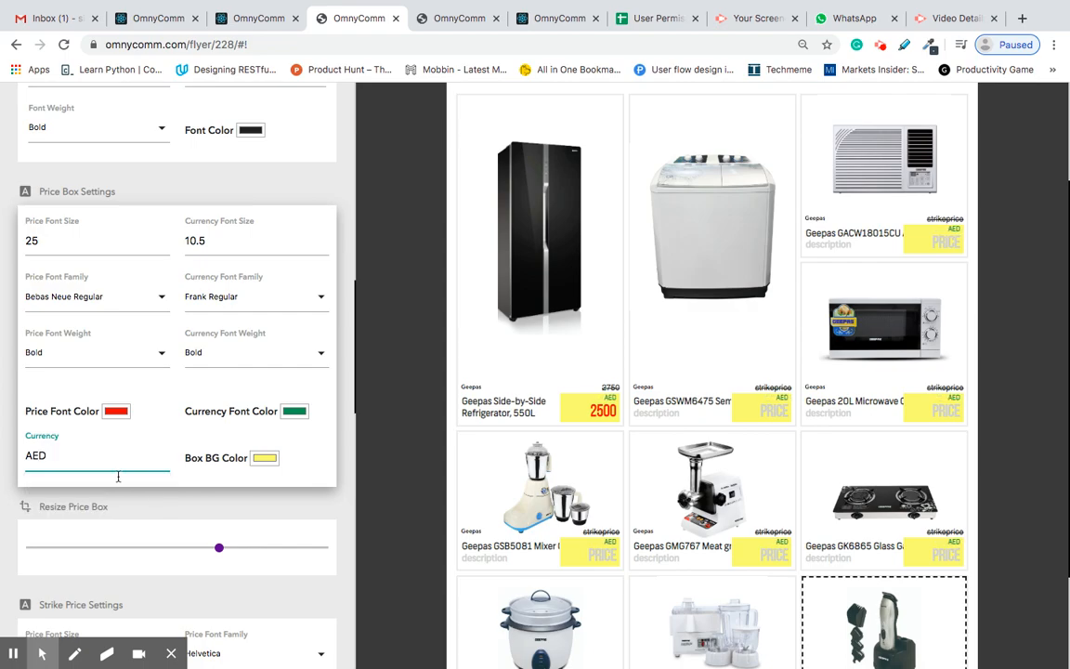
{"action": "left_click", "coordinate": [170, 505]}
Reduce the size of the price boxes, trying 78 and 55 and settling on a size slightly above 55
{"action": "scroll", "coordinate": [265, 498], "scroll_direction": "down", "scroll_amount": 2}
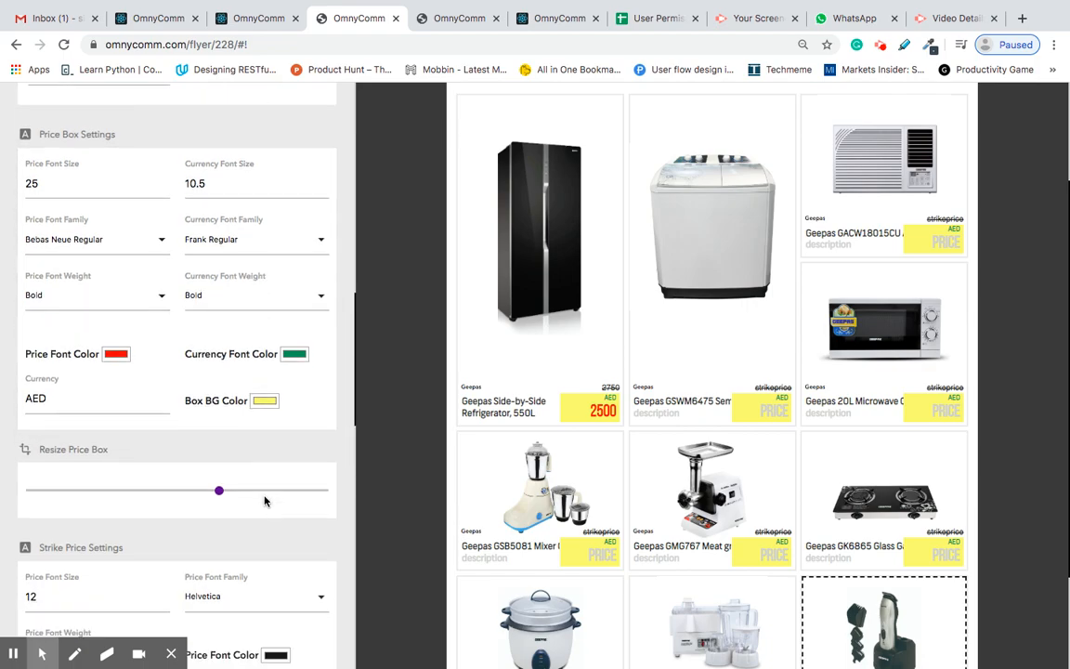
{"action": "scroll", "coordinate": [233, 501], "scroll_direction": "down", "scroll_amount": 1}
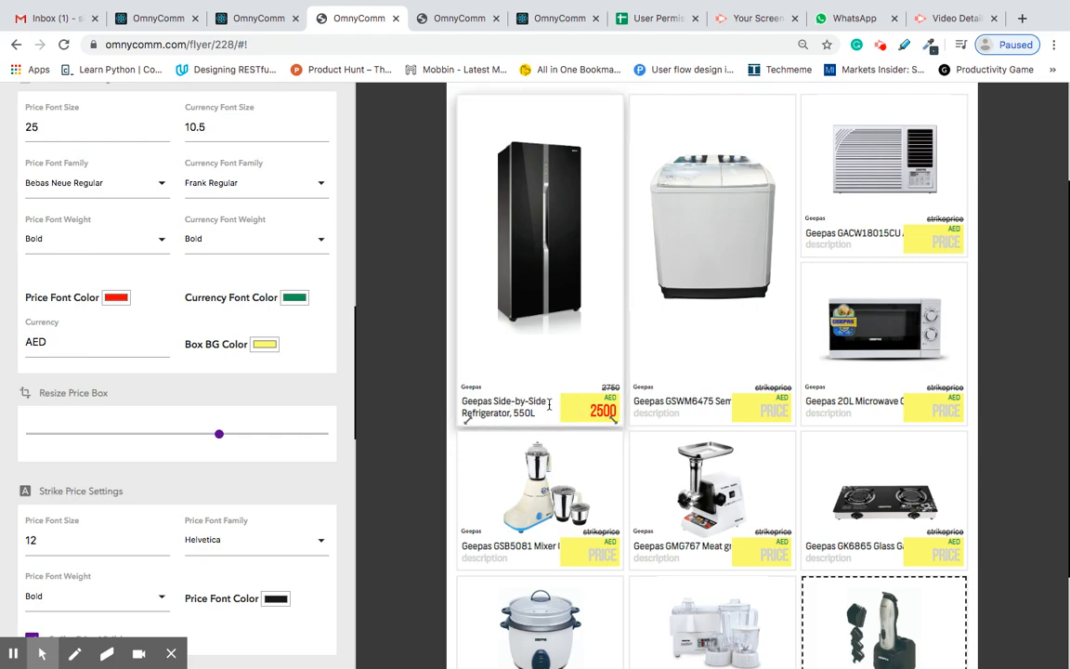
{"action": "left_click_drag", "start_coordinate": [219, 433], "coordinate": [182, 439]}
{"action": "key", "text": "Left"}
{"action": "key", "text": "Left"}
{"action": "key", "text": "Left"}
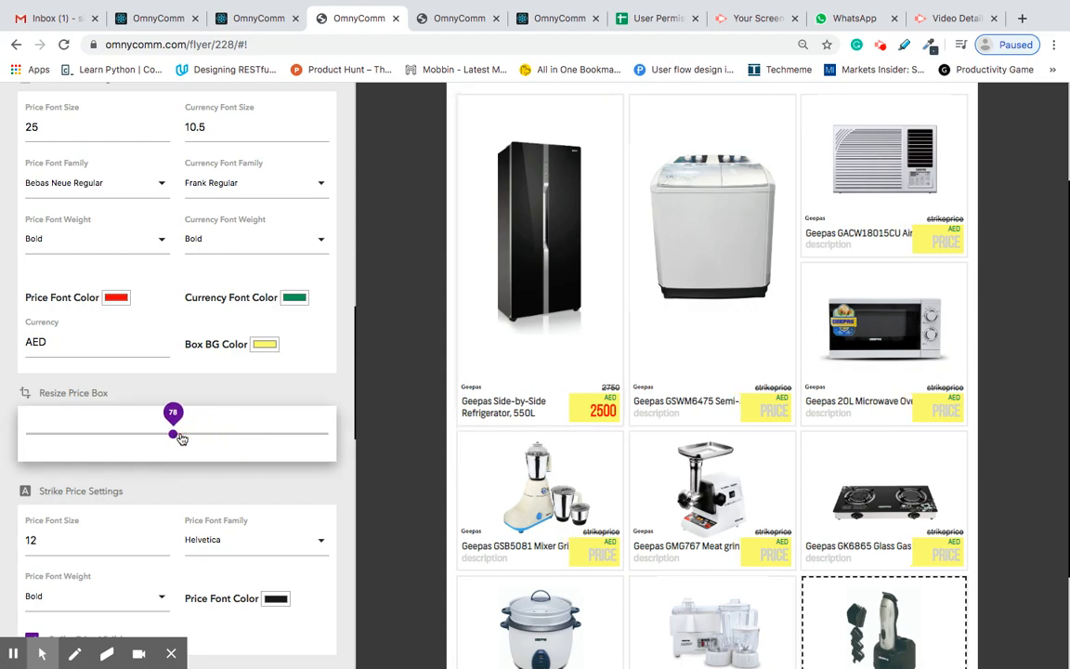
{"action": "key", "text": "Left"}
{"action": "key", "text": "Left"}
{"action": "key", "text": "Left"}
{"action": "key", "text": "Left"}
{"action": "key", "text": "Left"}
{"action": "key", "text": "Left"}
{"action": "key", "text": "Left"}
{"action": "key", "text": "Left"}
{"action": "key", "text": "Left"}
{"action": "key", "text": "Left"}
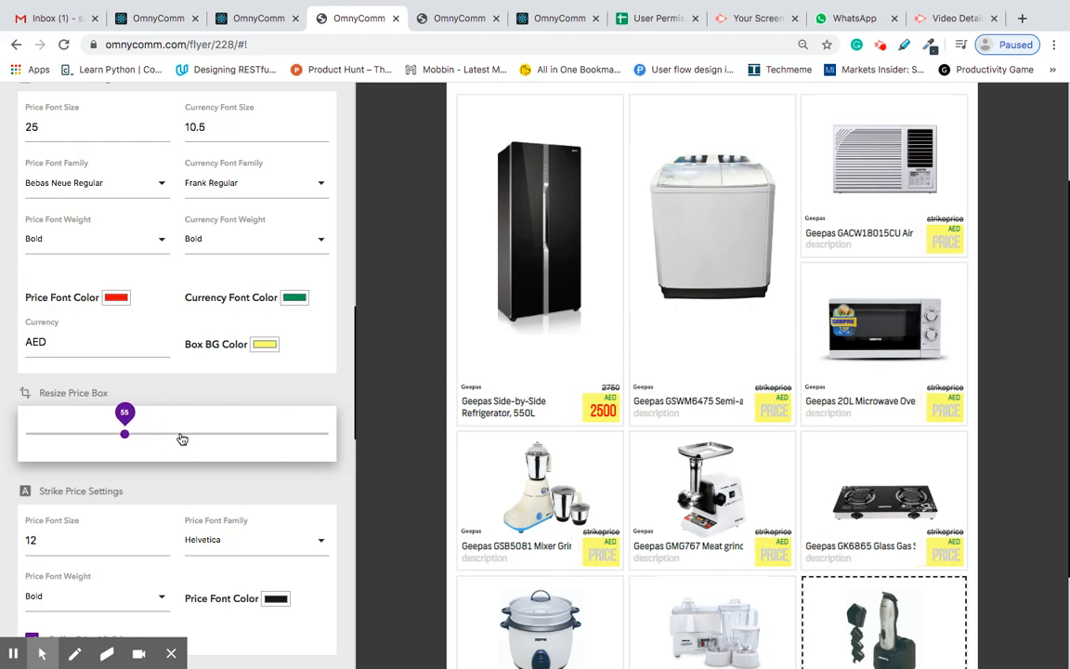
{"action": "mouse_move", "coordinate": [126, 435]}
{"action": "left_mouse_down"}
{"action": "mouse_move", "coordinate": [228, 427]}
{"action": "mouse_move", "coordinate": [139, 434]}
{"action": "left_mouse_up"}
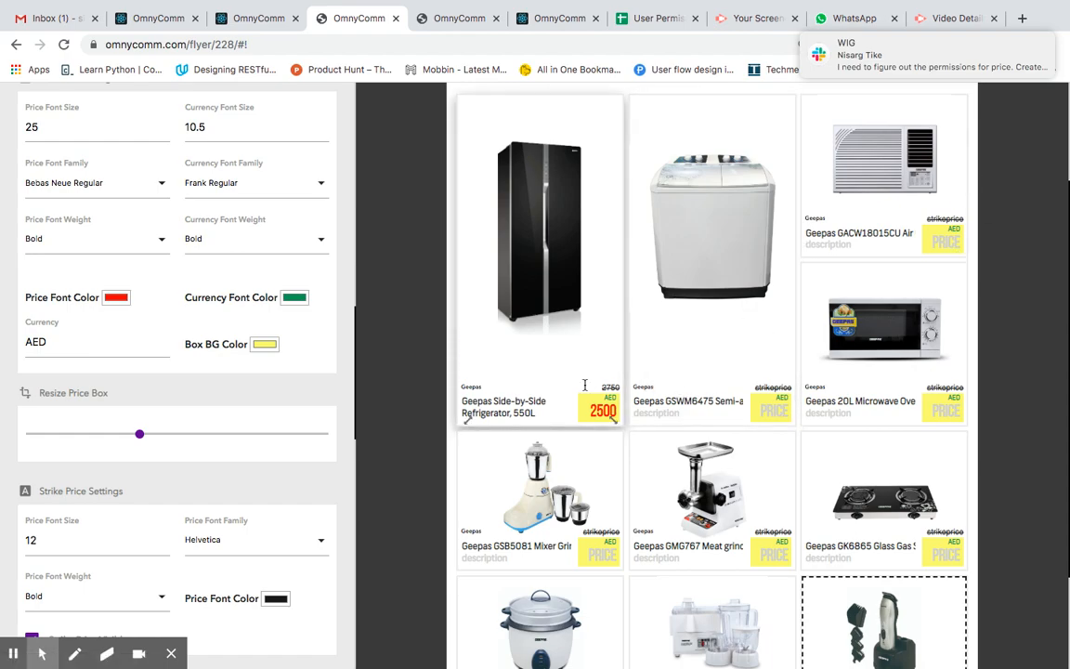
Enter 1800 as the price of the Geepas GSWM6475 washing machine
{"action": "scroll", "coordinate": [576, 348], "scroll_direction": "down", "scroll_amount": 2}
{"action": "scroll", "coordinate": [663, 360], "scroll_direction": "up", "scroll_amount": 3}
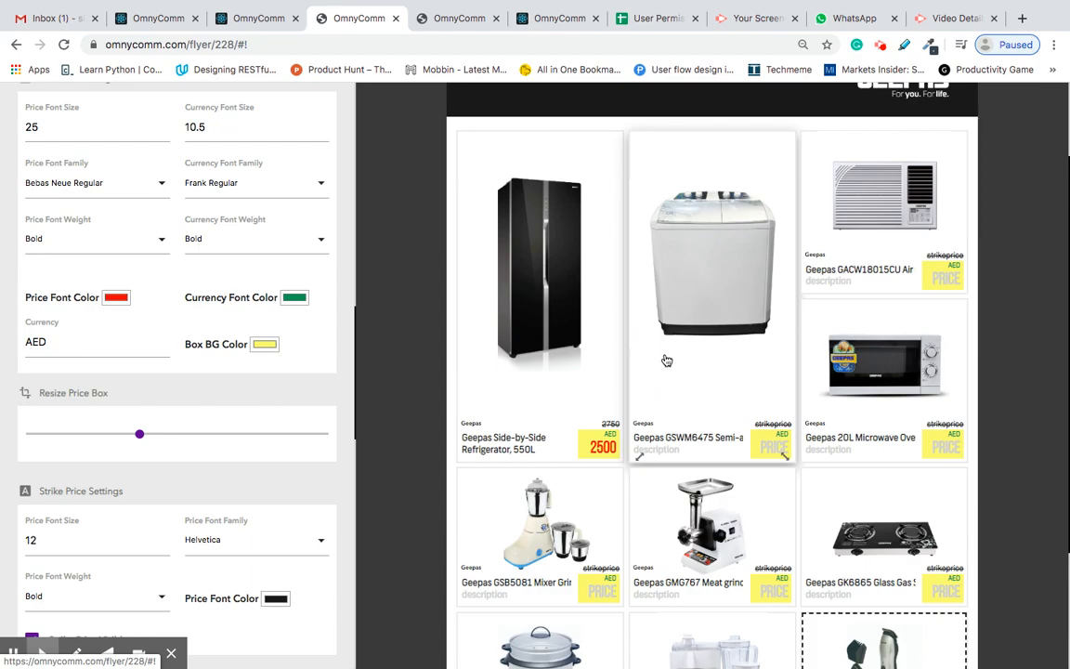
{"action": "scroll", "coordinate": [691, 427], "scroll_direction": "down", "scroll_amount": 1}
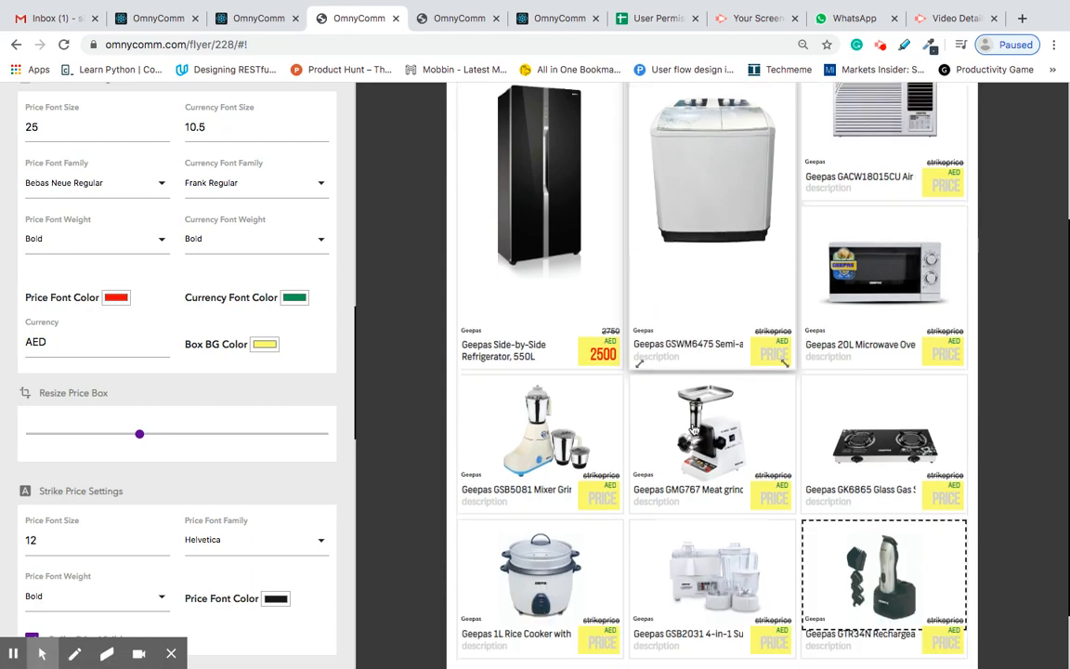
{"action": "left_click", "coordinate": [762, 355]}
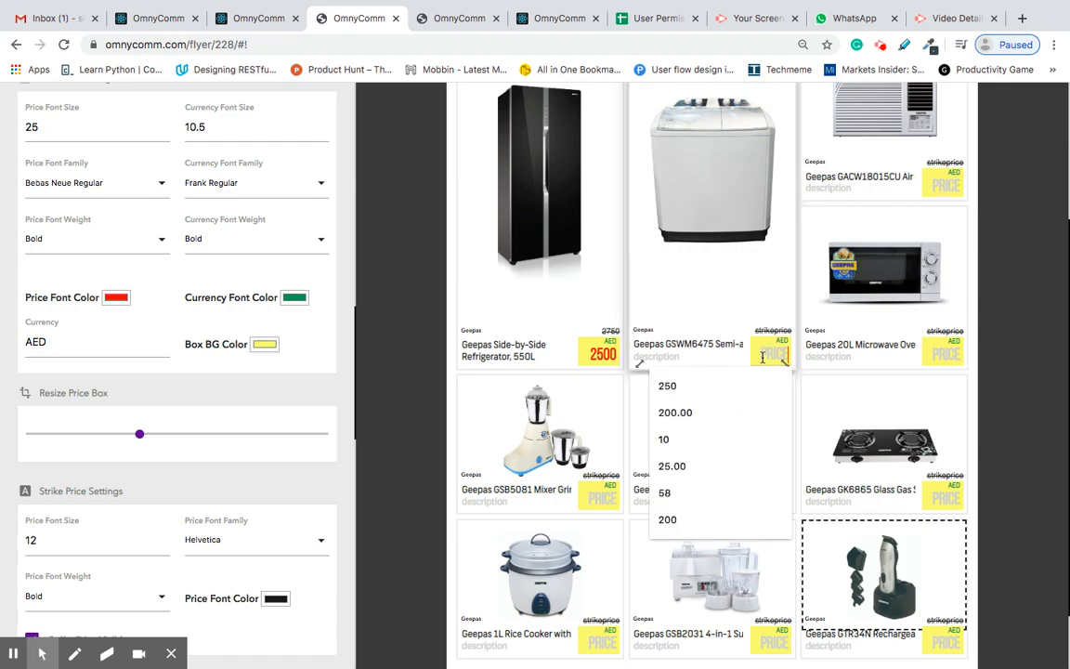
{"action": "type", "text": "1800"}
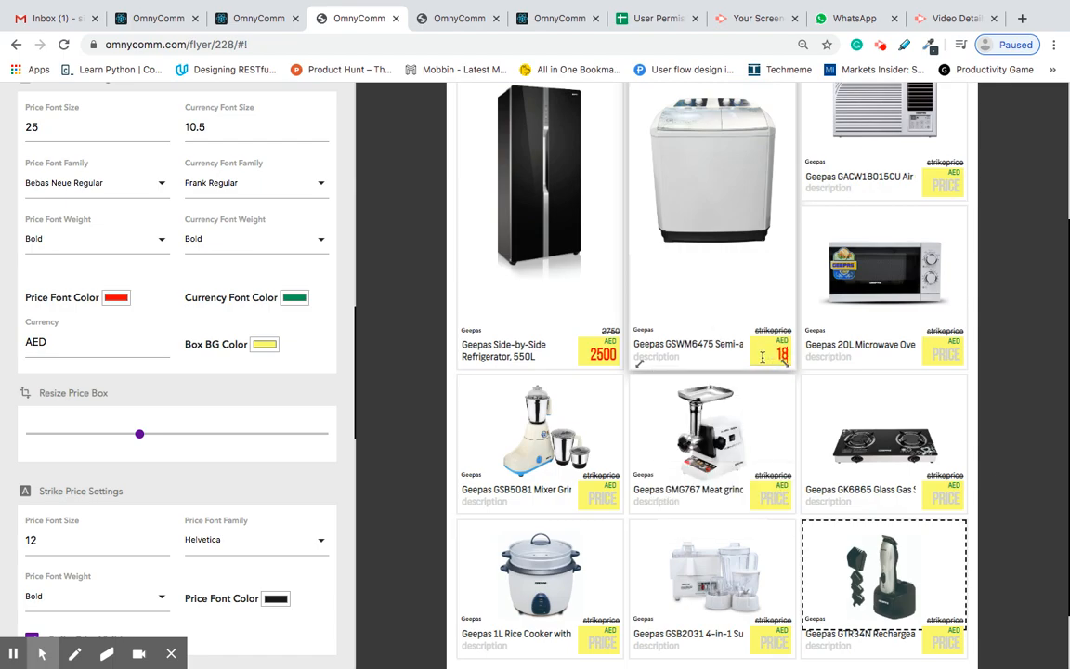
Switch to the desktop, quit Slack and return to the flyer in the browser
{"action": "key", "text": "ctrl+Left"}
{"action": "key", "text": "ctrl+Left"}
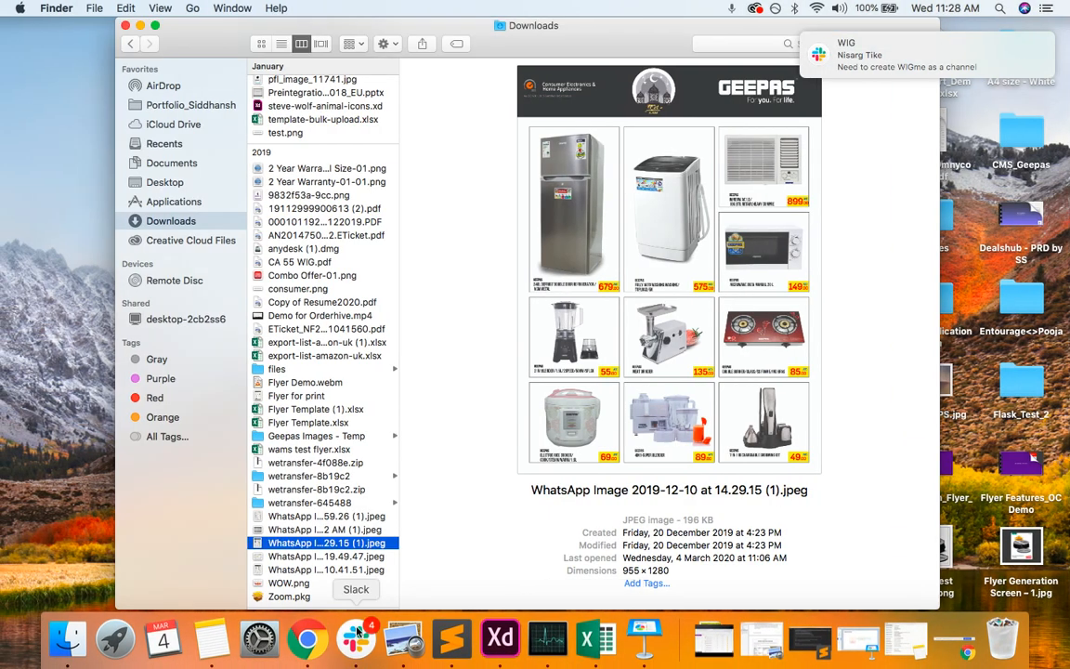
{"action": "right_click", "coordinate": [357, 632]}
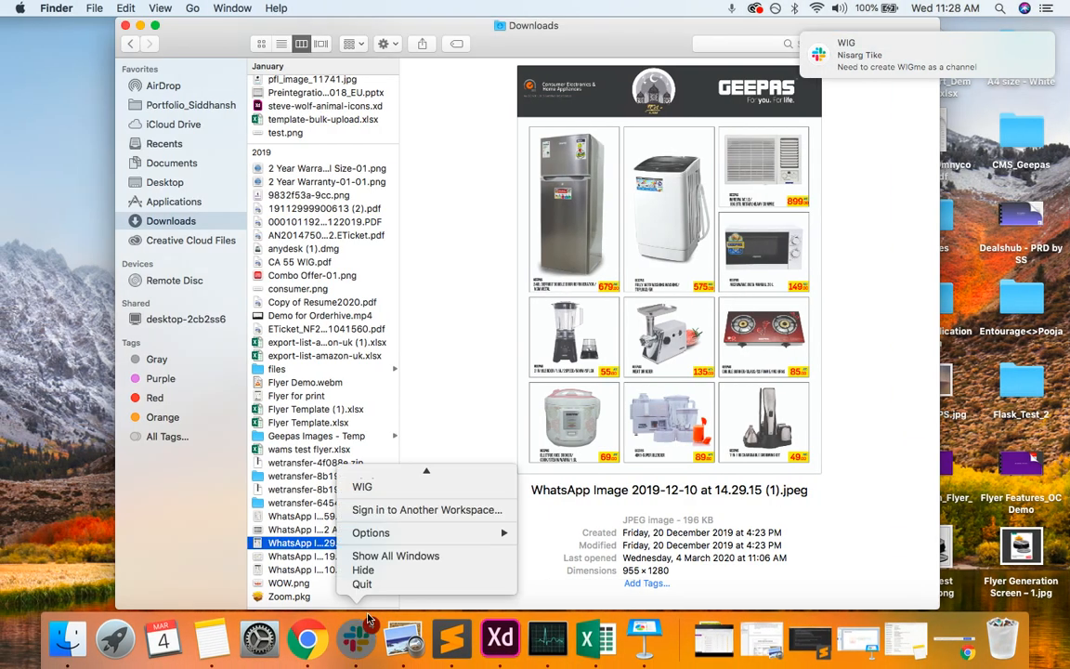
{"action": "left_click", "coordinate": [387, 591]}
{"action": "key", "text": "ctrl+Right"}
{"action": "key", "text": "ctrl+Right"}
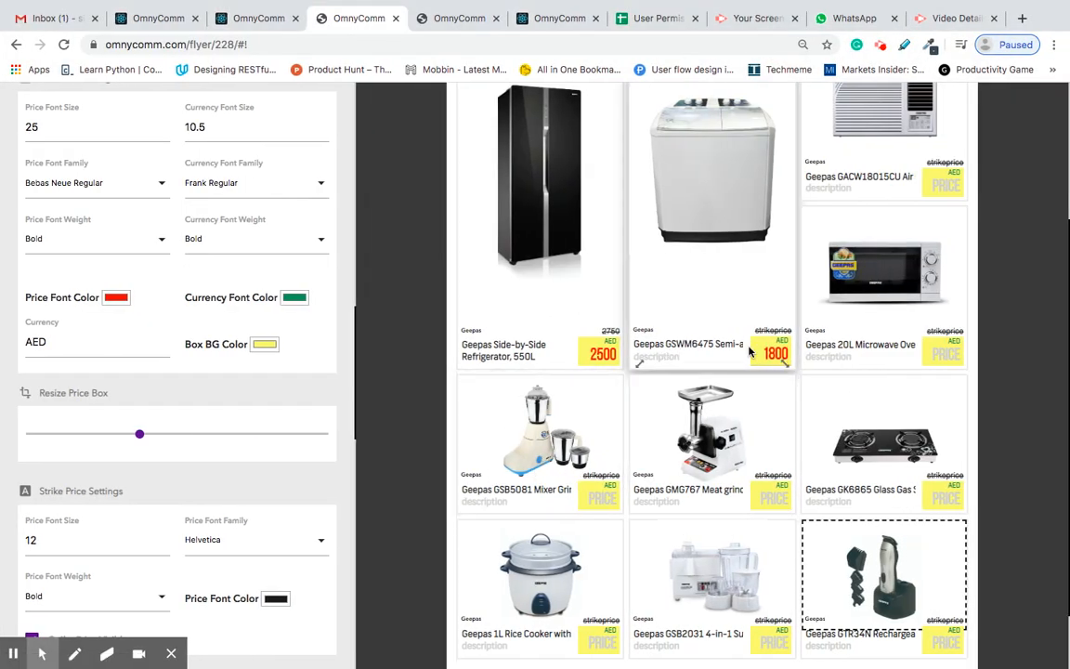
Set the strike price font size to 15.5 and its font family to Frank Regular
{"action": "scroll", "coordinate": [393, 293], "scroll_direction": "up", "scroll_amount": 1}
{"action": "scroll", "coordinate": [394, 293], "scroll_direction": "up", "scroll_amount": 1}
{"action": "scroll", "coordinate": [203, 389], "scroll_direction": "down", "scroll_amount": 3}
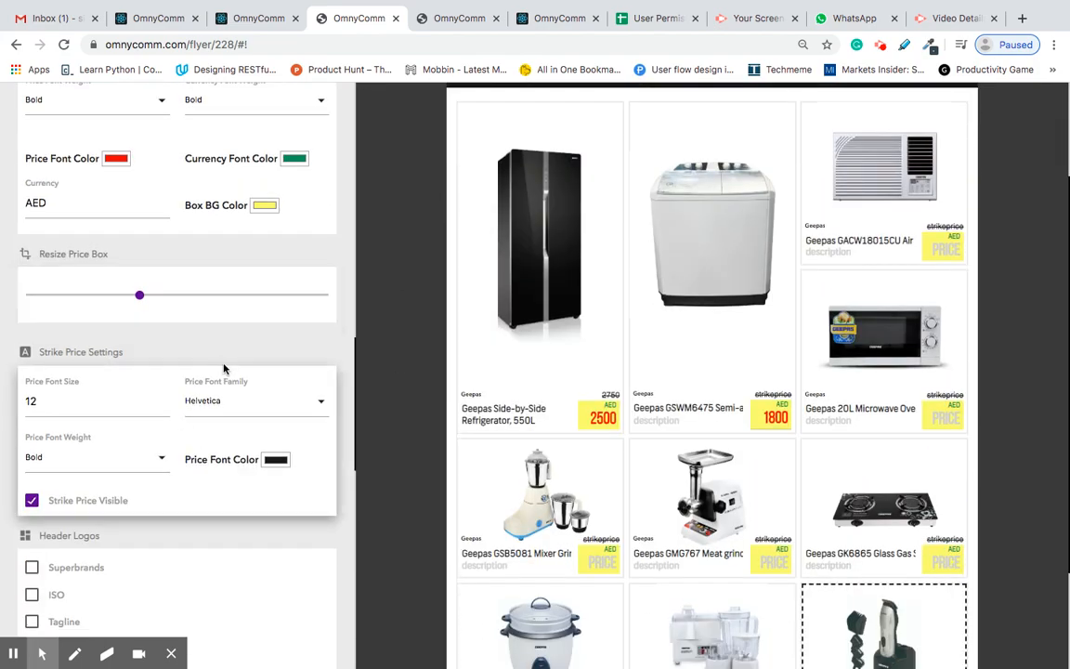
{"action": "scroll", "coordinate": [223, 369], "scroll_direction": "down", "scroll_amount": 1}
{"action": "scroll", "coordinate": [224, 369], "scroll_direction": "up", "scroll_amount": 2}
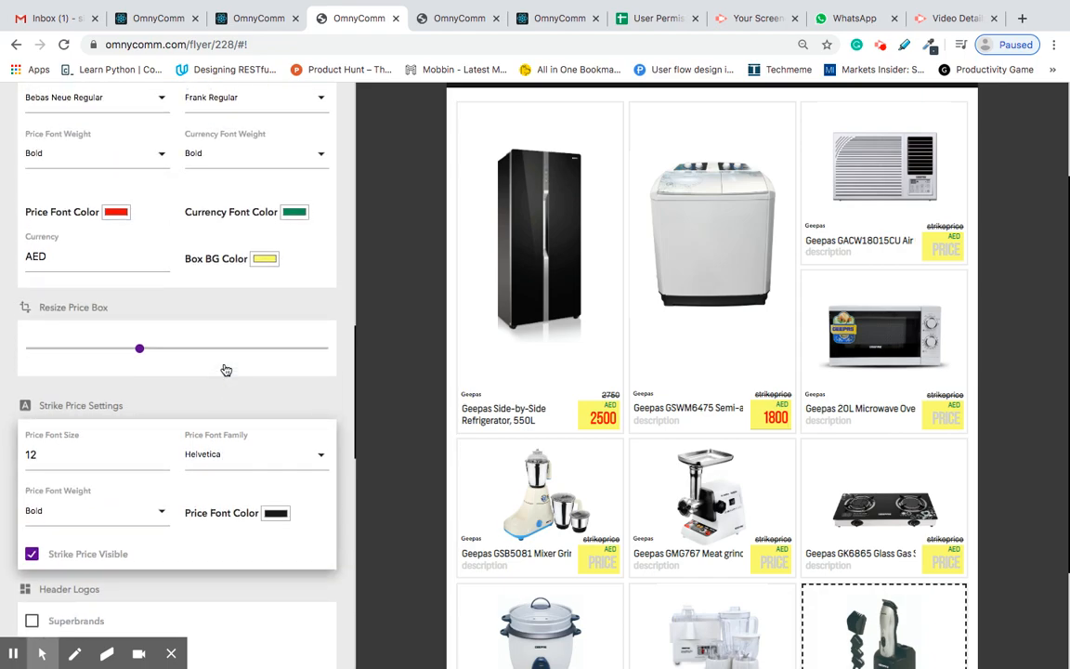
{"action": "scroll", "coordinate": [224, 369], "scroll_direction": "down", "scroll_amount": 1}
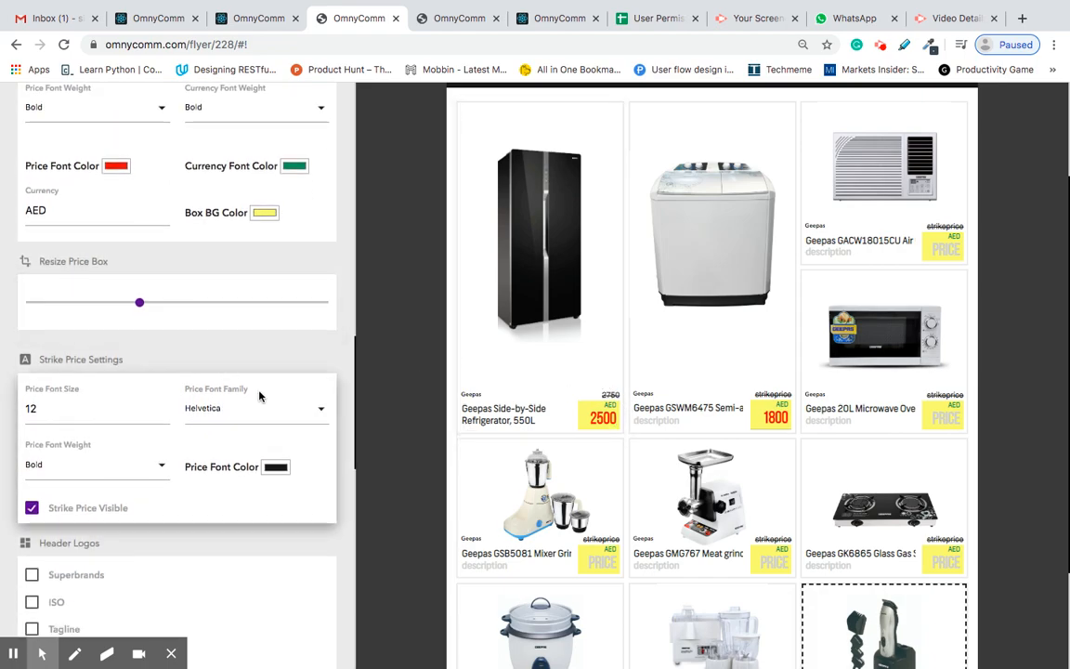
{"action": "left_click", "coordinate": [165, 407]}
{"action": "left_click", "coordinate": [165, 414]}
{"action": "left_click", "coordinate": [165, 408]}
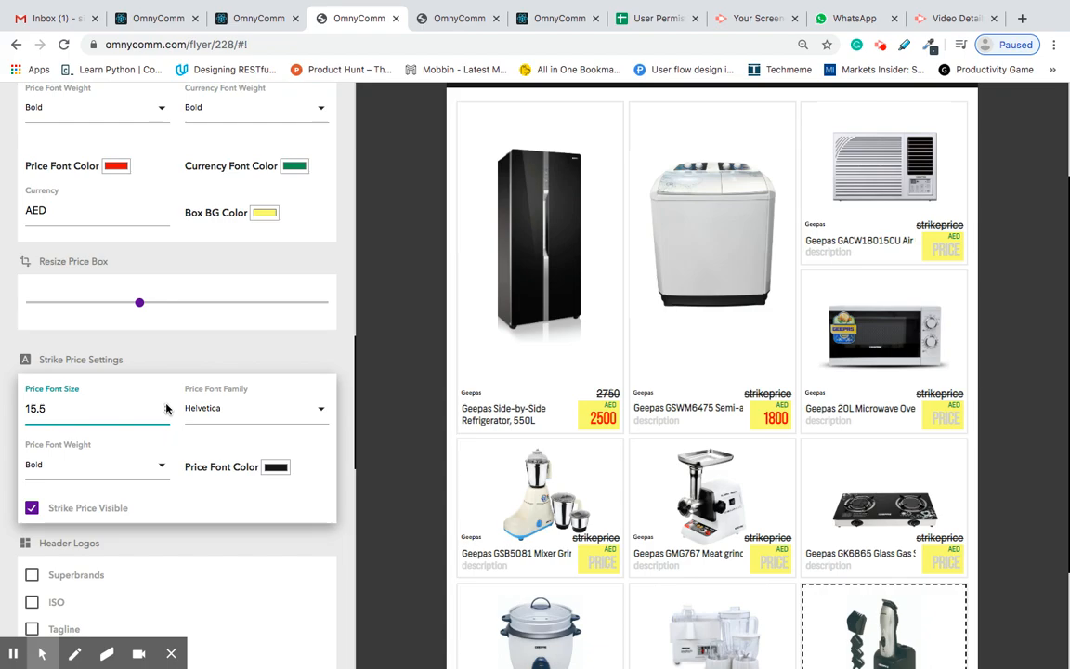
{"action": "left_click", "coordinate": [249, 418]}
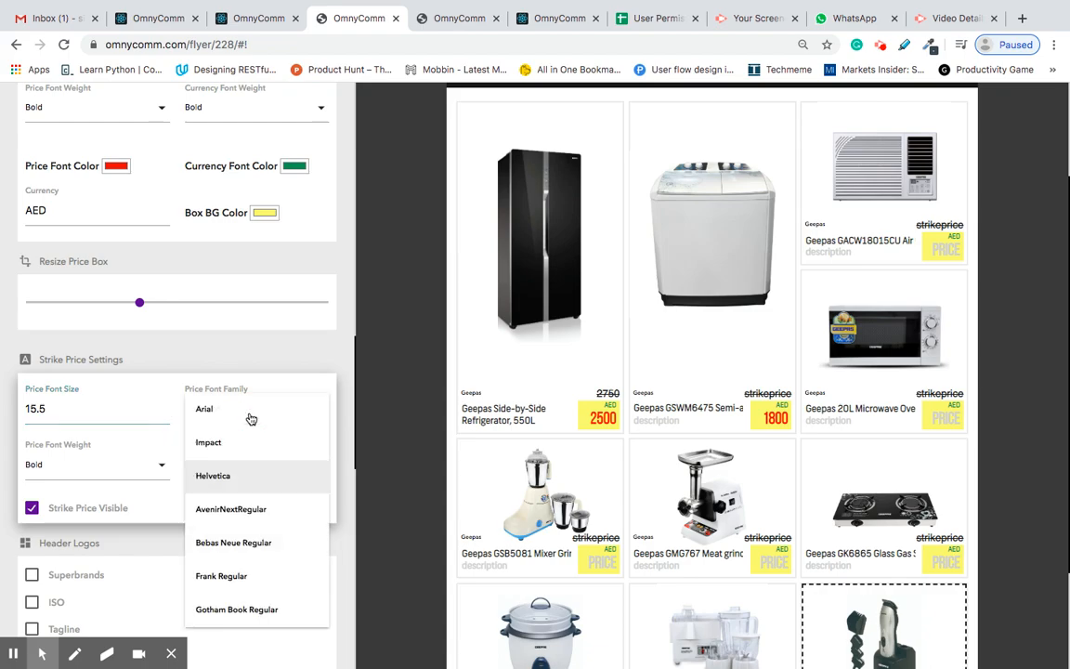
{"action": "left_click", "coordinate": [239, 576]}
Compare maroon, orange, red and blue for the strike price text and apply the black Licorice color
{"action": "scroll", "coordinate": [158, 501], "scroll_direction": "down", "scroll_amount": 1}
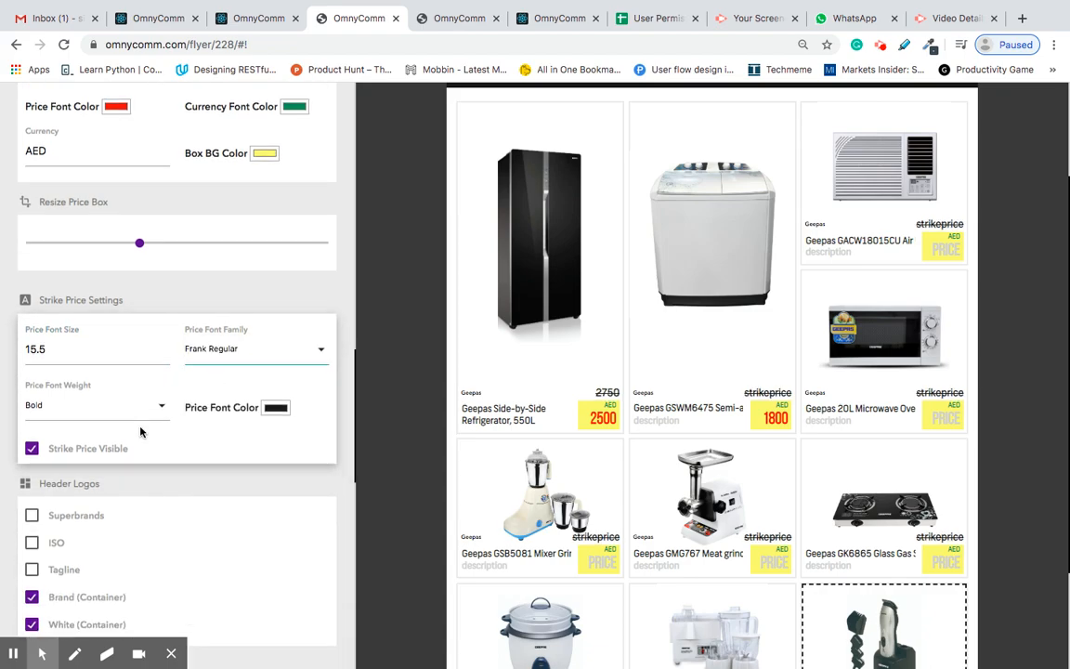
{"action": "left_click", "coordinate": [276, 407]}
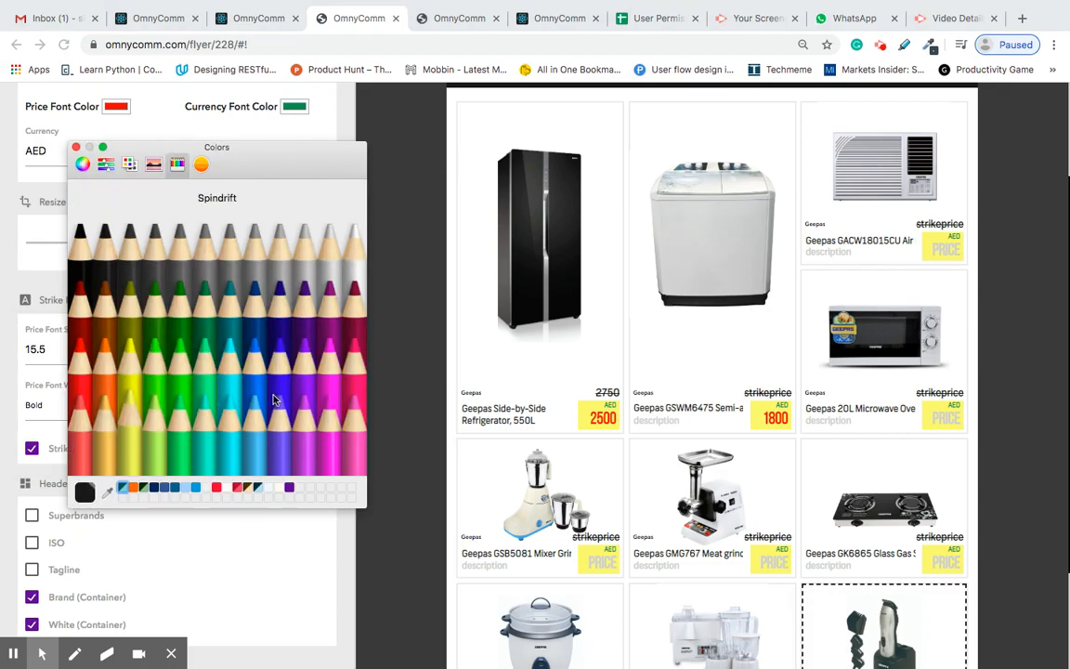
{"action": "left_click", "coordinate": [352, 370]}
{"action": "left_click", "coordinate": [356, 307]}
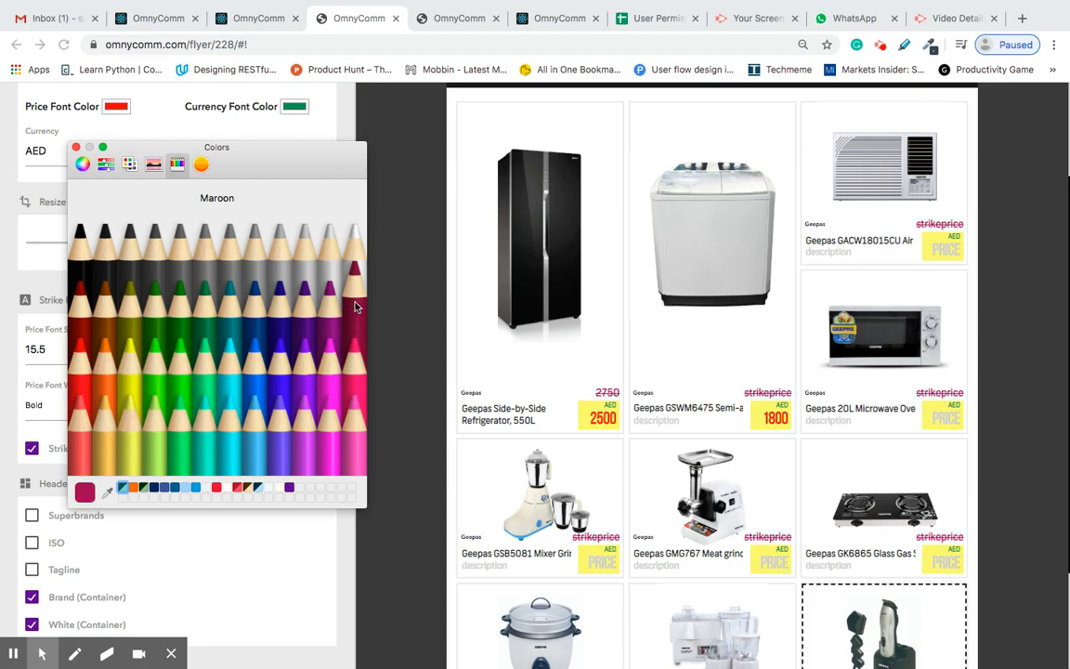
{"action": "left_click", "coordinate": [104, 349]}
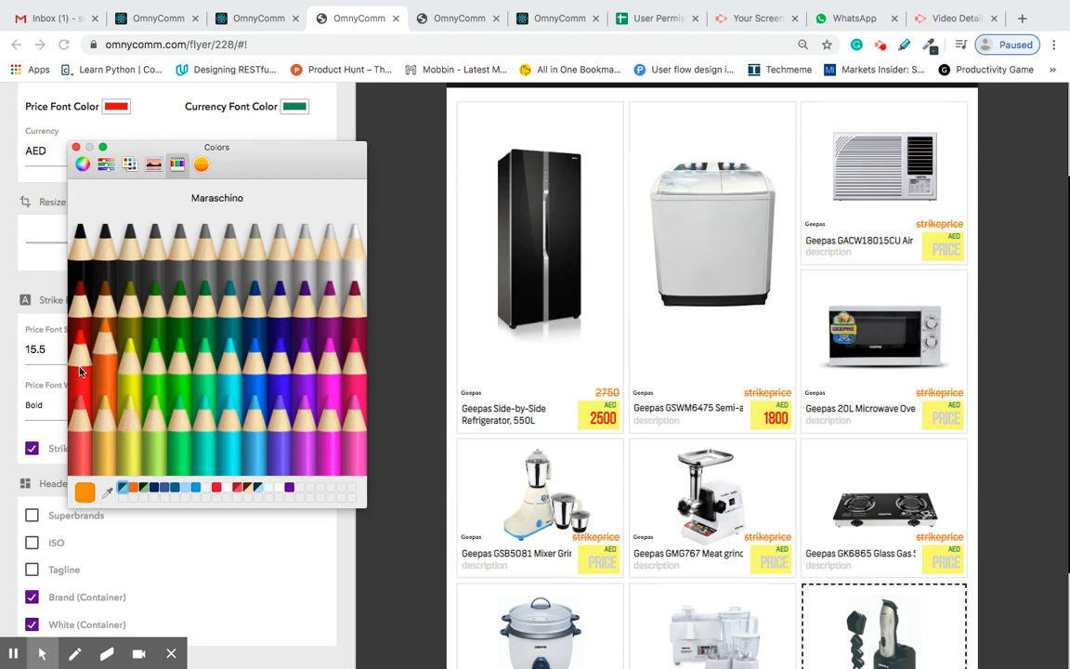
{"action": "left_click", "coordinate": [74, 372]}
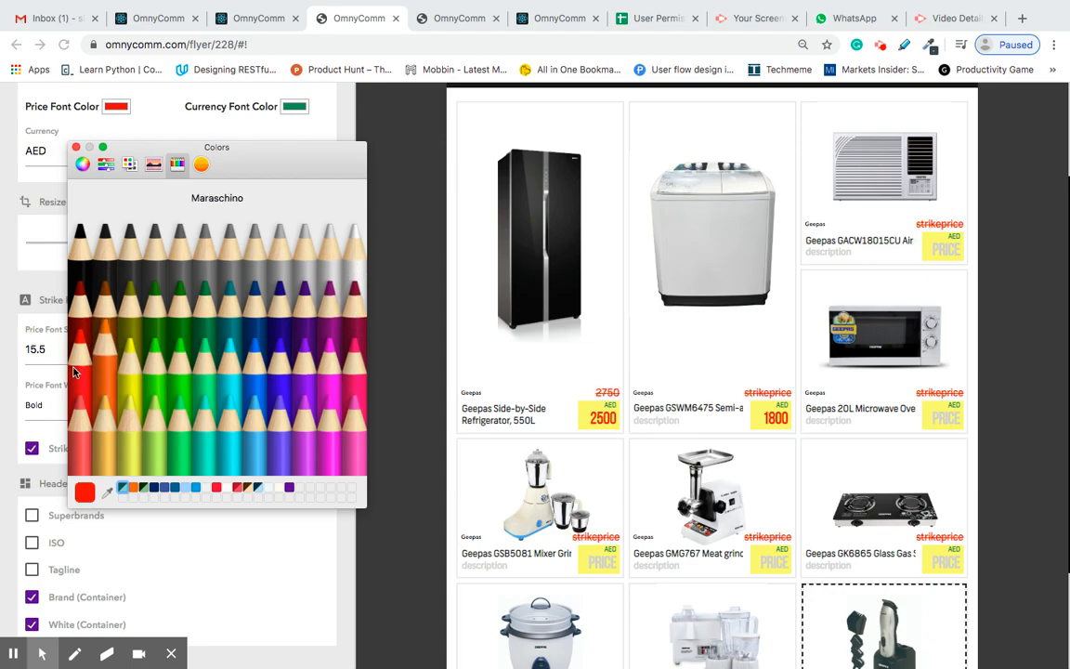
{"action": "left_click", "coordinate": [106, 251]}
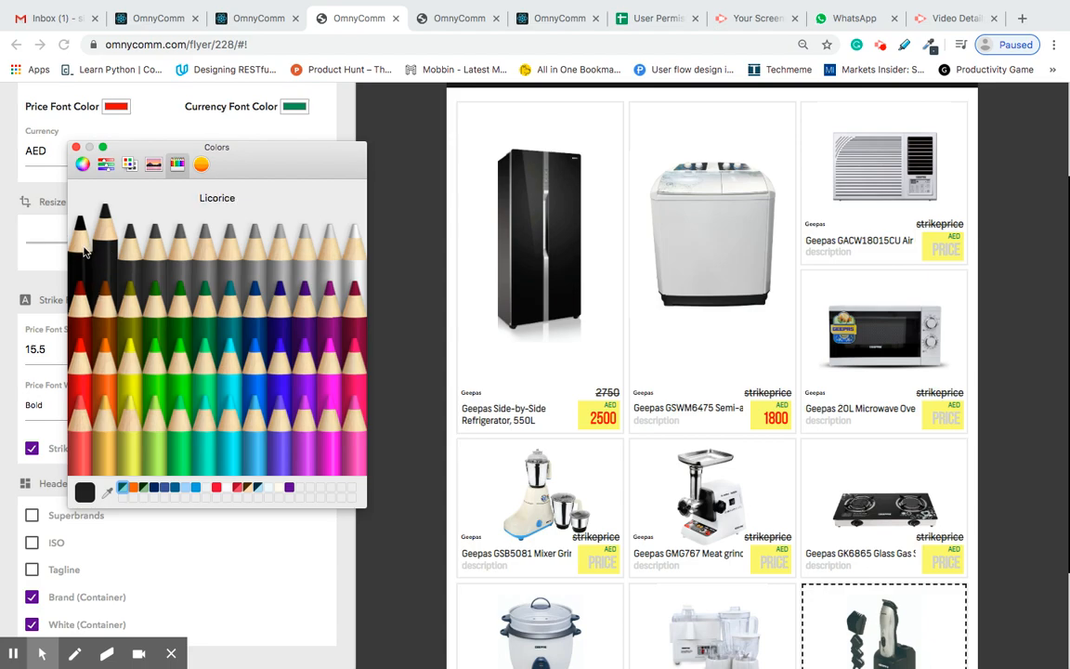
{"action": "left_click", "coordinate": [256, 379]}
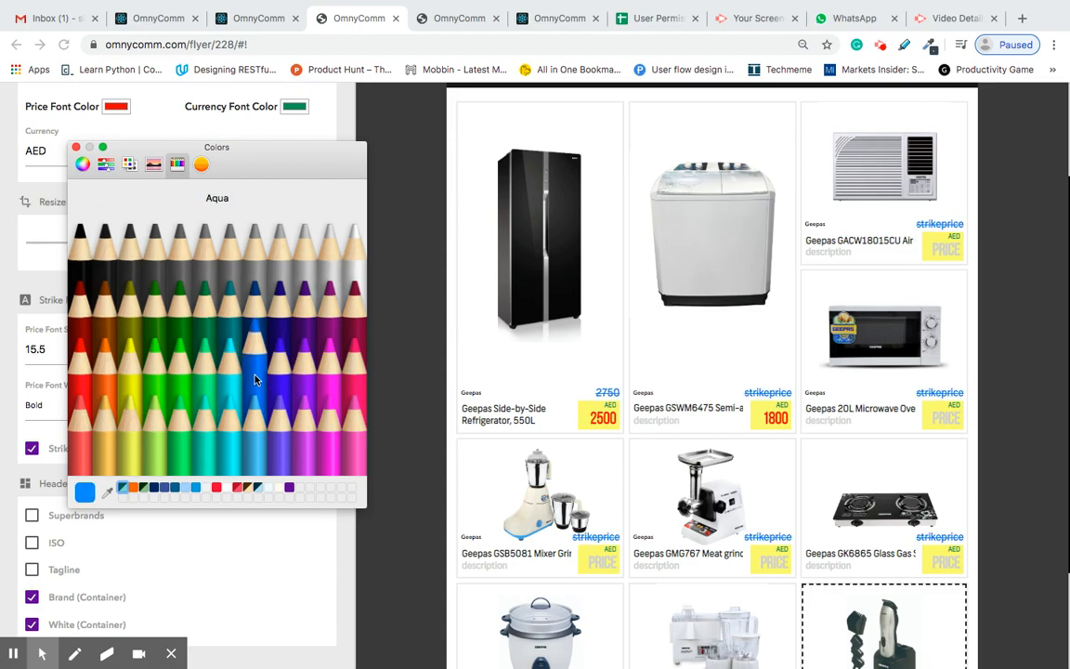
{"action": "left_click", "coordinate": [80, 216]}
{"action": "left_click", "coordinate": [76, 148]}
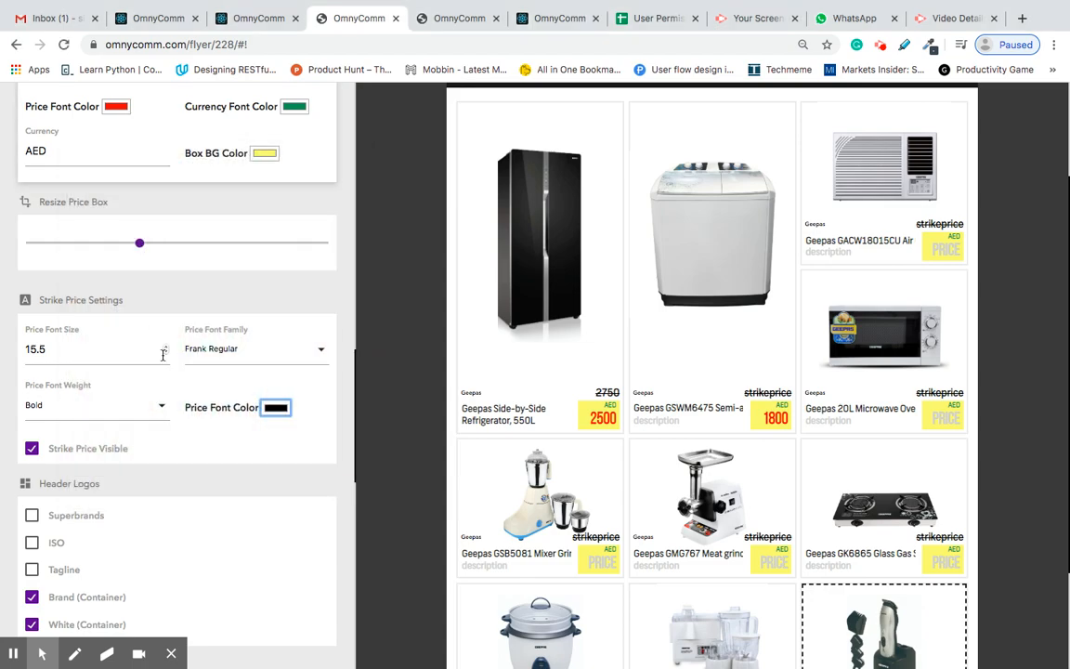
Hide the strike prices on the flyer and show them again
{"action": "scroll", "coordinate": [181, 418], "scroll_direction": "down", "scroll_amount": 3}
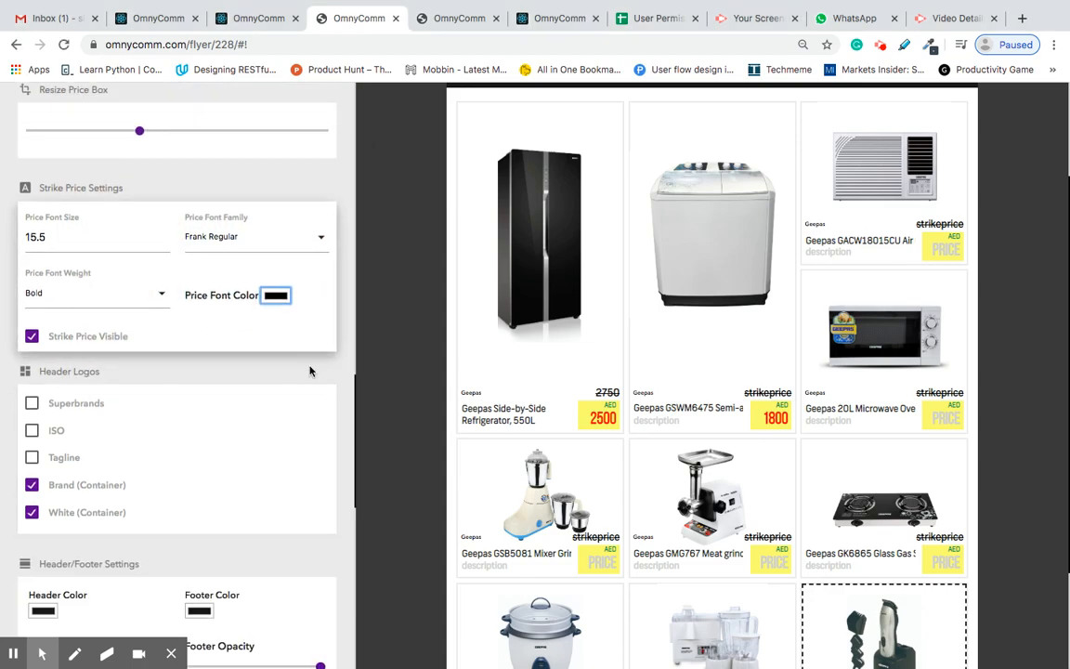
{"action": "left_click", "coordinate": [32, 337]}
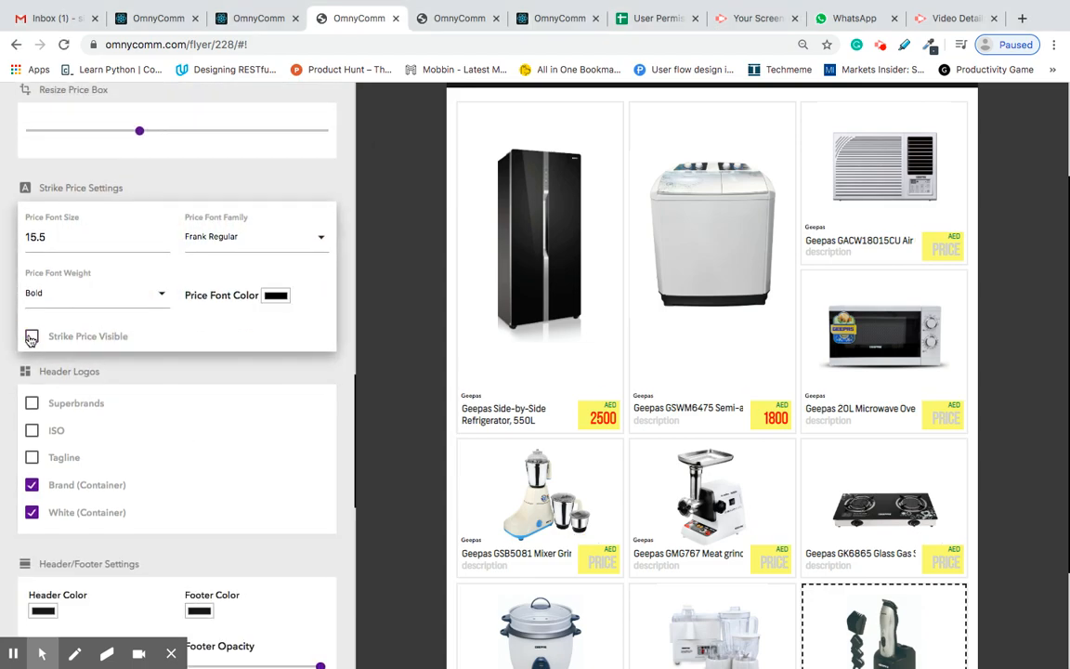
{"action": "left_click", "coordinate": [31, 338]}
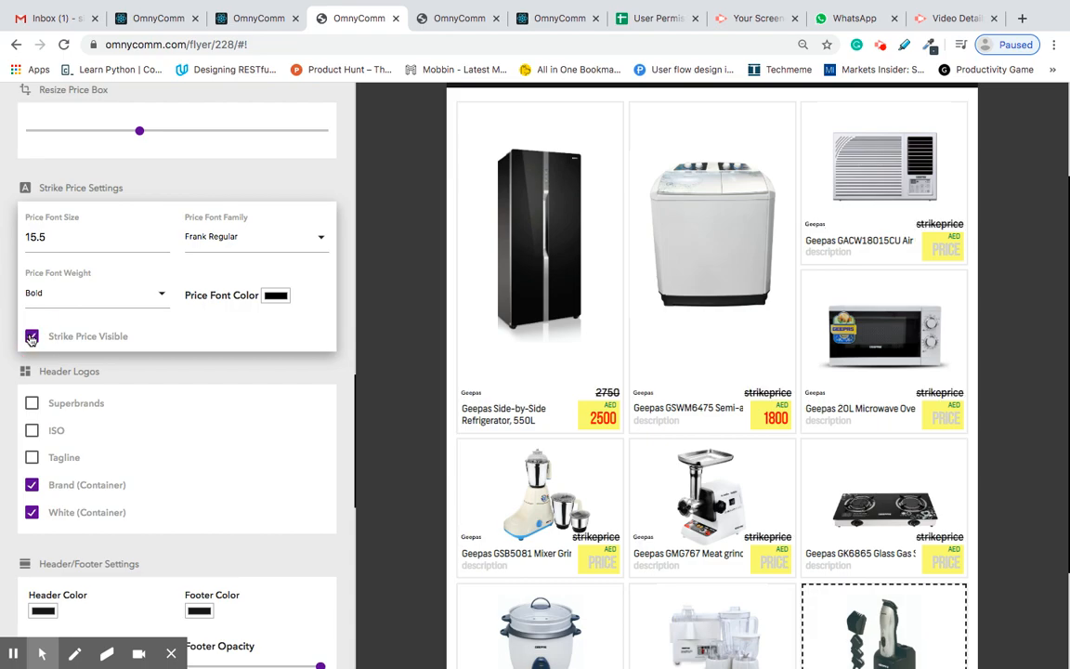
Add the ISO logo and the tagline to the flyer header, trying the Superbrands logo and removing it
{"action": "scroll", "coordinate": [206, 401], "scroll_direction": "down", "scroll_amount": 2}
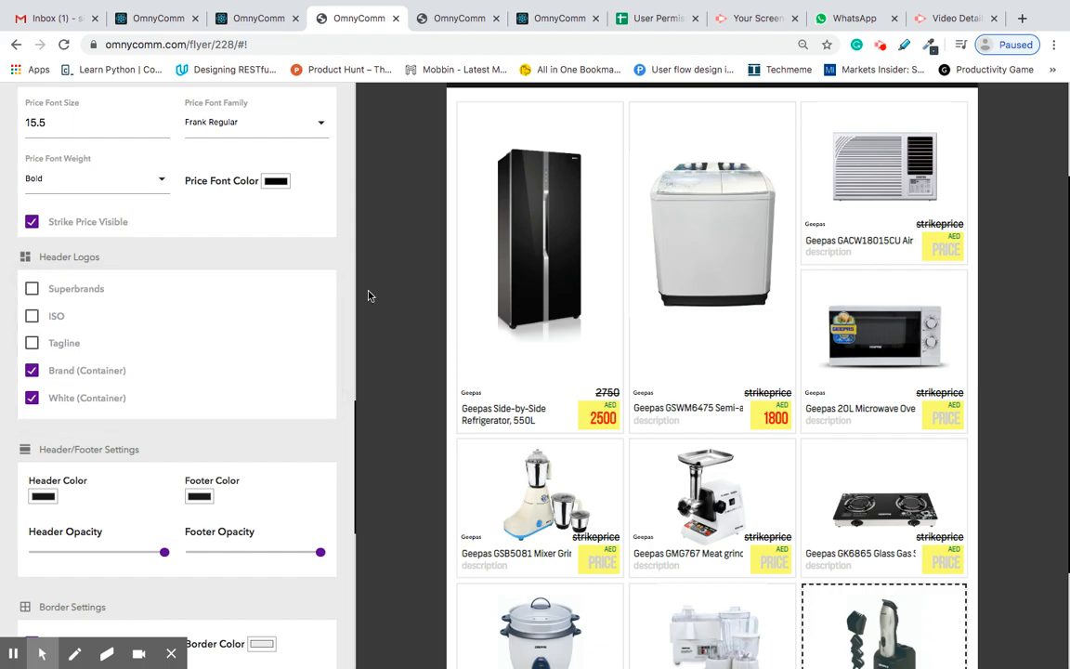
{"action": "scroll", "coordinate": [368, 296], "scroll_direction": "up", "scroll_amount": 3}
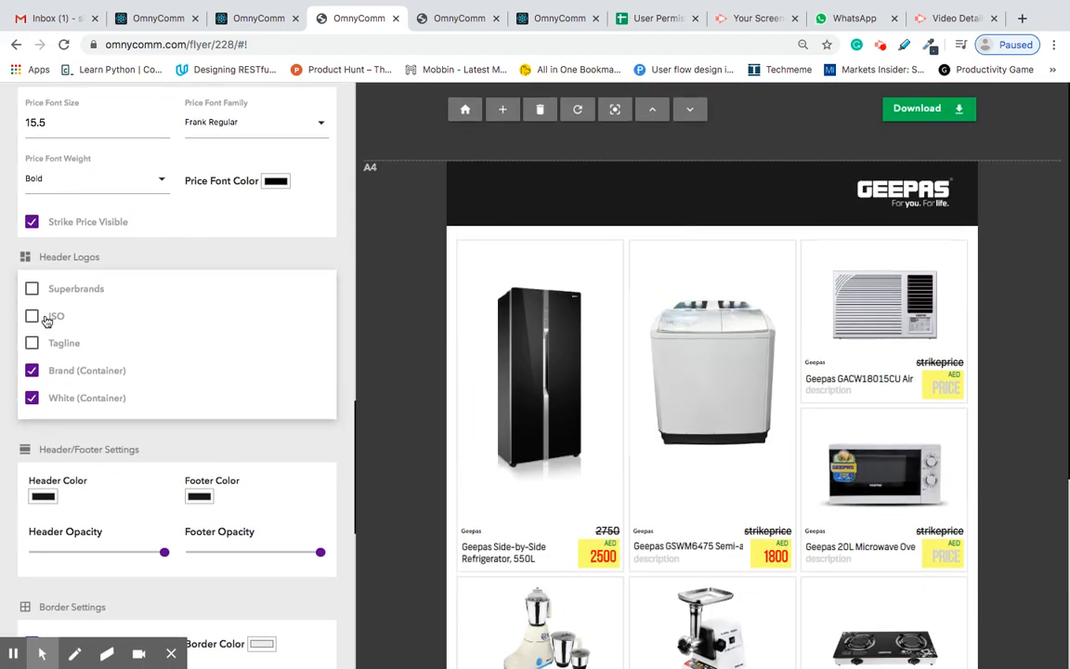
{"action": "left_click", "coordinate": [32, 290]}
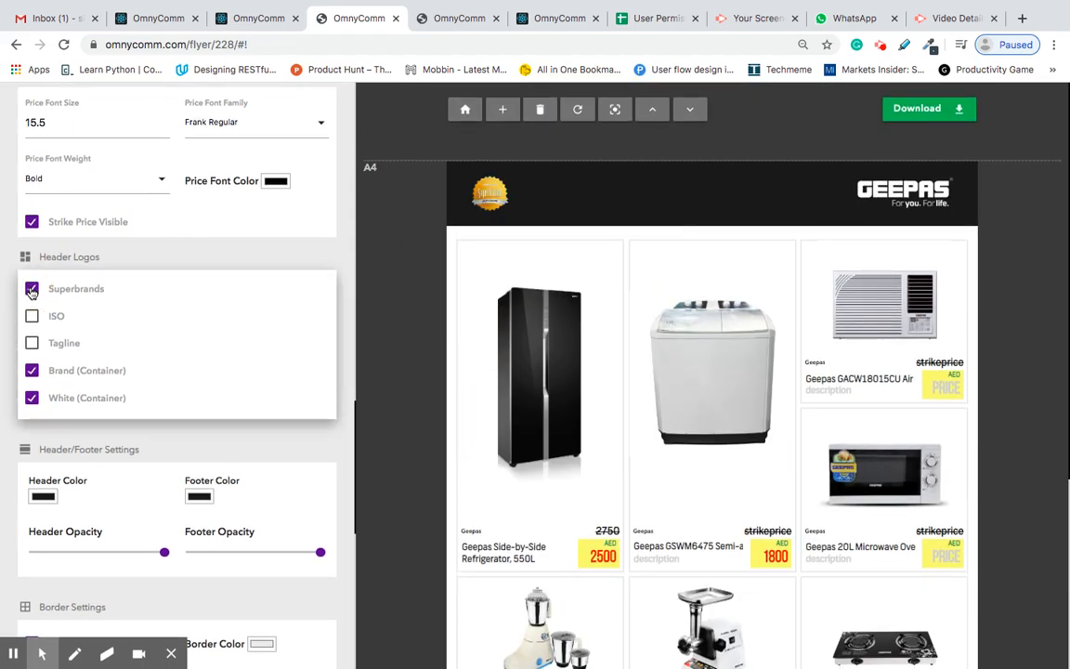
{"action": "left_click", "coordinate": [32, 318]}
{"action": "left_click", "coordinate": [32, 344]}
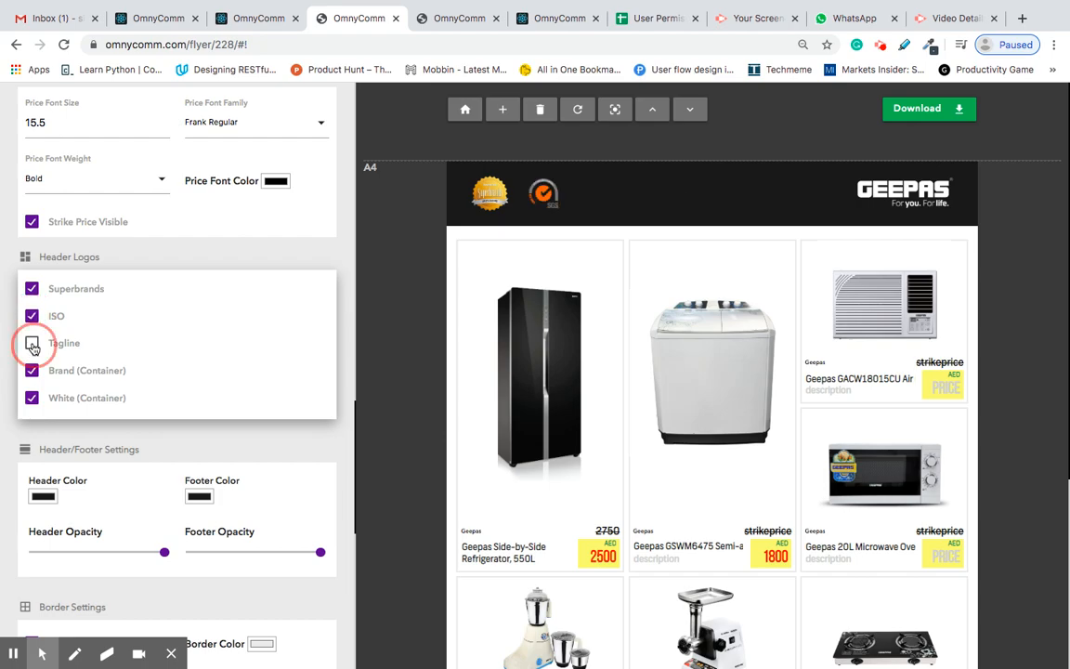
{"action": "left_click", "coordinate": [32, 290]}
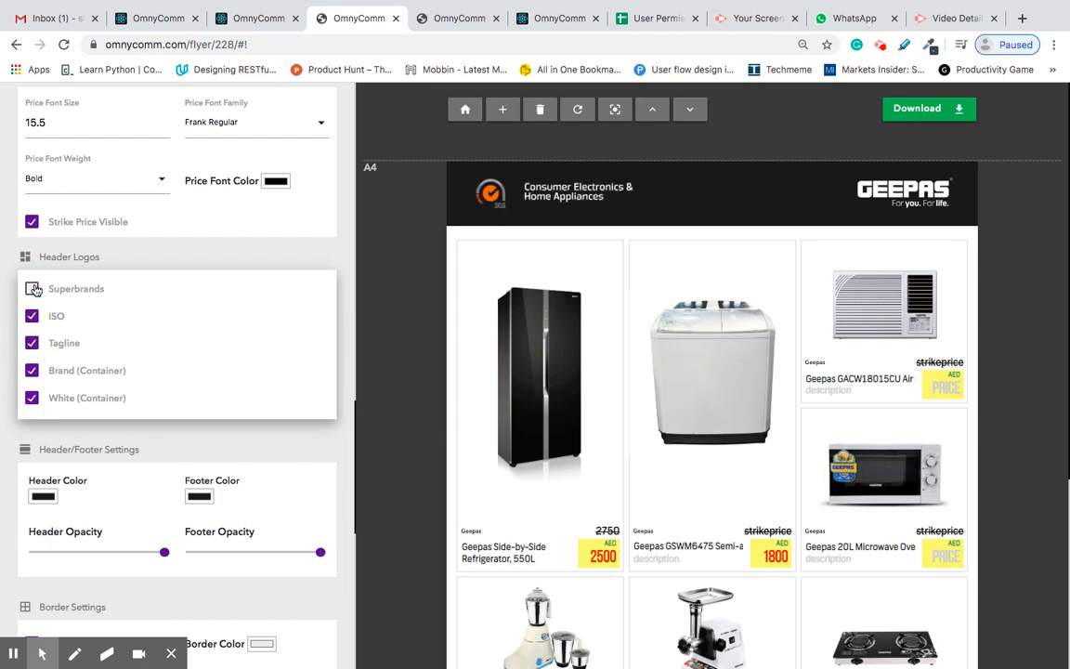
Add the Superbrands logo to the flyer header, switching the ISO logo off and on again
{"action": "left_click", "coordinate": [34, 290]}
{"action": "left_click", "coordinate": [33, 317]}
{"action": "left_click", "coordinate": [32, 318]}
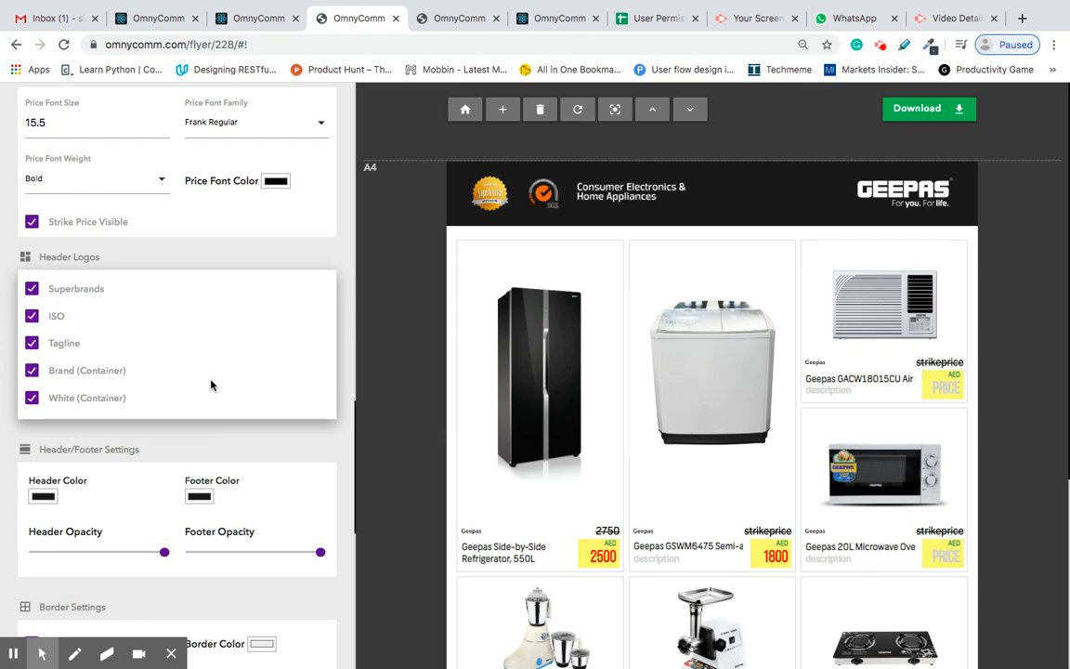
Compare the product containers with and without the brand label, and leave the label hidden
{"action": "scroll", "coordinate": [373, 444], "scroll_direction": "down", "scroll_amount": 1}
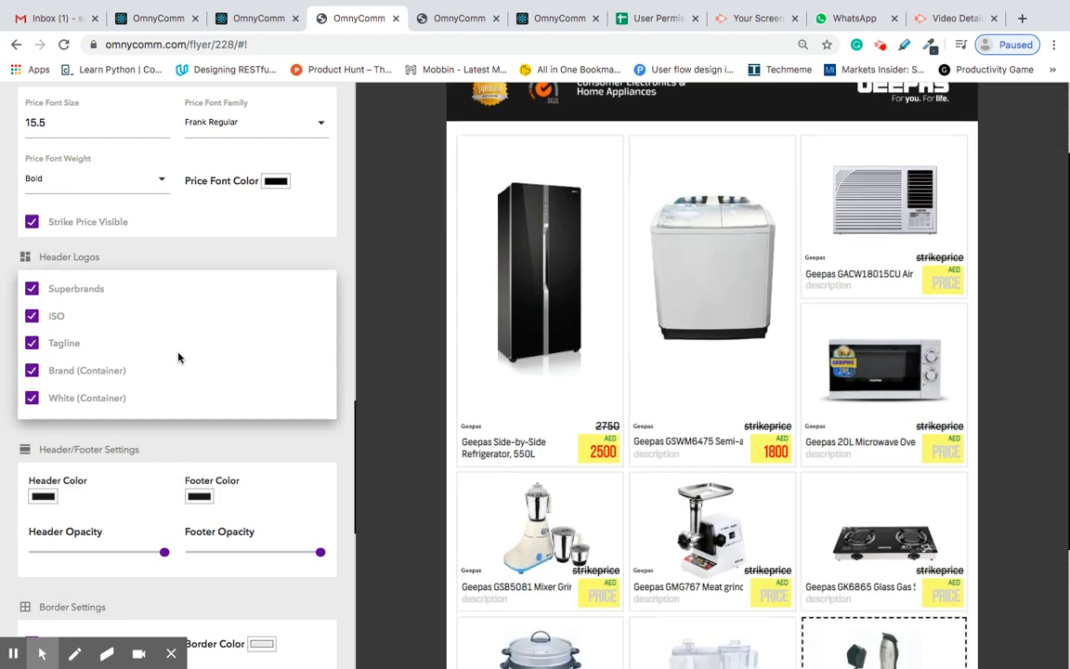
{"action": "scroll", "coordinate": [460, 297], "scroll_direction": "up", "scroll_amount": 1}
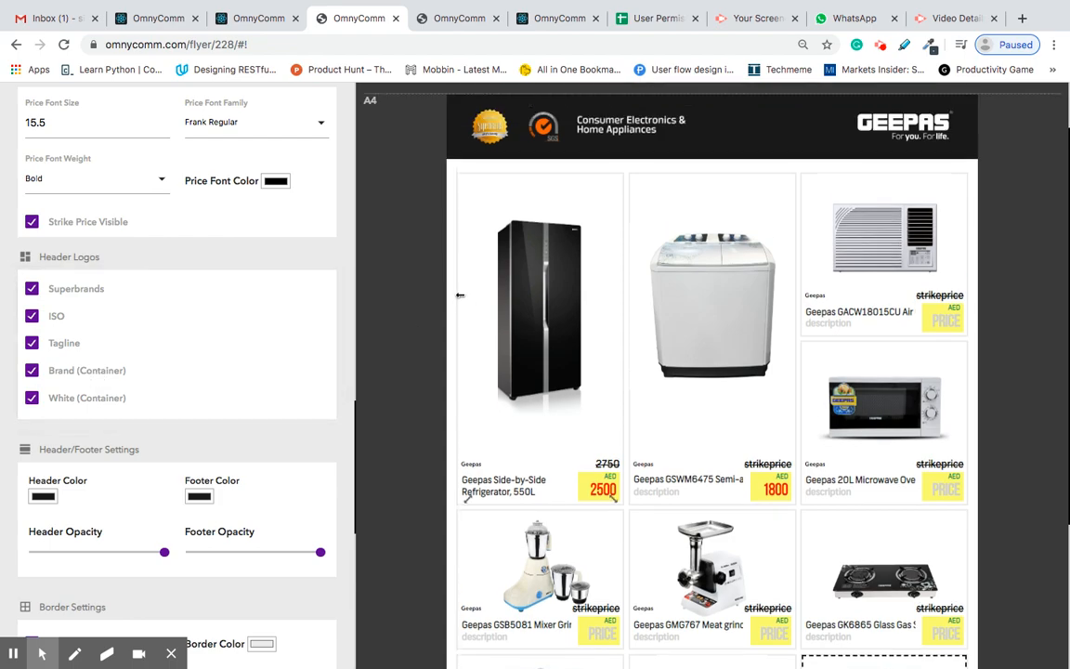
{"action": "scroll", "coordinate": [460, 297], "scroll_direction": "down", "scroll_amount": 1}
{"action": "left_click", "coordinate": [32, 371]}
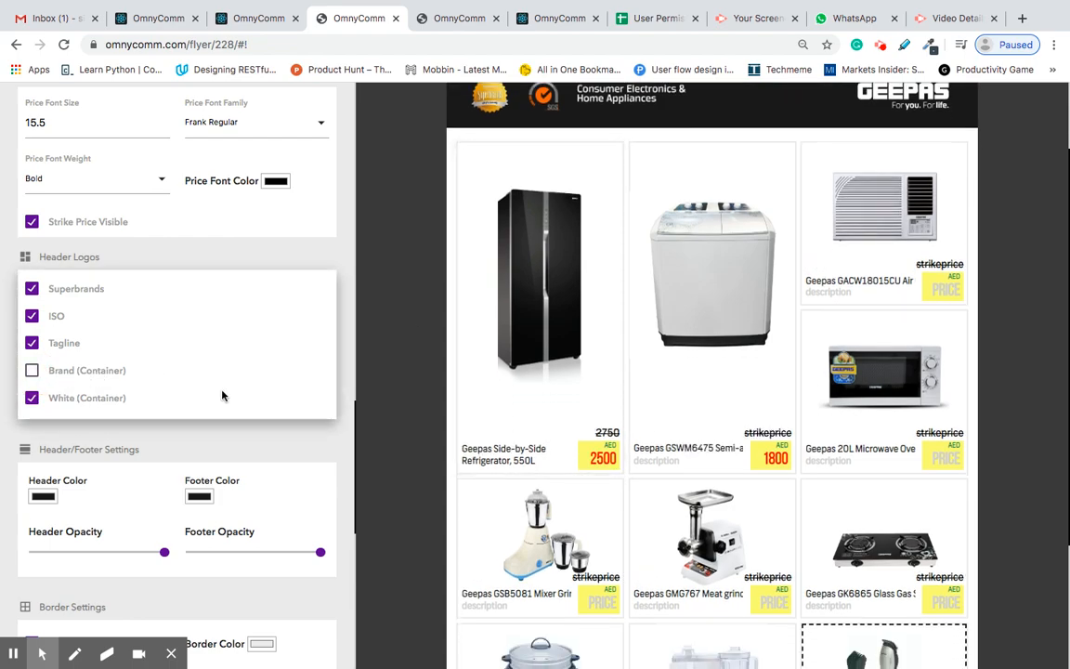
{"action": "left_click", "coordinate": [31, 371]}
{"action": "left_click", "coordinate": [32, 371]}
{"action": "left_click", "coordinate": [31, 371]}
{"action": "left_click", "coordinate": [31, 372]}
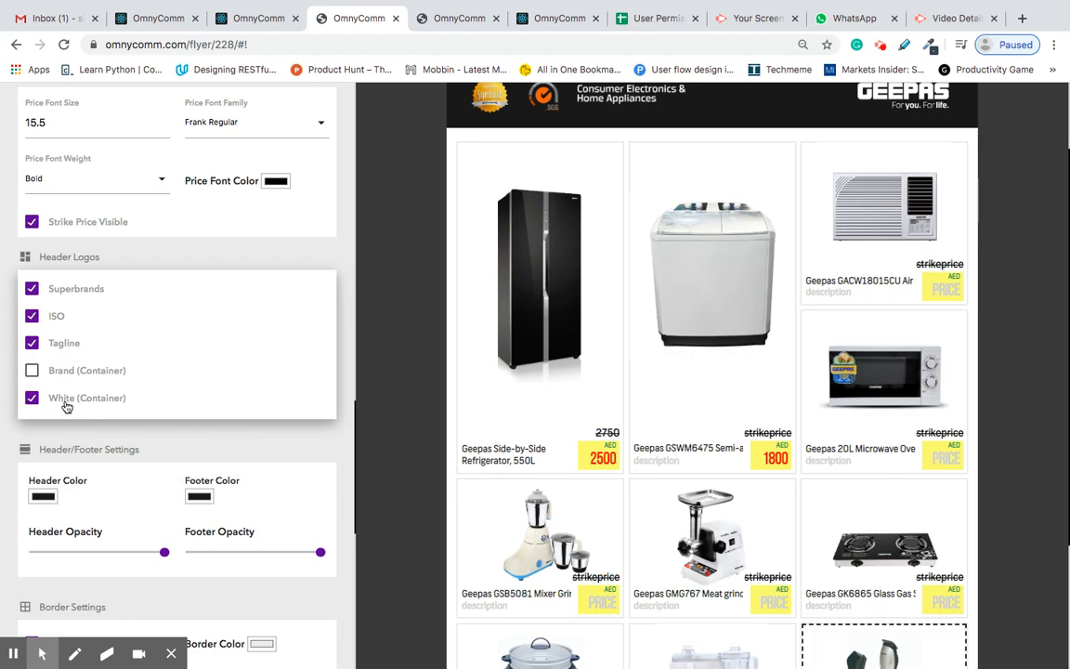
Try several header colors, including blue and Lime, and set the header color to the dark Lead shade
{"action": "scroll", "coordinate": [139, 446], "scroll_direction": "down", "scroll_amount": 10}
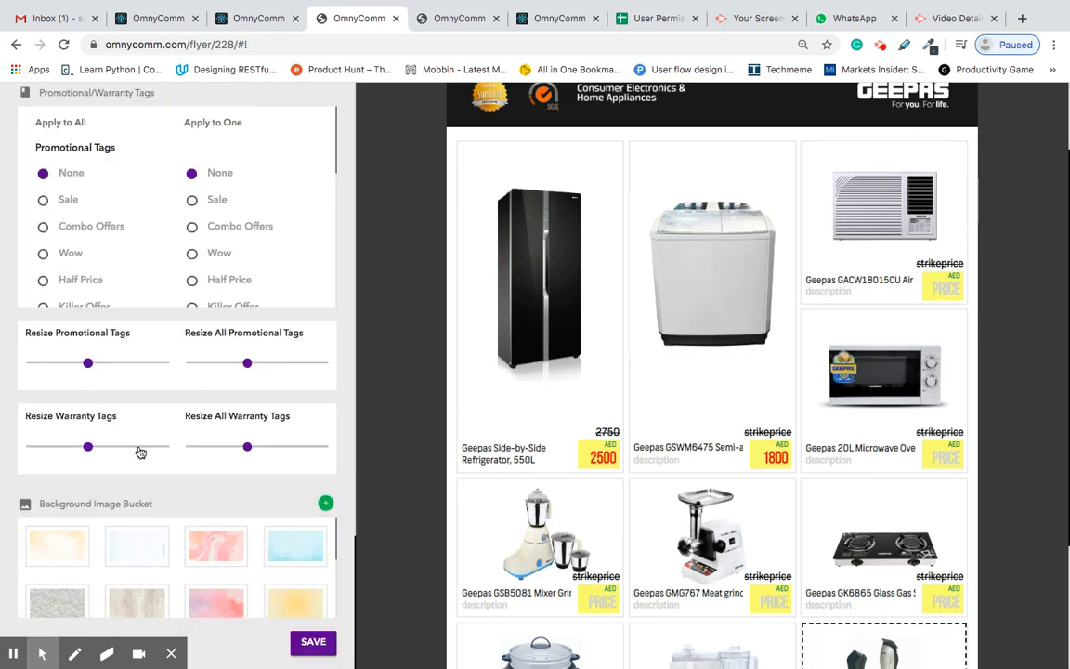
{"action": "scroll", "coordinate": [221, 504], "scroll_direction": "up", "scroll_amount": 8}
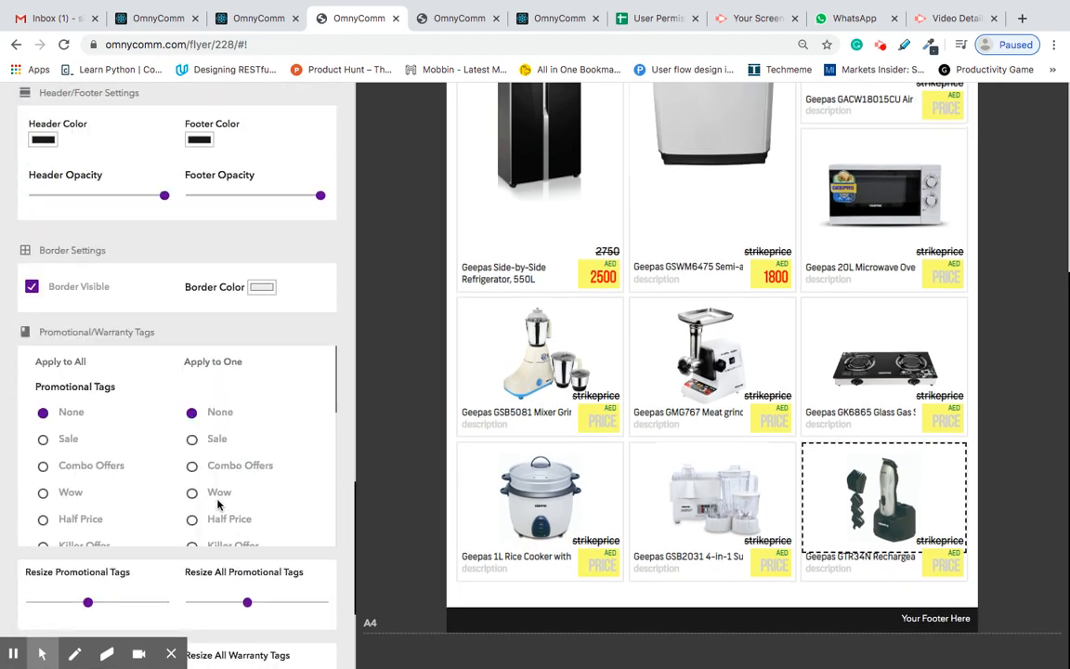
{"action": "scroll", "coordinate": [220, 504], "scroll_direction": "down", "scroll_amount": 1}
{"action": "scroll", "coordinate": [527, 385], "scroll_direction": "up", "scroll_amount": 5}
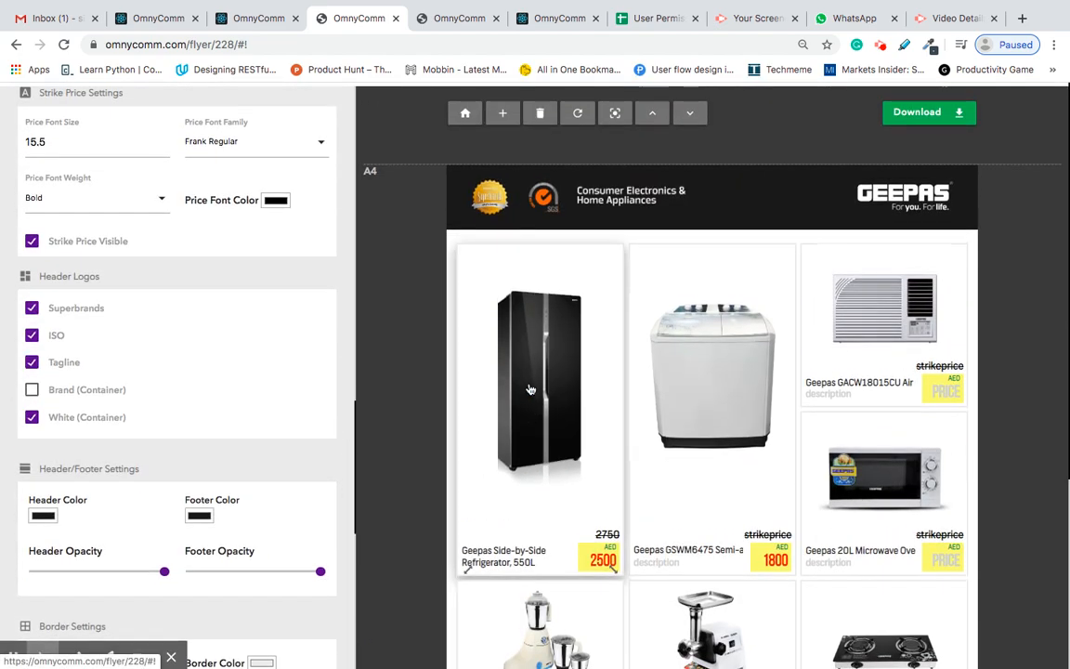
{"action": "scroll", "coordinate": [150, 426], "scroll_direction": "down", "scroll_amount": 1}
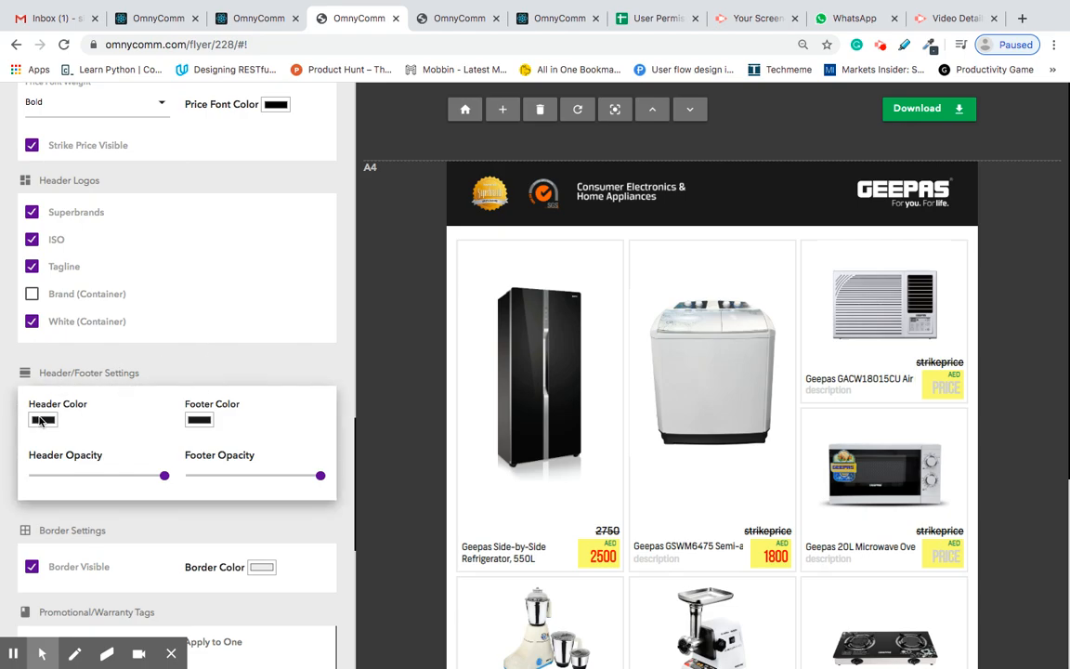
{"action": "left_click", "coordinate": [42, 421]}
{"action": "left_click", "coordinate": [167, 330]}
{"action": "left_click", "coordinate": [255, 311]}
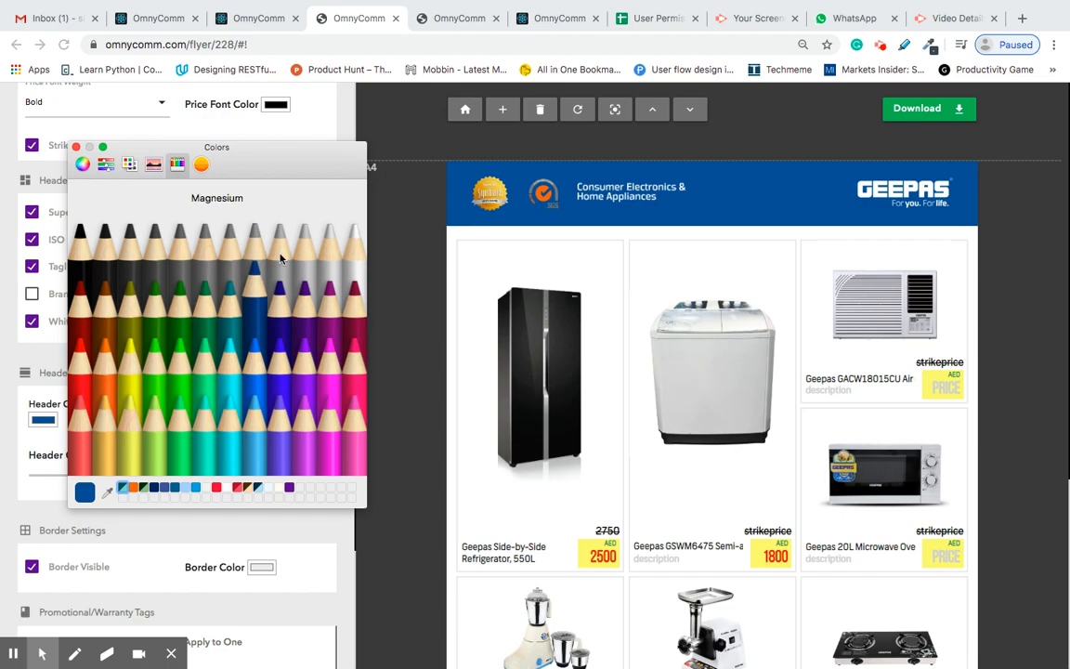
{"action": "left_click", "coordinate": [329, 252]}
{"action": "left_click", "coordinate": [304, 356]}
{"action": "left_click", "coordinate": [275, 427]}
{"action": "left_click", "coordinate": [155, 357]}
{"action": "left_click", "coordinate": [120, 236]}
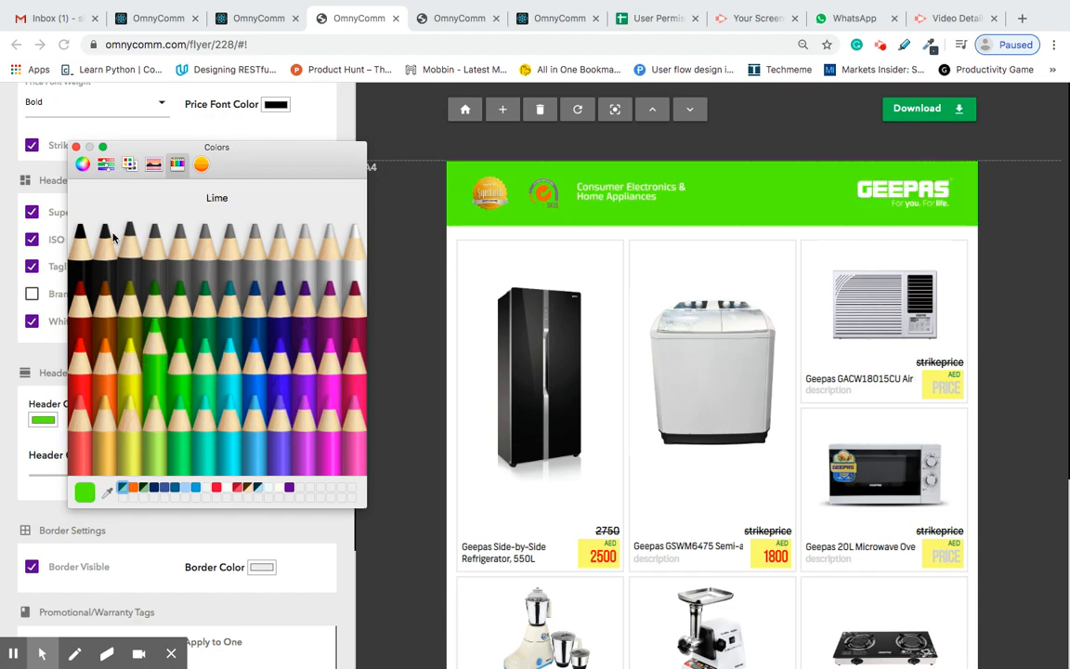
{"action": "left_click", "coordinate": [103, 240]}
{"action": "left_click", "coordinate": [77, 146]}
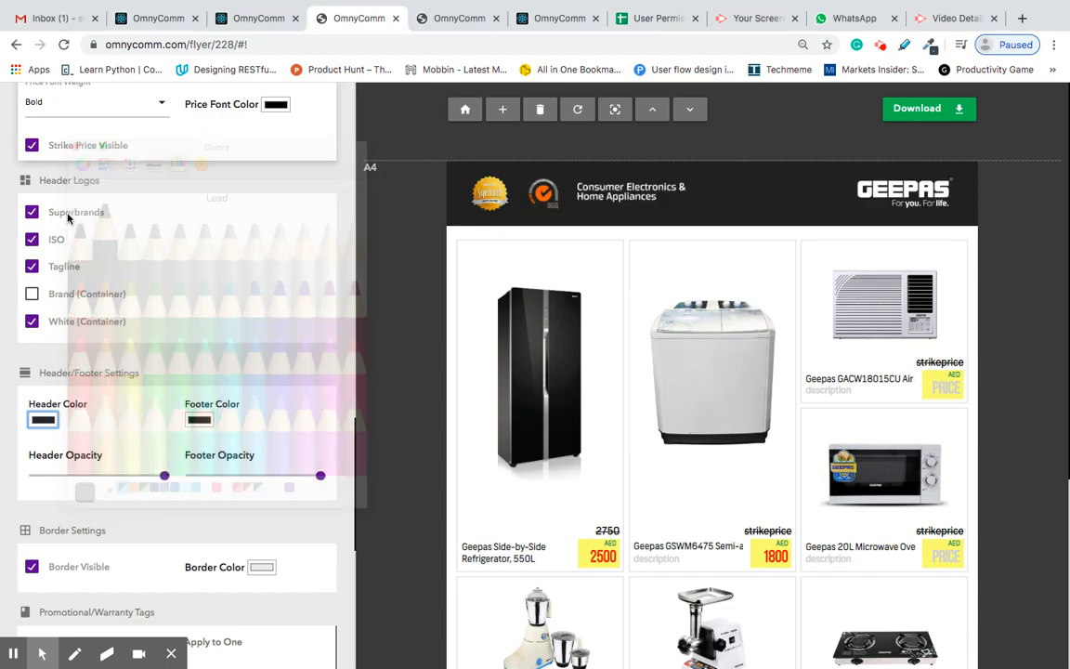
Lower the header opacity to its minimum and restore it to full
{"action": "scroll", "coordinate": [377, 458], "scroll_direction": "down", "scroll_amount": 5}
{"action": "scroll", "coordinate": [377, 459], "scroll_direction": "up", "scroll_amount": 5}
{"action": "left_click_drag", "start_coordinate": [165, 477], "coordinate": [4, 480]}
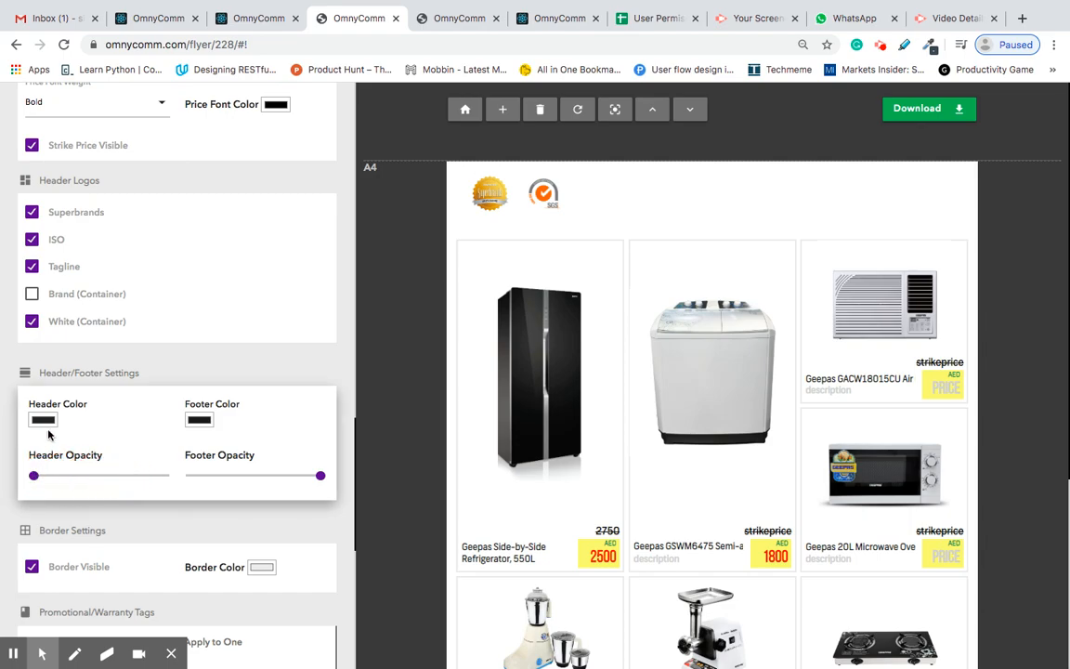
{"action": "left_click_drag", "start_coordinate": [36, 483], "coordinate": [171, 481]}
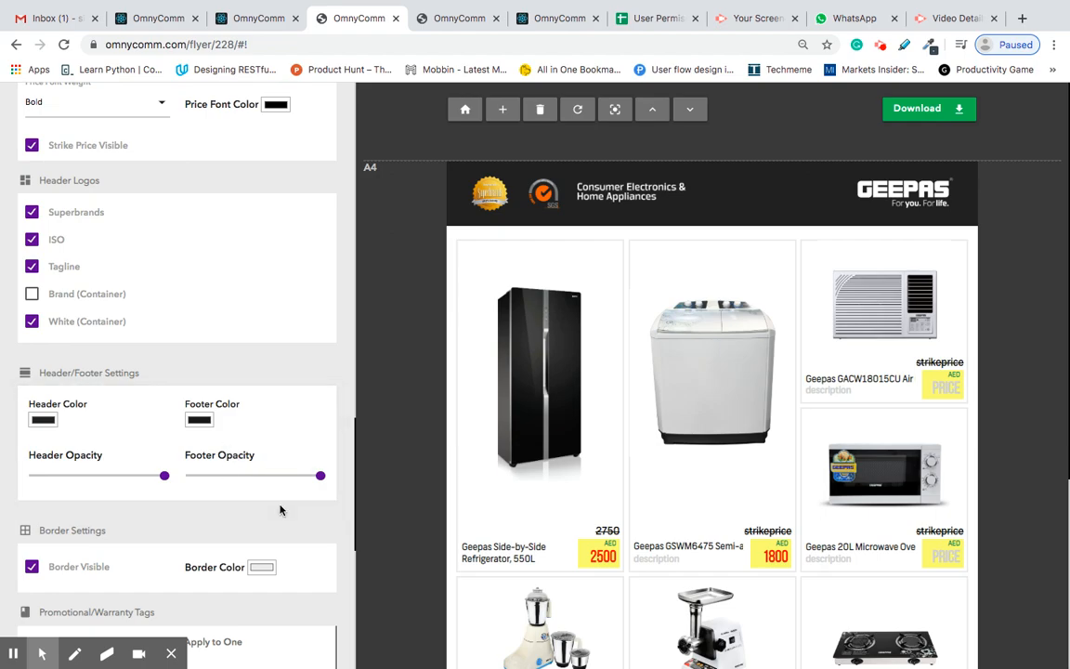
Compare darker greys and Aqua for the product borders and set the border color to Mercury
{"action": "scroll", "coordinate": [279, 507], "scroll_direction": "down", "scroll_amount": 2}
{"action": "scroll", "coordinate": [148, 422], "scroll_direction": "down", "scroll_amount": 1}
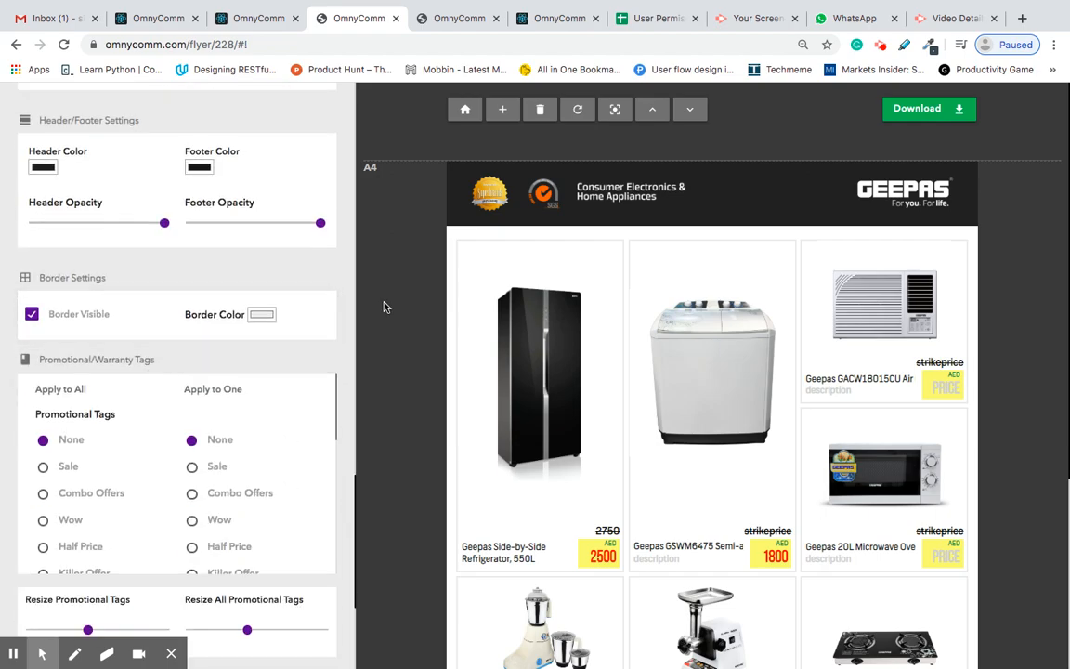
{"action": "left_click", "coordinate": [261, 314]}
{"action": "left_click", "coordinate": [131, 239]}
{"action": "left_click", "coordinate": [109, 246]}
{"action": "left_click", "coordinate": [201, 252]}
{"action": "left_click", "coordinate": [255, 256]}
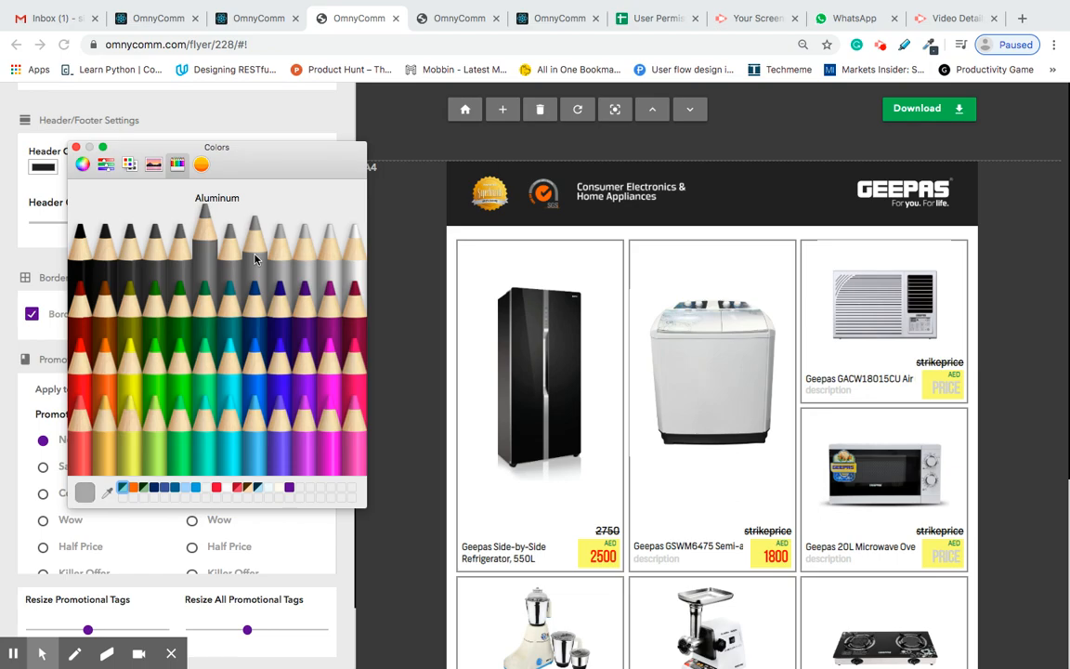
{"action": "left_click", "coordinate": [261, 334]}
{"action": "left_click", "coordinate": [257, 378]}
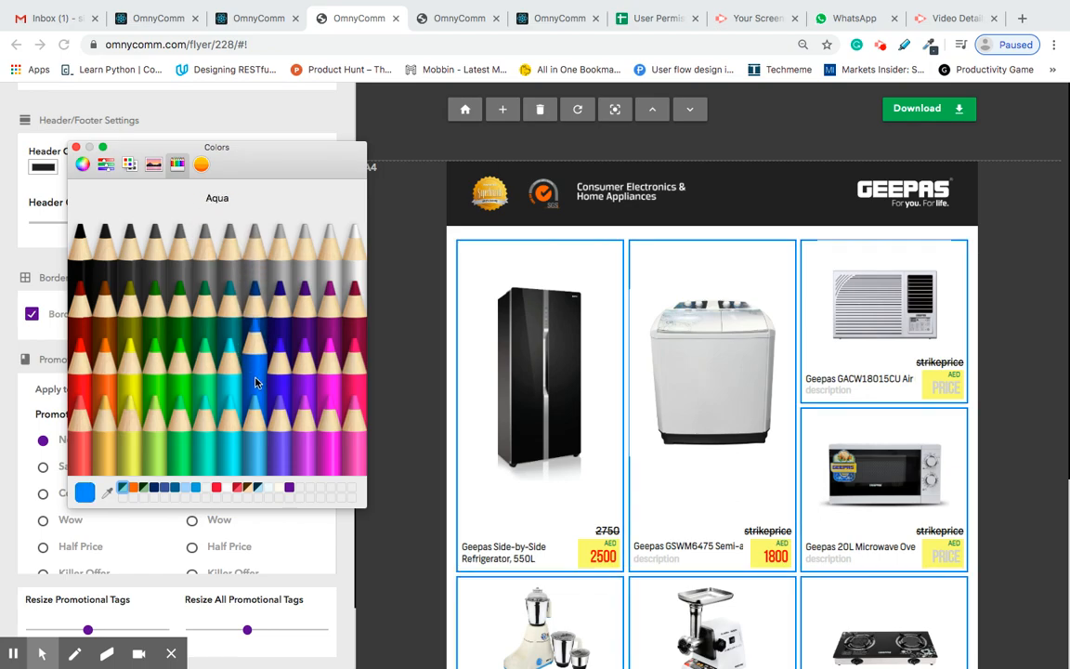
{"action": "left_click", "coordinate": [279, 237]}
{"action": "left_click", "coordinate": [330, 232]}
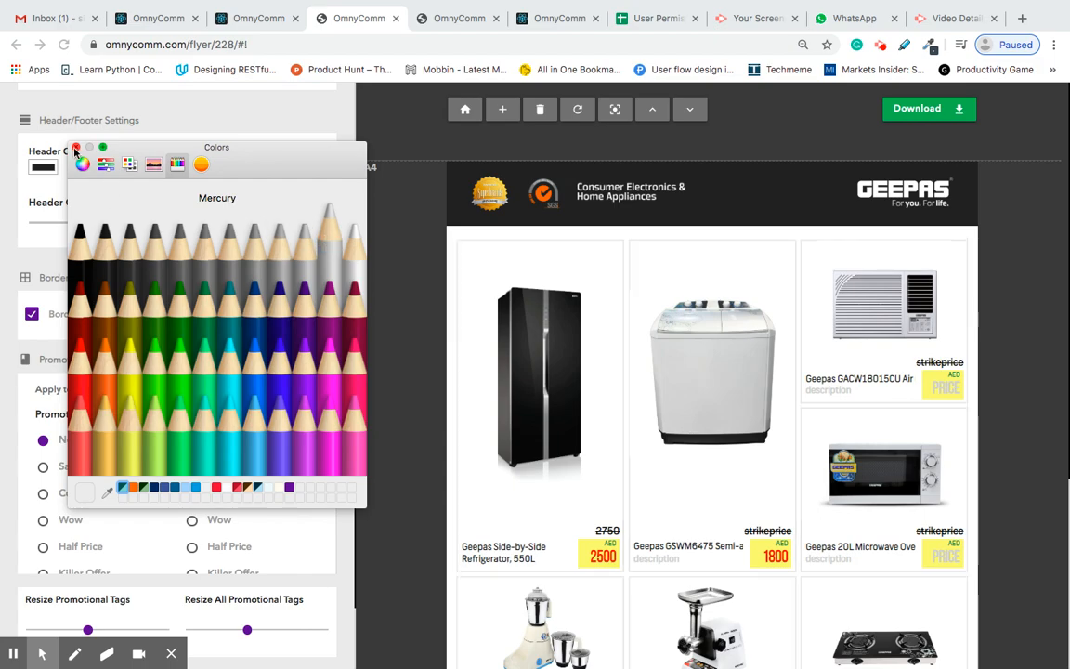
{"action": "left_click", "coordinate": [75, 151]}
Hide the product borders to review the borderless flyer, and show them again
{"action": "left_click", "coordinate": [33, 314]}
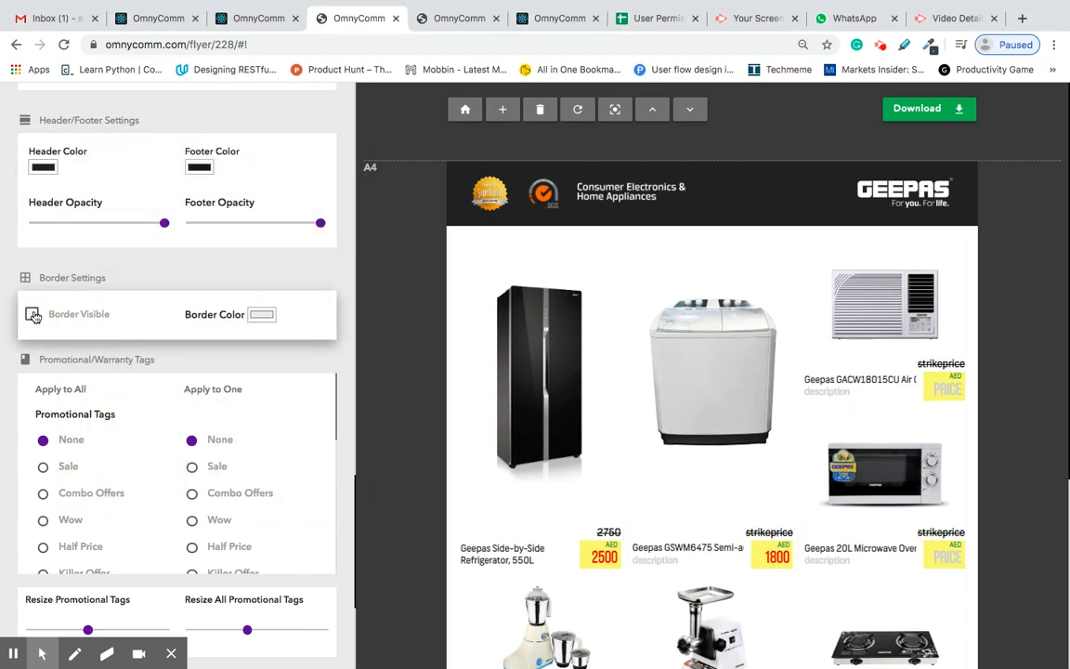
{"action": "scroll", "coordinate": [347, 393], "scroll_direction": "down", "scroll_amount": 3}
{"action": "scroll", "coordinate": [413, 405], "scroll_direction": "down", "scroll_amount": 3}
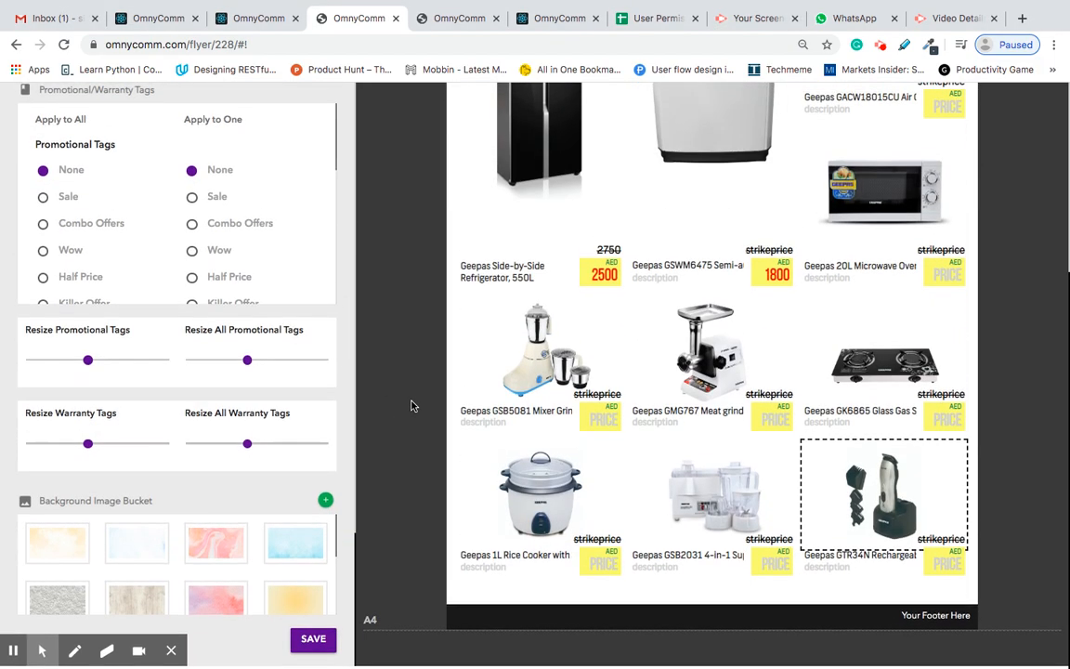
{"action": "scroll", "coordinate": [413, 406], "scroll_direction": "up", "scroll_amount": 5}
{"action": "scroll", "coordinate": [455, 325], "scroll_direction": "down", "scroll_amount": 2}
{"action": "scroll", "coordinate": [453, 320], "scroll_direction": "up", "scroll_amount": 2}
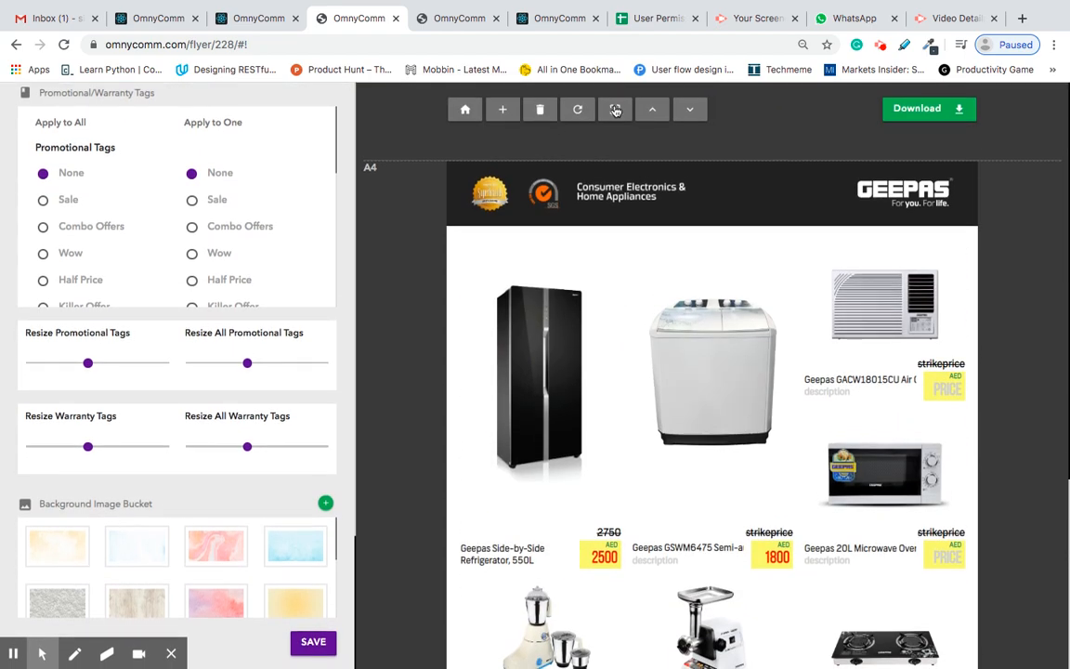
{"action": "scroll", "coordinate": [626, 293], "scroll_direction": "down", "scroll_amount": 3}
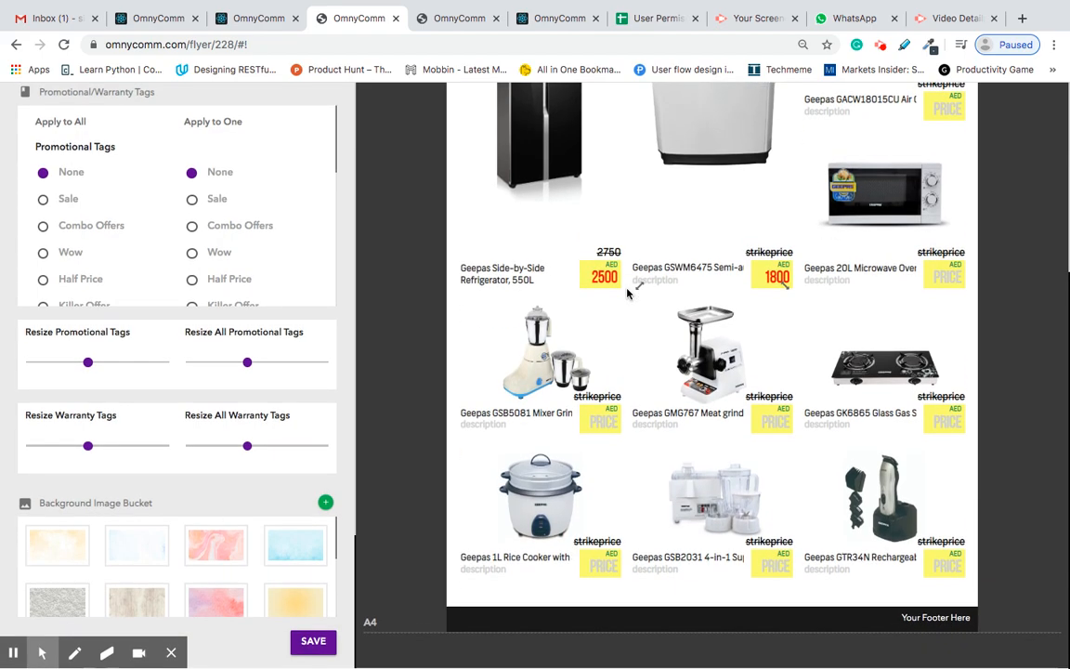
{"action": "scroll", "coordinate": [745, 418], "scroll_direction": "up", "scroll_amount": 3}
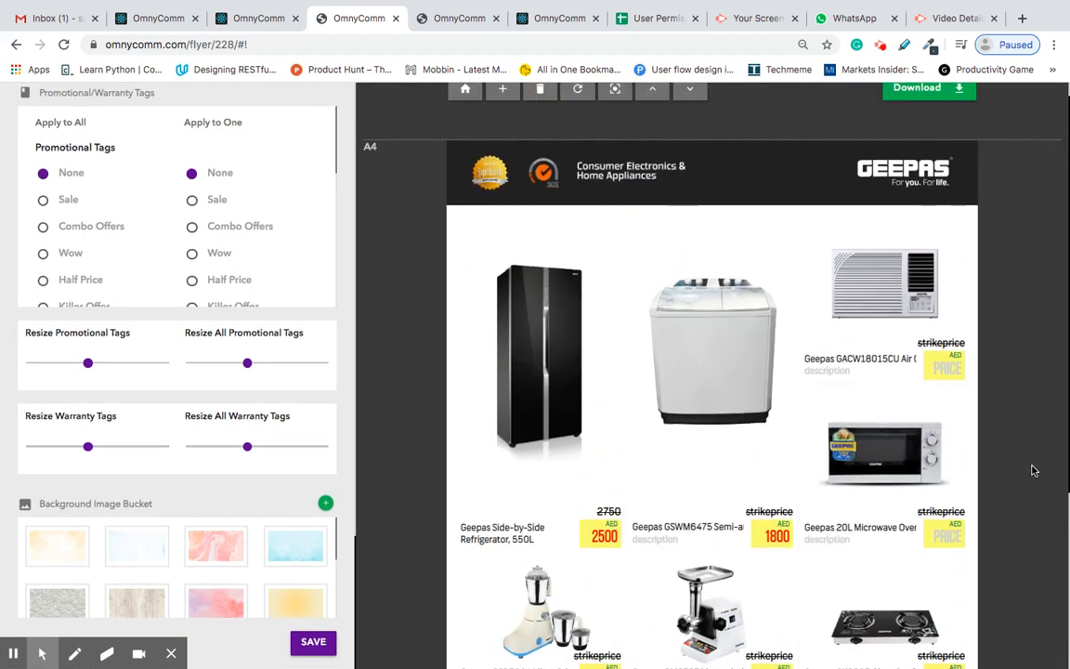
{"action": "scroll", "coordinate": [1033, 471], "scroll_direction": "down", "scroll_amount": 2}
{"action": "scroll", "coordinate": [1032, 469], "scroll_direction": "down", "scroll_amount": 2}
{"action": "scroll", "coordinate": [616, 256], "scroll_direction": "up", "scroll_amount": 5}
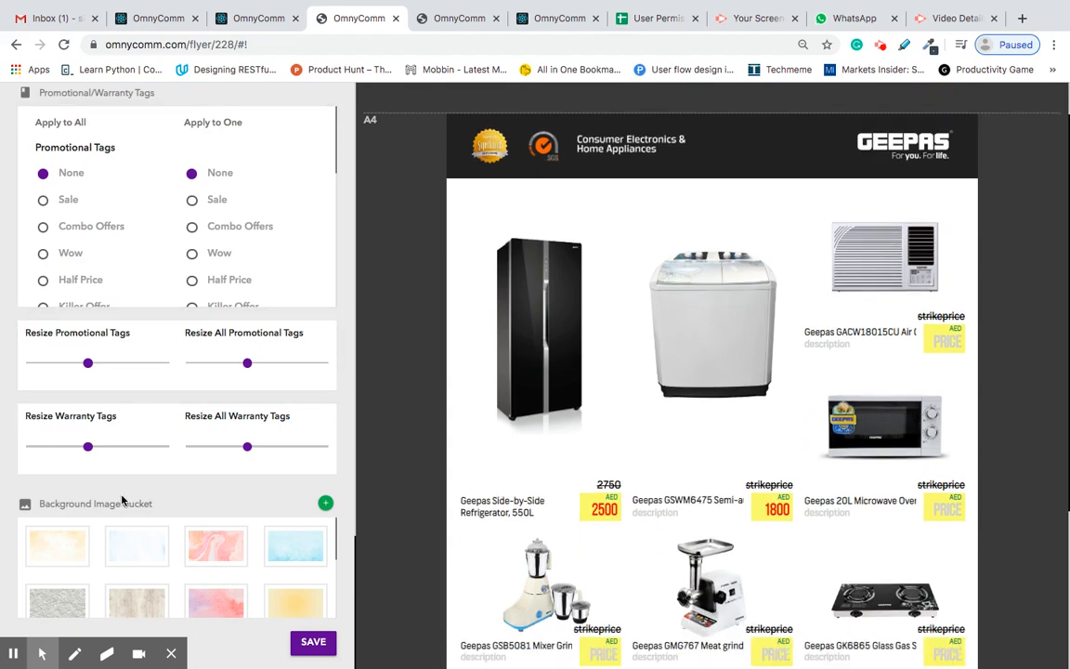
{"action": "scroll", "coordinate": [56, 278], "scroll_direction": "up", "scroll_amount": 3}
{"action": "left_click", "coordinate": [32, 266]}
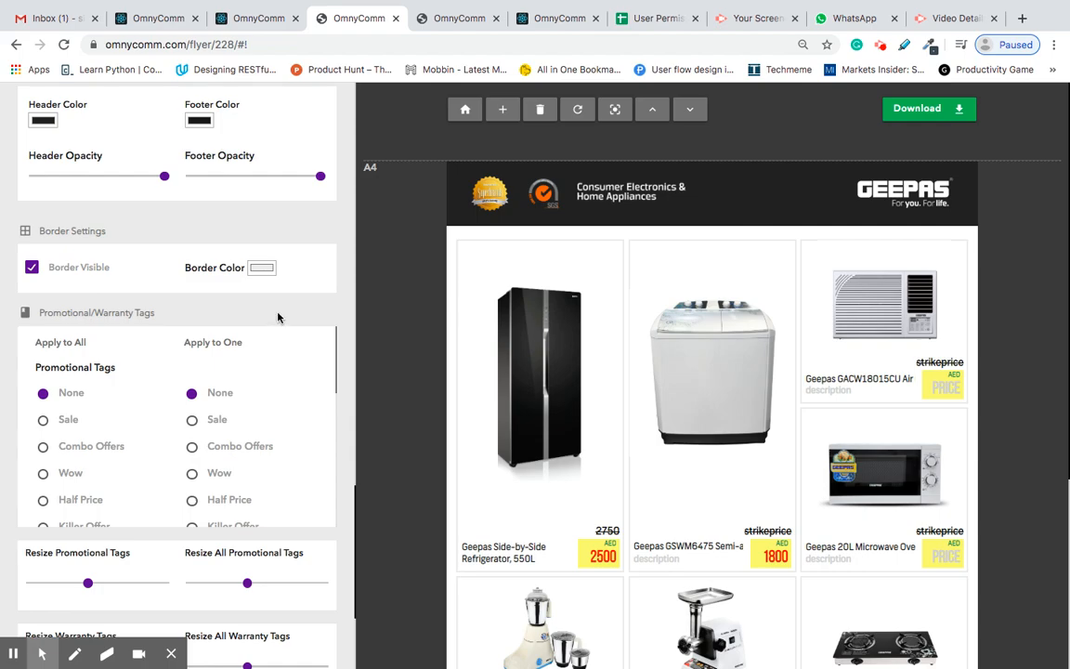
Try the Sale and Combo Offers promotional tags on all products, and apply the Wow tag to all
{"action": "scroll", "coordinate": [291, 385], "scroll_direction": "down", "scroll_amount": 2}
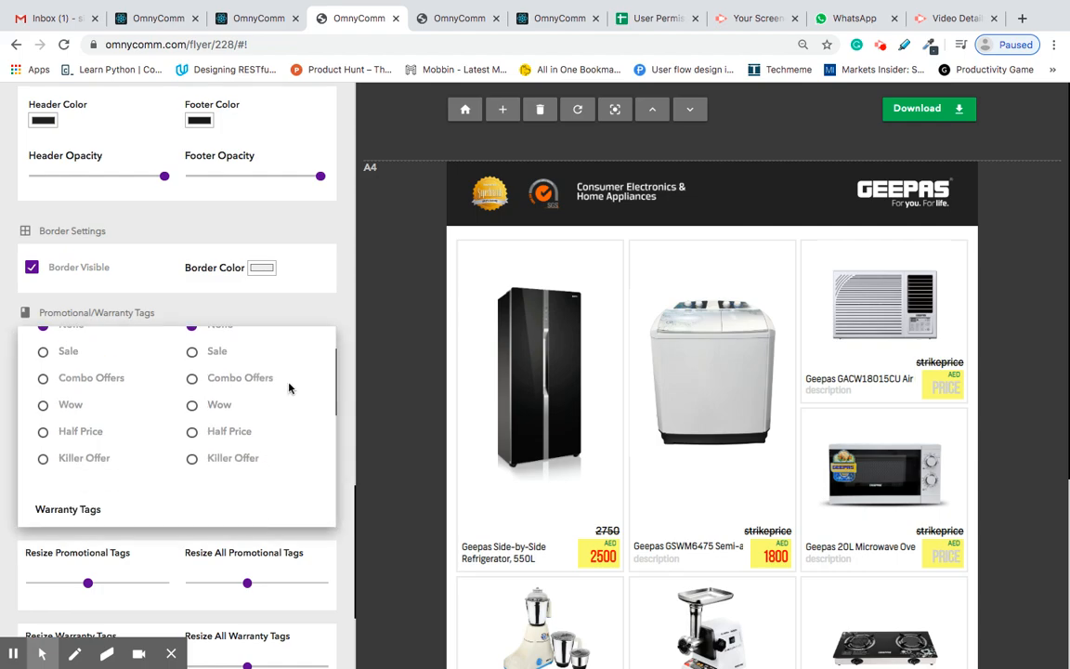
{"action": "scroll", "coordinate": [289, 388], "scroll_direction": "up", "scroll_amount": 1}
{"action": "scroll", "coordinate": [271, 386], "scroll_direction": "up", "scroll_amount": 1}
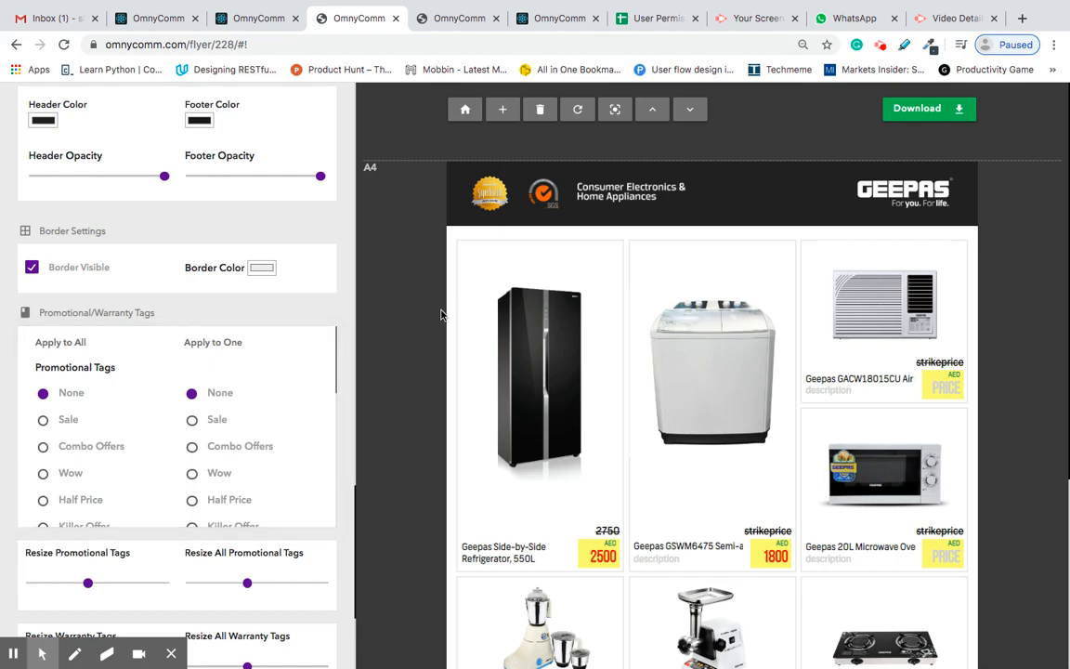
{"action": "scroll", "coordinate": [95, 420], "scroll_direction": "down", "scroll_amount": 2}
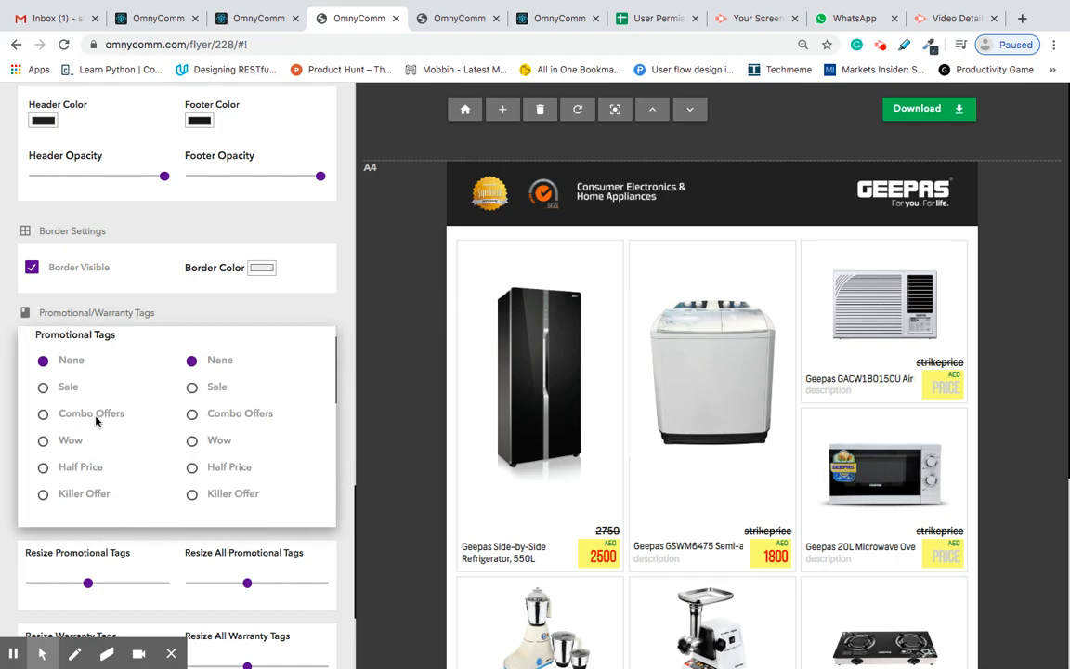
{"action": "left_click", "coordinate": [43, 387]}
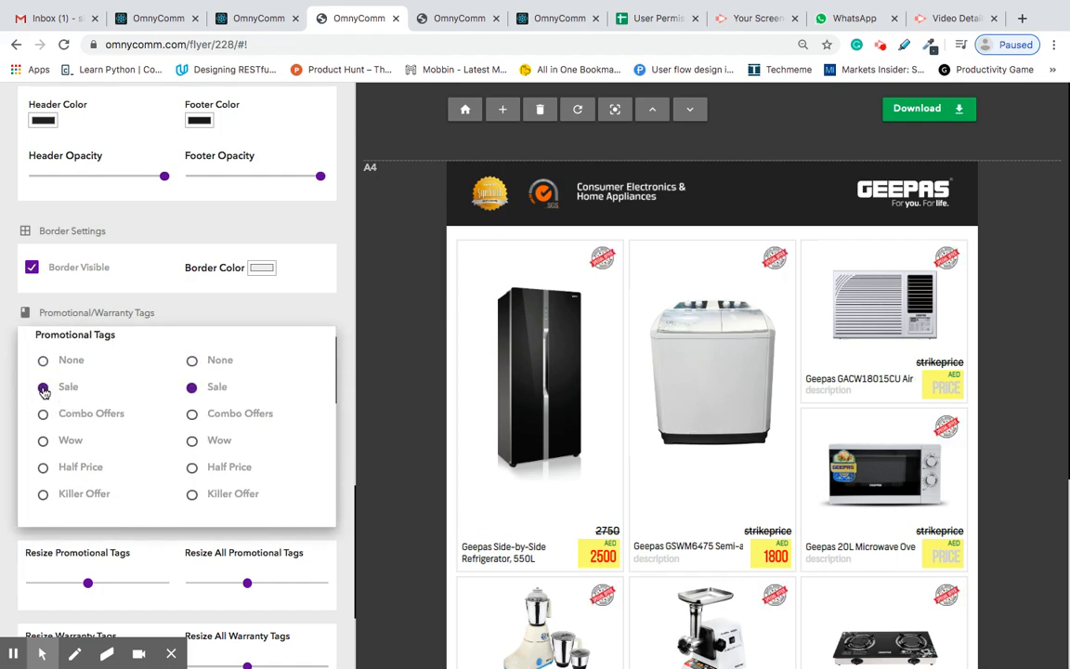
{"action": "scroll", "coordinate": [389, 444], "scroll_direction": "down", "scroll_amount": 5}
{"action": "scroll", "coordinate": [389, 443], "scroll_direction": "up", "scroll_amount": 4}
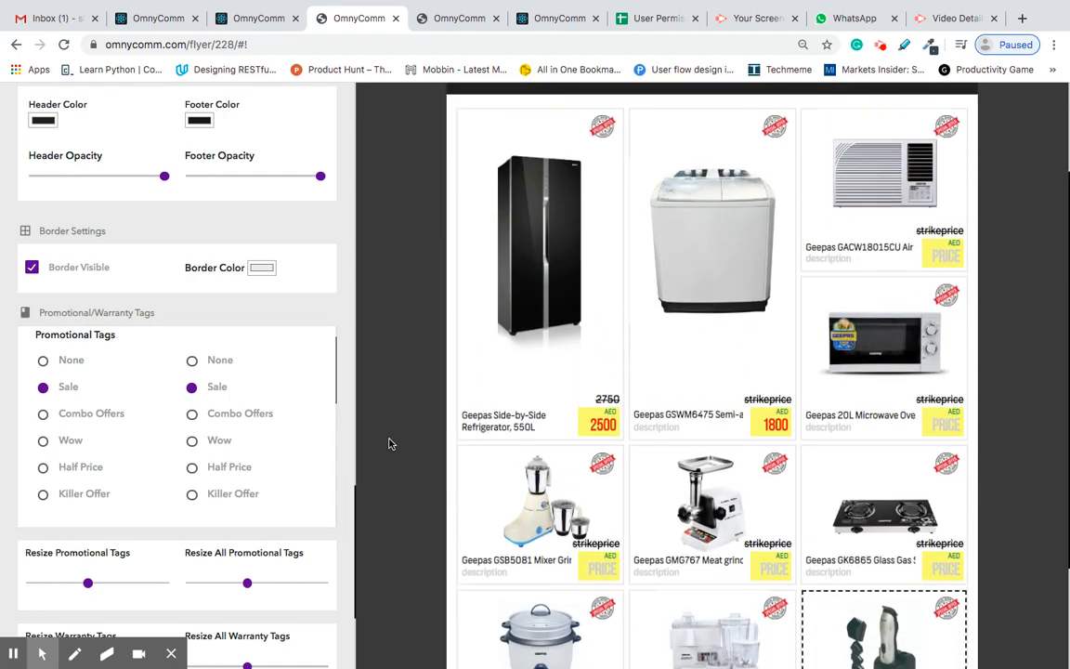
{"action": "left_click", "coordinate": [44, 415]}
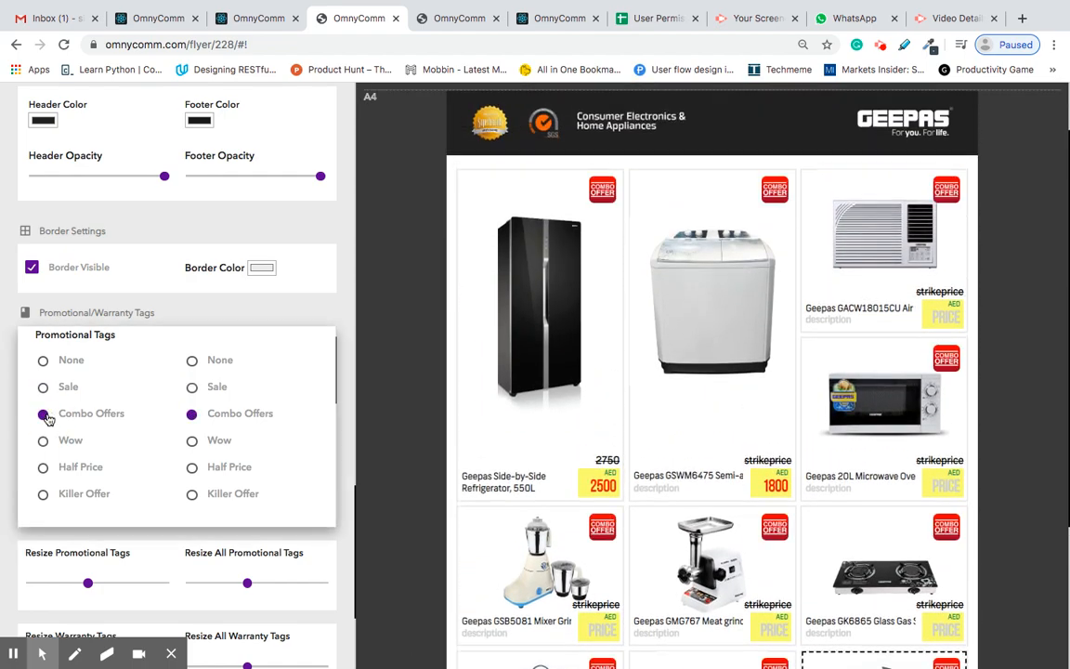
{"action": "left_click", "coordinate": [43, 442]}
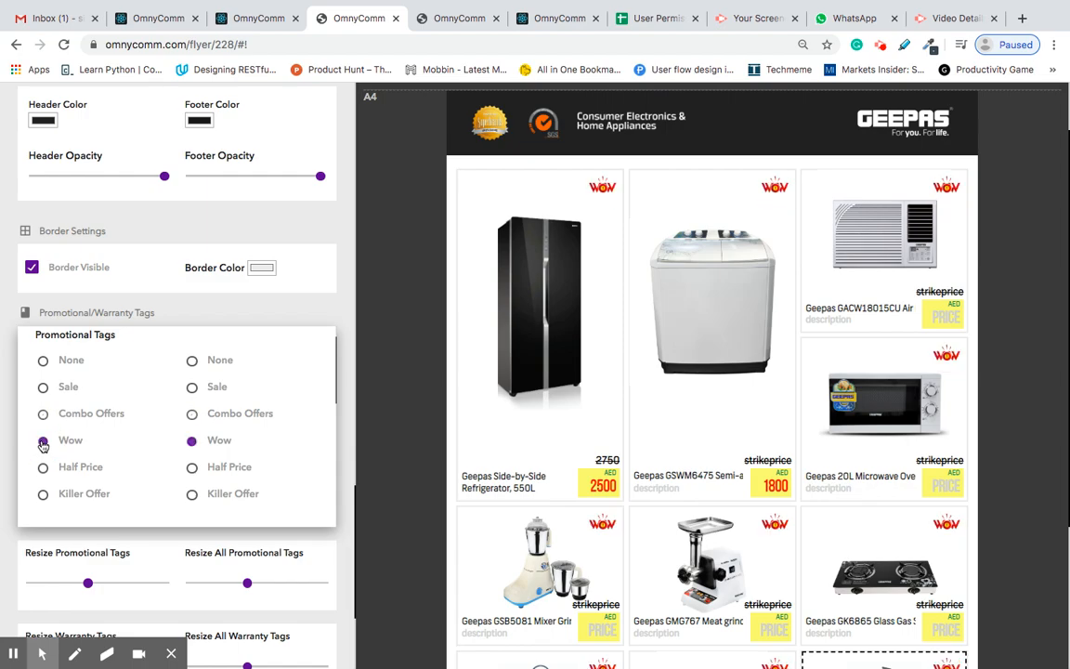
Try the Geepas Warranty 2 Year tag on all products and apply the Geepas Warranty 3 Year tag
{"action": "scroll", "coordinate": [58, 469], "scroll_direction": "down", "scroll_amount": 3}
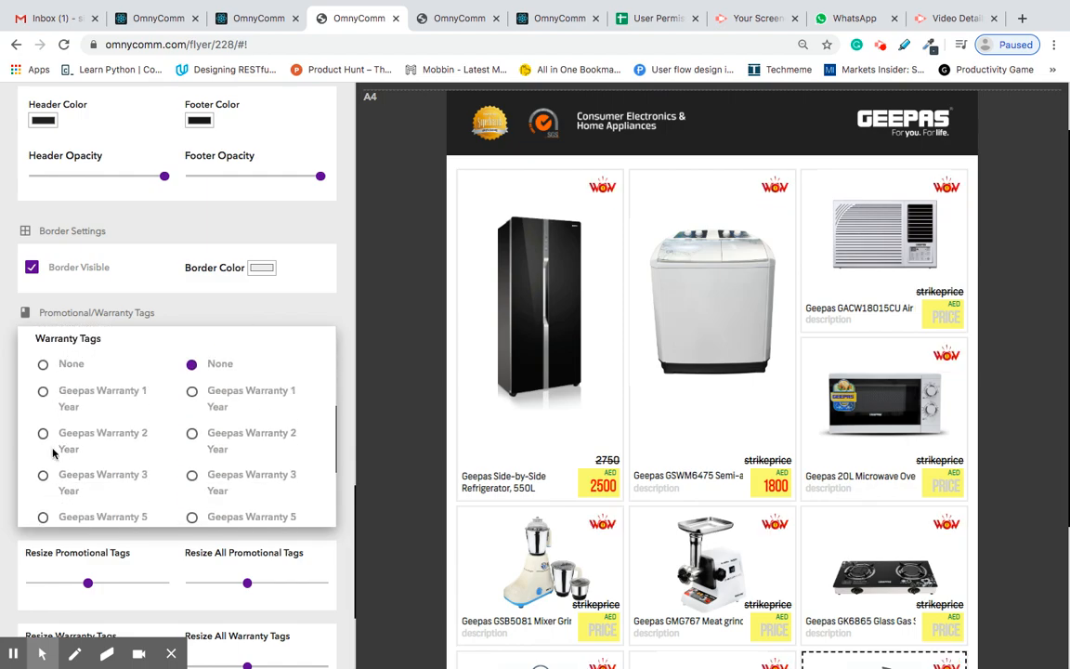
{"action": "left_click", "coordinate": [43, 436]}
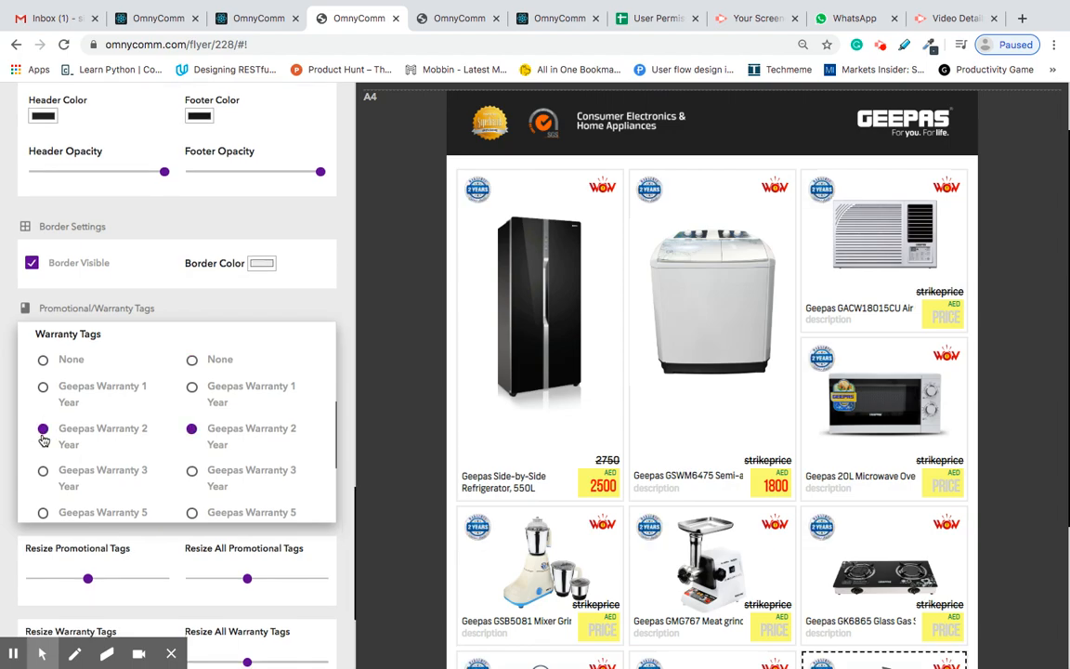
{"action": "left_click", "coordinate": [42, 472]}
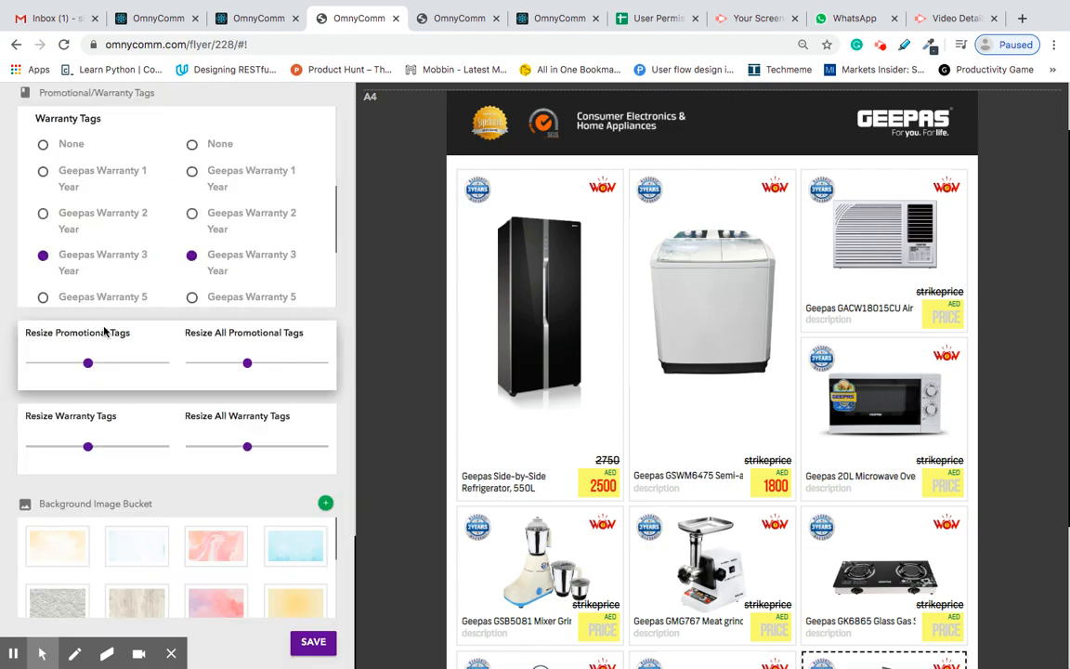
Try the Geepas Warranty 5 Year and Geepas Warranty 7 Year tags on all products
{"action": "scroll", "coordinate": [93, 339], "scroll_direction": "down", "scroll_amount": 1}
{"action": "left_click", "coordinate": [43, 355]}
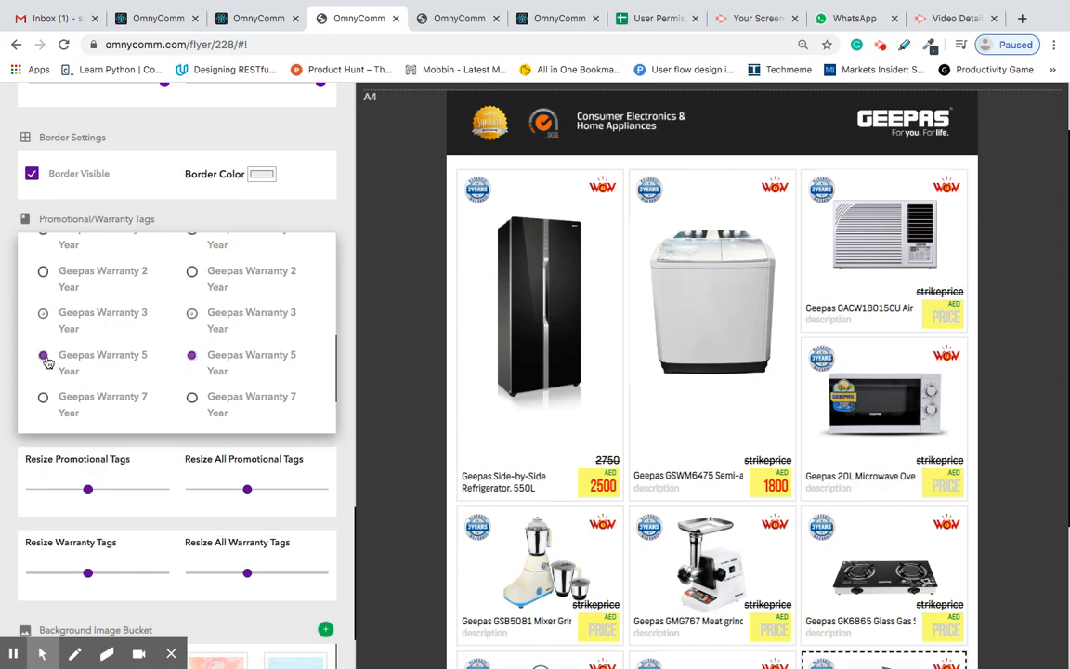
{"action": "left_click", "coordinate": [43, 399]}
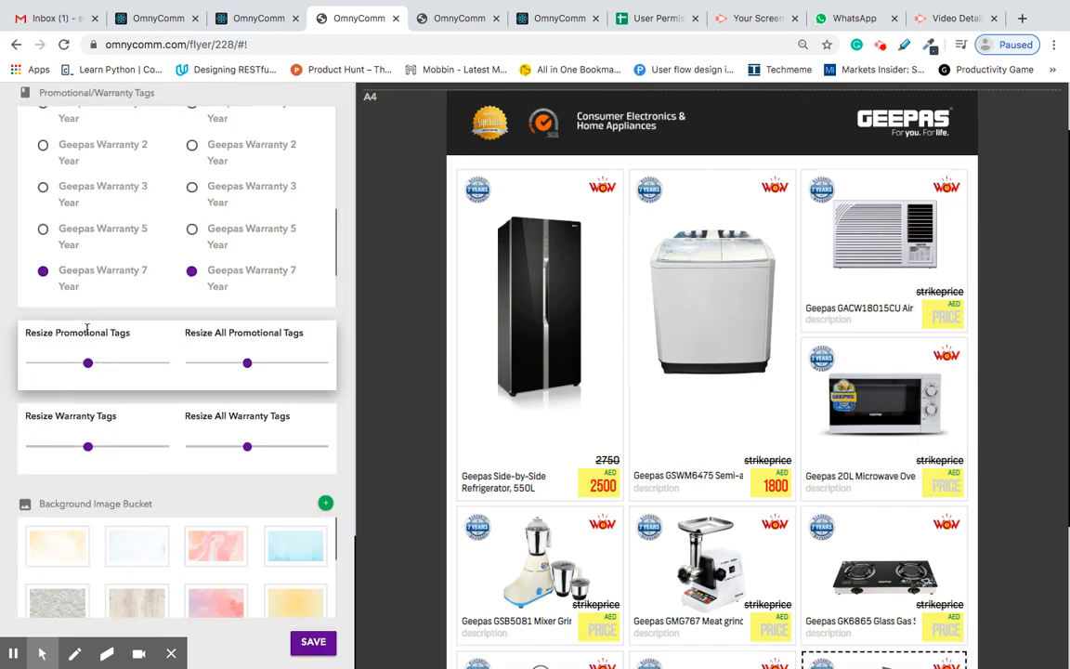
Set both the promotional and the warranty tags of all products to None
{"action": "scroll", "coordinate": [97, 221], "scroll_direction": "up", "scroll_amount": 3}
{"action": "scroll", "coordinate": [107, 251], "scroll_direction": "up", "scroll_amount": 2}
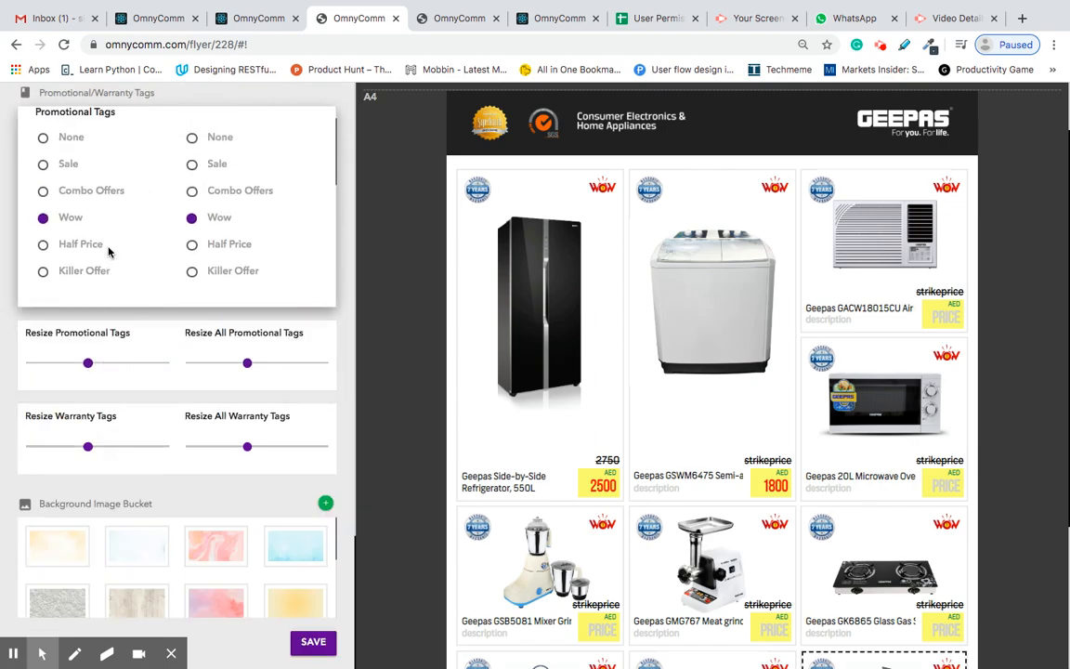
{"action": "left_click", "coordinate": [44, 176]}
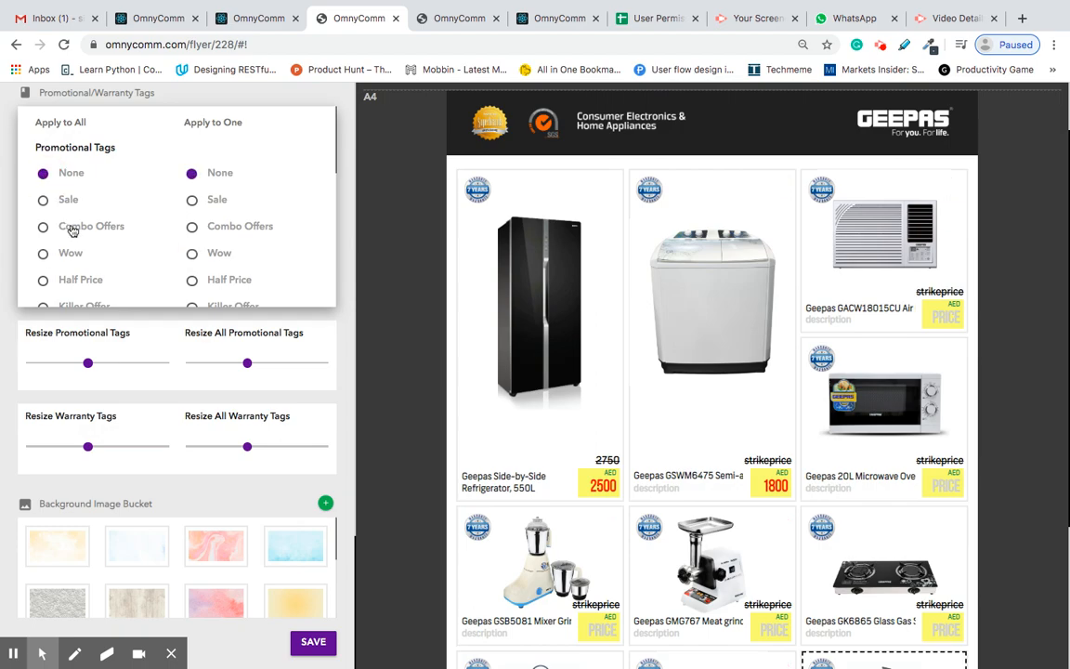
{"action": "scroll", "coordinate": [51, 228], "scroll_direction": "down", "scroll_amount": 3}
{"action": "left_click", "coordinate": [44, 231]}
{"action": "scroll", "coordinate": [167, 219], "scroll_direction": "up", "scroll_amount": 5}
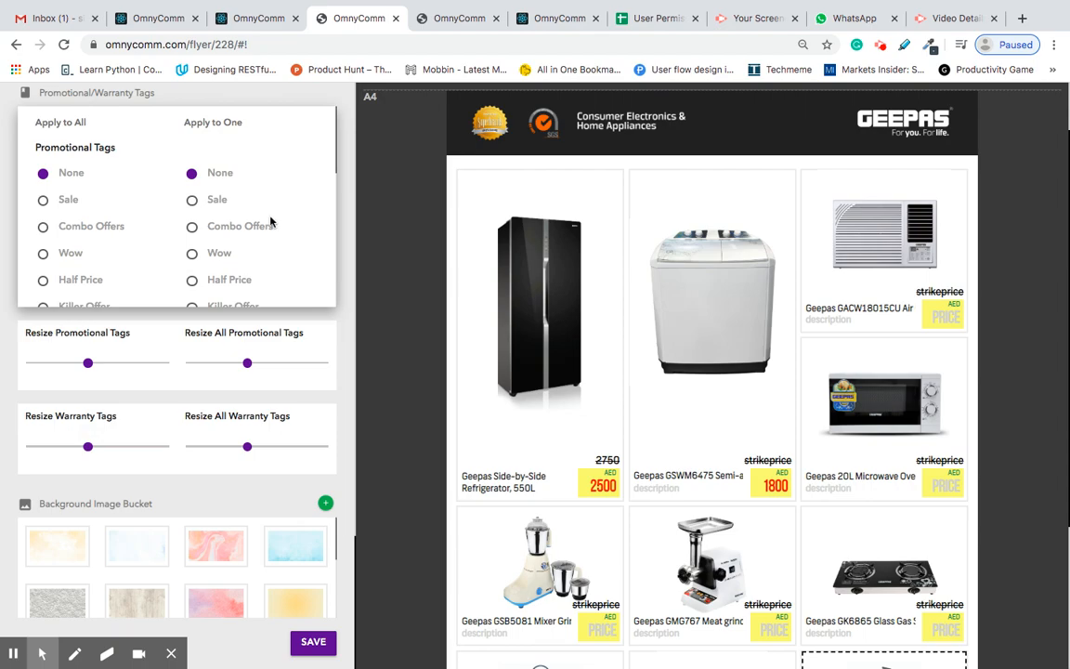
Apply the Combo Offers promotional tag to all products on the flyer
{"action": "scroll", "coordinate": [270, 221], "scroll_direction": "down", "scroll_amount": 2}
{"action": "scroll", "coordinate": [232, 209], "scroll_direction": "up", "scroll_amount": 2}
{"action": "scroll", "coordinate": [81, 163], "scroll_direction": "down", "scroll_amount": 1}
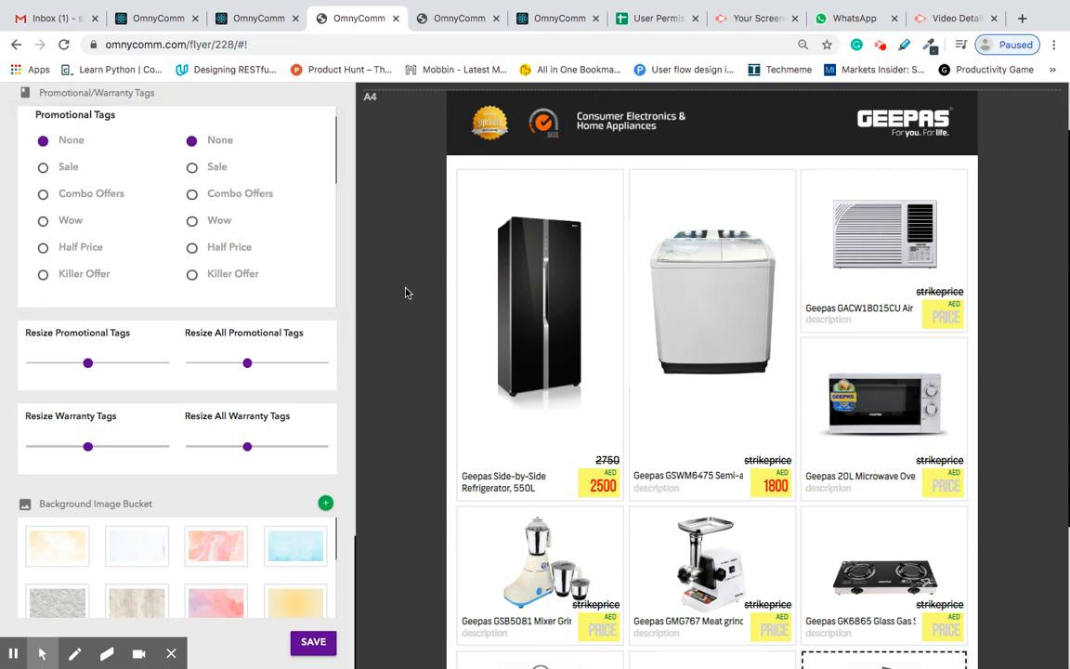
{"action": "scroll", "coordinate": [430, 326], "scroll_direction": "down", "scroll_amount": 1}
{"action": "scroll", "coordinate": [430, 327], "scroll_direction": "up", "scroll_amount": 2}
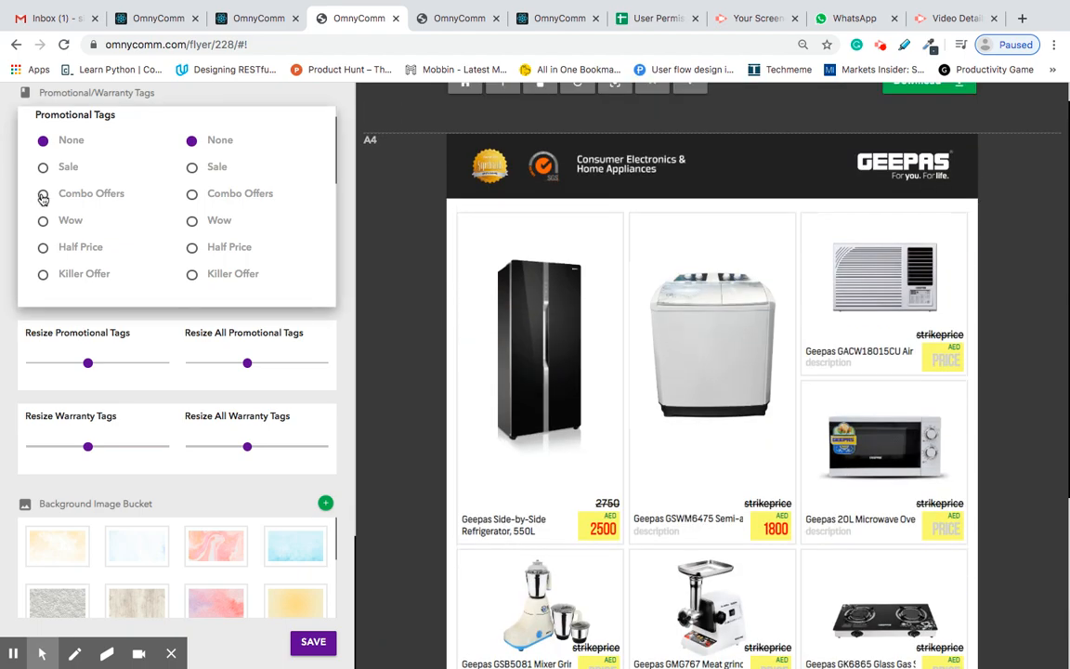
{"action": "left_click", "coordinate": [42, 196]}
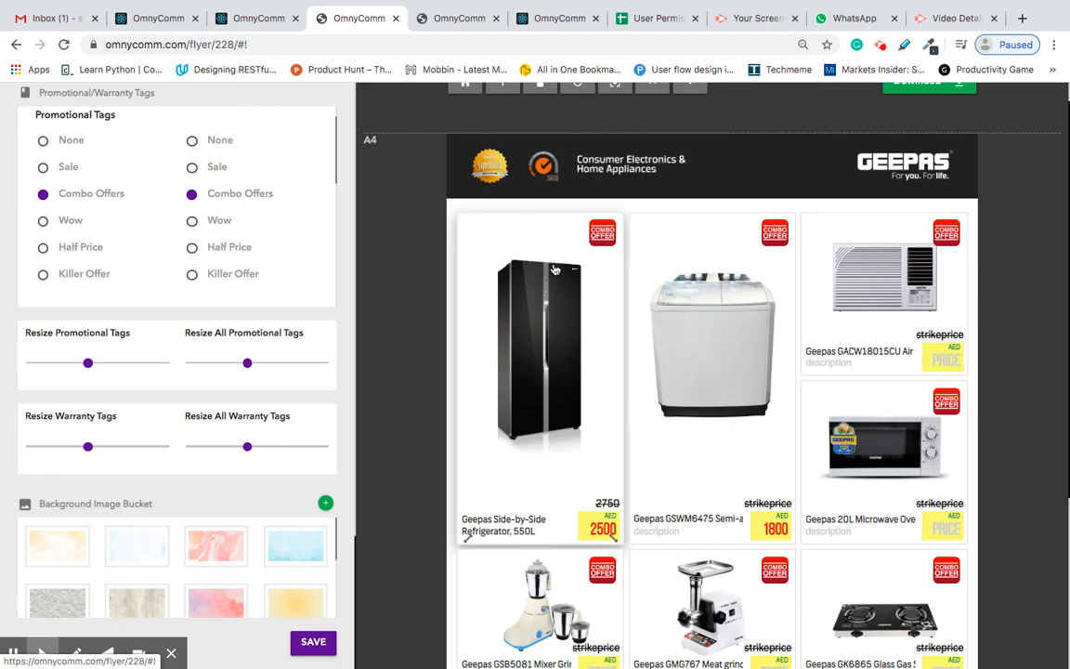
Give only the GSWM6475 washing machine the Wow promotional tag
{"action": "scroll", "coordinate": [627, 423], "scroll_direction": "down", "scroll_amount": 2}
{"action": "scroll", "coordinate": [626, 424], "scroll_direction": "up", "scroll_amount": 2}
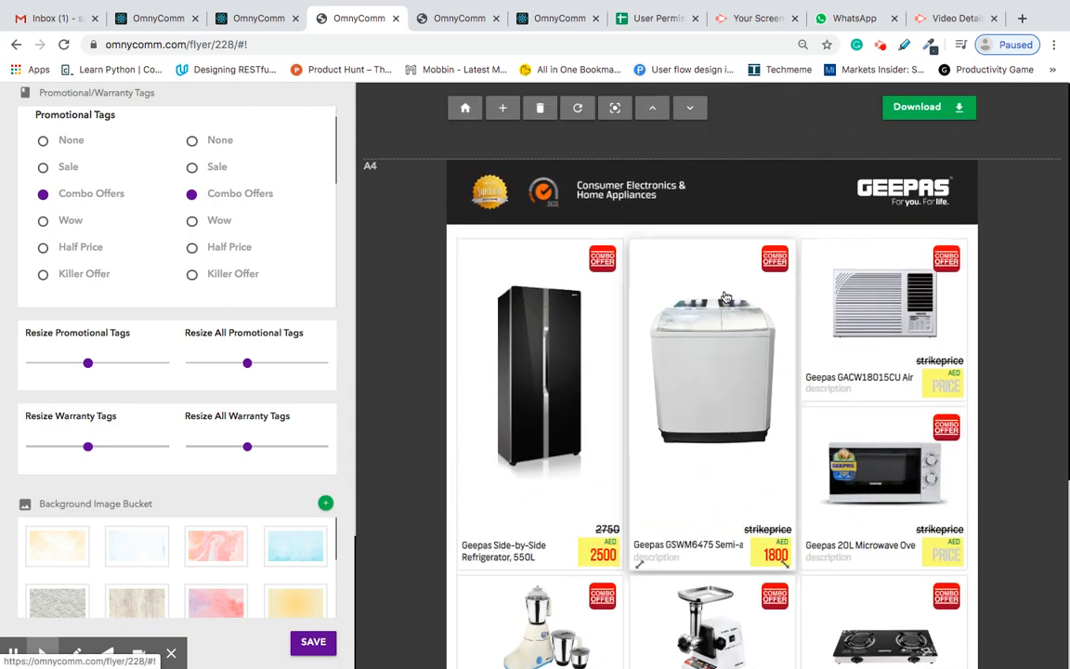
{"action": "left_click", "coordinate": [725, 297]}
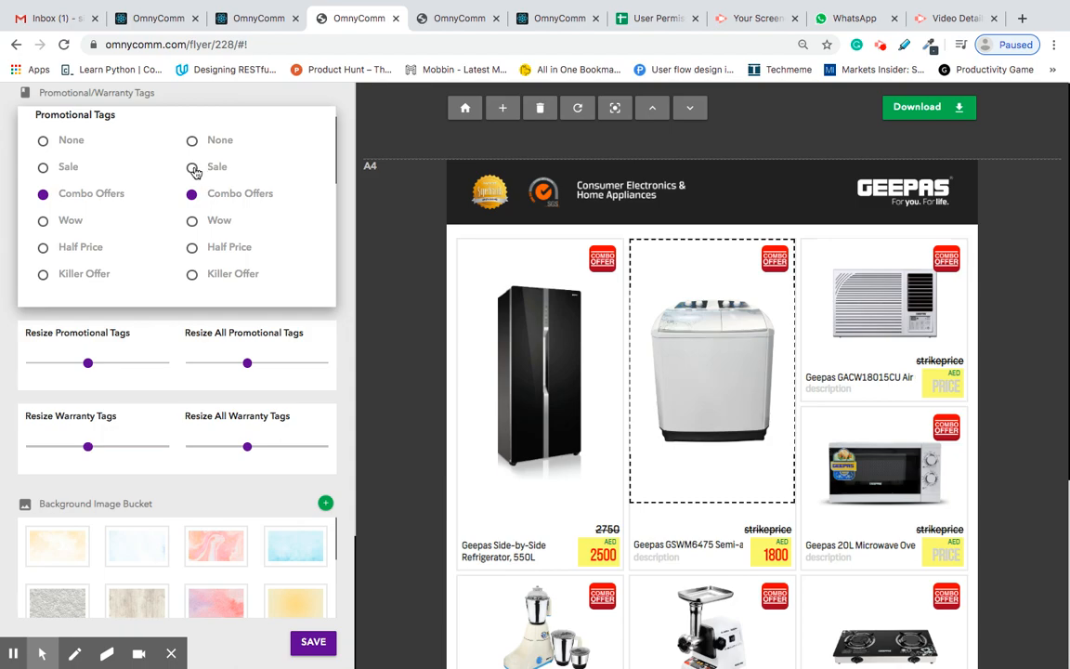
{"action": "left_click", "coordinate": [191, 222]}
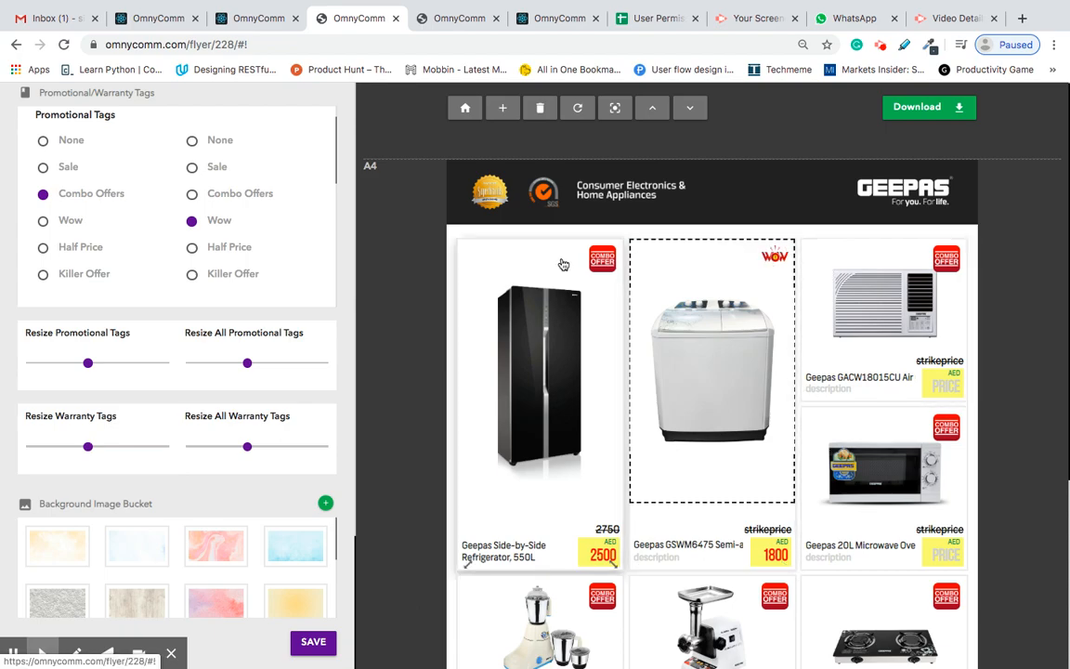
Give only the Geepas 20L microwave oven the Half Price promotional tag
{"action": "left_click_drag", "start_coordinate": [882, 399], "coordinate": [882, 399]}
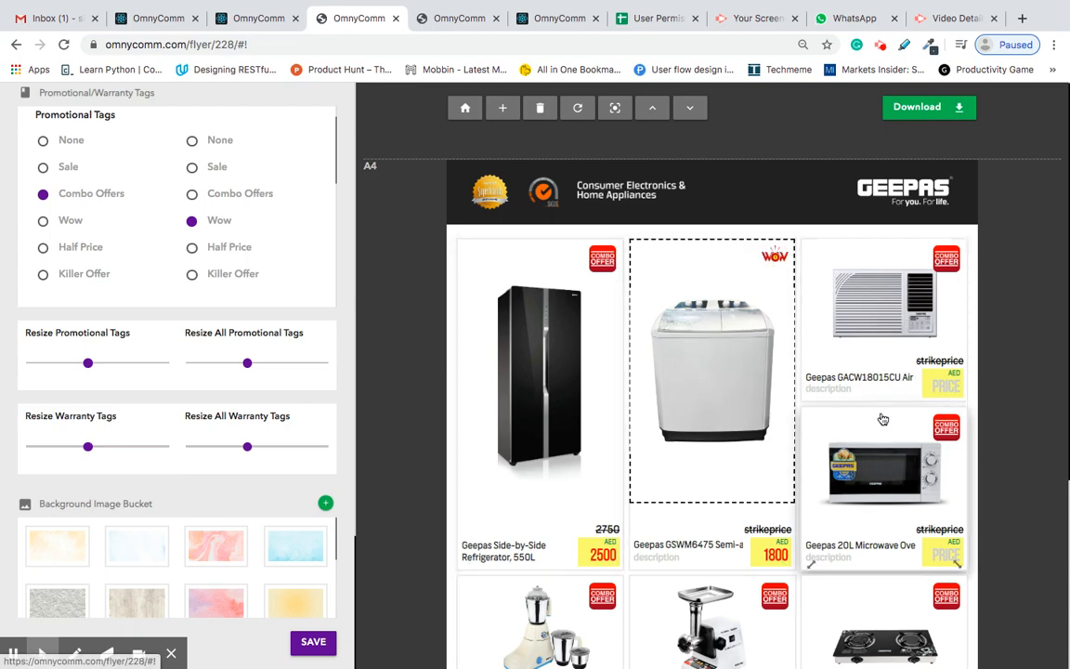
{"action": "left_click", "coordinate": [883, 419]}
{"action": "scroll", "coordinate": [213, 216], "scroll_direction": "down", "scroll_amount": 1}
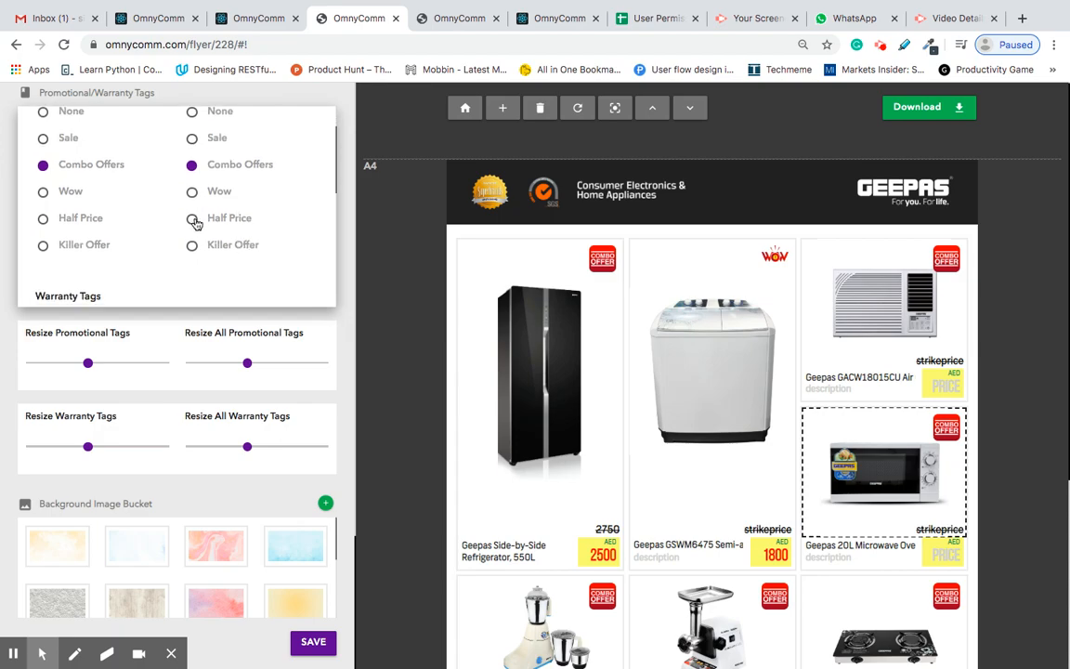
{"action": "left_click", "coordinate": [211, 220]}
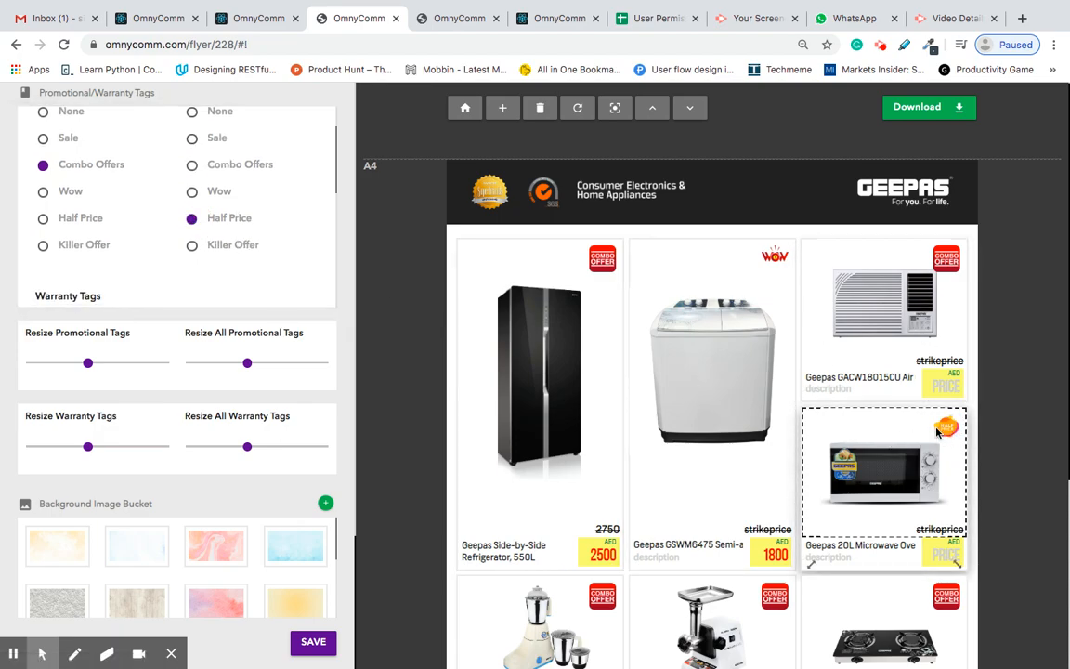
Check the promotional tags across the flyer and give only the GMG767 meat grinder the Killer Offer tag
{"action": "scroll", "coordinate": [917, 437], "scroll_direction": "down", "scroll_amount": 3}
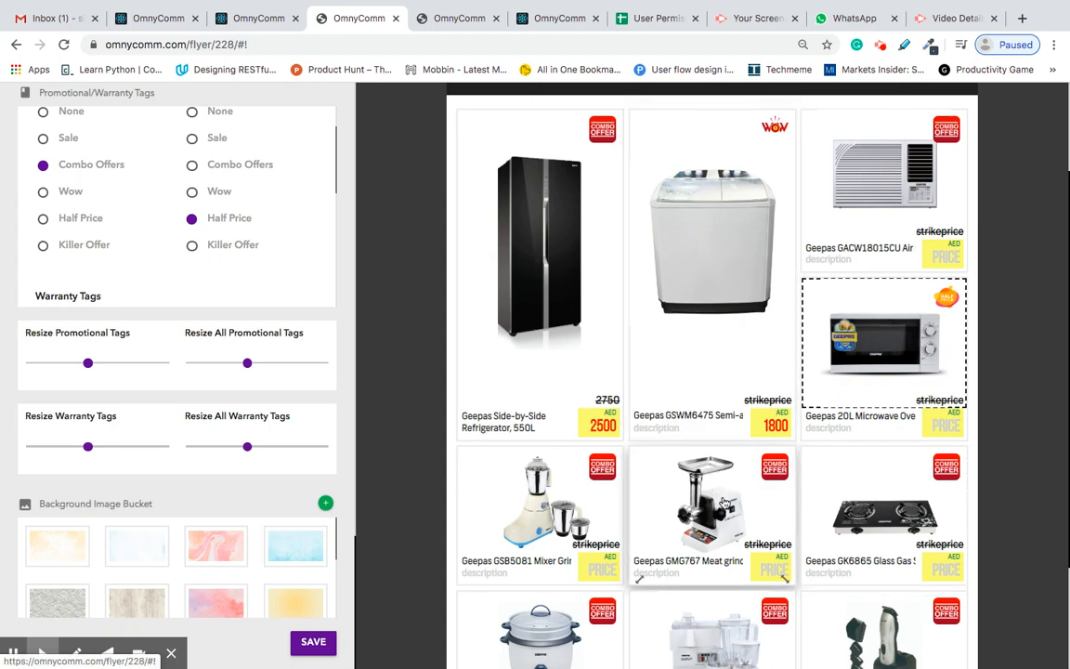
{"action": "scroll", "coordinate": [729, 502], "scroll_direction": "down", "scroll_amount": 1}
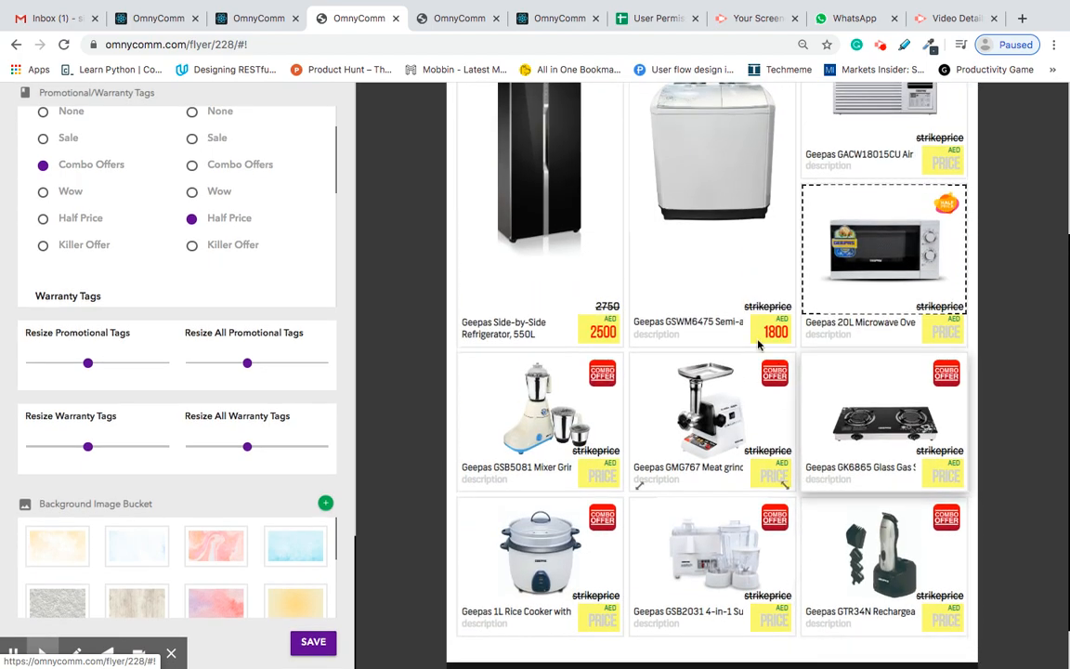
{"action": "scroll", "coordinate": [724, 325], "scroll_direction": "up", "scroll_amount": 1}
{"action": "scroll", "coordinate": [165, 214], "scroll_direction": "up", "scroll_amount": 1}
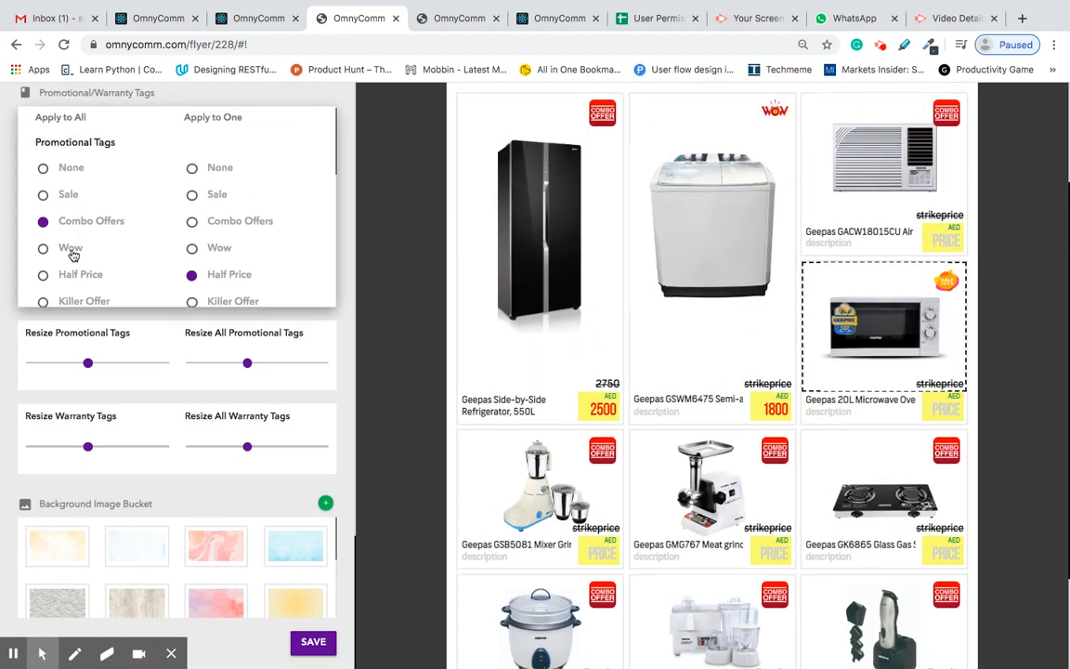
{"action": "scroll", "coordinate": [565, 281], "scroll_direction": "down", "scroll_amount": 3}
{"action": "scroll", "coordinate": [570, 311], "scroll_direction": "up", "scroll_amount": 3}
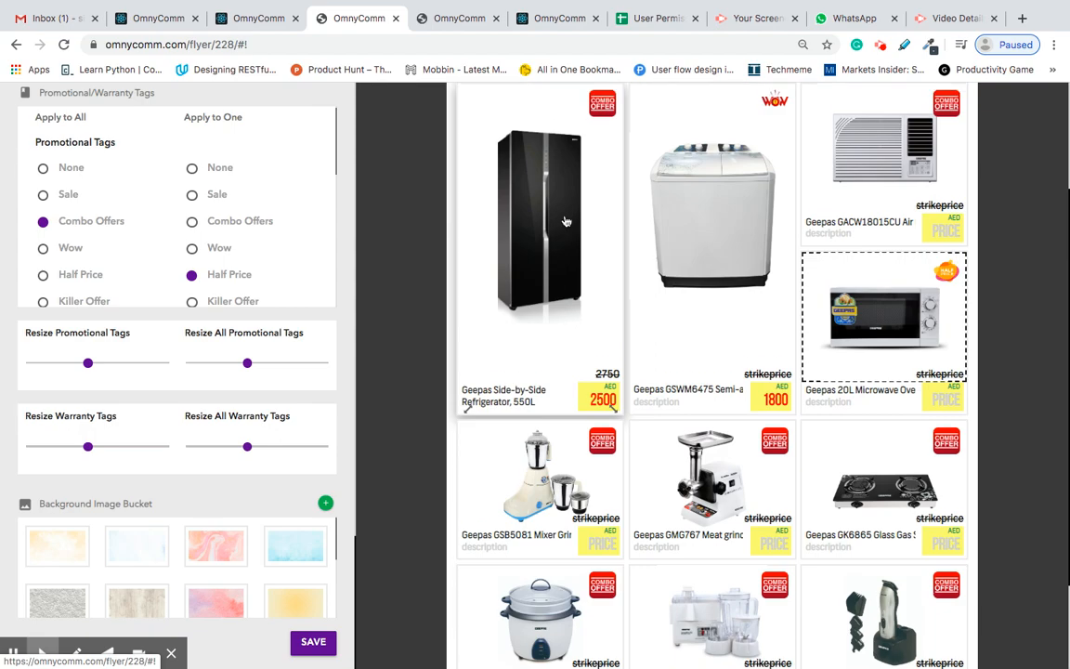
{"action": "scroll", "coordinate": [622, 390], "scroll_direction": "down", "scroll_amount": 2}
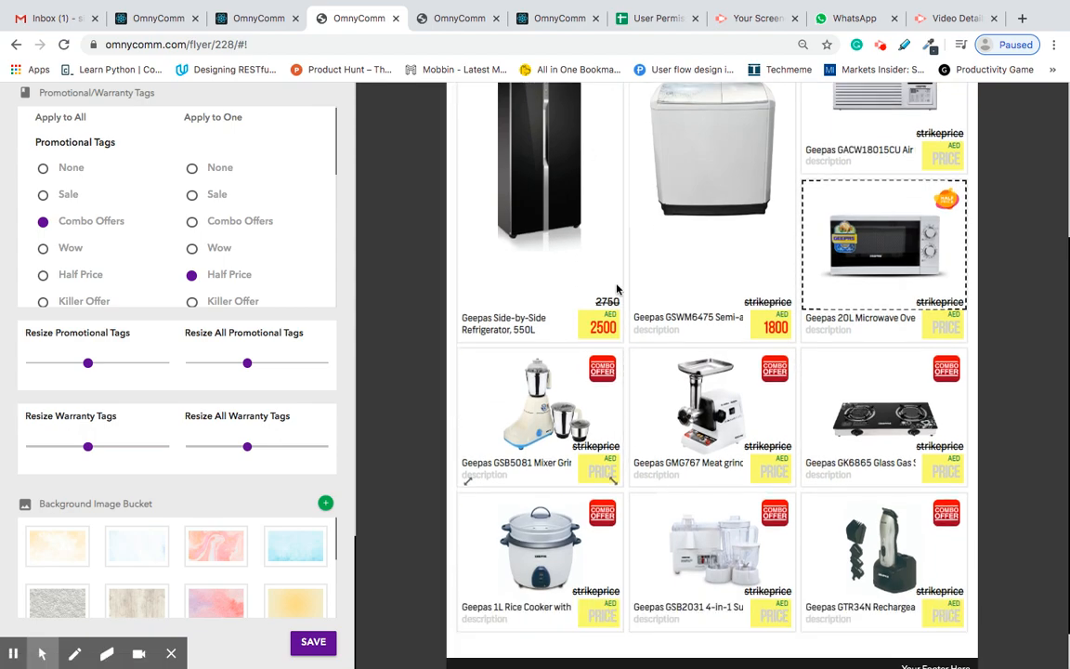
{"action": "scroll", "coordinate": [761, 390], "scroll_direction": "up", "scroll_amount": 2}
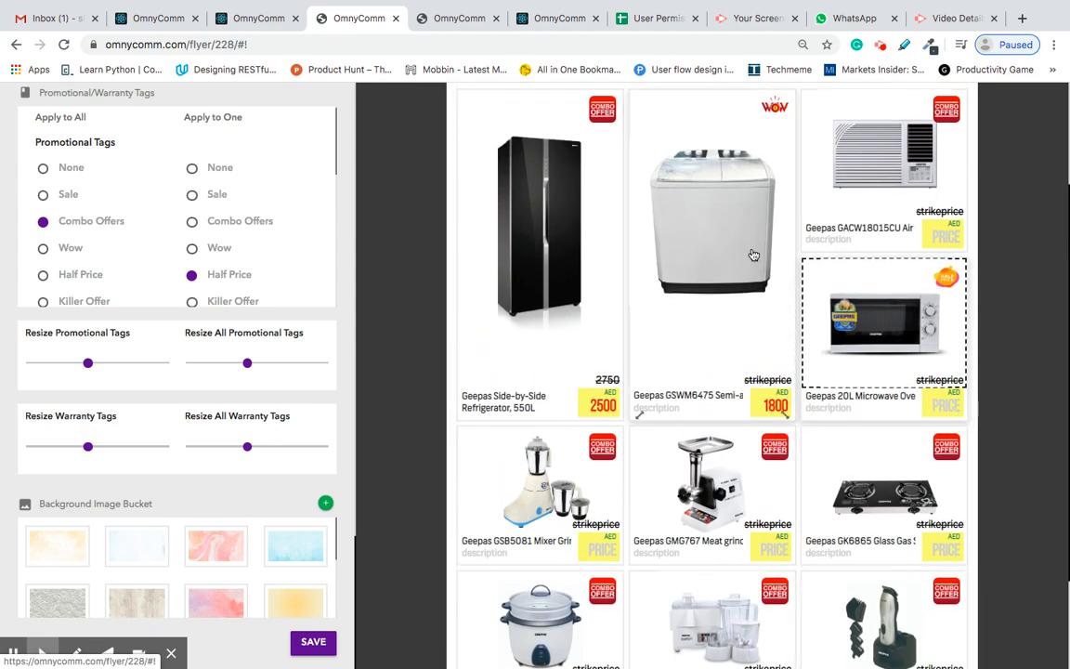
{"action": "left_click", "coordinate": [672, 477]}
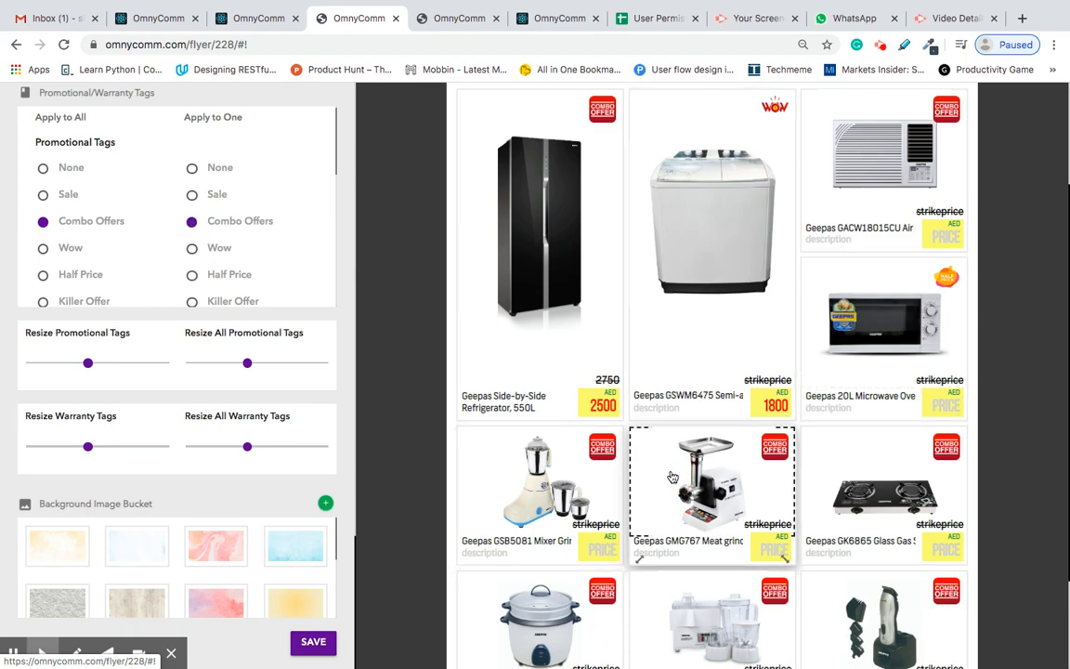
{"action": "scroll", "coordinate": [236, 283], "scroll_direction": "down", "scroll_amount": 1}
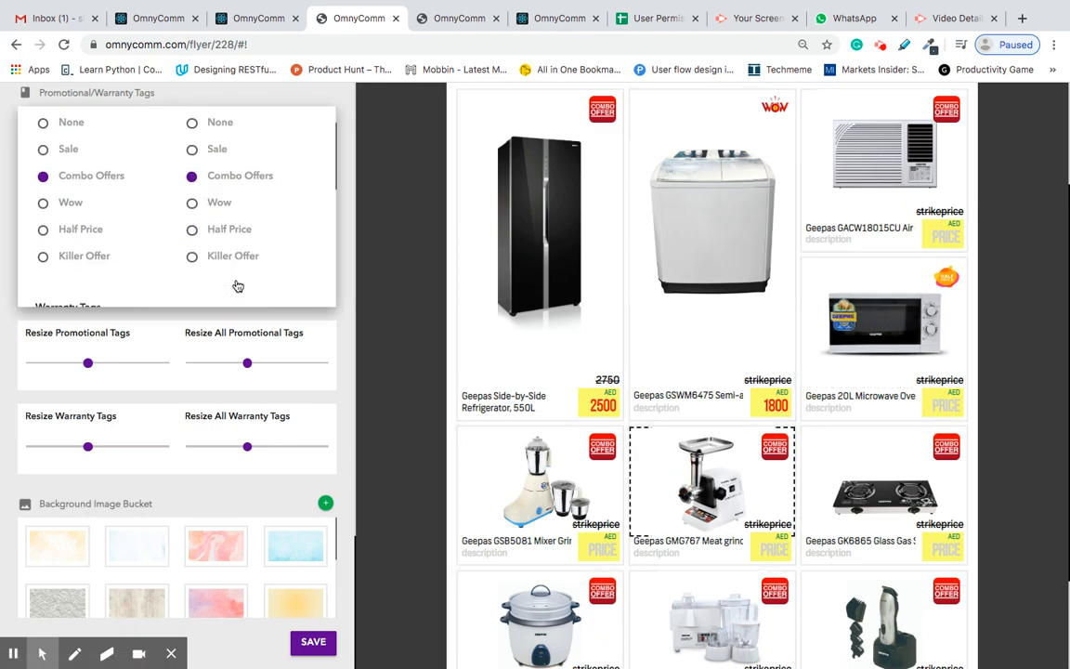
{"action": "left_click", "coordinate": [192, 256]}
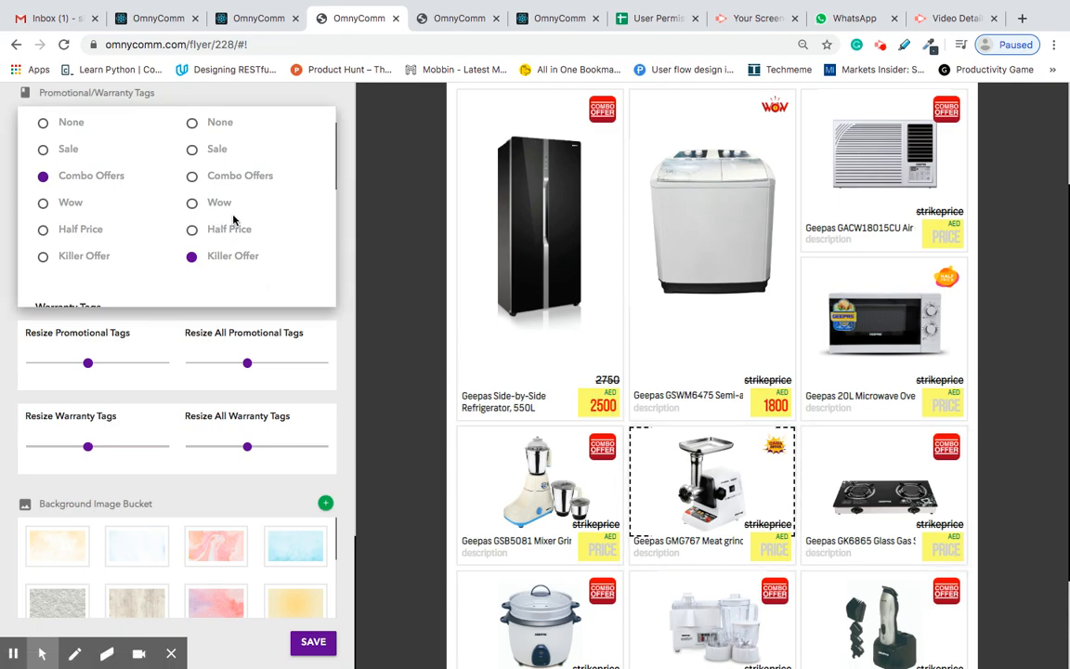
Apply the Geepas Warranty 5 Year tag to all products
{"action": "scroll", "coordinate": [215, 216], "scroll_direction": "down", "scroll_amount": 5}
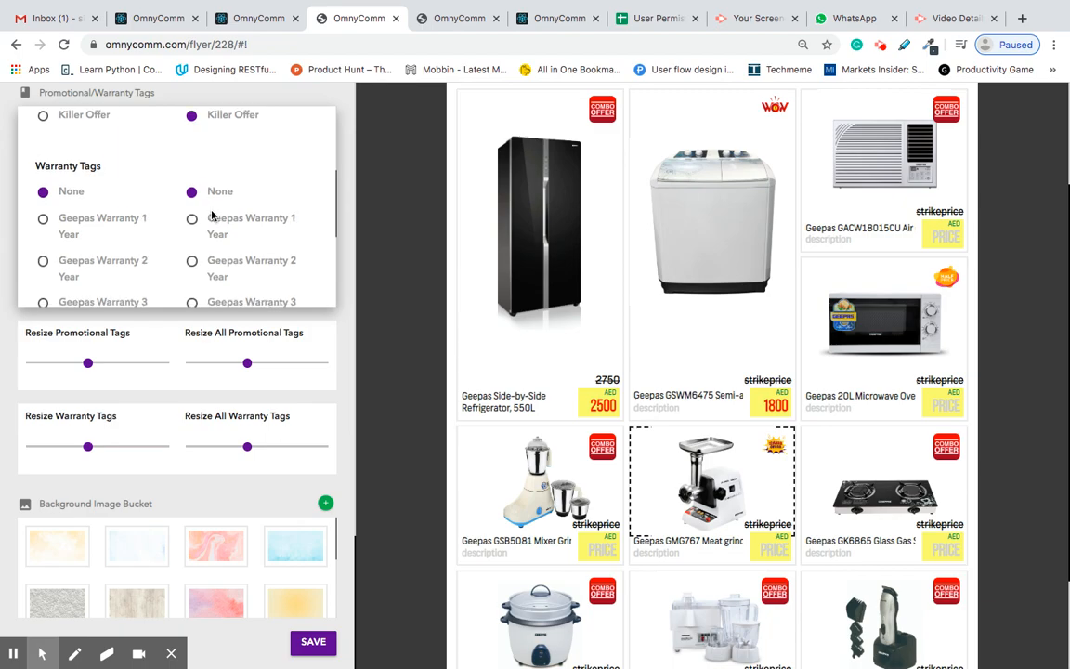
{"action": "scroll", "coordinate": [590, 318], "scroll_direction": "up", "scroll_amount": 1}
{"action": "left_click", "coordinate": [564, 304]}
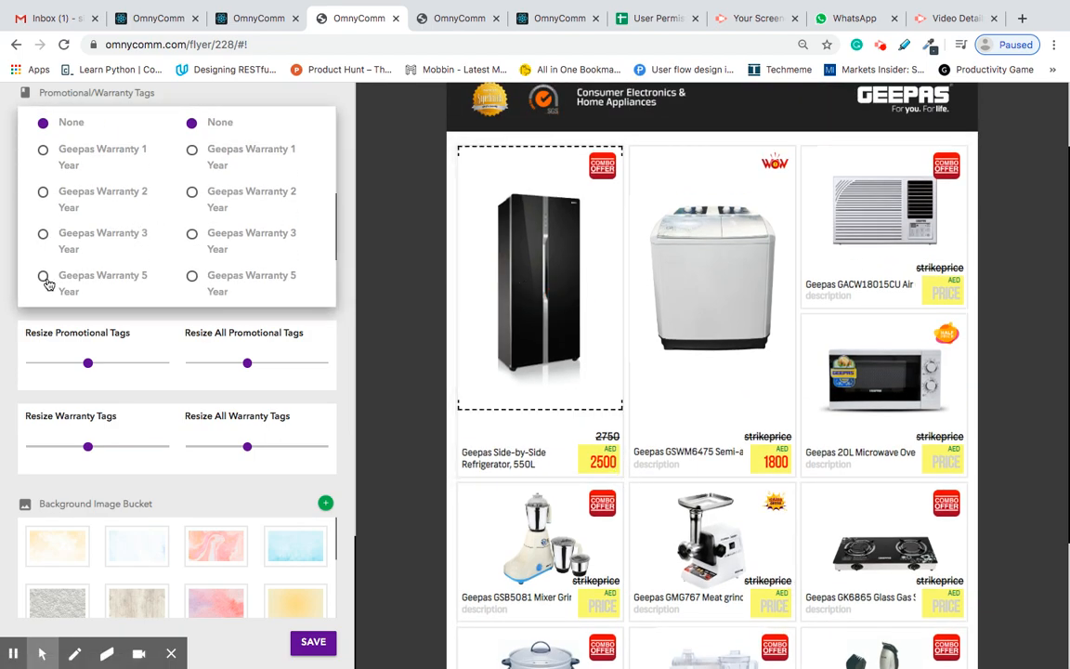
{"action": "left_click", "coordinate": [42, 279]}
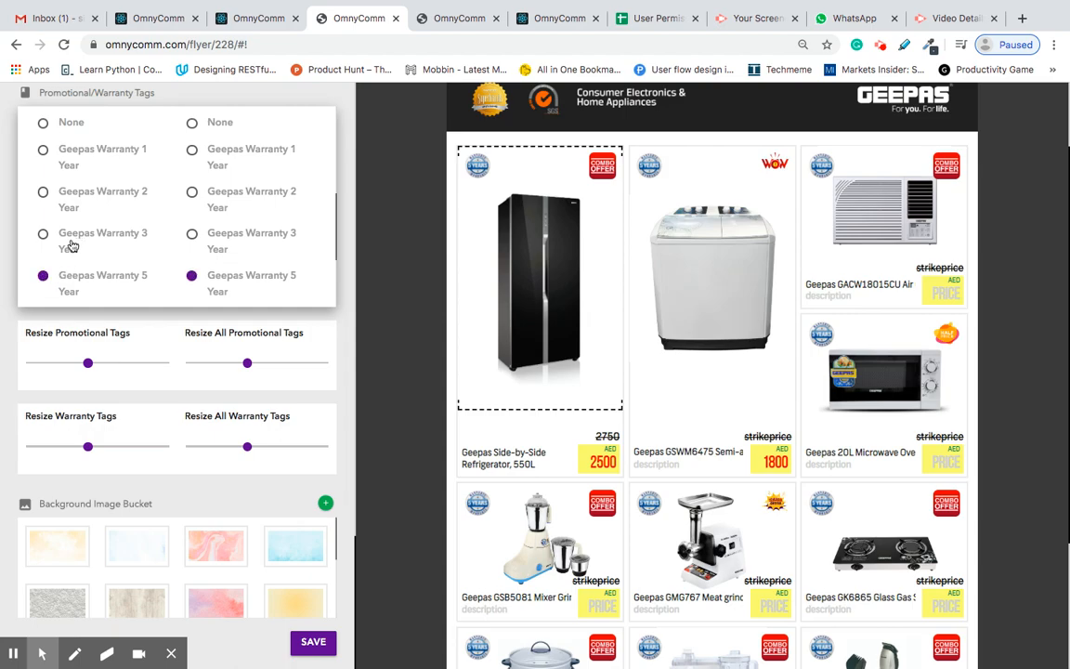
{"action": "scroll", "coordinate": [88, 172], "scroll_direction": "up", "scroll_amount": 1}
{"action": "scroll", "coordinate": [84, 260], "scroll_direction": "down", "scroll_amount": 1}
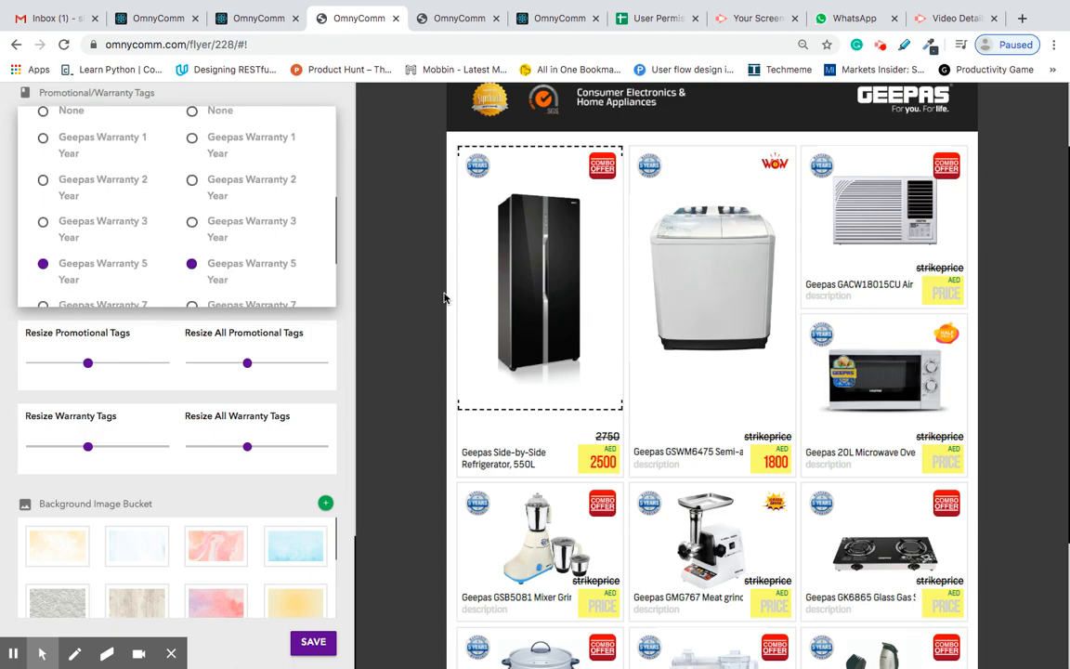
Set the warranty tag of the GMG767 meat grinder and the GSB5081 mixer grinder individually to Geepas Warranty 2 Year
{"action": "scroll", "coordinate": [555, 413], "scroll_direction": "down", "scroll_amount": 2}
{"action": "scroll", "coordinate": [555, 413], "scroll_direction": "up", "scroll_amount": 2}
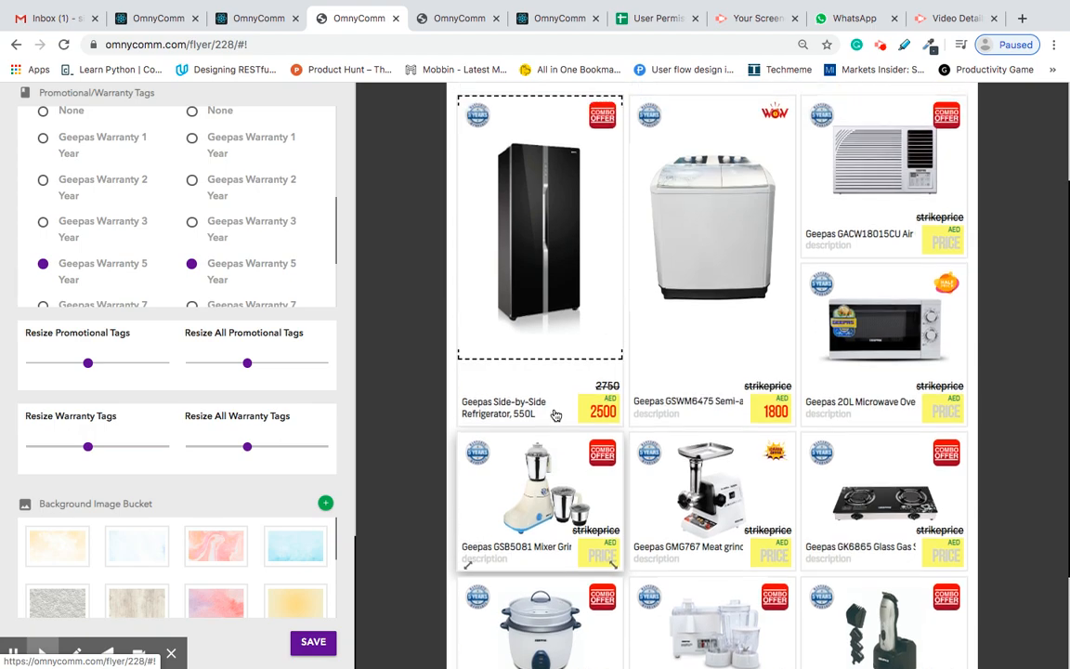
{"action": "left_click", "coordinate": [704, 489]}
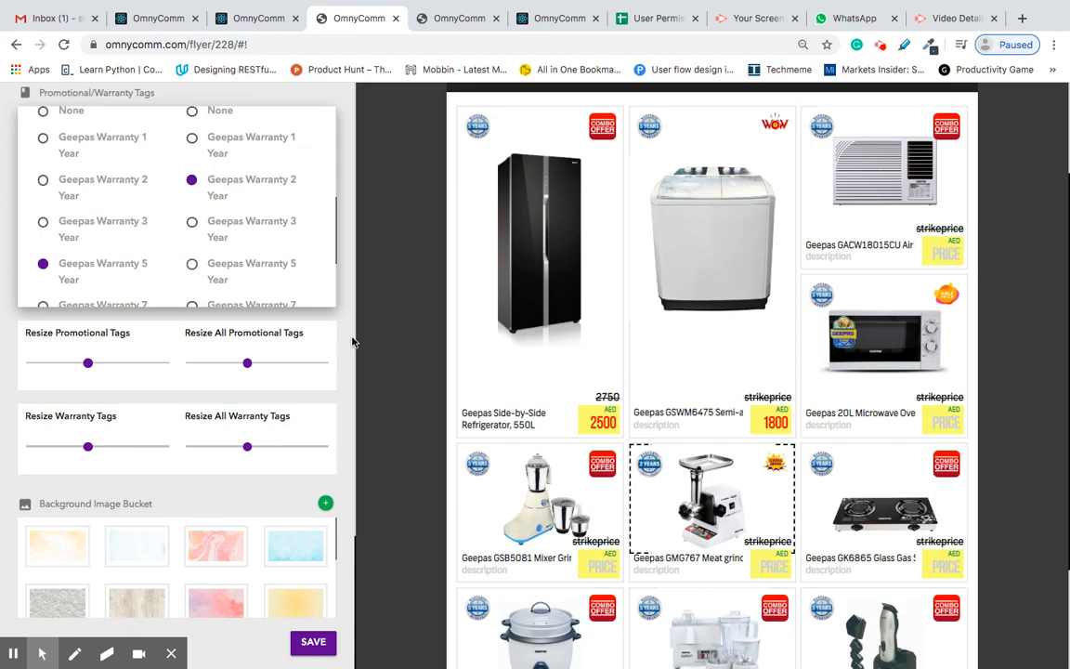
{"action": "left_click", "coordinate": [534, 502]}
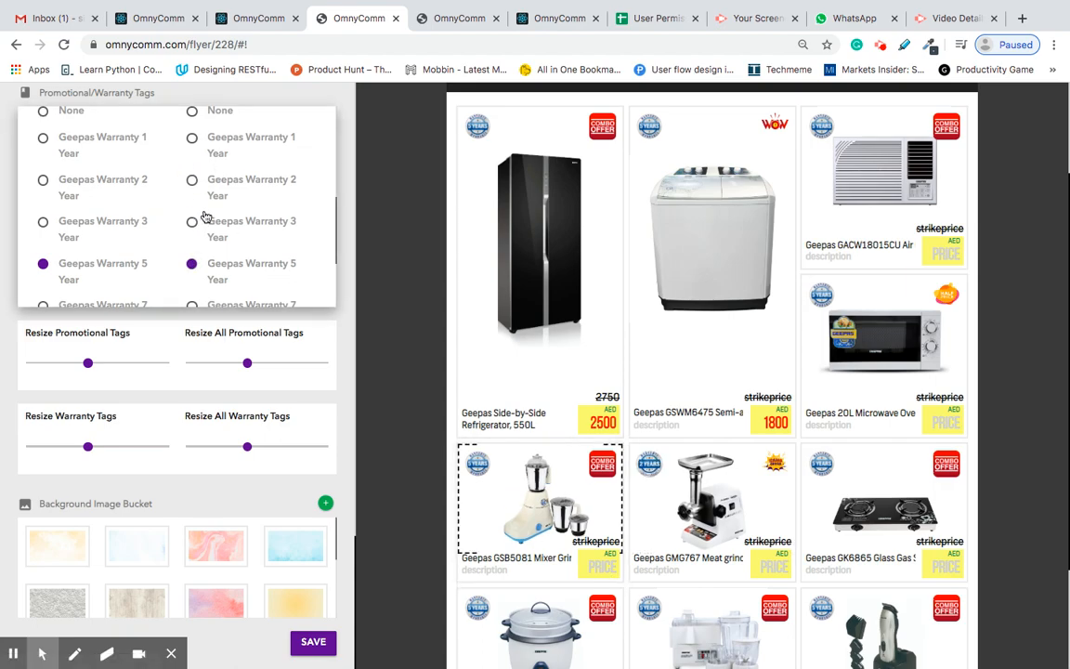
{"action": "left_click", "coordinate": [192, 181]}
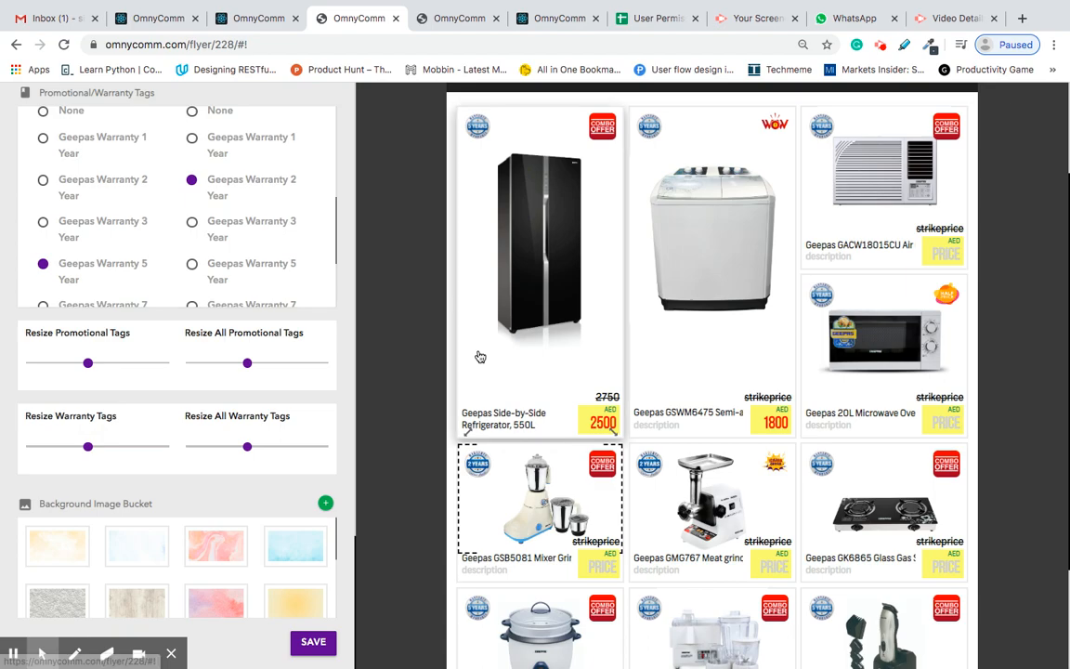
{"action": "scroll", "coordinate": [585, 167], "scroll_direction": "up", "scroll_amount": 1}
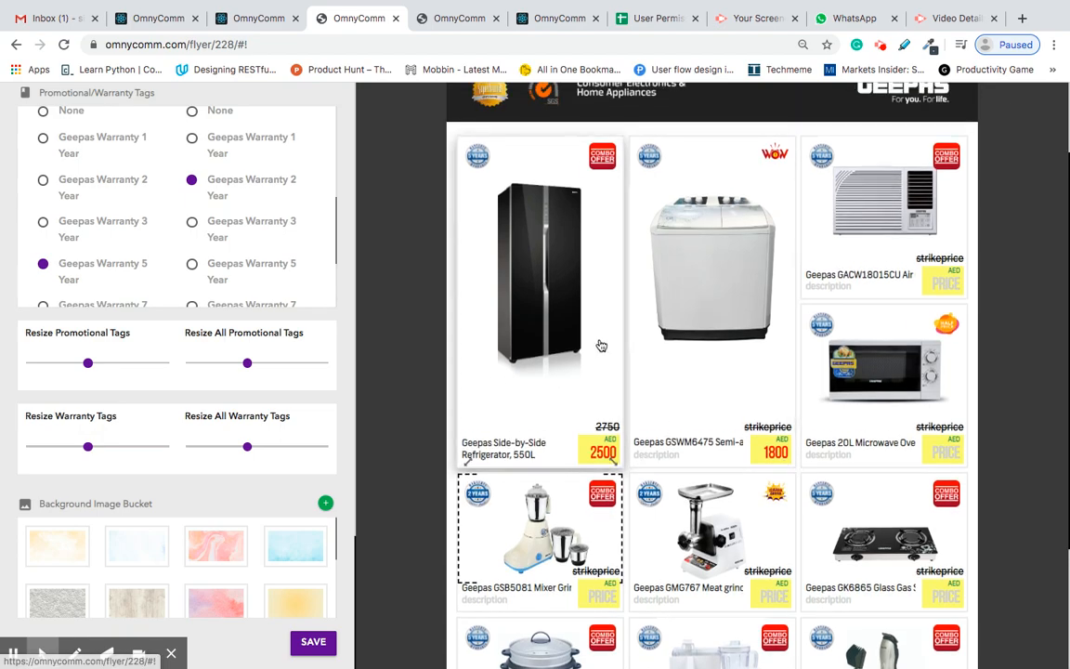
{"action": "scroll", "coordinate": [394, 368], "scroll_direction": "up", "scroll_amount": 1}
{"action": "scroll", "coordinate": [393, 368], "scroll_direction": "down", "scroll_amount": 1}
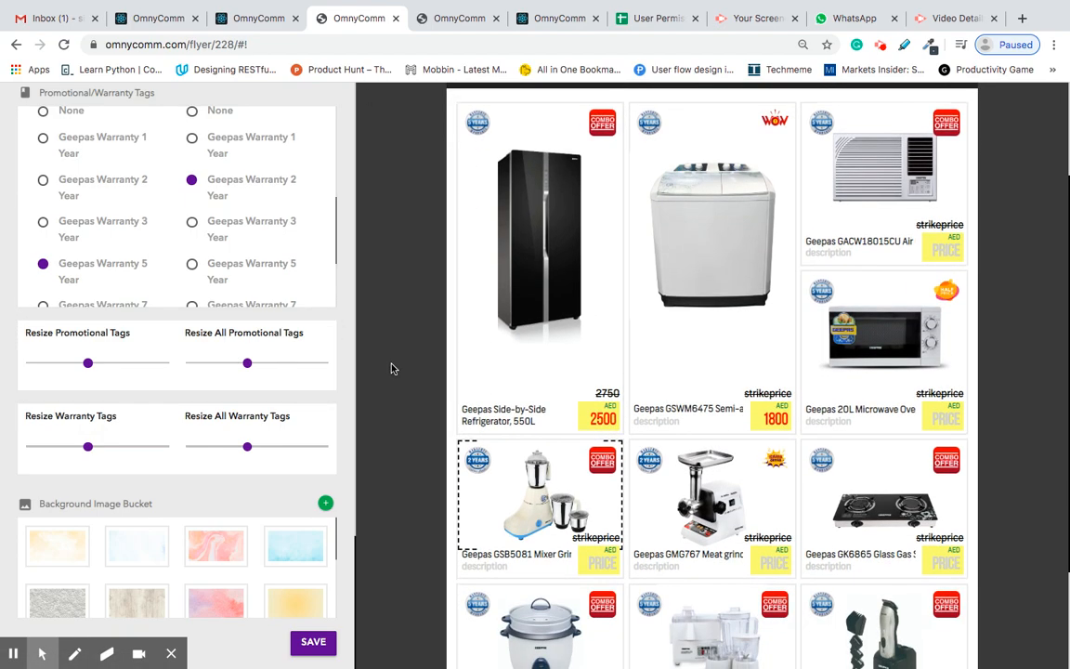
{"action": "scroll", "coordinate": [394, 369], "scroll_direction": "up", "scroll_amount": 1}
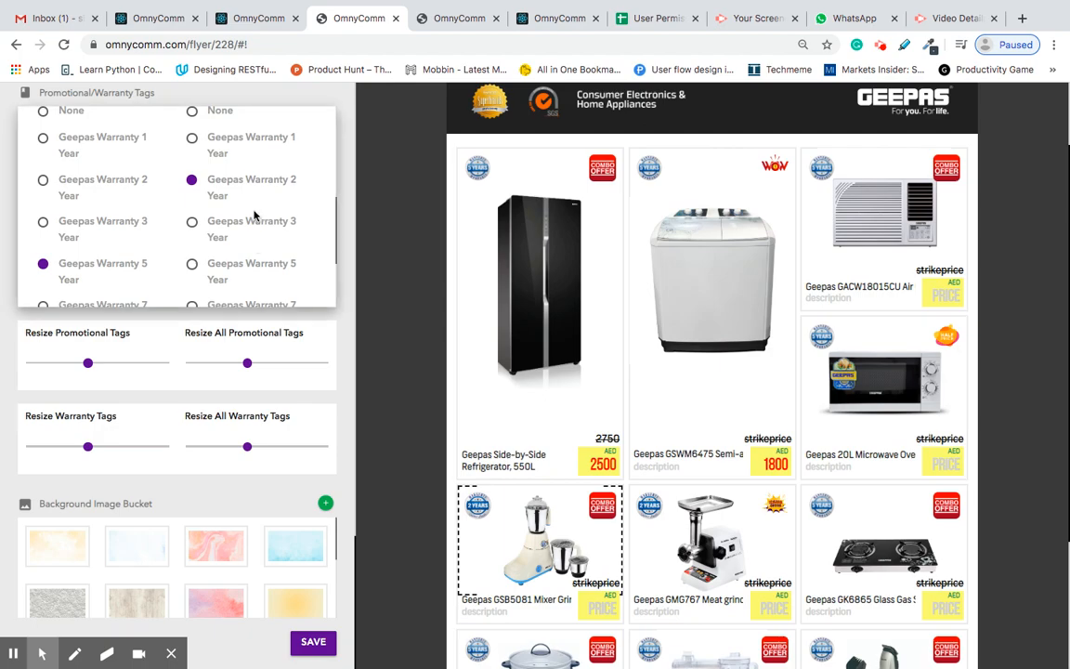
{"action": "scroll", "coordinate": [254, 216], "scroll_direction": "up", "scroll_amount": 5}
{"action": "scroll", "coordinate": [228, 243], "scroll_direction": "down", "scroll_amount": 3}
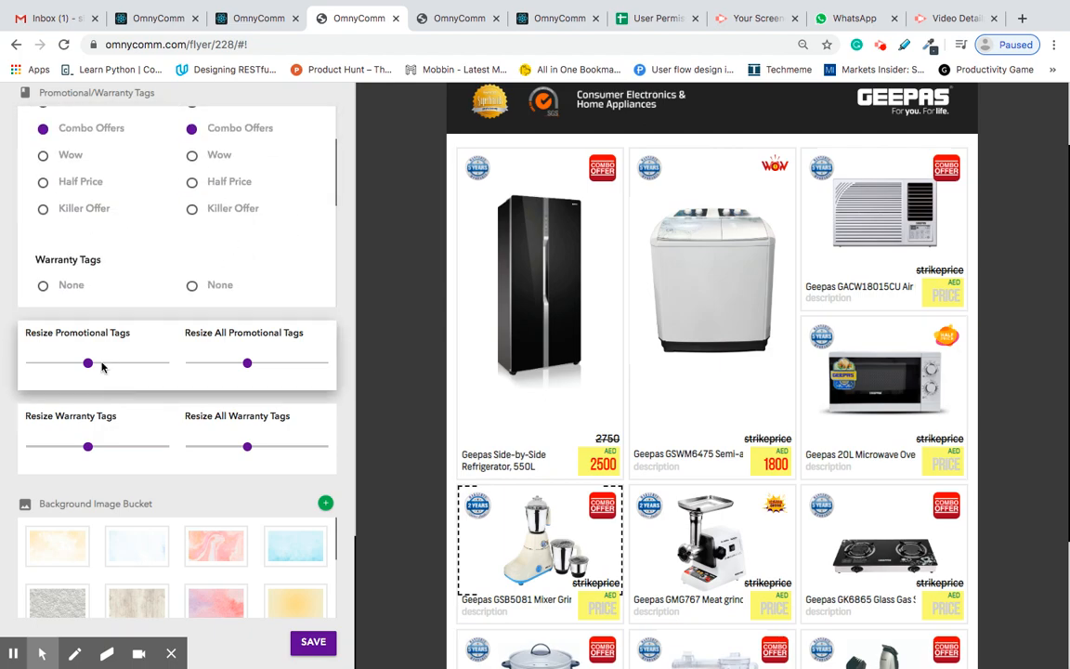
Enlarge only the promotional tag of the GMG767 meat grinder to about 70% of the resize range
{"action": "mouse_move", "coordinate": [247, 365]}
{"action": "left_mouse_down"}
{"action": "mouse_move", "coordinate": [269, 364]}
{"action": "mouse_move", "coordinate": [228, 364]}
{"action": "mouse_move", "coordinate": [247, 364]}
{"action": "left_mouse_up"}
{"action": "scroll", "coordinate": [415, 404], "scroll_direction": "down", "scroll_amount": 2}
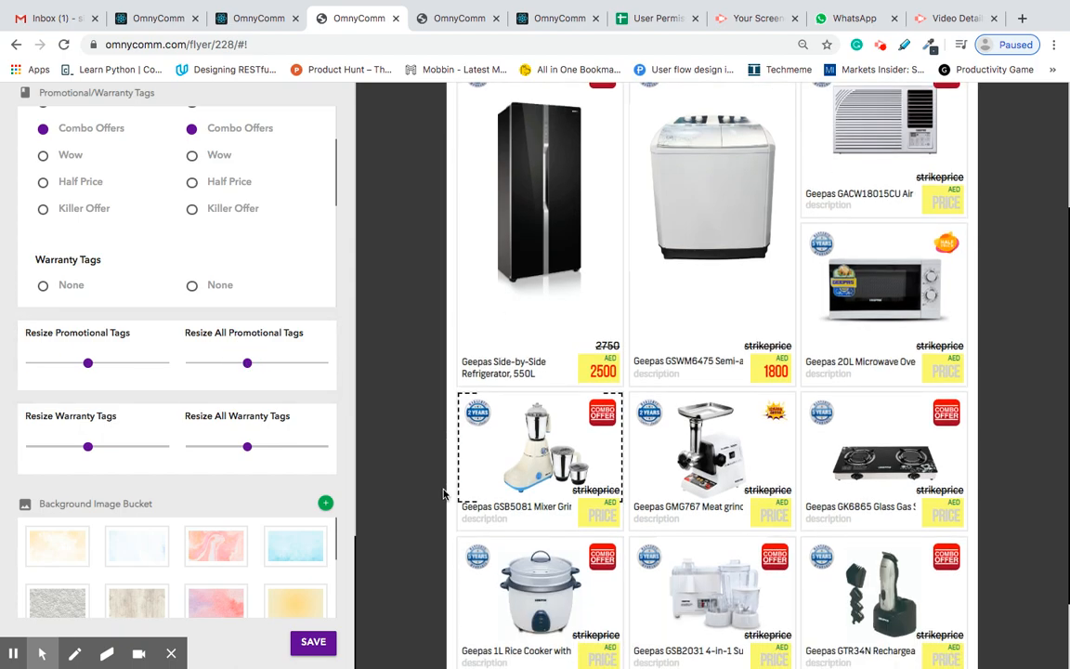
{"action": "scroll", "coordinate": [465, 420], "scroll_direction": "up", "scroll_amount": 2}
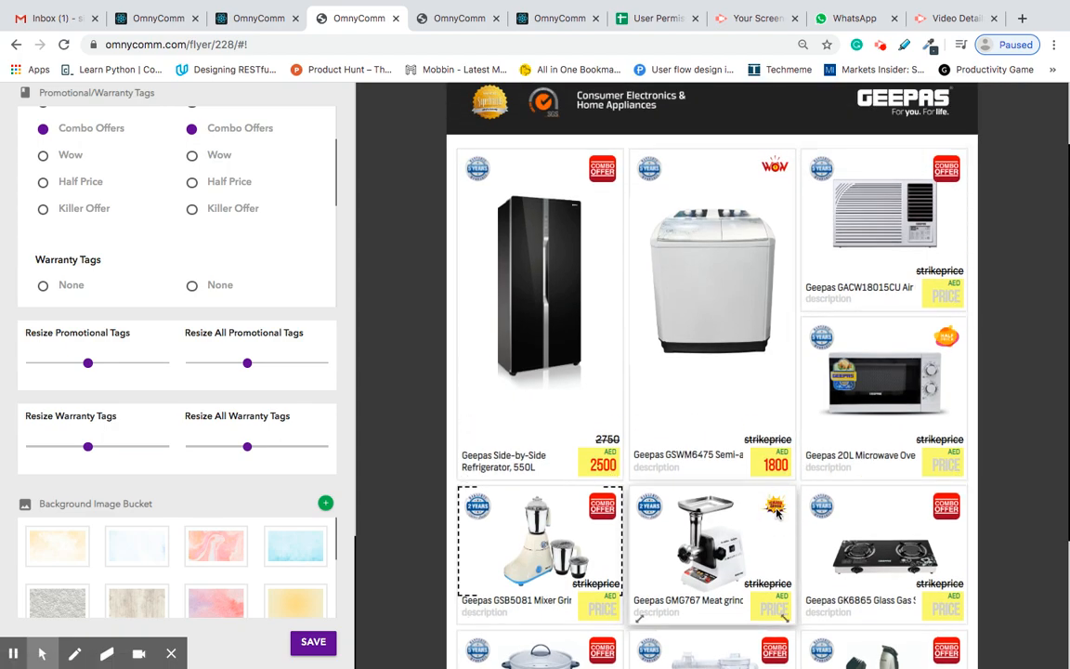
{"action": "left_click", "coordinate": [757, 526]}
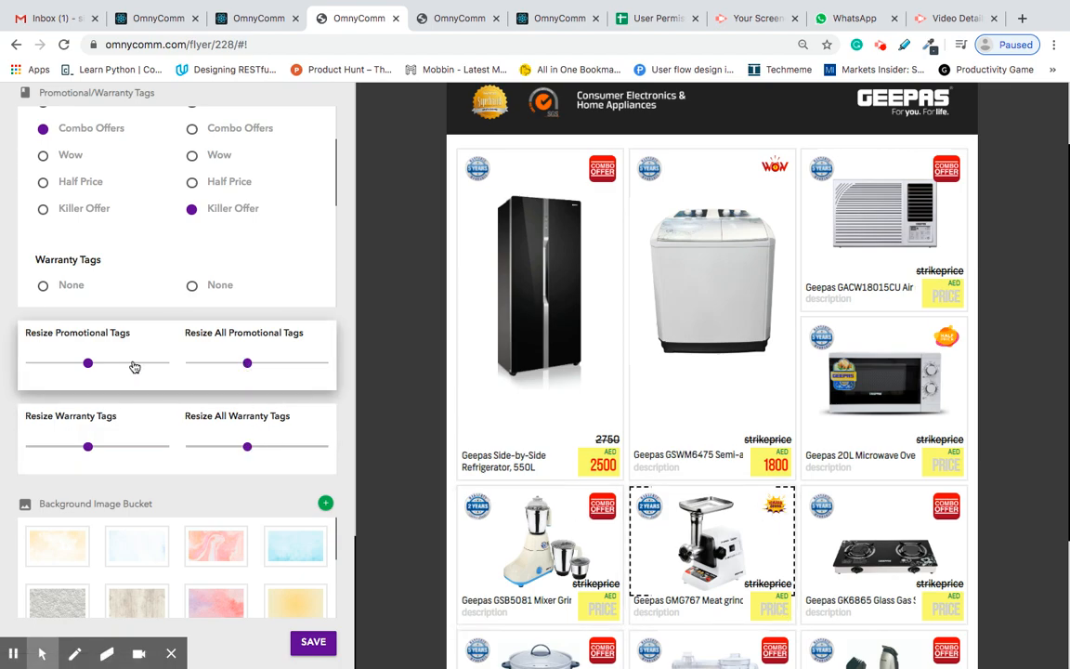
{"action": "left_click_drag", "start_coordinate": [89, 367], "coordinate": [130, 365]}
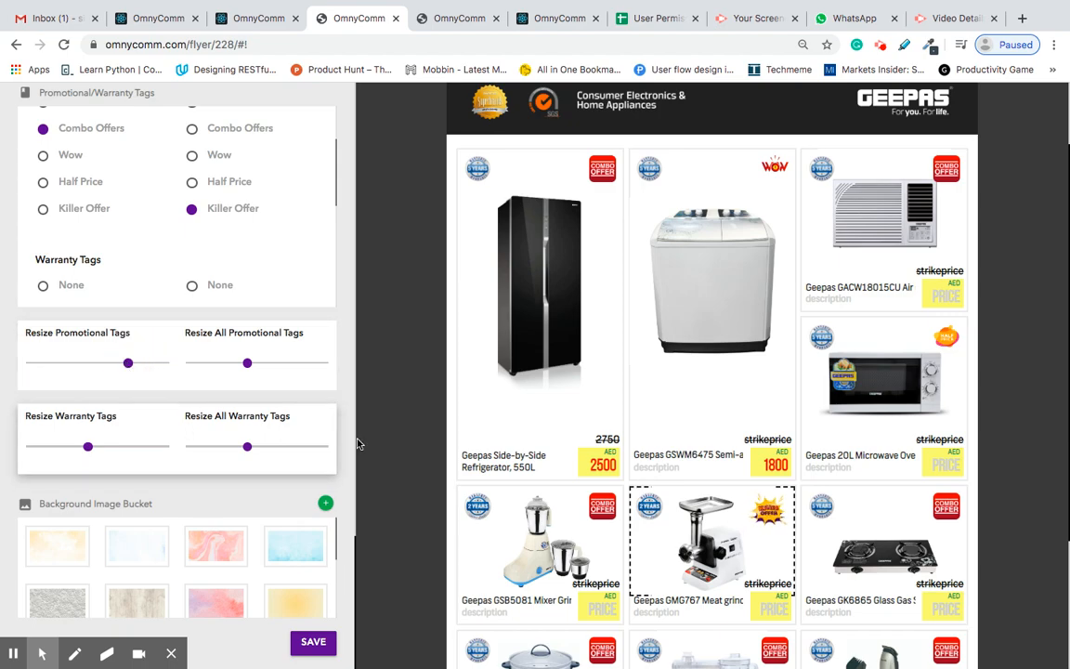
Shrink the warranty tags of all products slightly
{"action": "scroll", "coordinate": [402, 423], "scroll_direction": "down", "scroll_amount": 2}
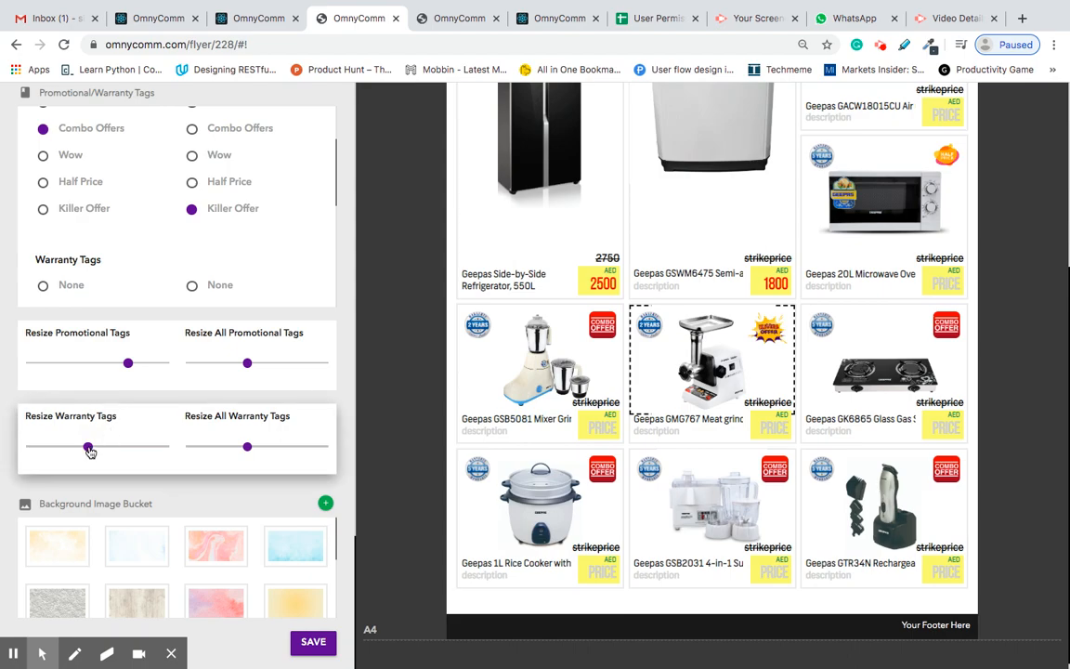
{"action": "left_click", "coordinate": [88, 448]}
{"action": "left_click_drag", "start_coordinate": [249, 449], "coordinate": [239, 446]}
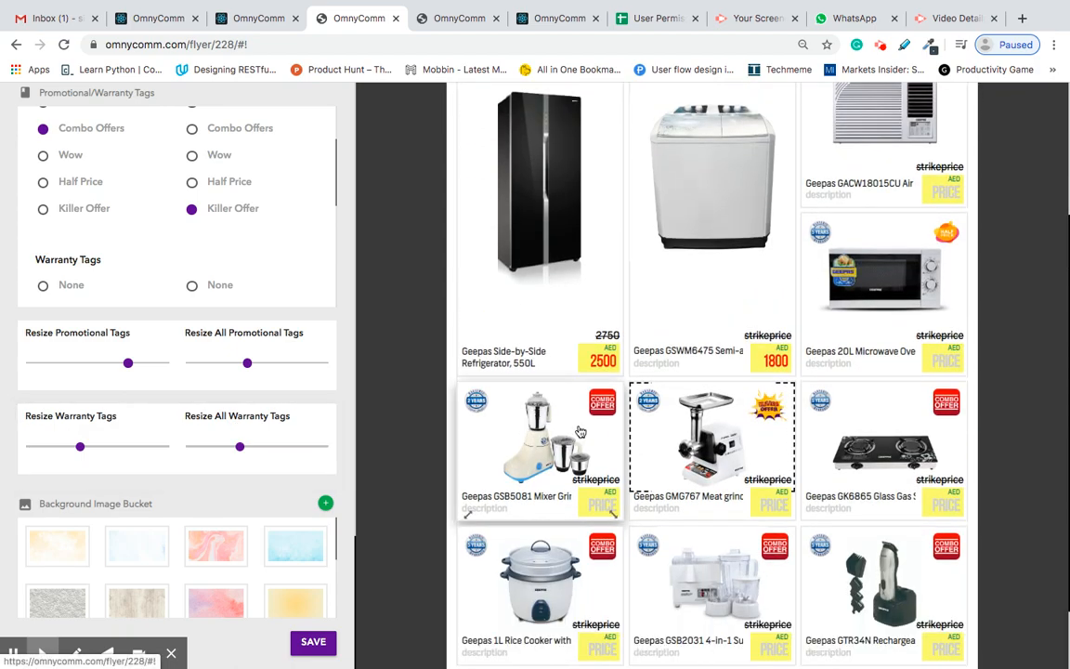
Enlarge only the warranty tag of the GACW18015CU air conditioner slightly
{"action": "scroll", "coordinate": [578, 316], "scroll_direction": "up", "scroll_amount": 3}
{"action": "left_click", "coordinate": [835, 264]}
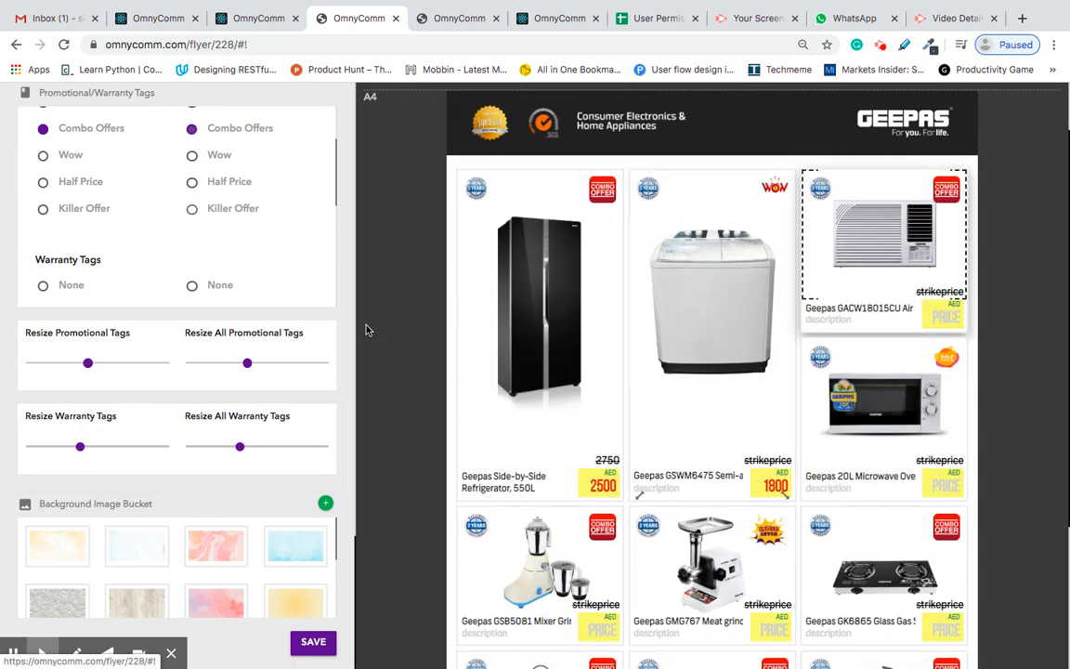
{"action": "mouse_move", "coordinate": [80, 447]}
{"action": "left_mouse_down"}
{"action": "mouse_move", "coordinate": [139, 448]}
{"action": "mouse_move", "coordinate": [86, 449]}
{"action": "left_mouse_up"}
{"action": "left_click", "coordinate": [240, 448]}
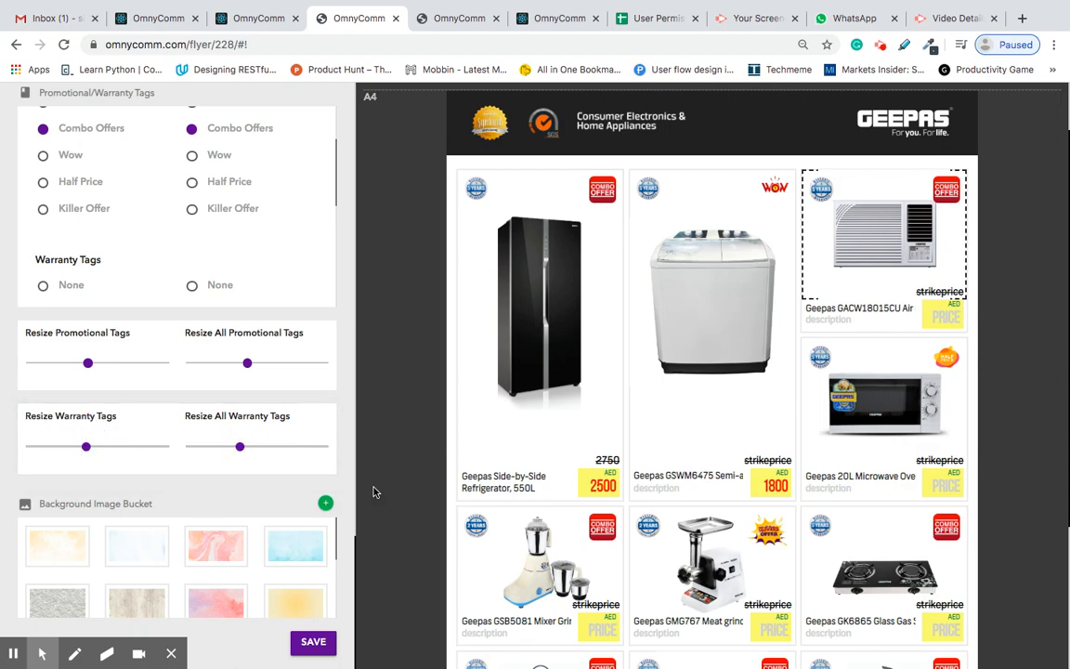
Apply the bright blue watercolour background image to the flyer and review the whole page at a smaller zoom
{"action": "scroll", "coordinate": [300, 488], "scroll_direction": "down", "scroll_amount": 5}
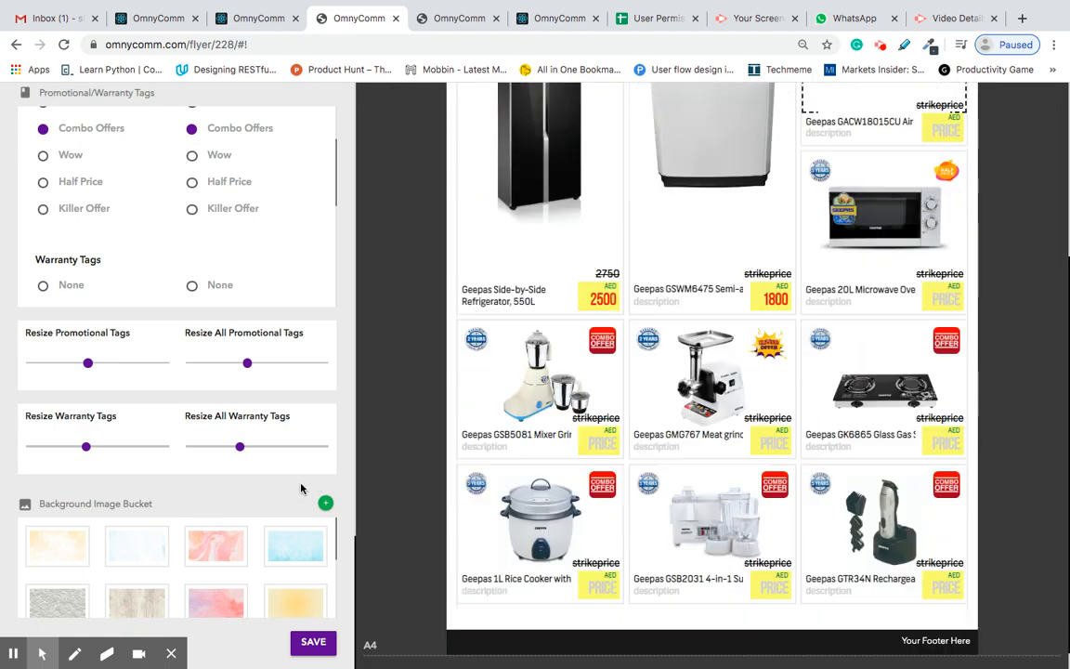
{"action": "scroll", "coordinate": [444, 407], "scroll_direction": "up", "scroll_amount": 3}
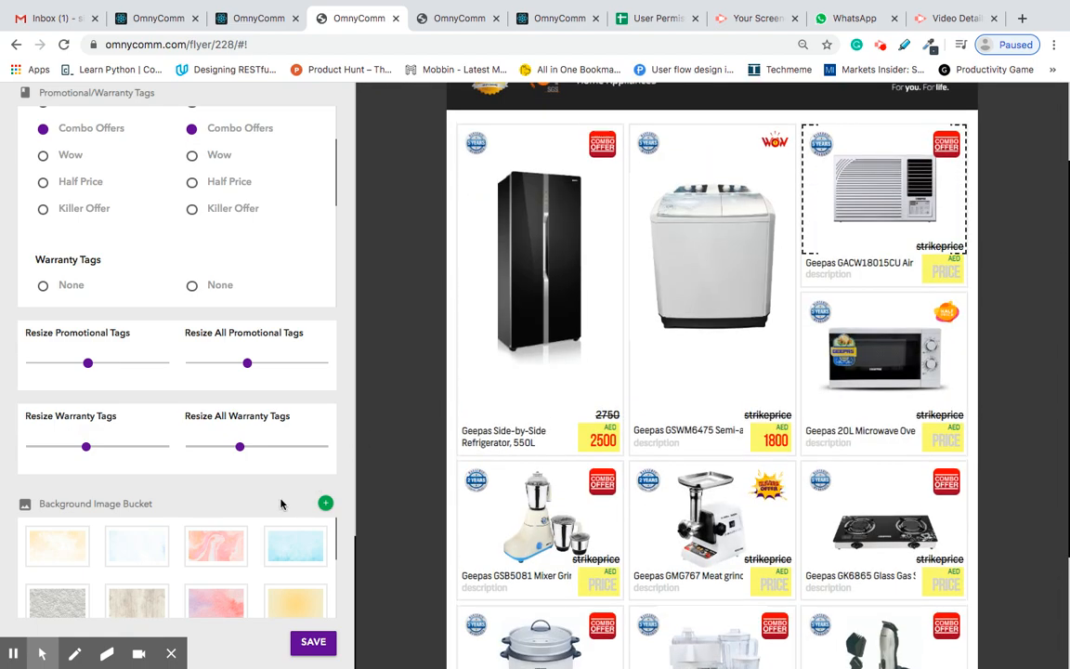
{"action": "scroll", "coordinate": [283, 504], "scroll_direction": "down", "scroll_amount": 1}
{"action": "scroll", "coordinate": [281, 561], "scroll_direction": "down", "scroll_amount": 2}
{"action": "scroll", "coordinate": [281, 562], "scroll_direction": "up", "scroll_amount": 2}
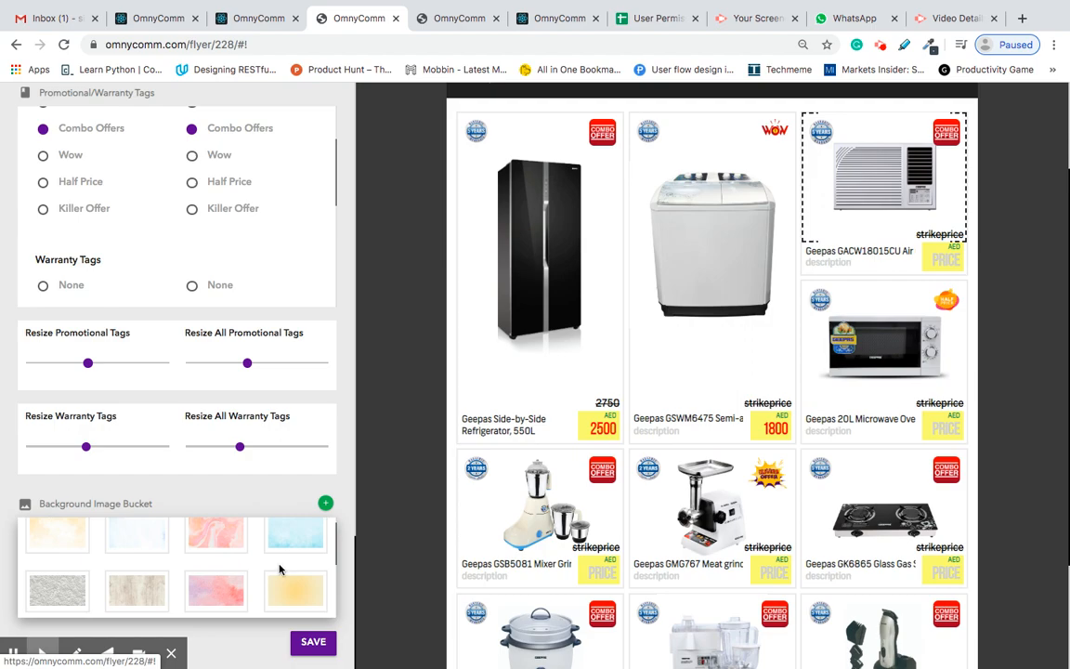
{"action": "left_click", "coordinate": [303, 556]}
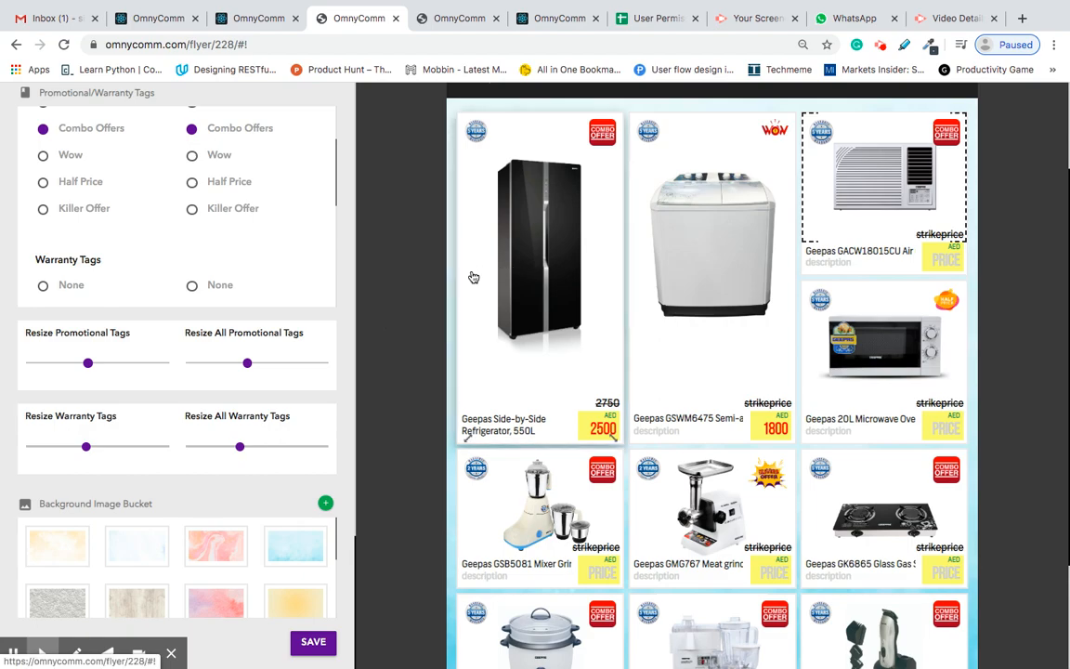
{"action": "scroll", "coordinate": [423, 306], "scroll_direction": "up", "scroll_amount": 2}
{"action": "scroll", "coordinate": [420, 307], "scroll_direction": "down", "scroll_amount": 3}
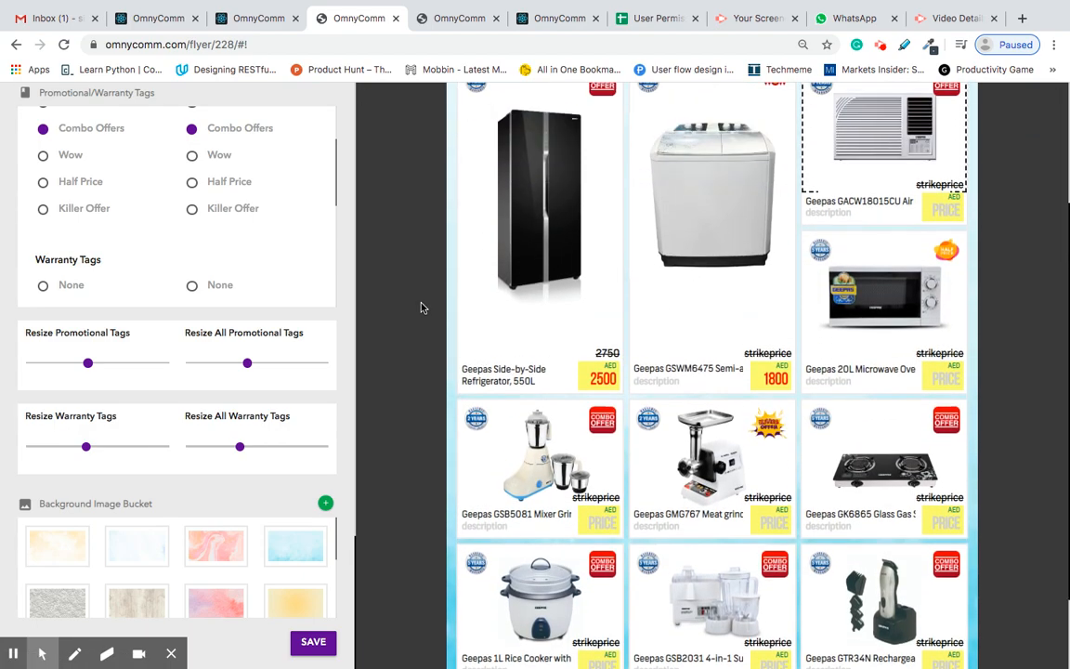
{"action": "key", "text": "ctrl+minus"}
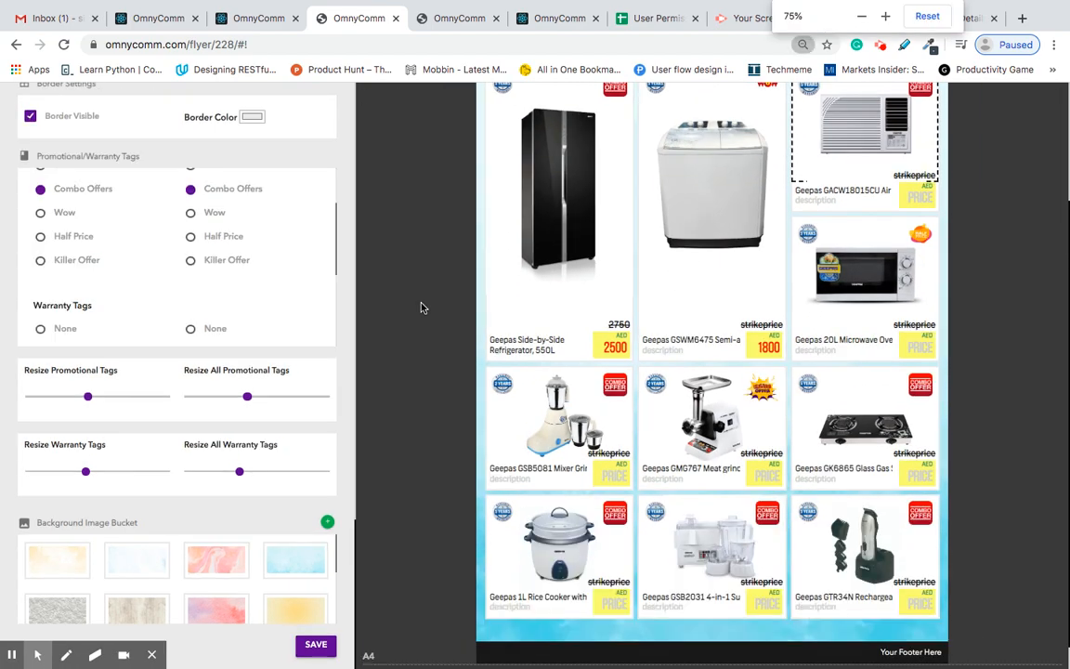
{"action": "scroll", "coordinate": [423, 308], "scroll_direction": "up", "scroll_amount": 2}
{"action": "scroll", "coordinate": [424, 308], "scroll_direction": "down", "scroll_amount": 1}
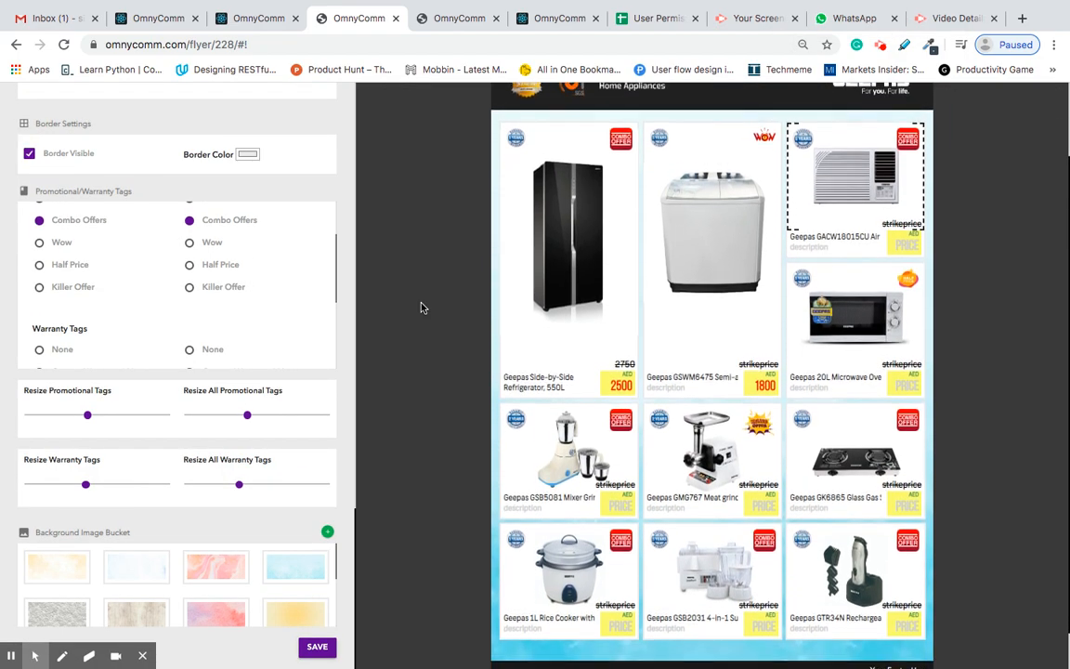
{"action": "scroll", "coordinate": [420, 307], "scroll_direction": "up", "scroll_amount": 1}
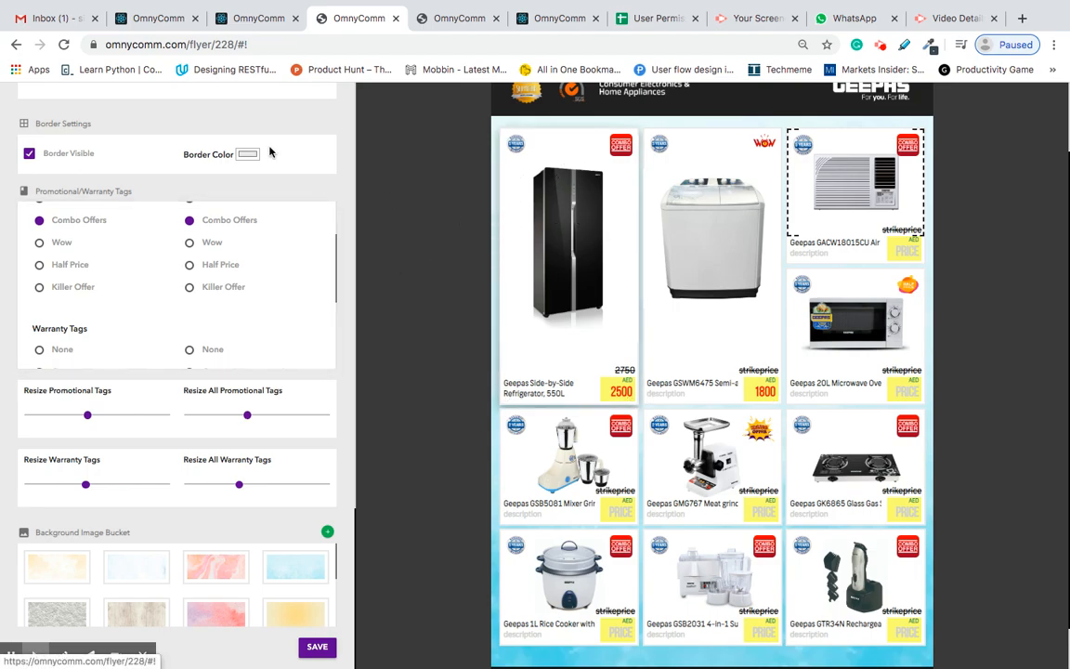
Switch the White (Container) option off and back on to compare the product cells against the background
{"action": "scroll", "coordinate": [212, 162], "scroll_direction": "up", "scroll_amount": 6}
{"action": "scroll", "coordinate": [218, 195], "scroll_direction": "up", "scroll_amount": 5}
{"action": "scroll", "coordinate": [218, 195], "scroll_direction": "down", "scroll_amount": 5}
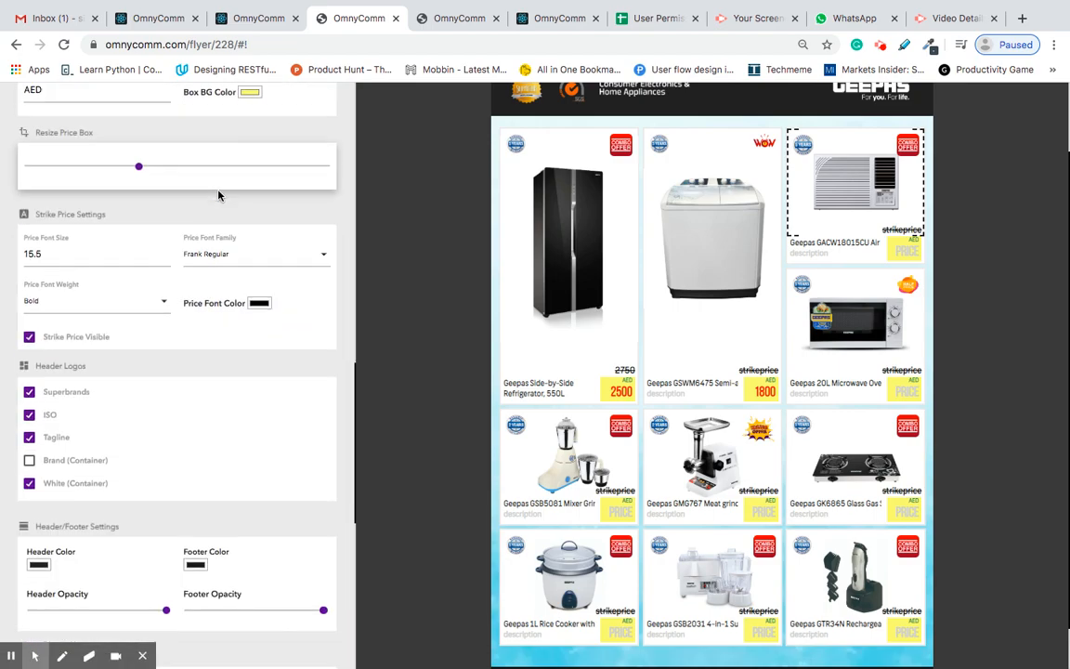
{"action": "scroll", "coordinate": [218, 195], "scroll_direction": "down", "scroll_amount": 2}
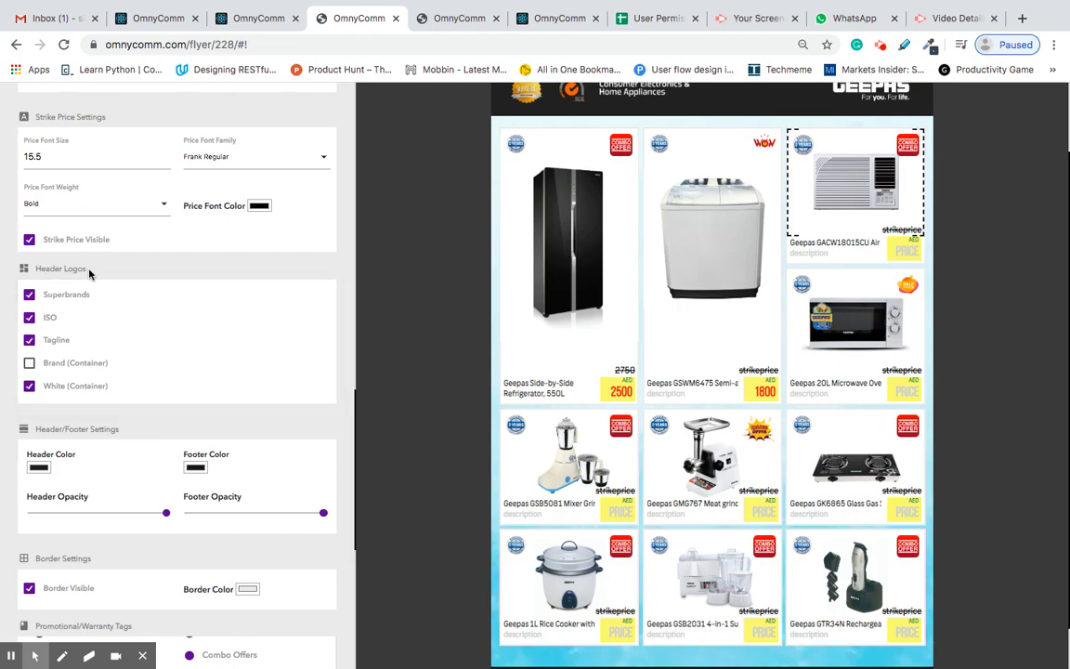
{"action": "left_click", "coordinate": [30, 386]}
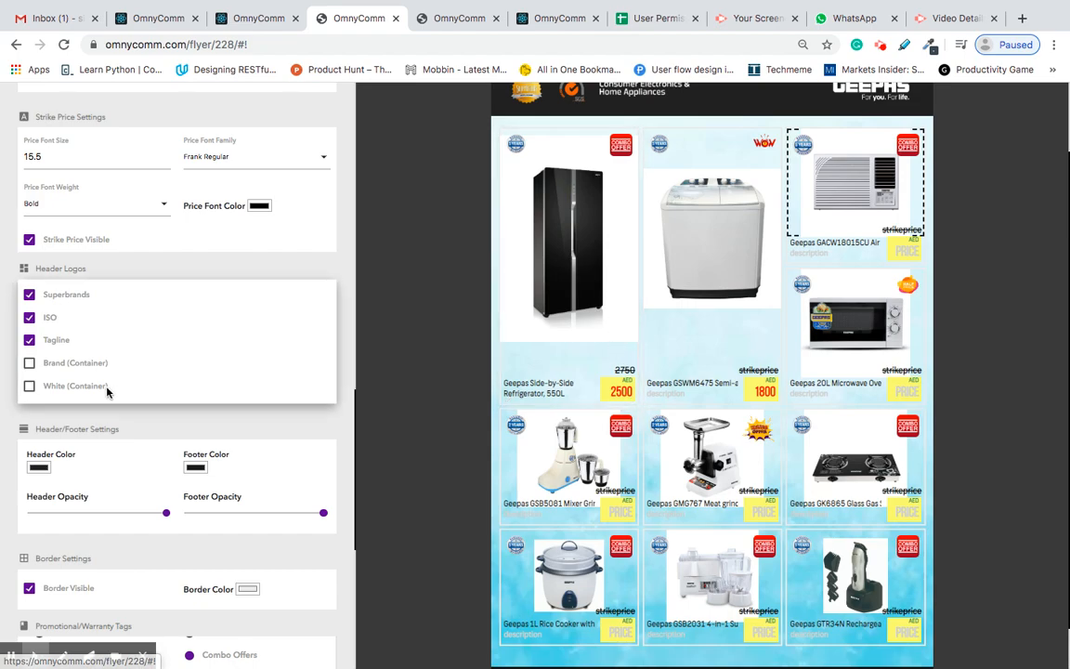
{"action": "left_click", "coordinate": [30, 388]}
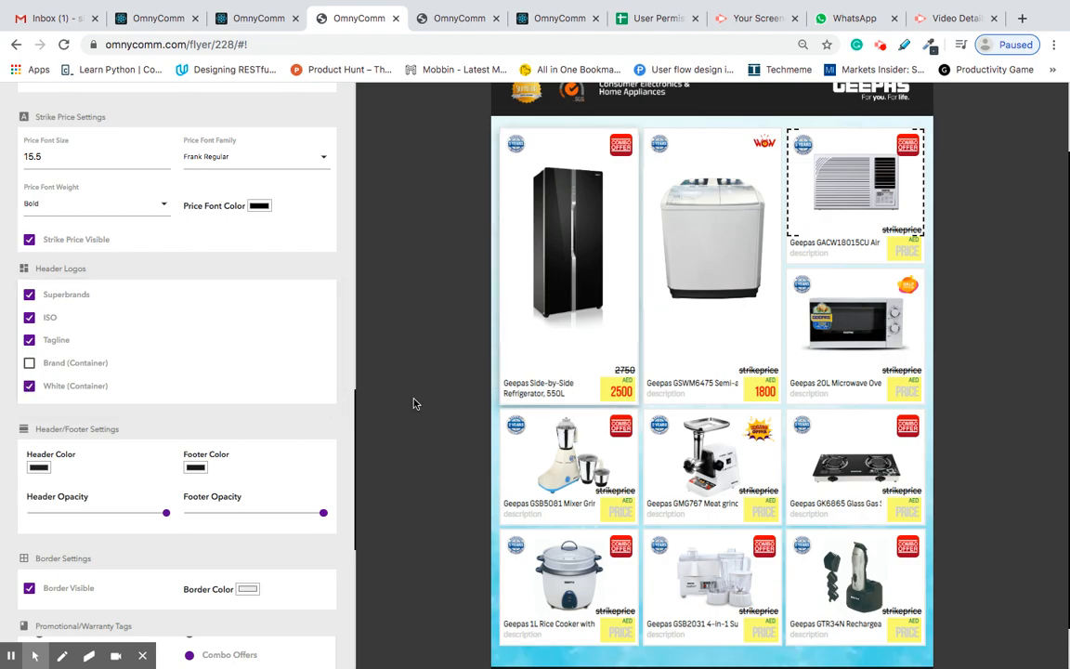
Try the pink marbled background image on the flyer
{"action": "scroll", "coordinate": [258, 420], "scroll_direction": "down", "scroll_amount": 5}
{"action": "scroll", "coordinate": [472, 393], "scroll_direction": "up", "scroll_amount": 2}
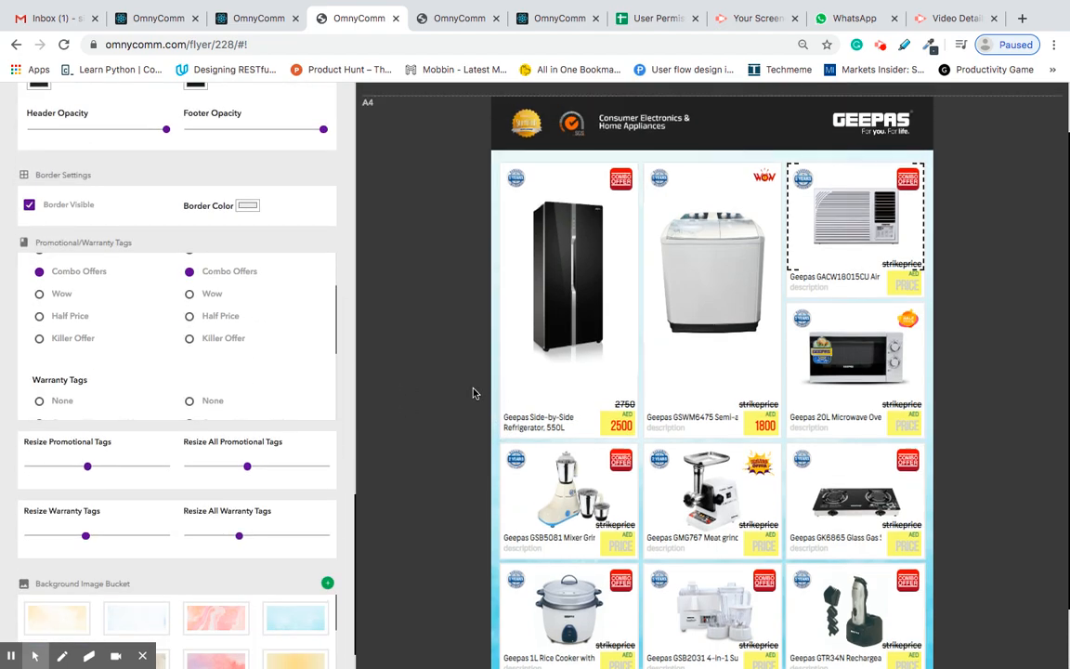
{"action": "scroll", "coordinate": [392, 418], "scroll_direction": "down", "scroll_amount": 3}
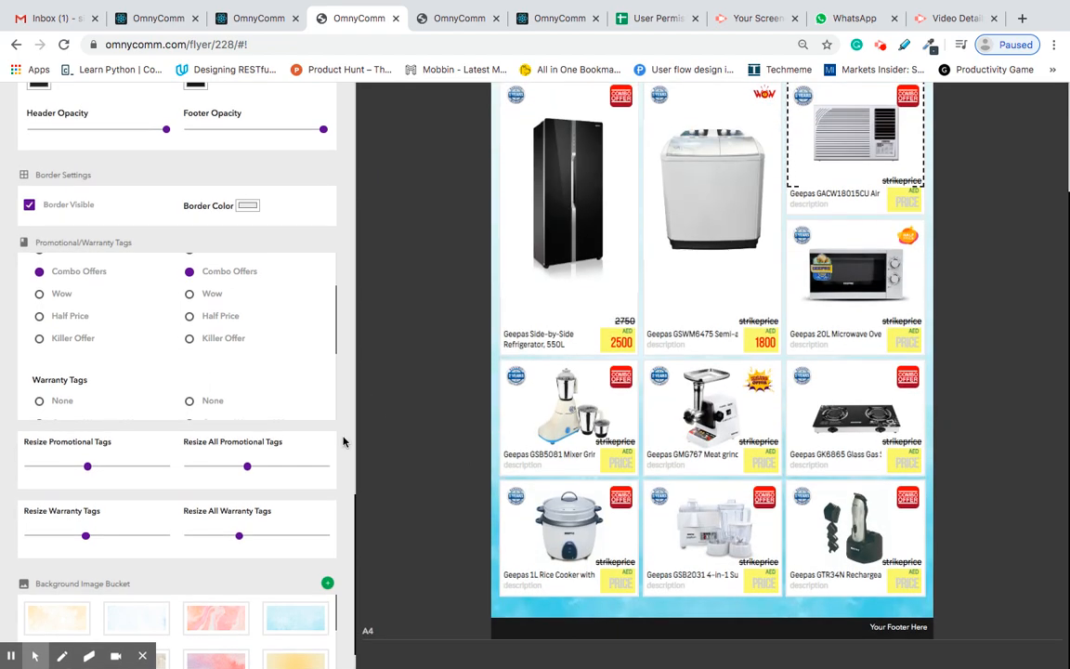
{"action": "scroll", "coordinate": [271, 514], "scroll_direction": "down", "scroll_amount": 1}
{"action": "scroll", "coordinate": [270, 538], "scroll_direction": "down", "scroll_amount": 1}
{"action": "scroll", "coordinate": [272, 598], "scroll_direction": "down", "scroll_amount": 2}
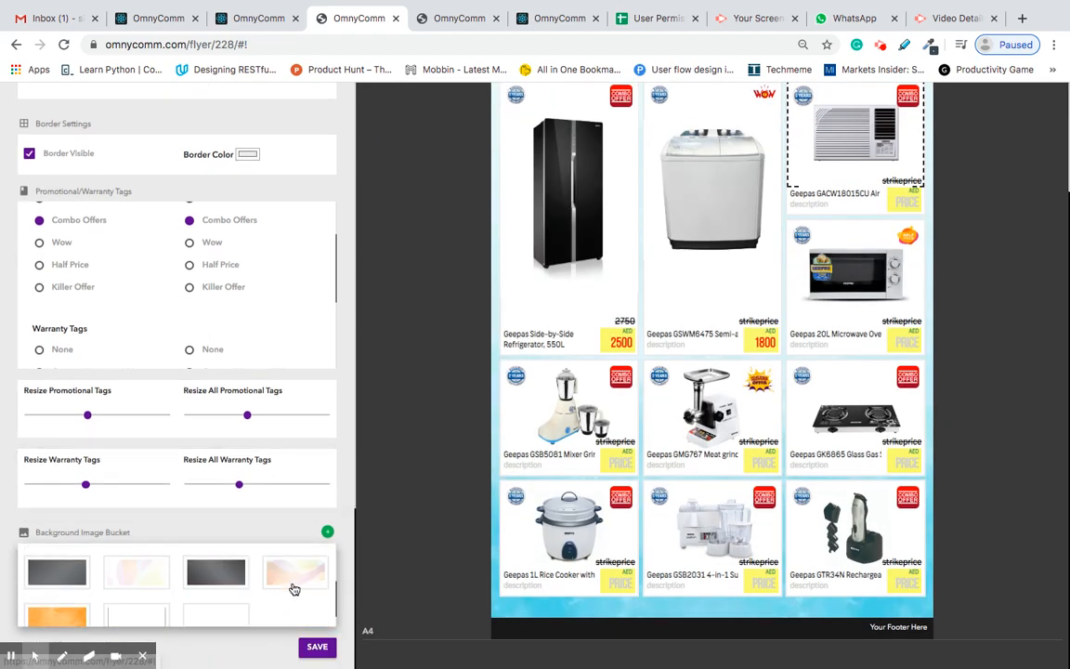
{"action": "scroll", "coordinate": [253, 588], "scroll_direction": "up", "scroll_amount": 1}
{"action": "scroll", "coordinate": [253, 588], "scroll_direction": "up", "scroll_amount": 1}
{"action": "left_click", "coordinate": [245, 570]}
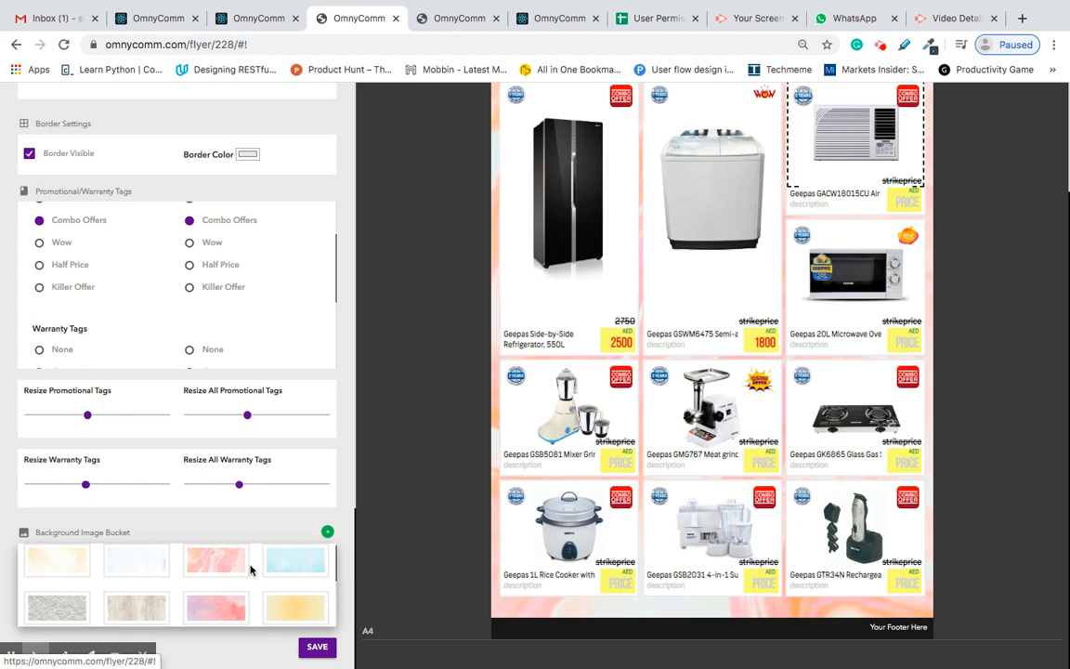
Apply the pale blue and white cloudy background image to the flyer and review the page from header to footer
{"action": "scroll", "coordinate": [269, 574], "scroll_direction": "up", "scroll_amount": 1}
{"action": "left_click", "coordinate": [281, 576]}
{"action": "left_click", "coordinate": [149, 576]}
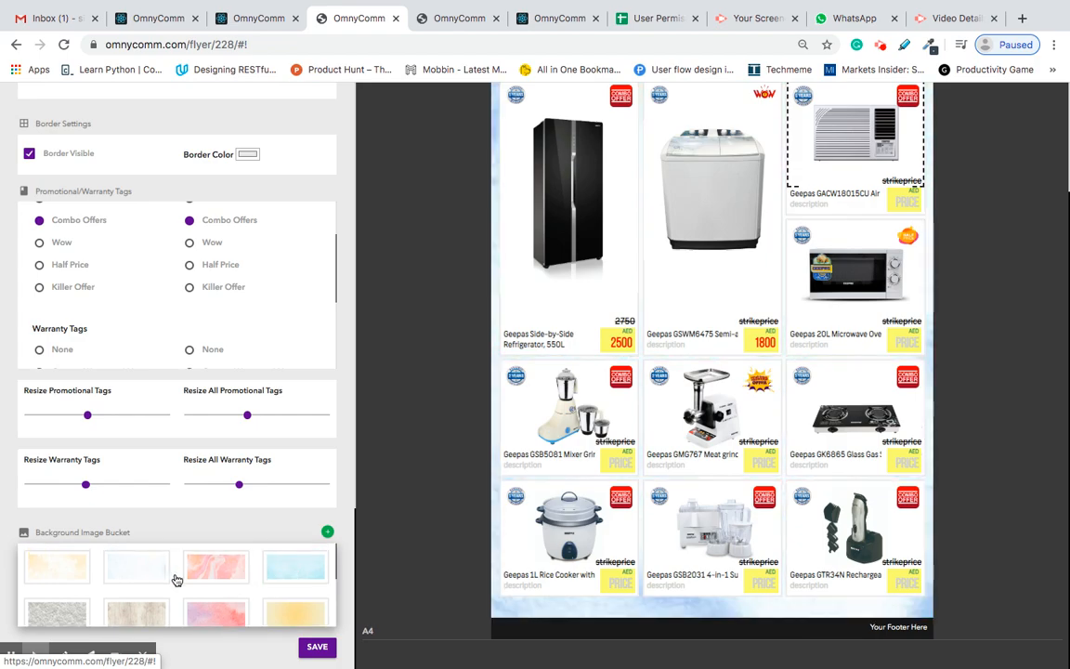
{"action": "scroll", "coordinate": [372, 530], "scroll_direction": "up", "scroll_amount": 3}
{"action": "scroll", "coordinate": [371, 530], "scroll_direction": "down", "scroll_amount": 1}
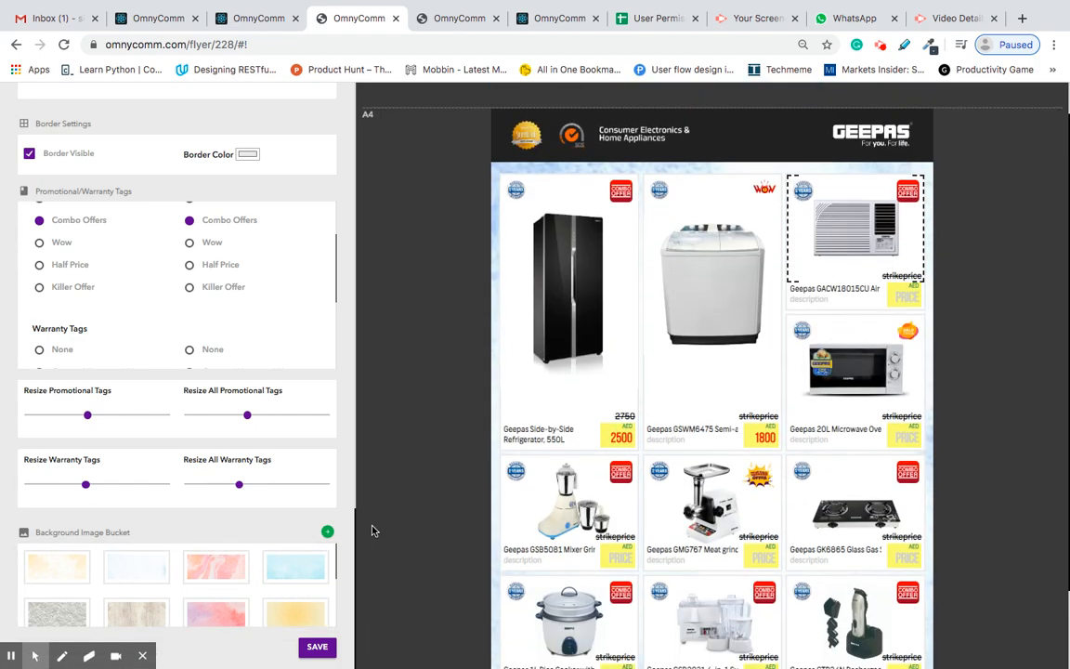
{"action": "scroll", "coordinate": [373, 530], "scroll_direction": "down", "scroll_amount": 2}
{"action": "scroll", "coordinate": [414, 460], "scroll_direction": "up", "scroll_amount": 3}
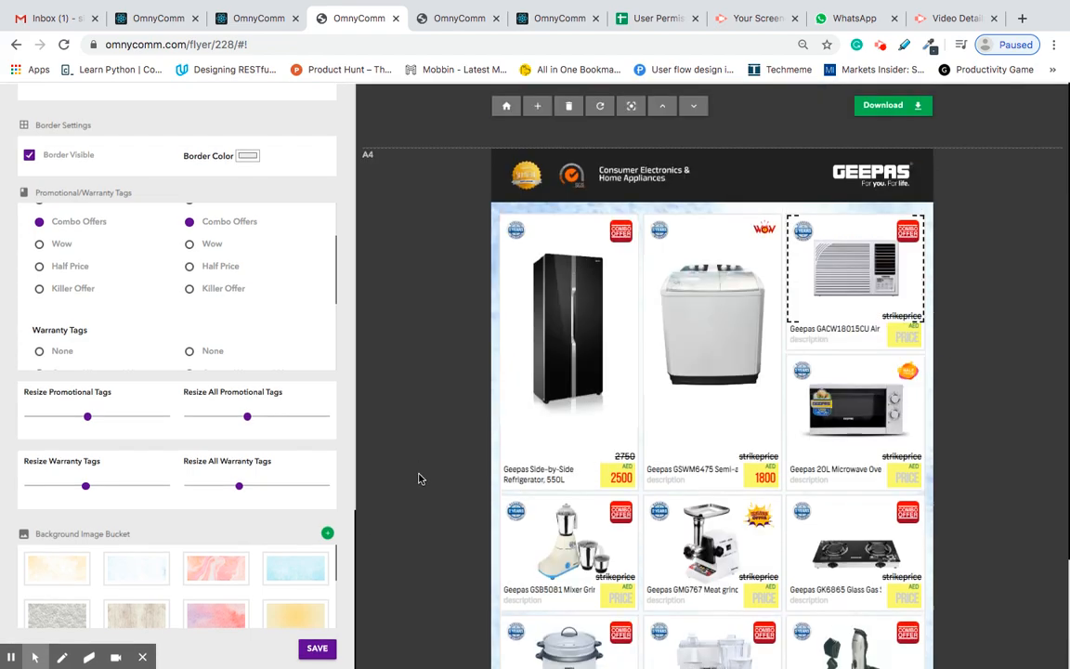
{"action": "scroll", "coordinate": [909, 344], "scroll_direction": "down", "scroll_amount": 3}
{"action": "scroll", "coordinate": [910, 343], "scroll_direction": "up", "scroll_amount": 1}
{"action": "scroll", "coordinate": [910, 344], "scroll_direction": "down", "scroll_amount": 1}
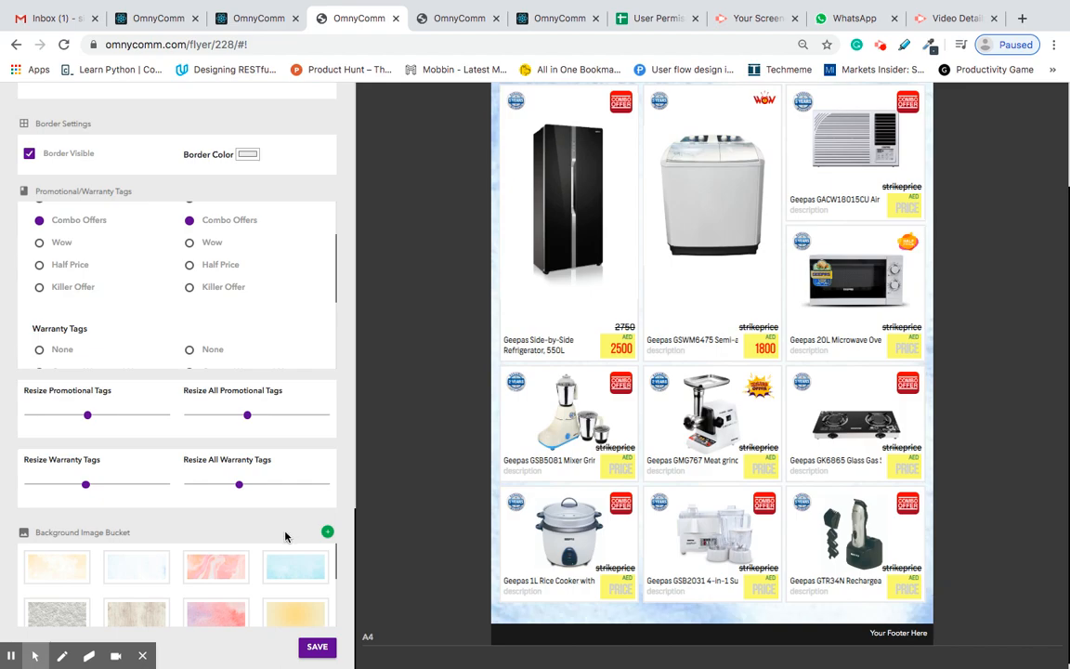
{"action": "right_click", "coordinate": [873, 637]}
{"action": "left_click", "coordinate": [879, 639]}
{"action": "scroll", "coordinate": [288, 501], "scroll_direction": "down", "scroll_amount": 2}
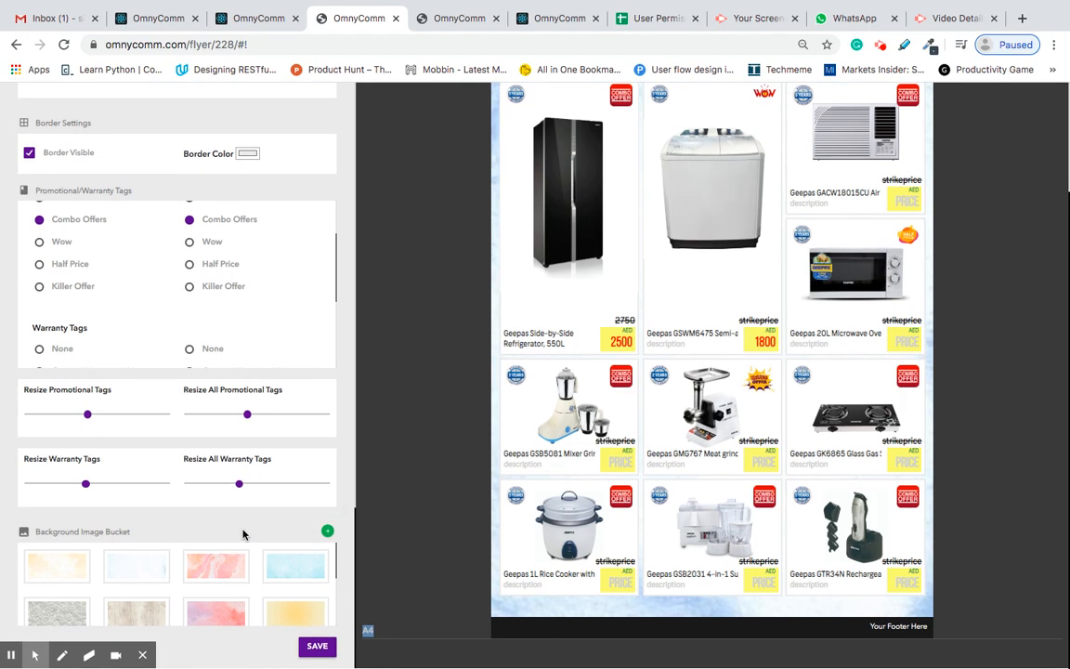
{"action": "scroll", "coordinate": [229, 513], "scroll_direction": "up", "scroll_amount": 8}
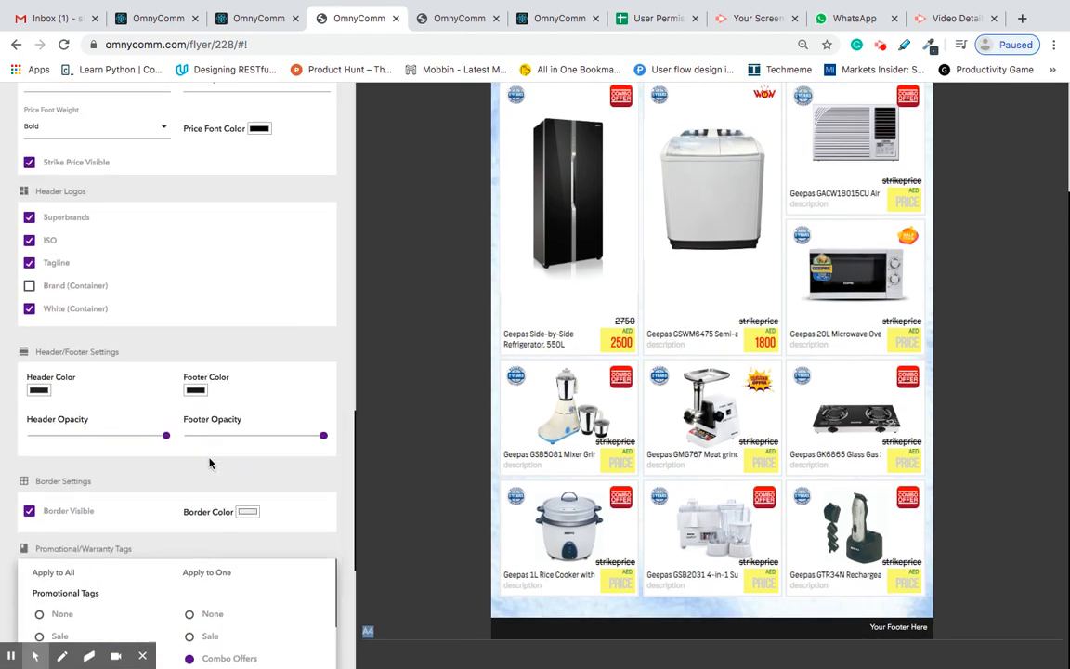
{"action": "scroll", "coordinate": [209, 462], "scroll_direction": "up", "scroll_amount": 10}
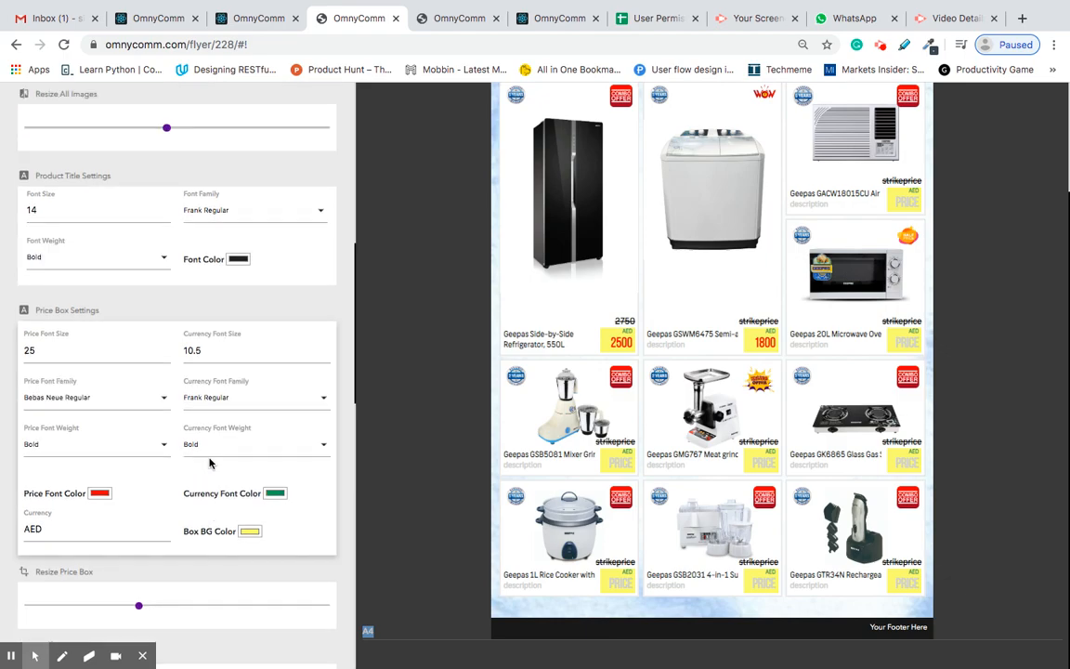
{"action": "scroll", "coordinate": [208, 463], "scroll_direction": "up", "scroll_amount": 6}
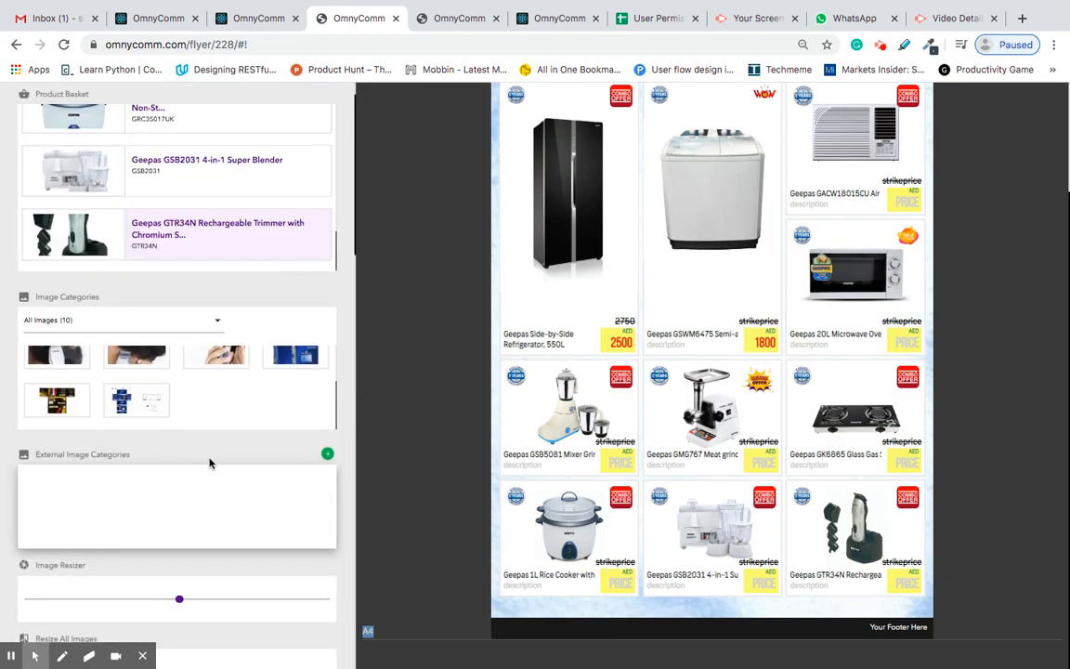
{"action": "scroll", "coordinate": [209, 462], "scroll_direction": "up", "scroll_amount": 4}
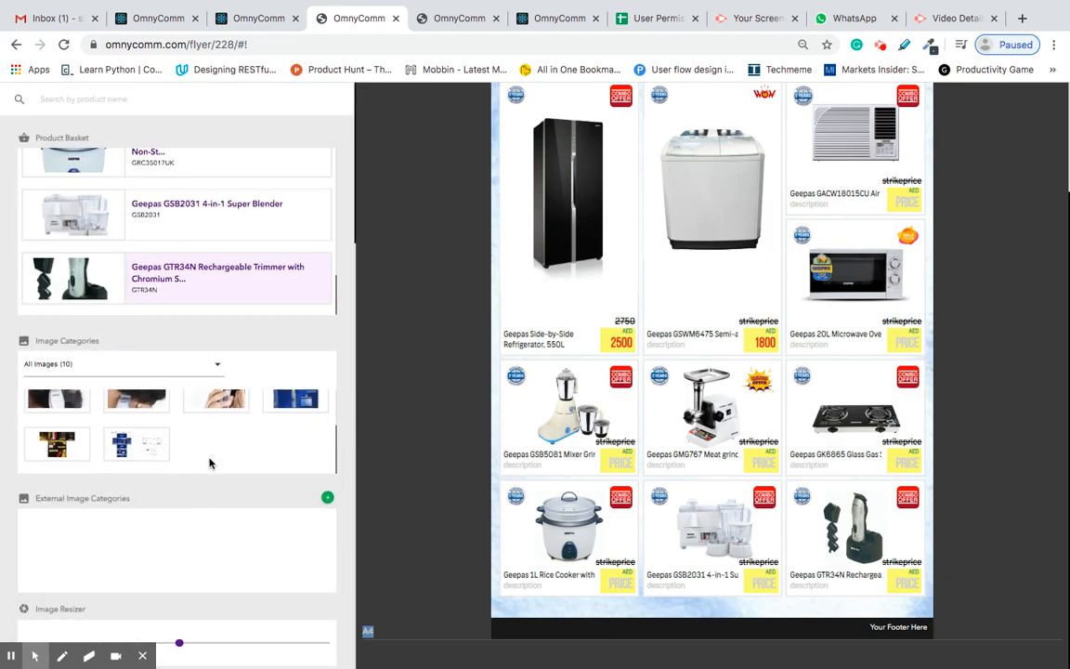
{"action": "right_click", "coordinate": [897, 629]}
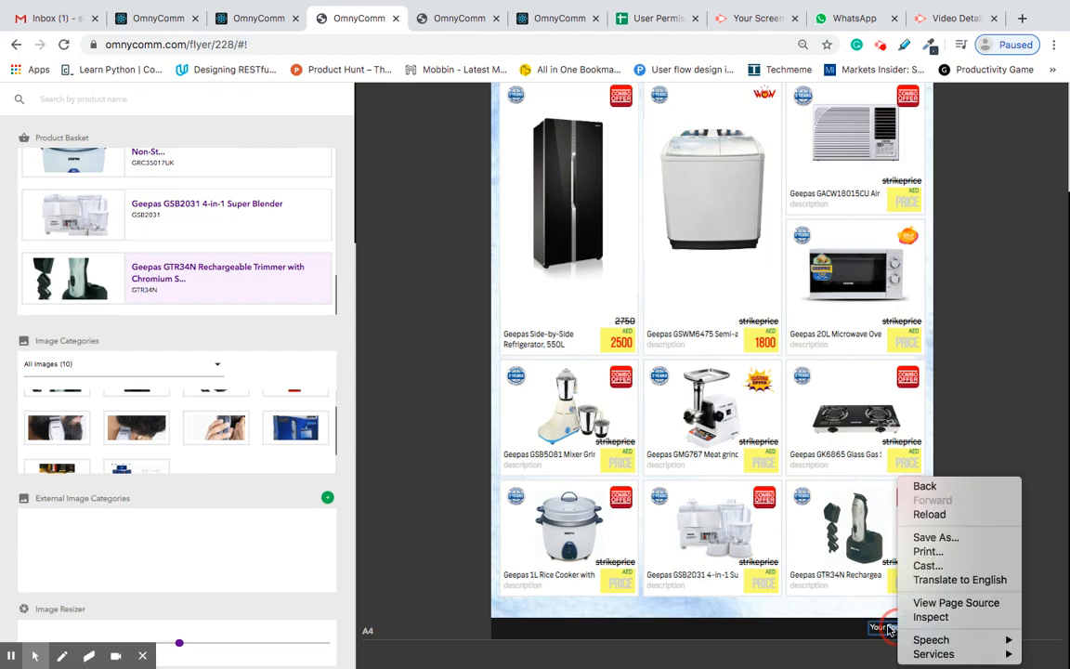
{"action": "left_click", "coordinate": [888, 629]}
{"action": "right_click", "coordinate": [906, 630]}
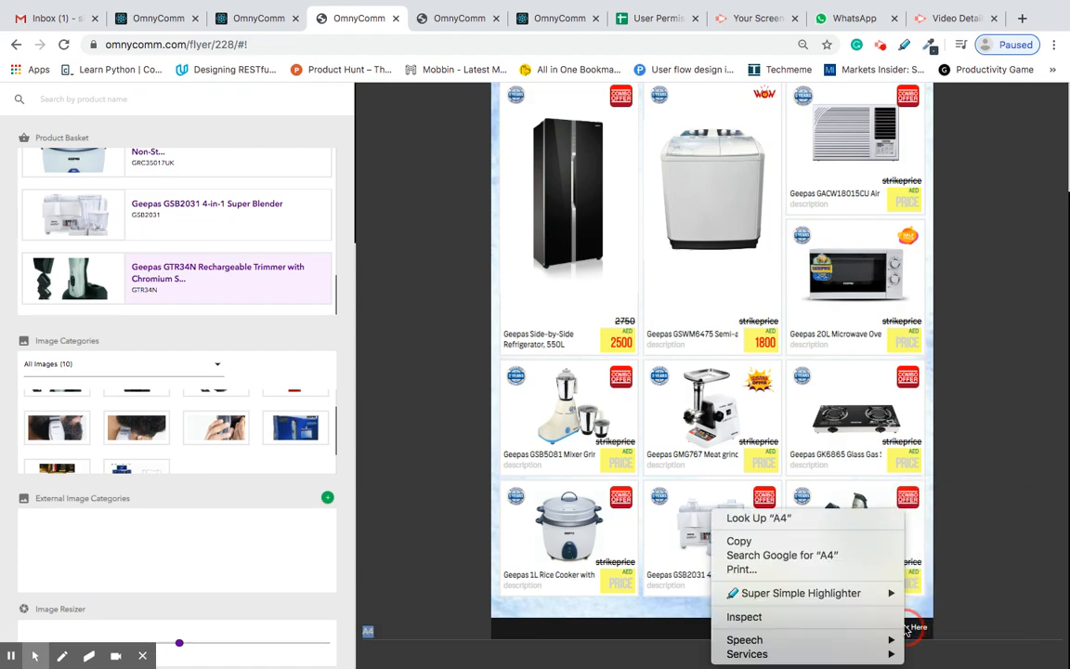
{"action": "left_click", "coordinate": [901, 629]}
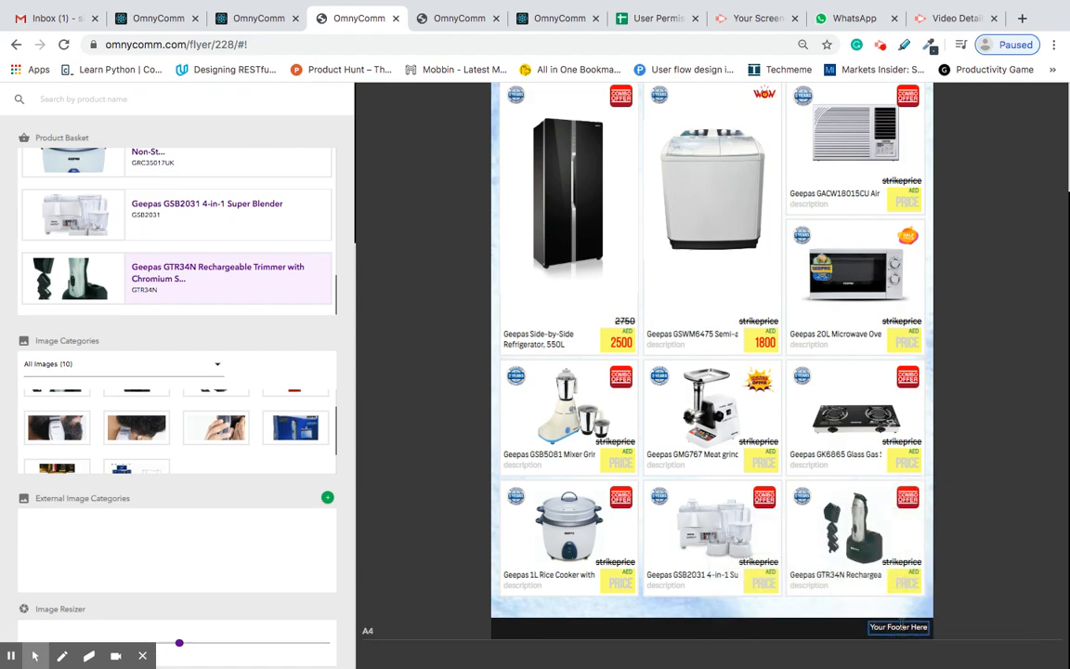
{"action": "left_click", "coordinate": [907, 631]}
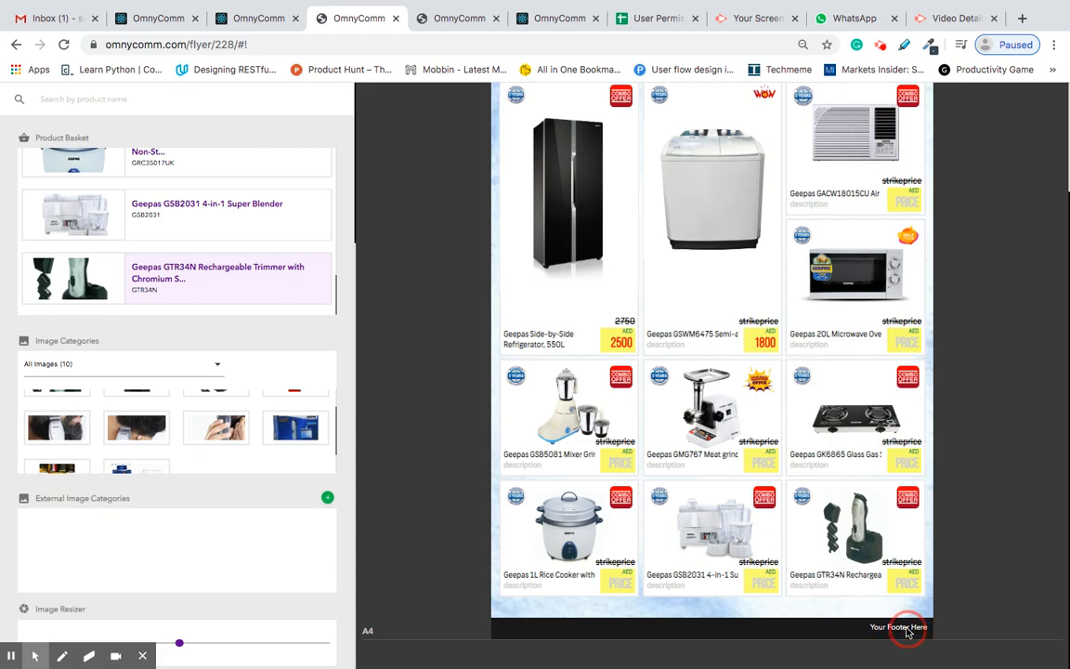
{"action": "left_click", "coordinate": [898, 628]}
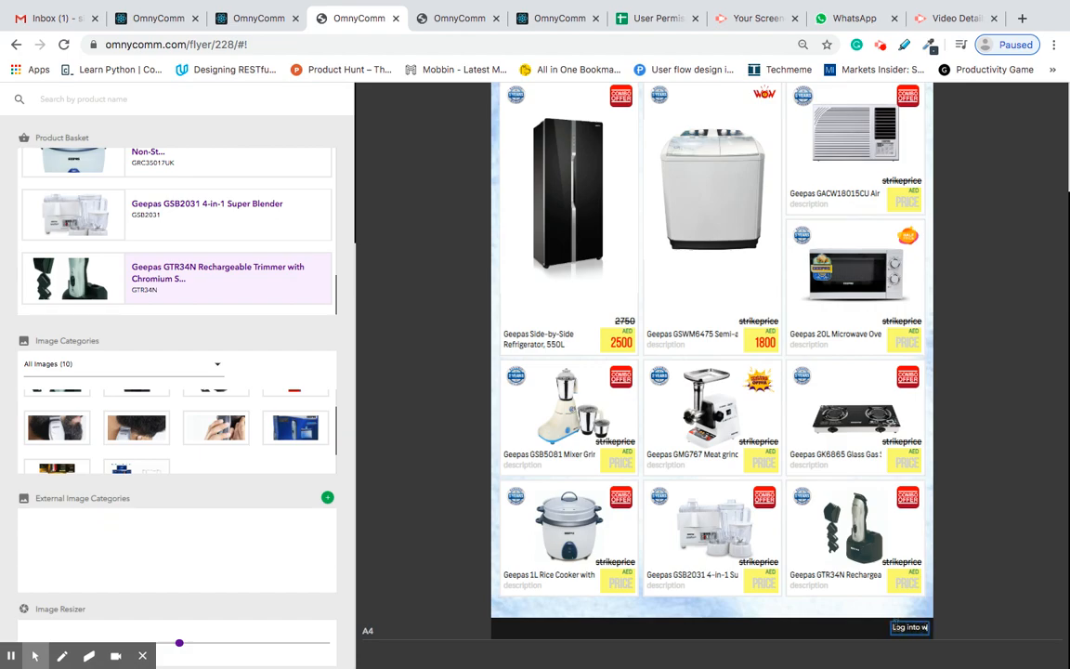
{"action": "type", "text": "pas.com"}
{"action": "left_click", "coordinate": [1025, 608]}
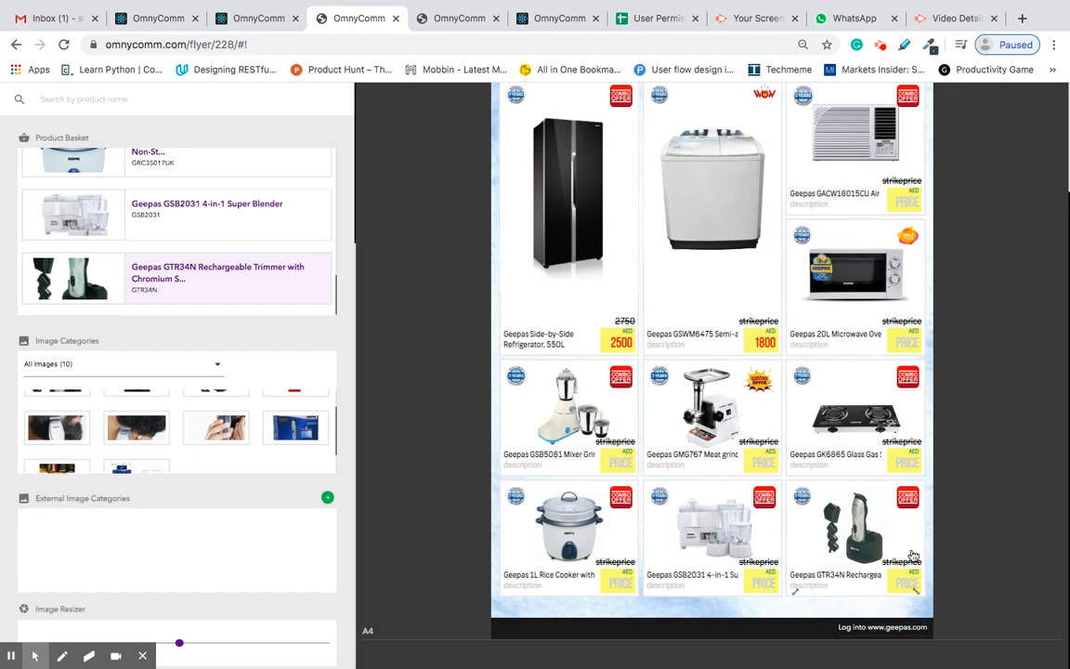
Review the flyer from footer to header and look back through the product basket
{"action": "scroll", "coordinate": [985, 537], "scroll_direction": "up", "scroll_amount": 2}
{"action": "scroll", "coordinate": [986, 537], "scroll_direction": "down", "scroll_amount": 2}
{"action": "scroll", "coordinate": [986, 538], "scroll_direction": "up", "scroll_amount": 1}
{"action": "scroll", "coordinate": [985, 538], "scroll_direction": "up", "scroll_amount": 2}
{"action": "scroll", "coordinate": [985, 537], "scroll_direction": "down", "scroll_amount": 2}
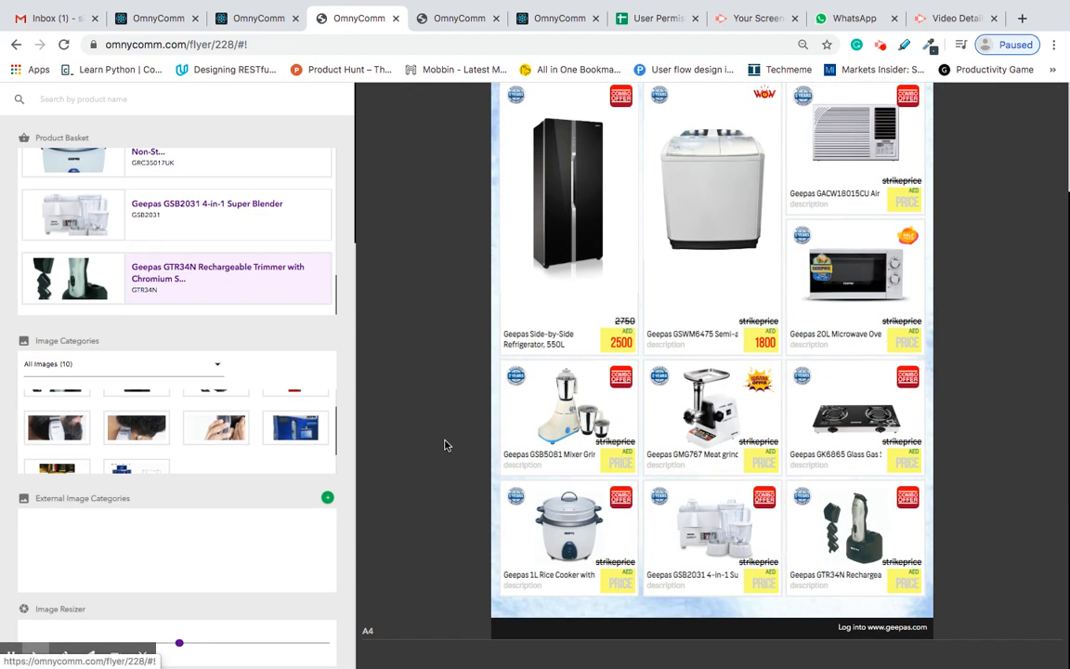
{"action": "scroll", "coordinate": [256, 449], "scroll_direction": "down", "scroll_amount": 1}
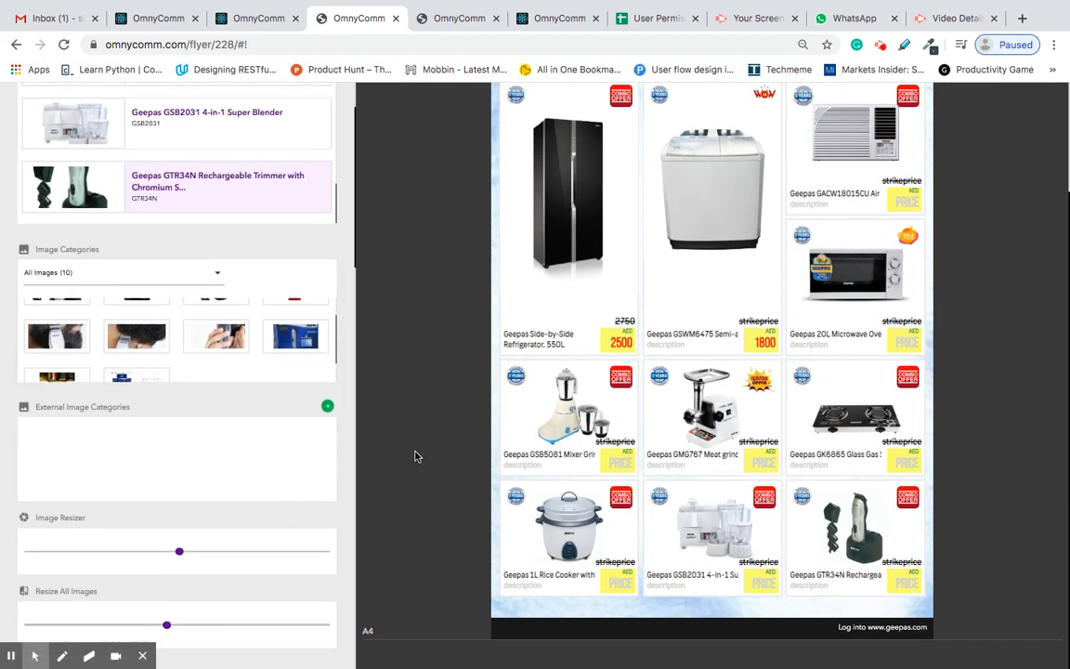
{"action": "scroll", "coordinate": [454, 430], "scroll_direction": "up", "scroll_amount": 2}
{"action": "scroll", "coordinate": [454, 430], "scroll_direction": "down", "scroll_amount": 2}
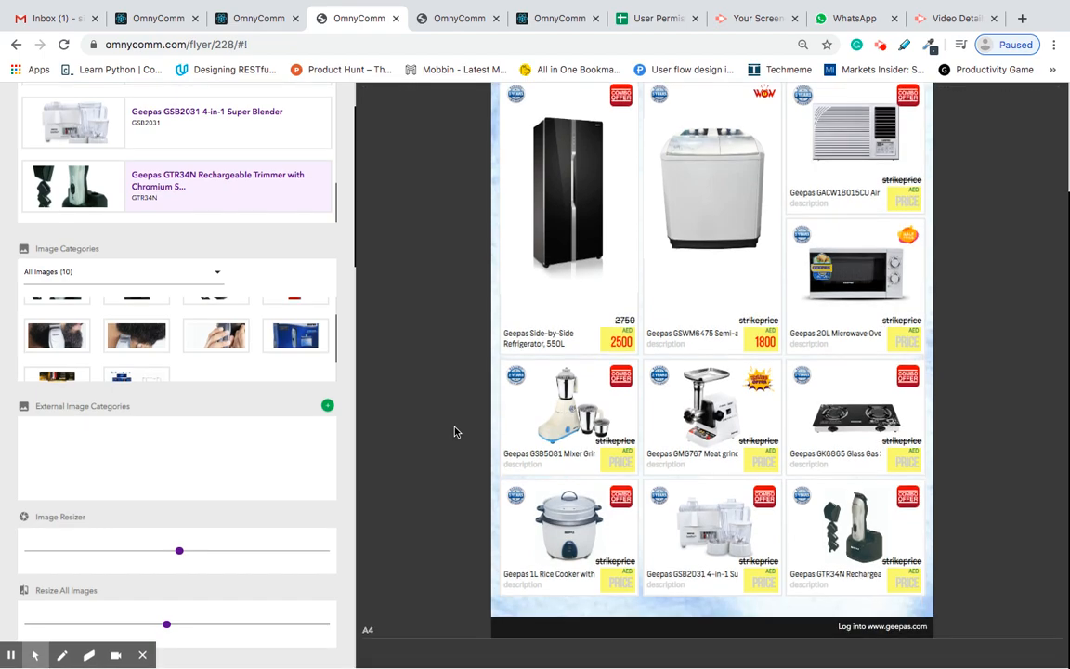
{"action": "scroll", "coordinate": [509, 232], "scroll_direction": "up", "scroll_amount": 2}
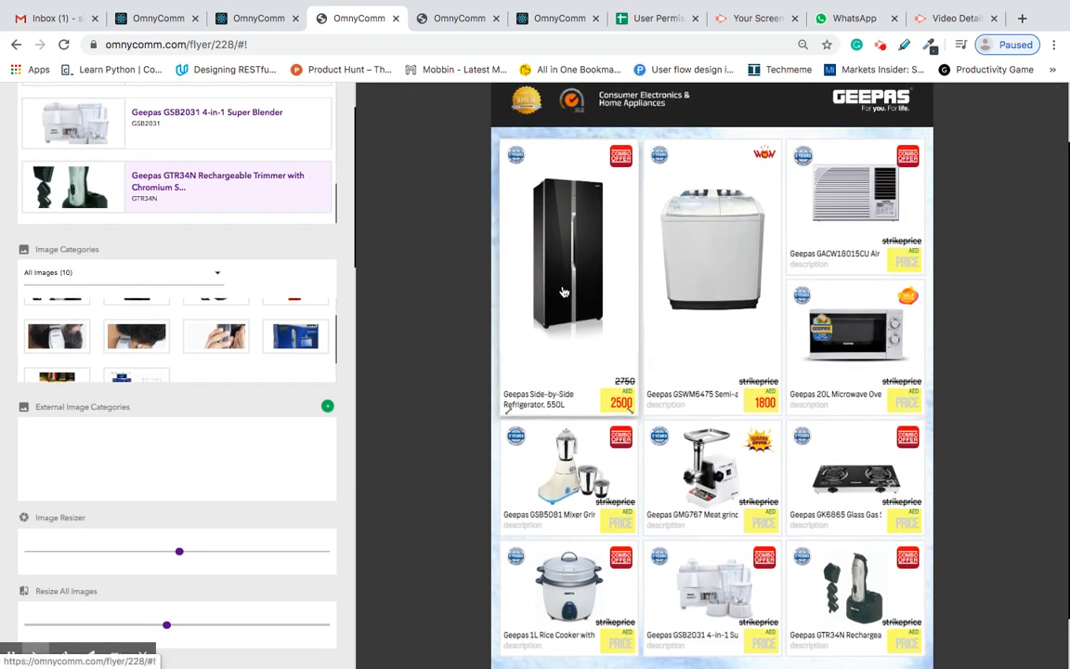
{"action": "scroll", "coordinate": [294, 237], "scroll_direction": "up", "scroll_amount": 1}
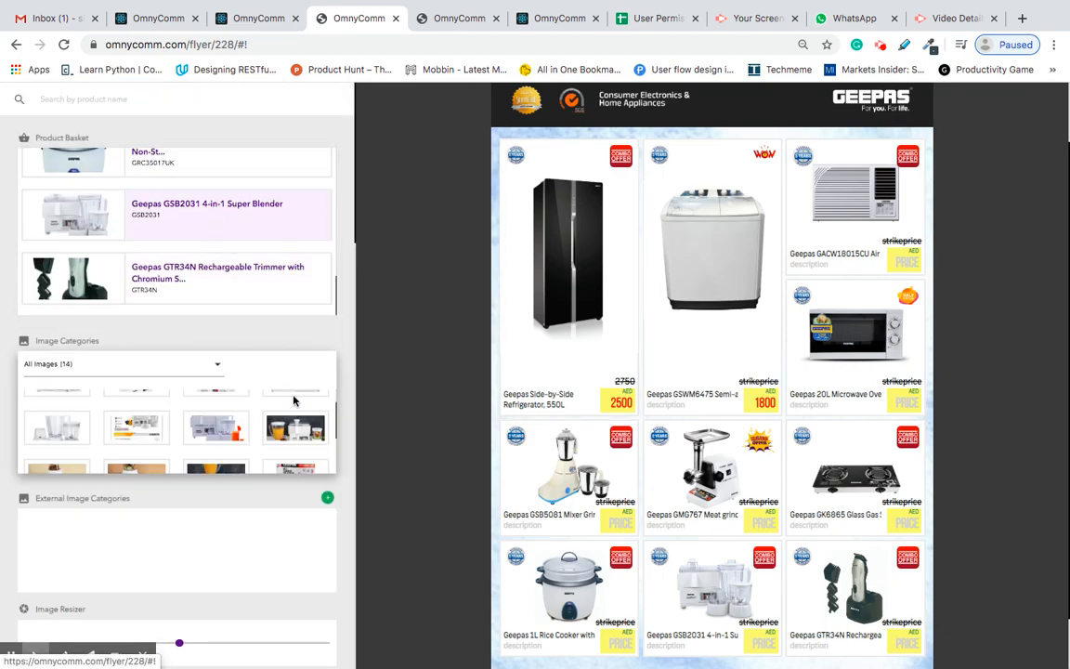
{"action": "scroll", "coordinate": [283, 312], "scroll_direction": "up", "scroll_amount": 1}
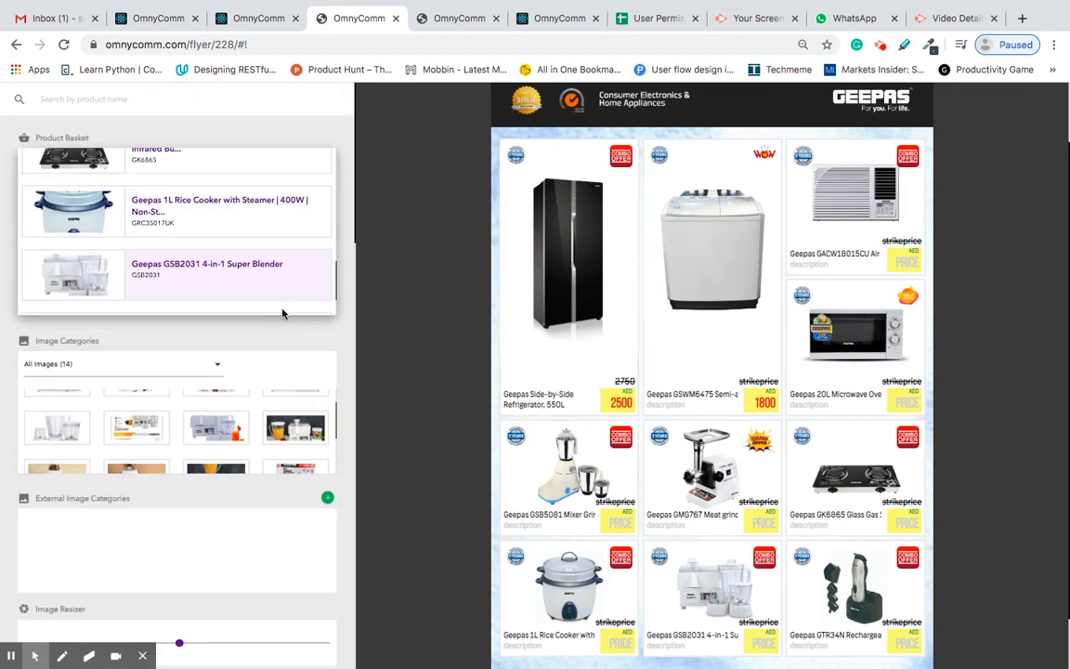
Look at the product list on the Products page, and return to the flyer
{"action": "left_click", "coordinate": [440, 32]}
{"action": "scroll", "coordinate": [441, 228], "scroll_direction": "up", "scroll_amount": 2}
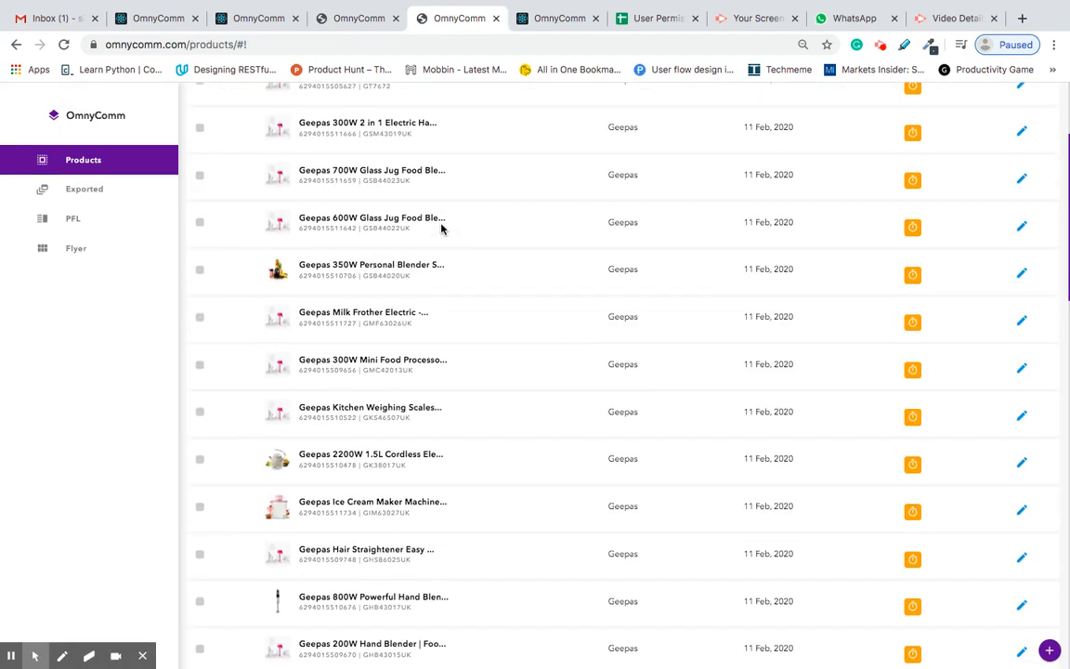
{"action": "left_click", "coordinate": [353, 19]}
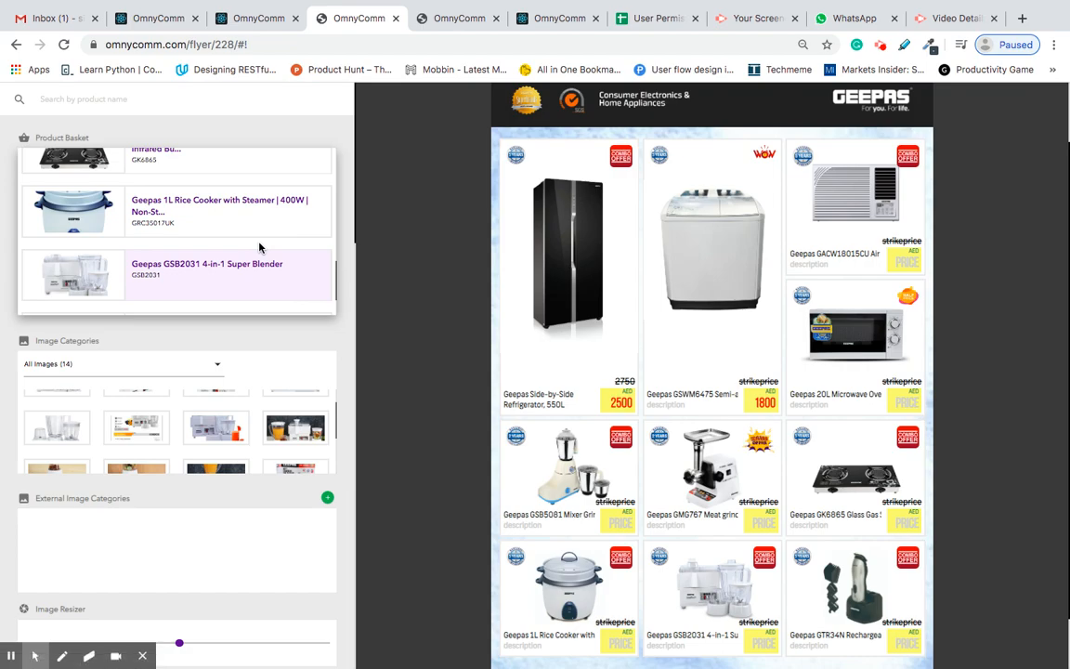
Select the GRF2407SXE double-door refrigerator in the product basket and look at its images and the external image area
{"action": "scroll", "coordinate": [195, 223], "scroll_direction": "up", "scroll_amount": 5}
{"action": "left_click", "coordinate": [174, 182]}
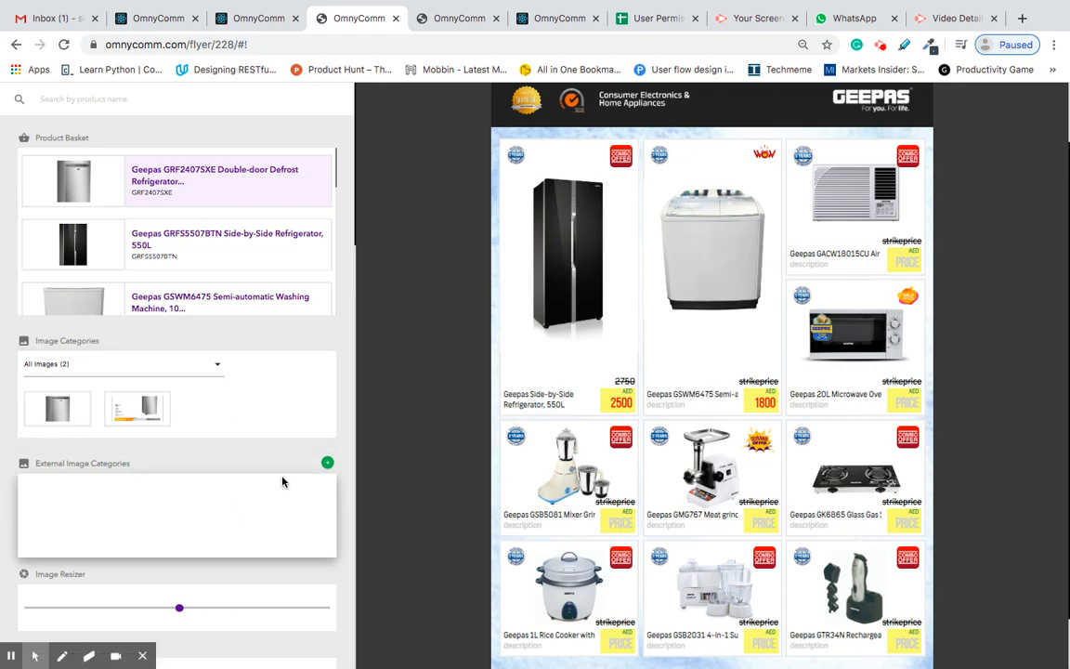
{"action": "scroll", "coordinate": [236, 462], "scroll_direction": "down", "scroll_amount": 1}
{"action": "scroll", "coordinate": [238, 464], "scroll_direction": "down", "scroll_amount": 1}
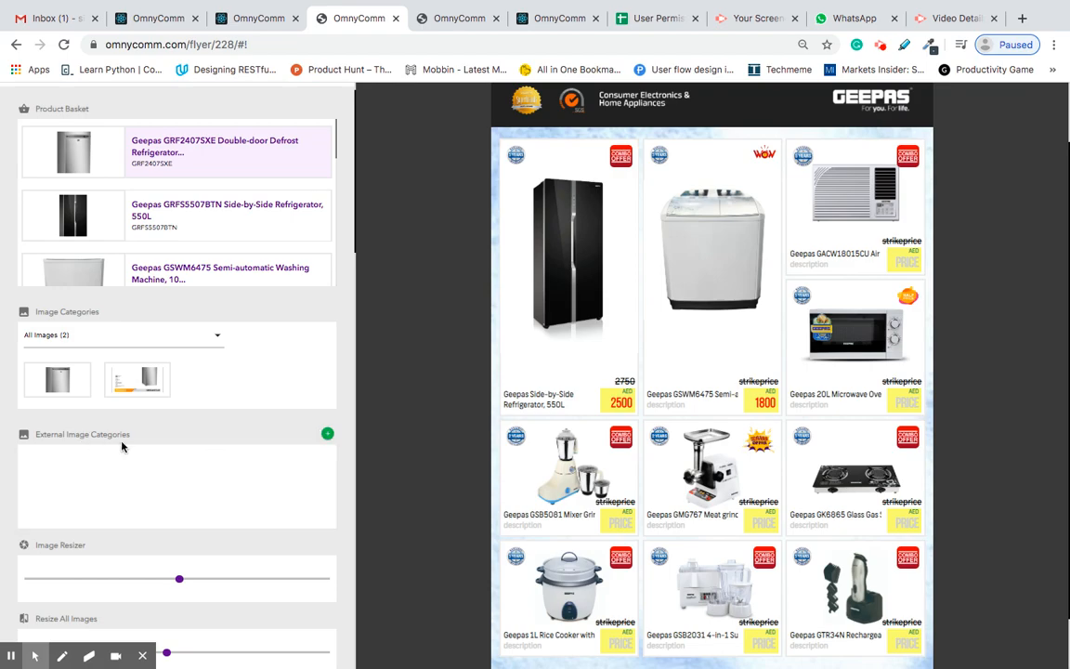
Upload hydro-flask_21_0003_purple_1.jpg from the Product Demo folder as an external image
{"action": "left_click", "coordinate": [328, 433]}
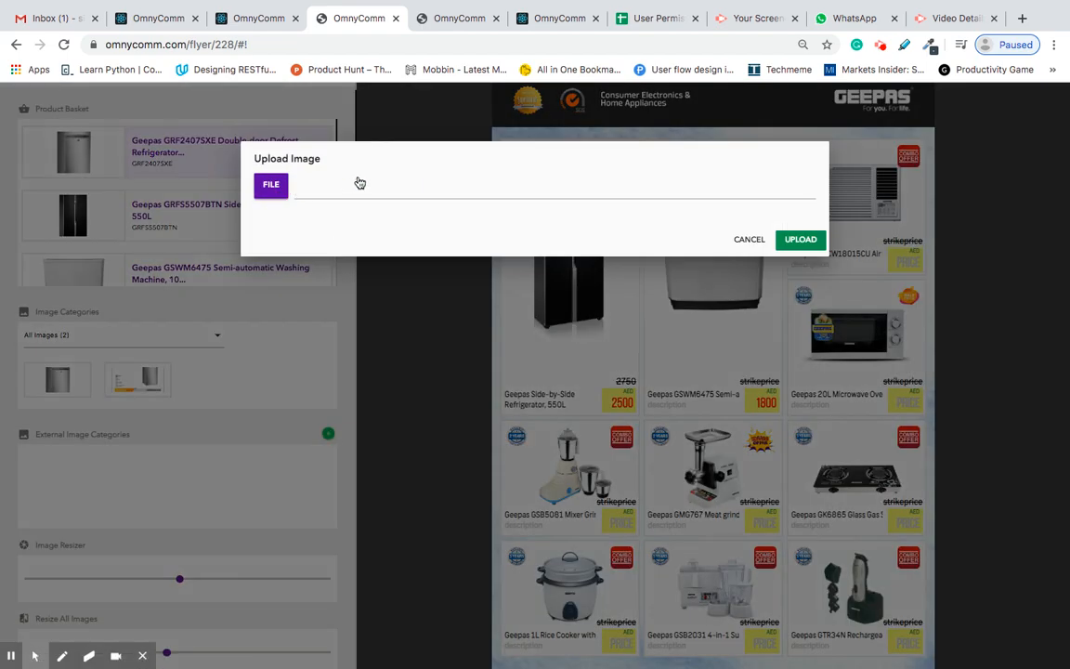
{"action": "left_click", "coordinate": [360, 183]}
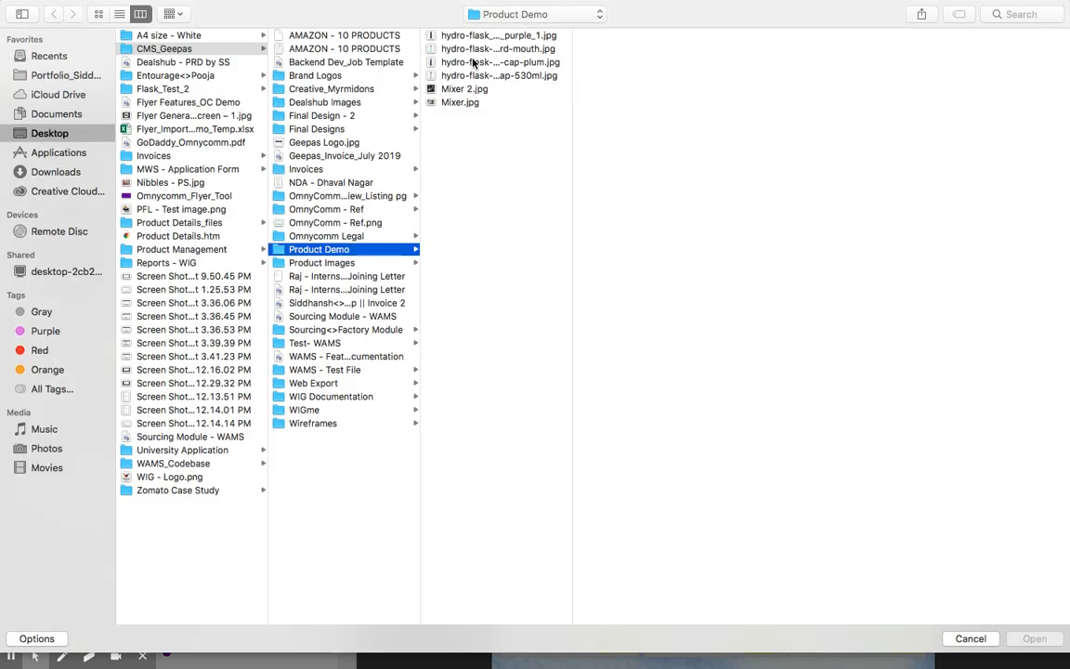
{"action": "left_click", "coordinate": [474, 62]}
{"action": "key", "text": "Up"}
{"action": "key", "text": "Up"}
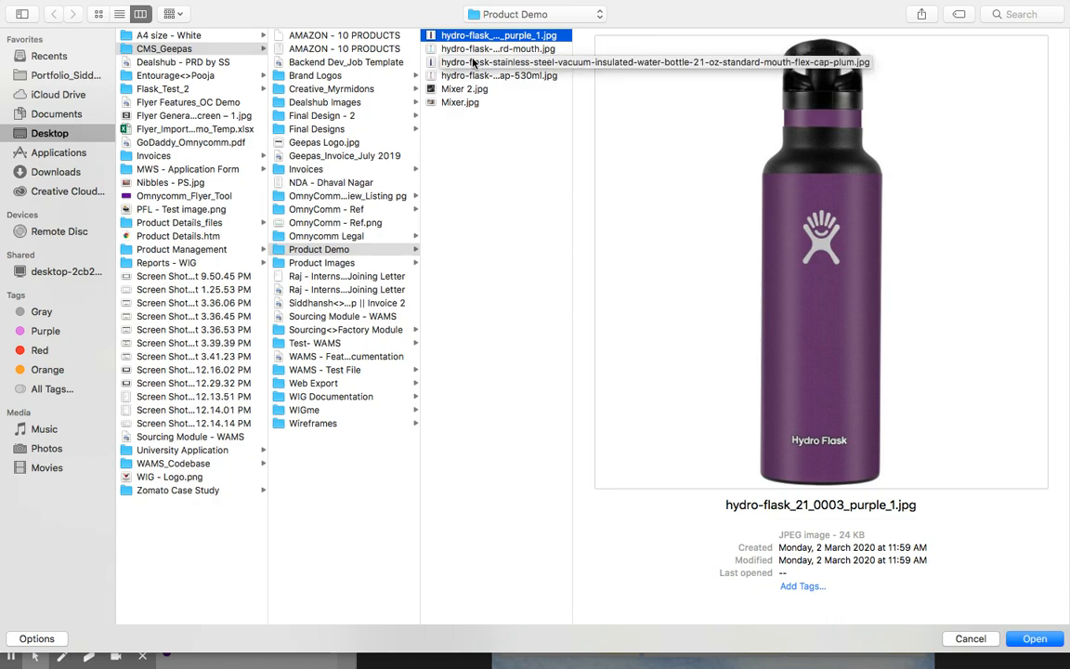
{"action": "key", "text": "Return"}
{"action": "left_click", "coordinate": [801, 239]}
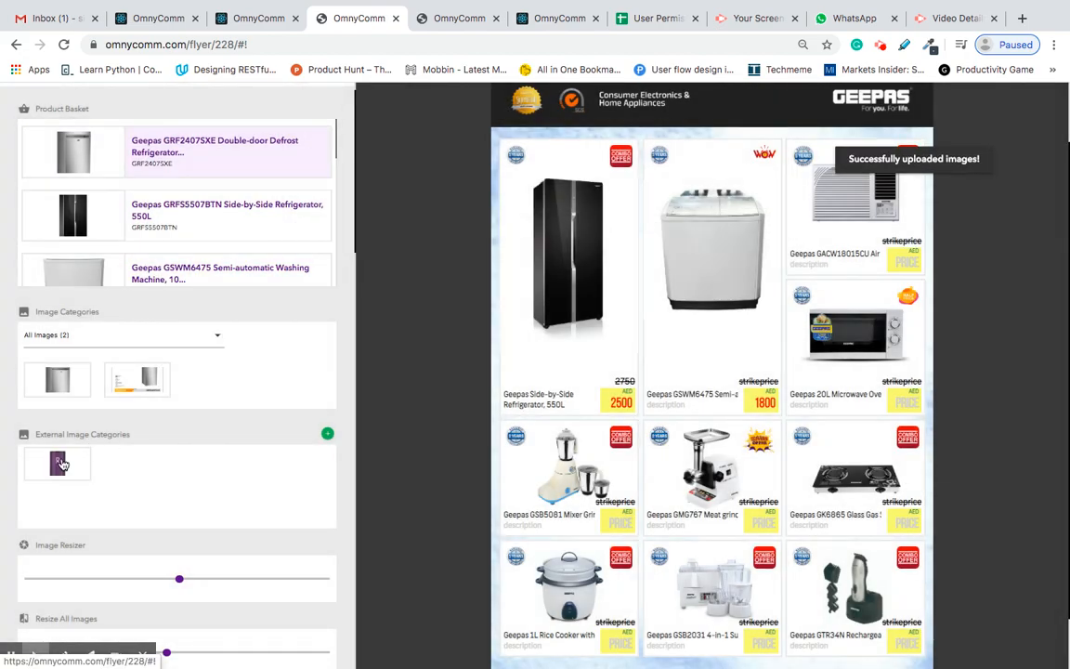
Replace the side-by-side refrigerator picture with the uploaded purple flask and shrink it to about three-fifths of the resizer range
{"action": "left_click", "coordinate": [629, 350]}
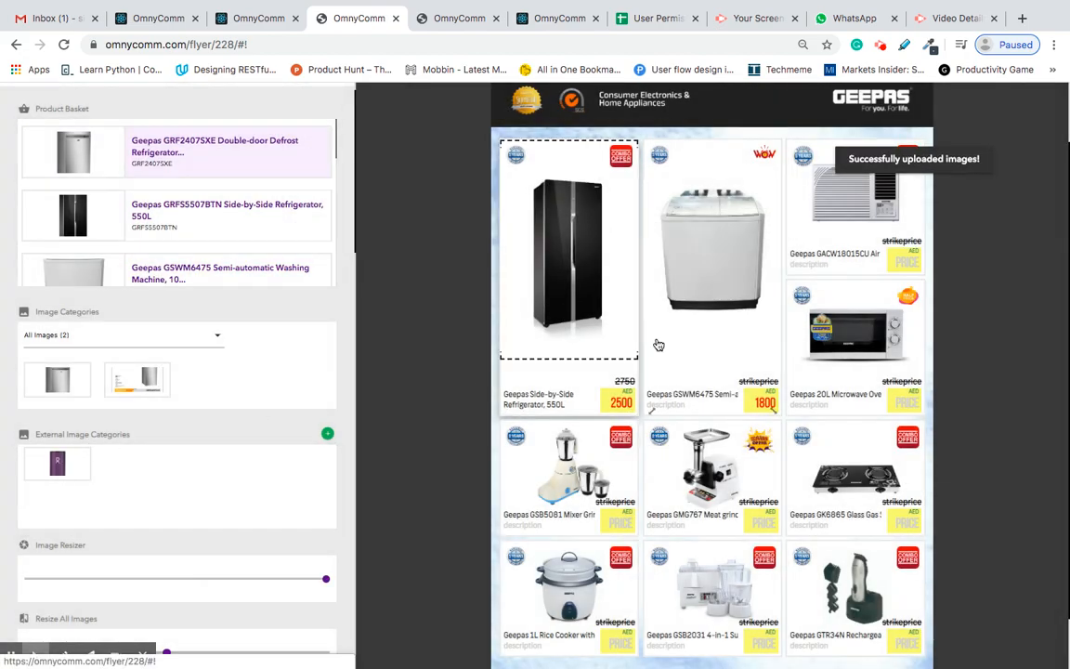
{"action": "left_click", "coordinate": [58, 465]}
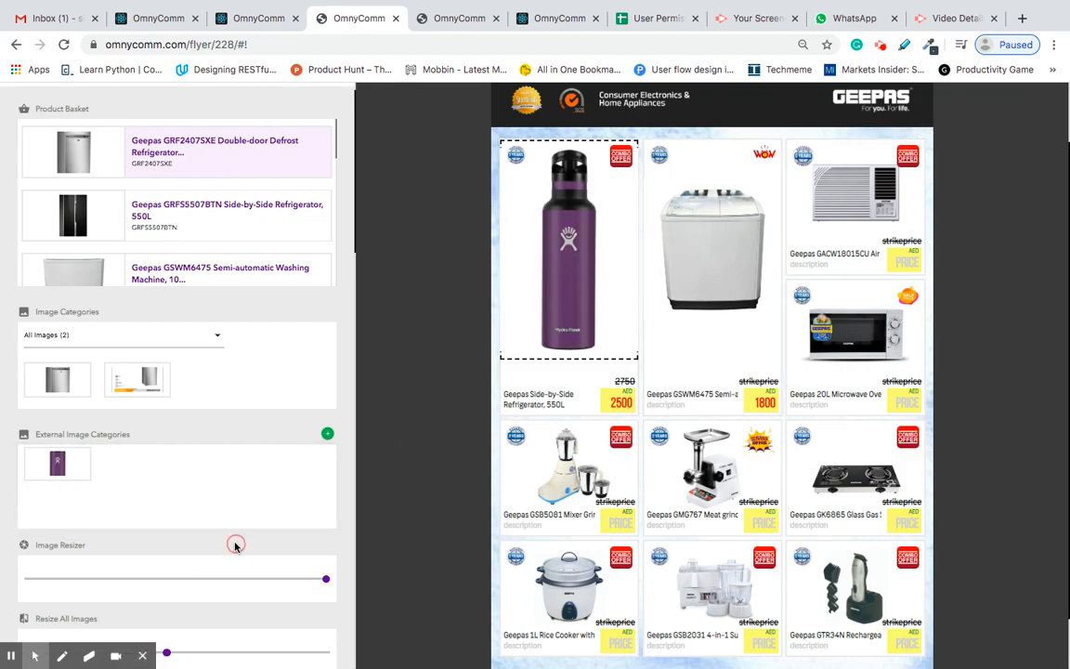
{"action": "left_click_drag", "start_coordinate": [238, 584], "coordinate": [212, 582]}
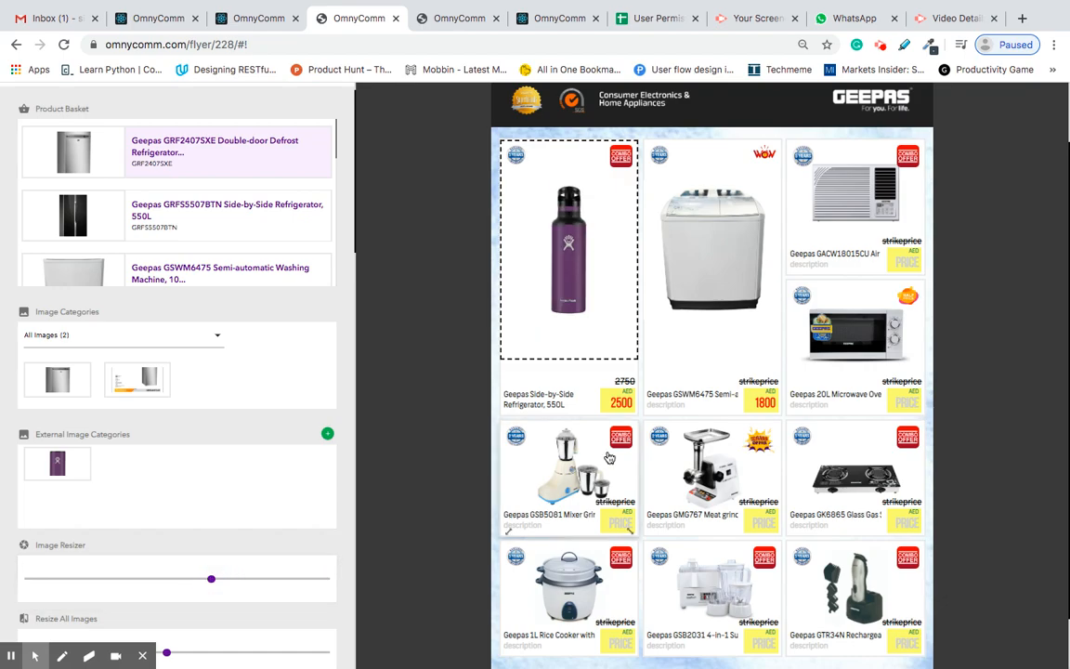
Change the flask cell's product name to "Geepas Flask" and its description to "Purple Colour, 1L"
{"action": "double_click", "coordinate": [568, 391]}
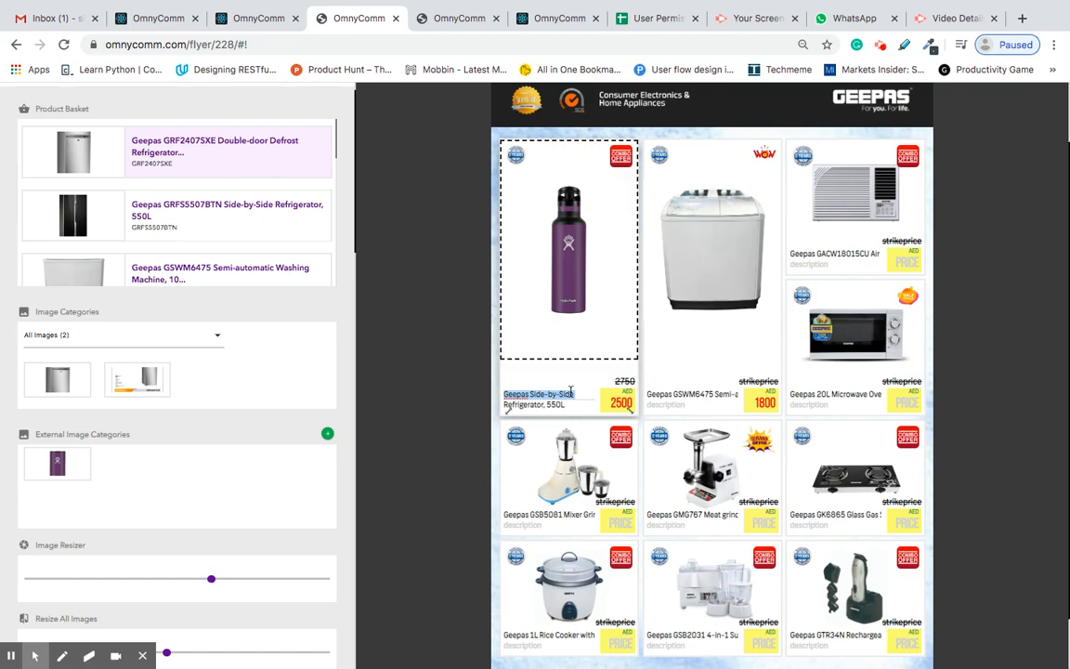
{"action": "type", "text": "Flas"}
{"action": "key", "text": "BackSpace"}
{"action": "key", "text": "BackSpace"}
{"action": "key", "text": "BackSpace"}
{"action": "key", "text": "BackSpace"}
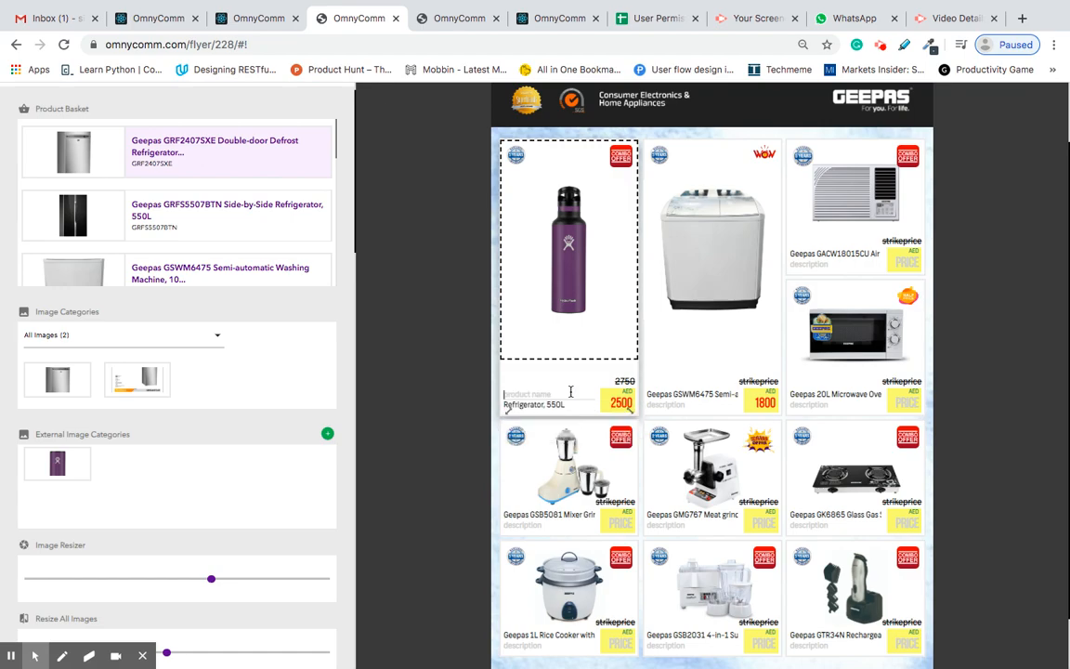
{"action": "type", "text": "Geepas Flask"}
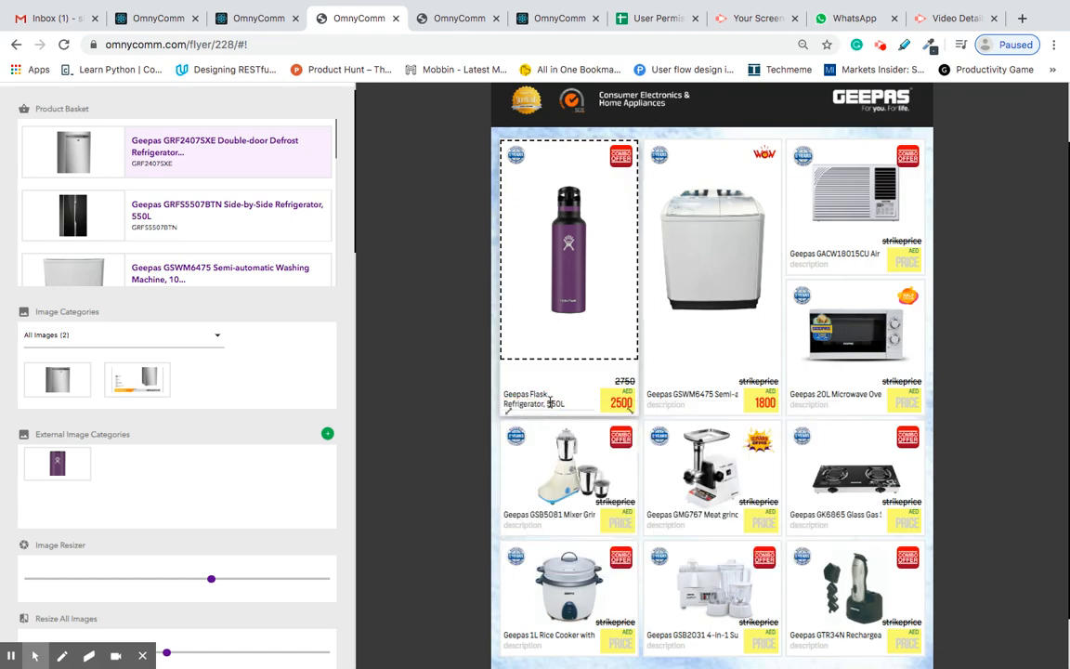
{"action": "double_click", "coordinate": [546, 403]}
{"action": "type", "text": "Purple Colour, 1L"}
Set the flask's price to 9.00 and its strike price to 15
{"action": "left_click", "coordinate": [620, 400]}
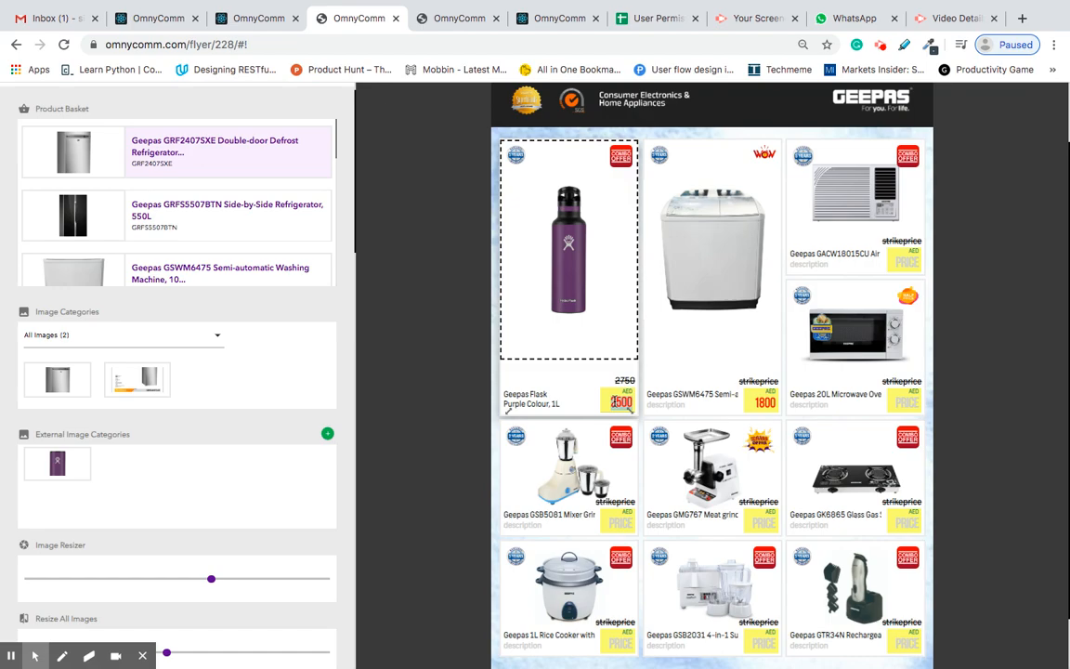
{"action": "type", "text": "9."}
{"action": "right_click", "coordinate": [625, 379]}
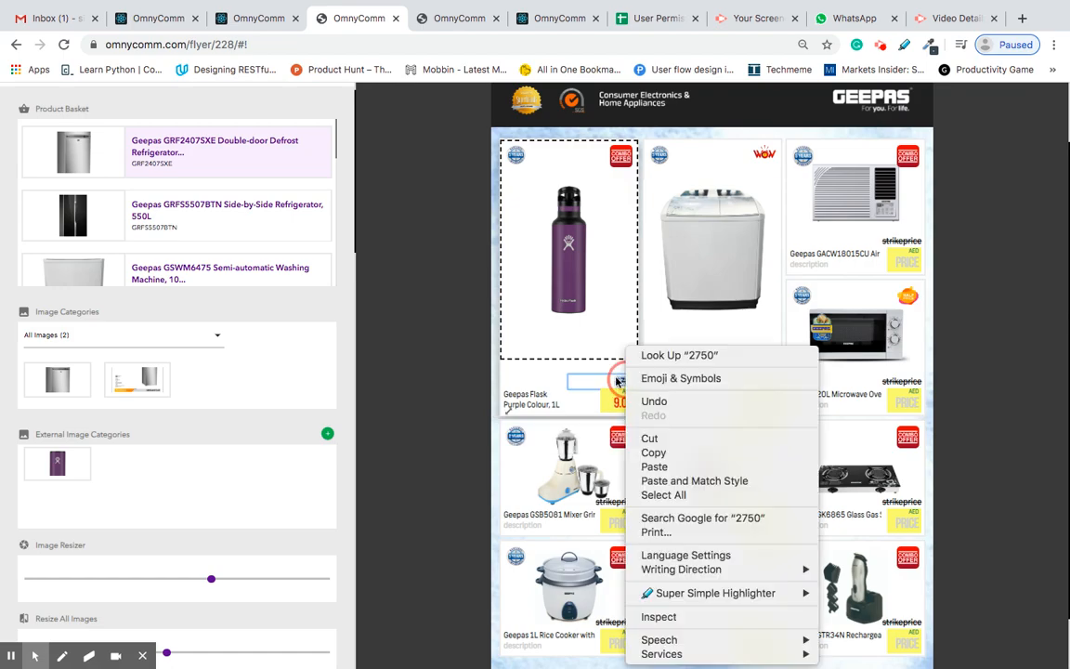
{"action": "key", "text": "Escape"}
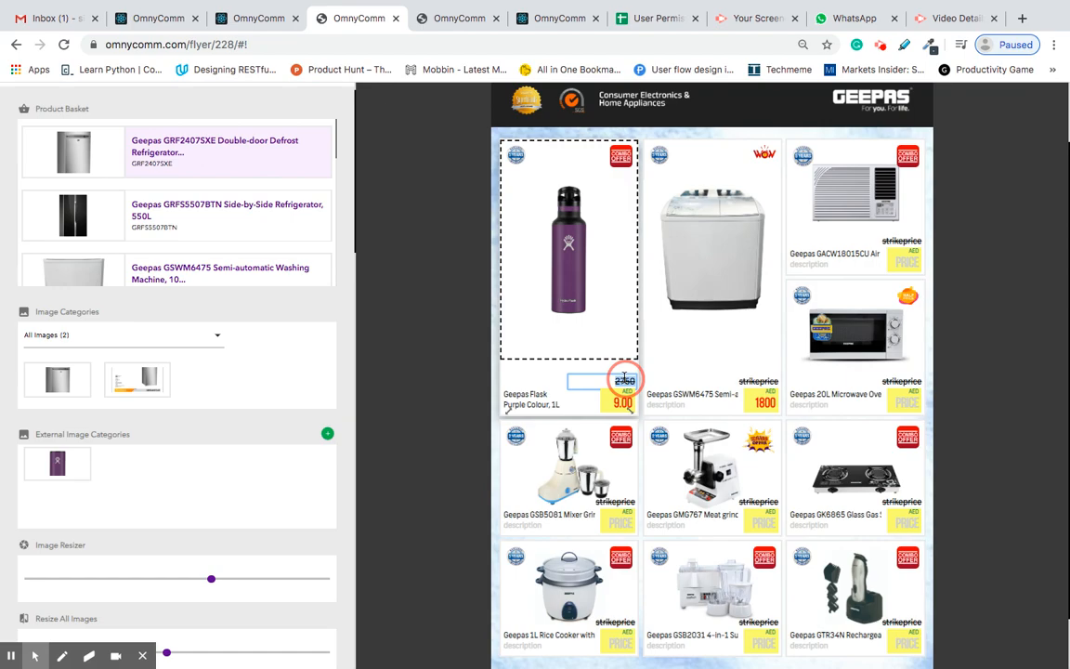
{"action": "key", "text": "BackSpace"}
{"action": "left_click", "coordinate": [480, 382]}
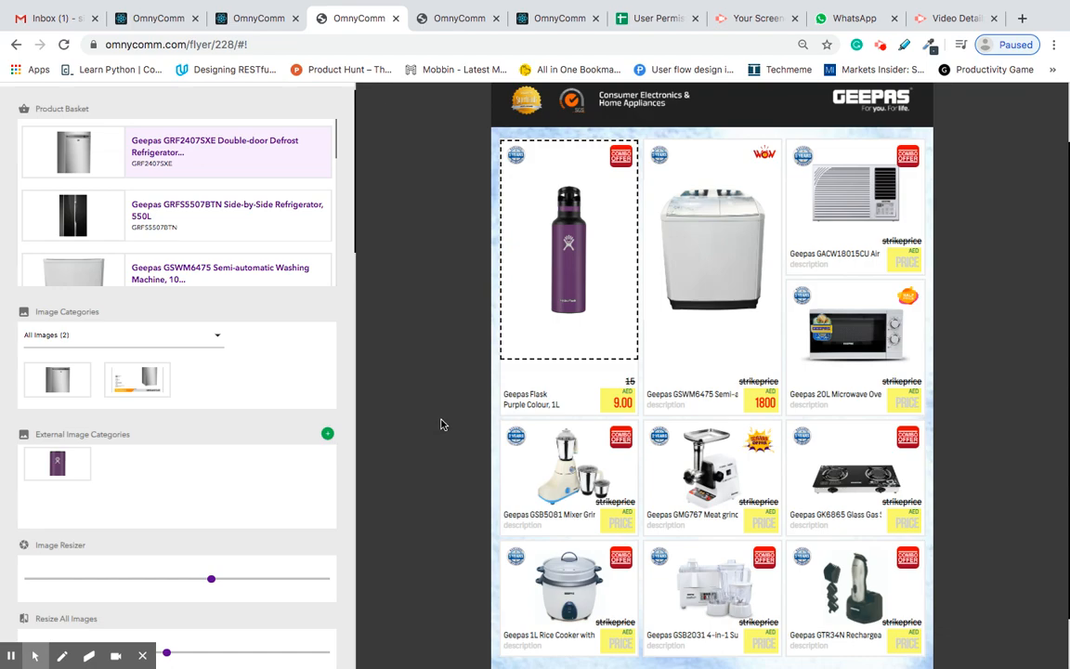
Replace the semi-automatic washing machine with the GRF2407SXE double-door refrigerator picture and enlarge it to about three-quarters of the resizer range
{"action": "scroll", "coordinate": [434, 425], "scroll_direction": "down", "scroll_amount": 1}
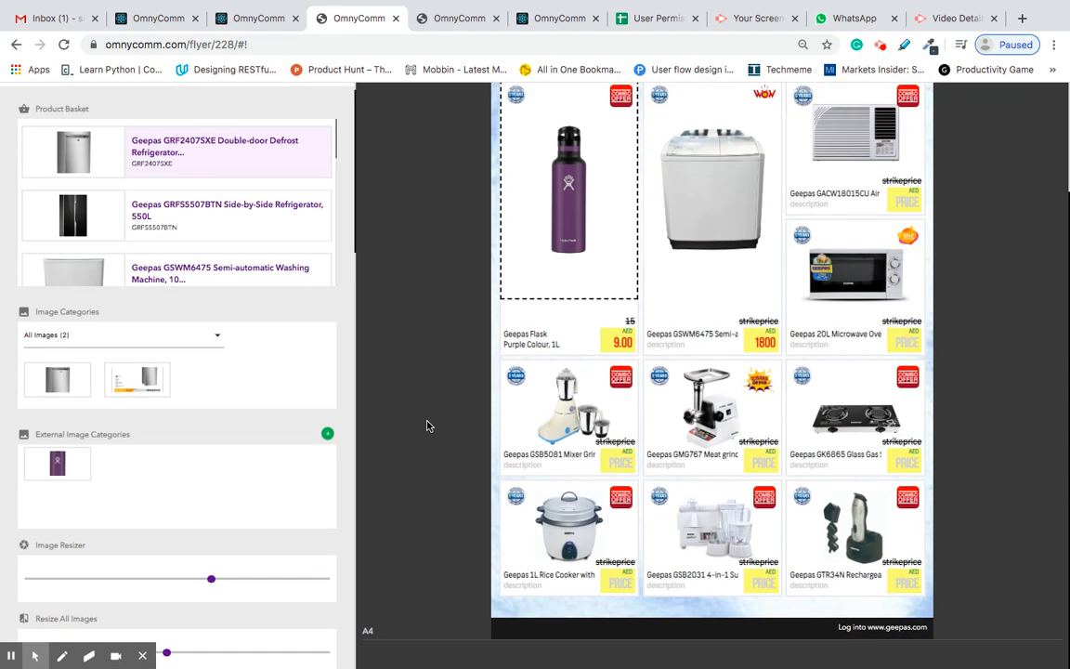
{"action": "scroll", "coordinate": [422, 423], "scroll_direction": "up", "scroll_amount": 1}
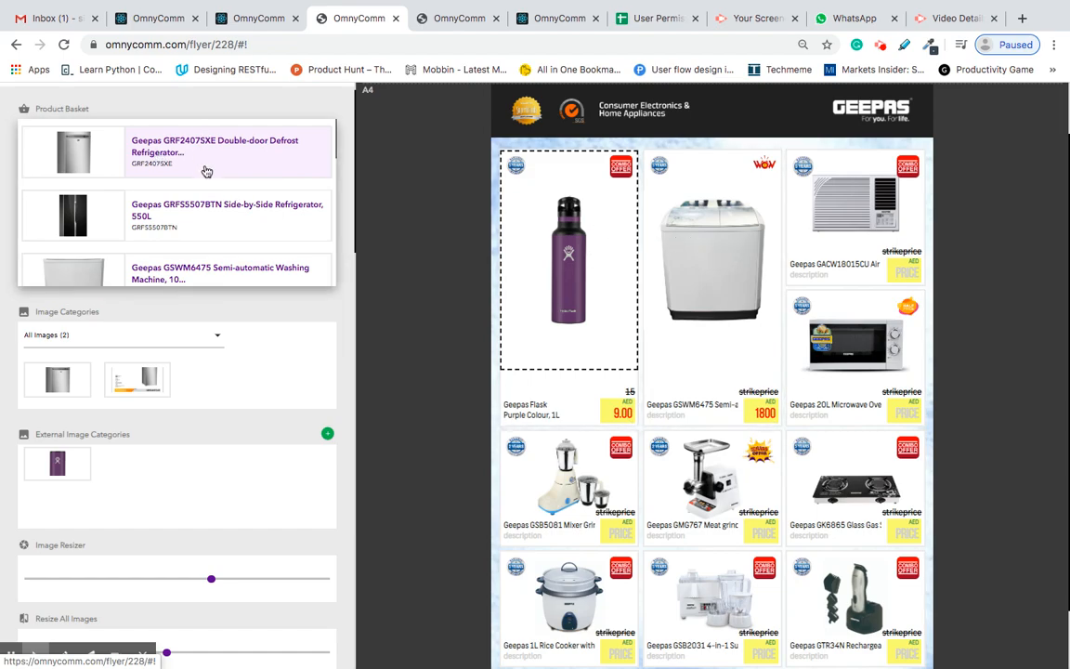
{"action": "left_click", "coordinate": [714, 237]}
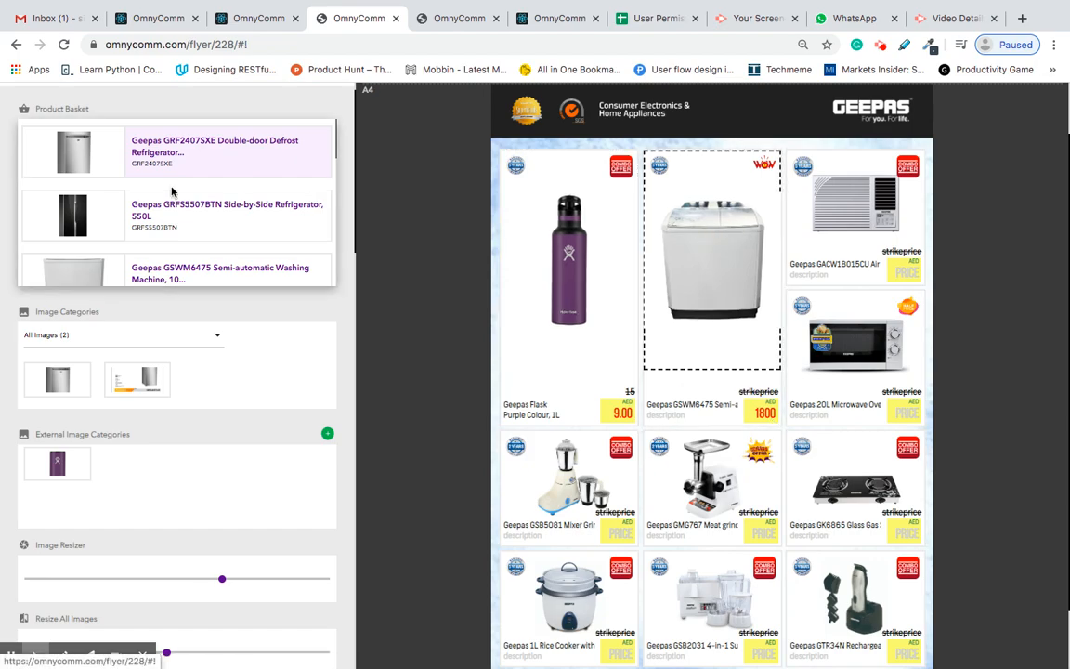
{"action": "left_click", "coordinate": [58, 379]}
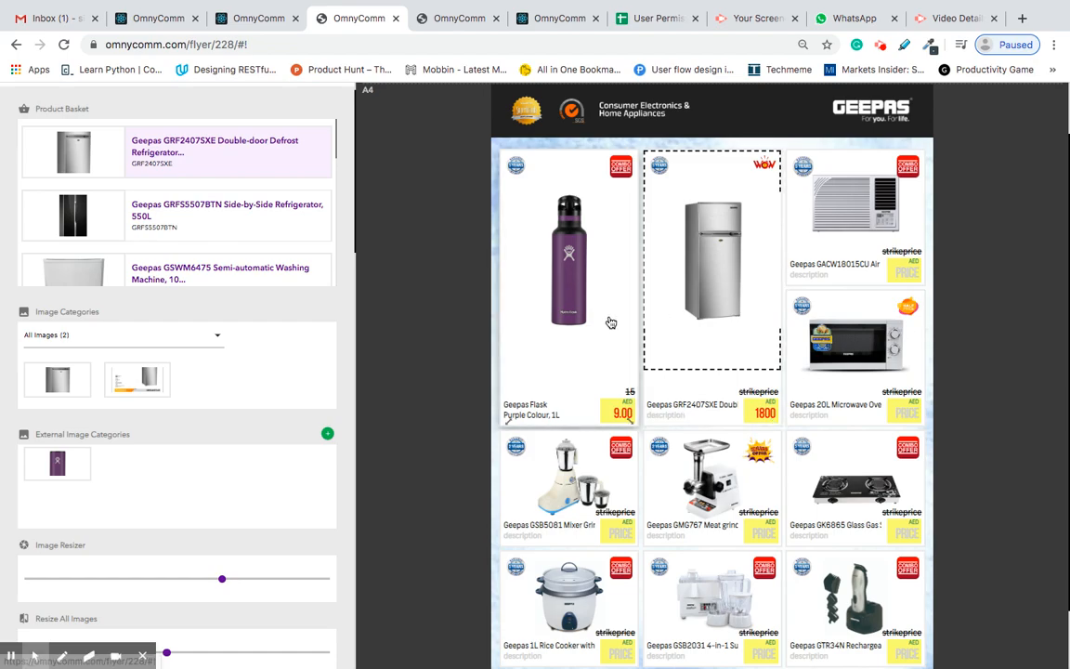
{"action": "left_click_drag", "start_coordinate": [229, 579], "coordinate": [266, 581]}
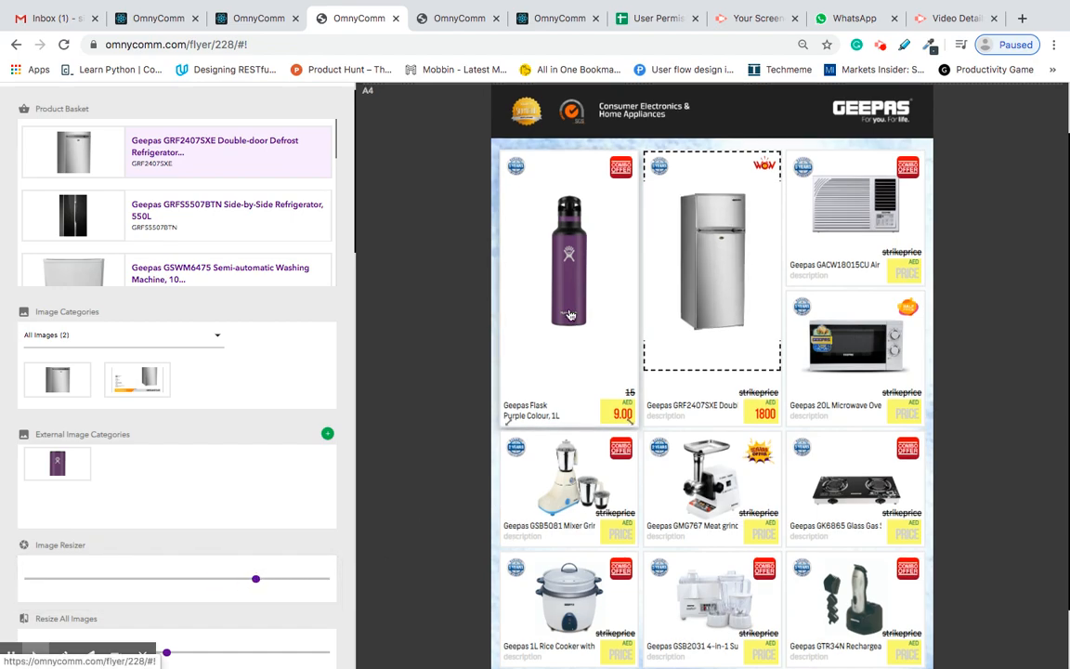
Download the finished flyer as an image and save the flyer
{"action": "left_click", "coordinate": [897, 107]}
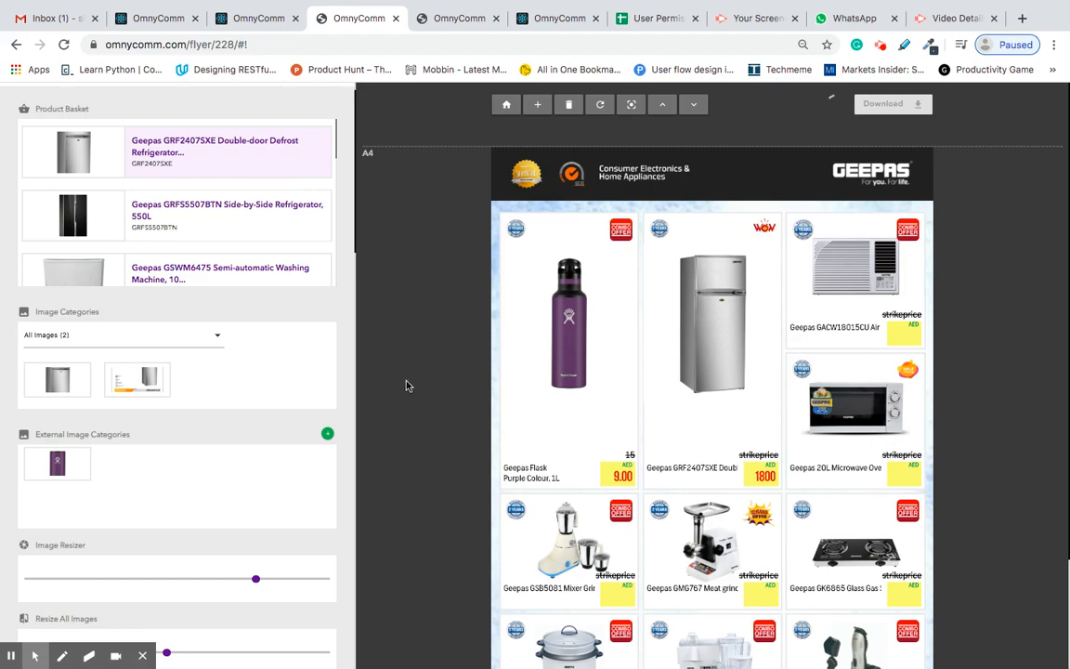
{"action": "scroll", "coordinate": [335, 449], "scroll_direction": "down", "scroll_amount": 15}
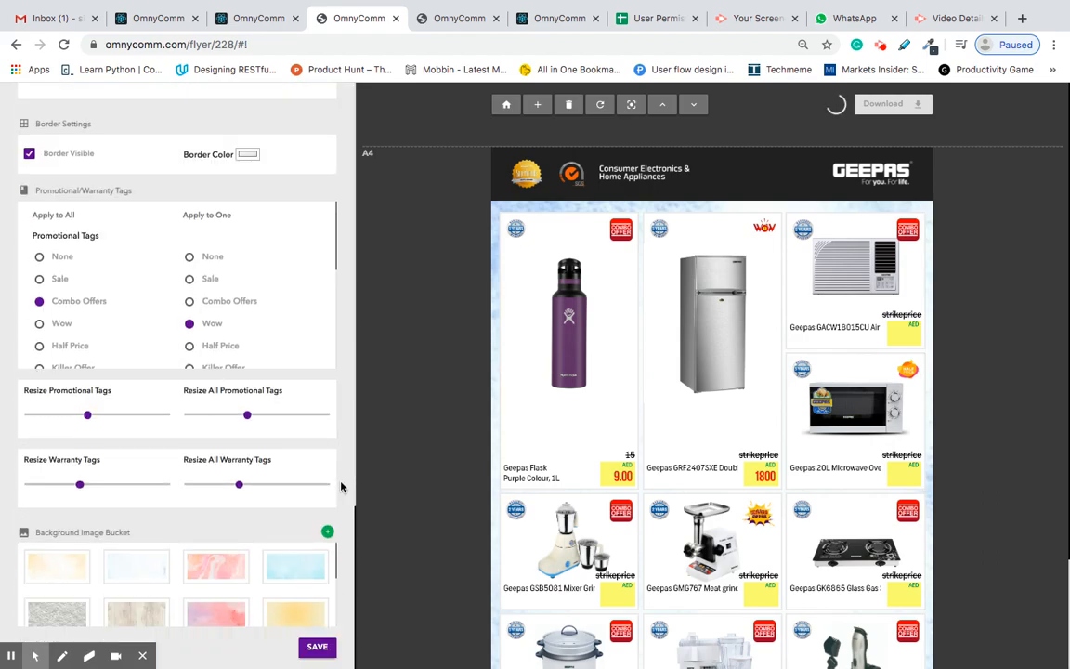
{"action": "left_click", "coordinate": [315, 650]}
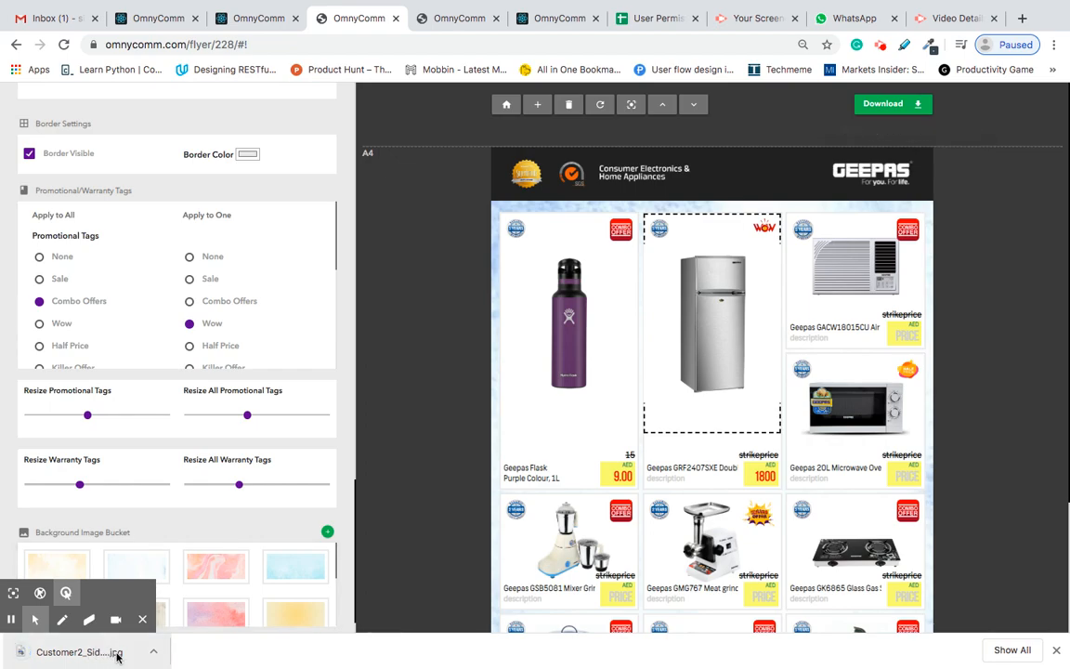
Open the downloaded flyer JPG in Preview at full screen and examine its product cells, tags and prices up close
{"action": "left_click", "coordinate": [117, 656]}
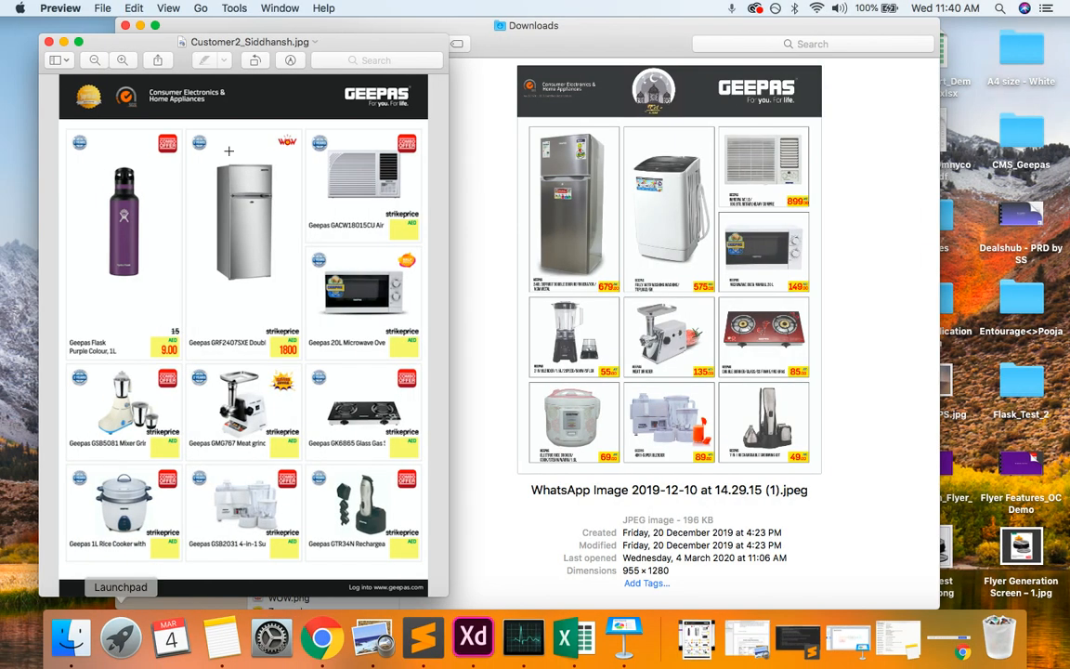
{"action": "left_click", "coordinate": [78, 42]}
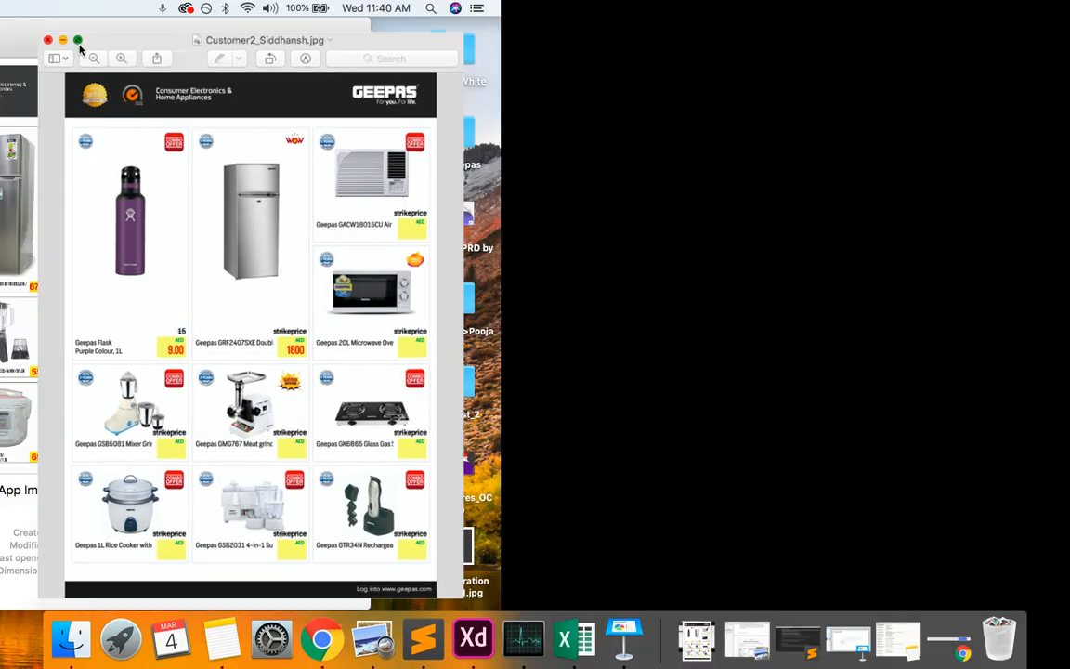
{"action": "scroll", "coordinate": [554, 310], "scroll_direction": "up", "scroll_amount": 5}
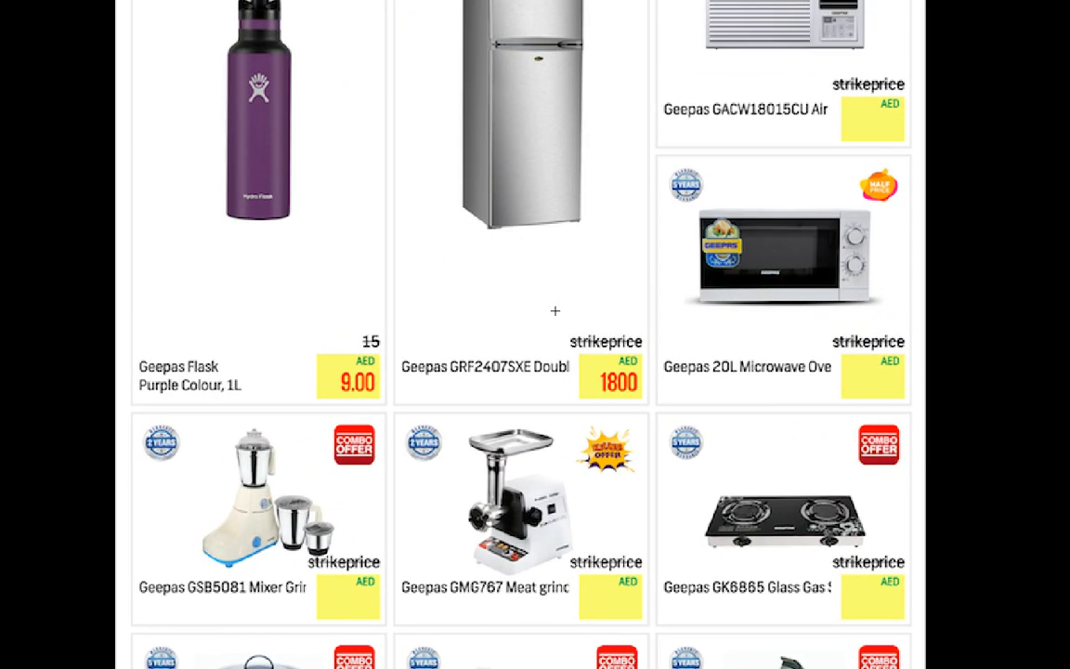
{"action": "scroll", "coordinate": [555, 311], "scroll_direction": "down", "scroll_amount": 5}
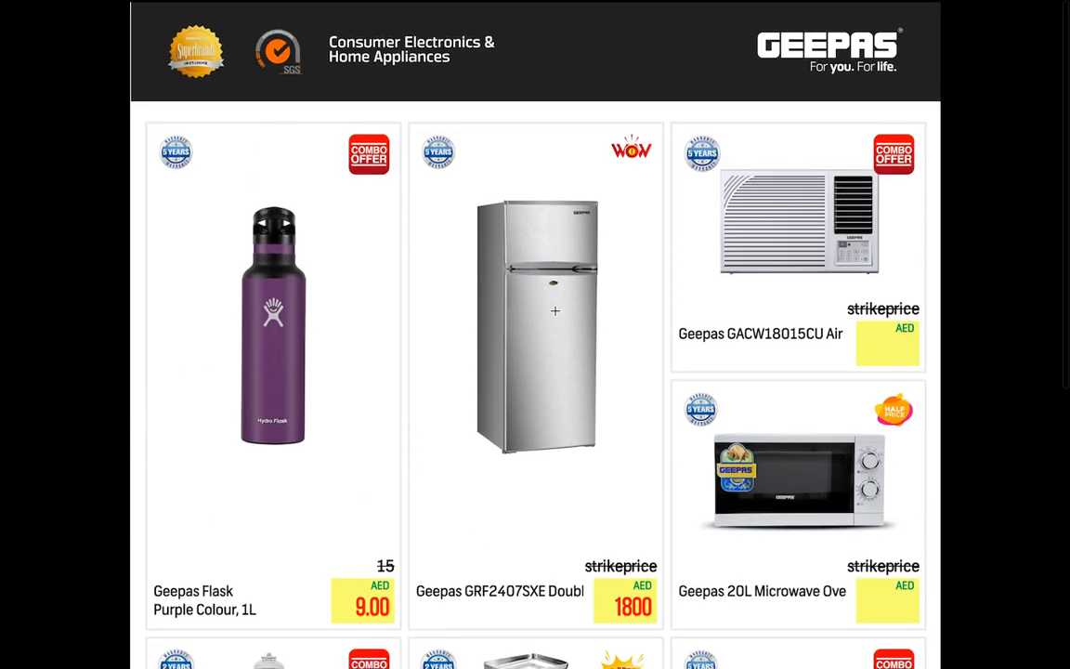
{"action": "scroll", "coordinate": [556, 311], "scroll_direction": "down", "scroll_amount": 6}
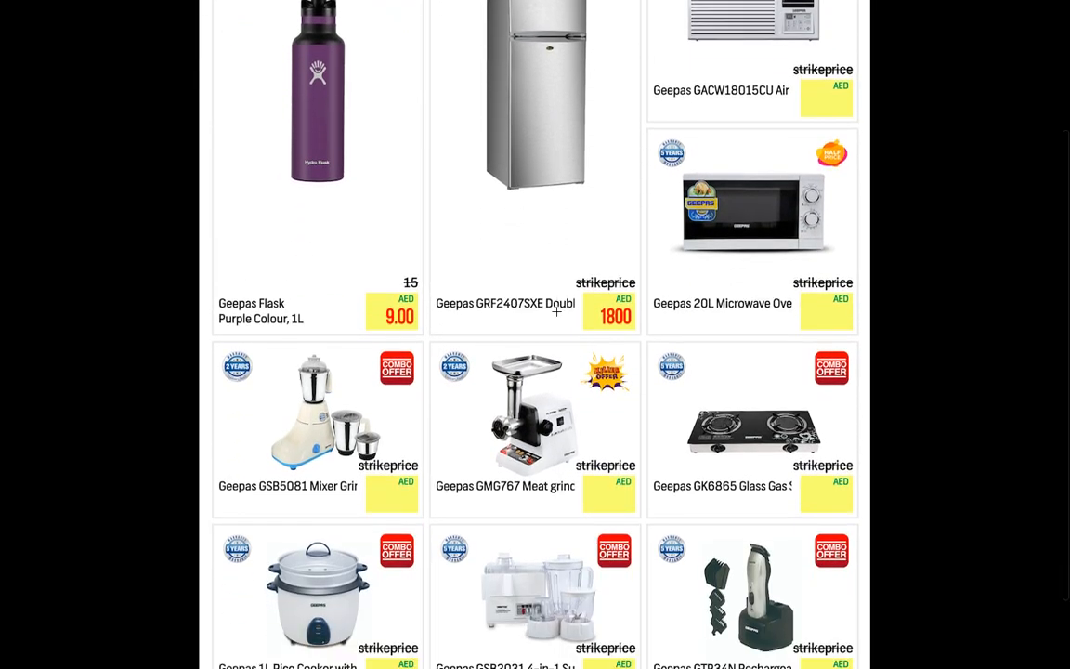
{"action": "scroll", "coordinate": [556, 311], "scroll_direction": "up", "scroll_amount": 5}
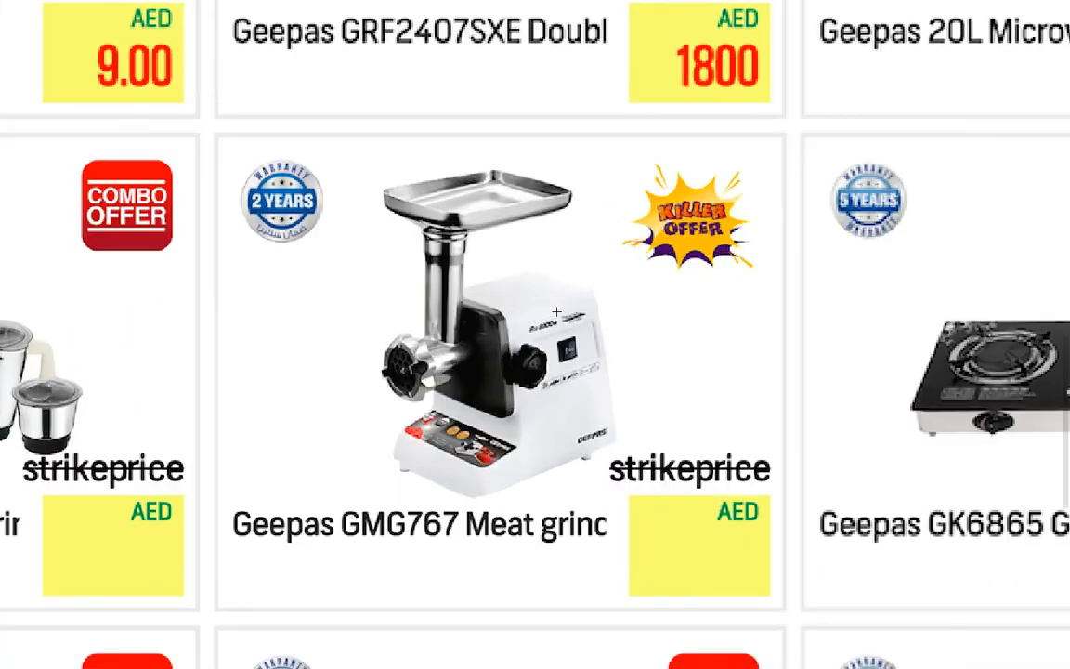
{"action": "scroll", "coordinate": [556, 311], "scroll_direction": "down", "scroll_amount": 3}
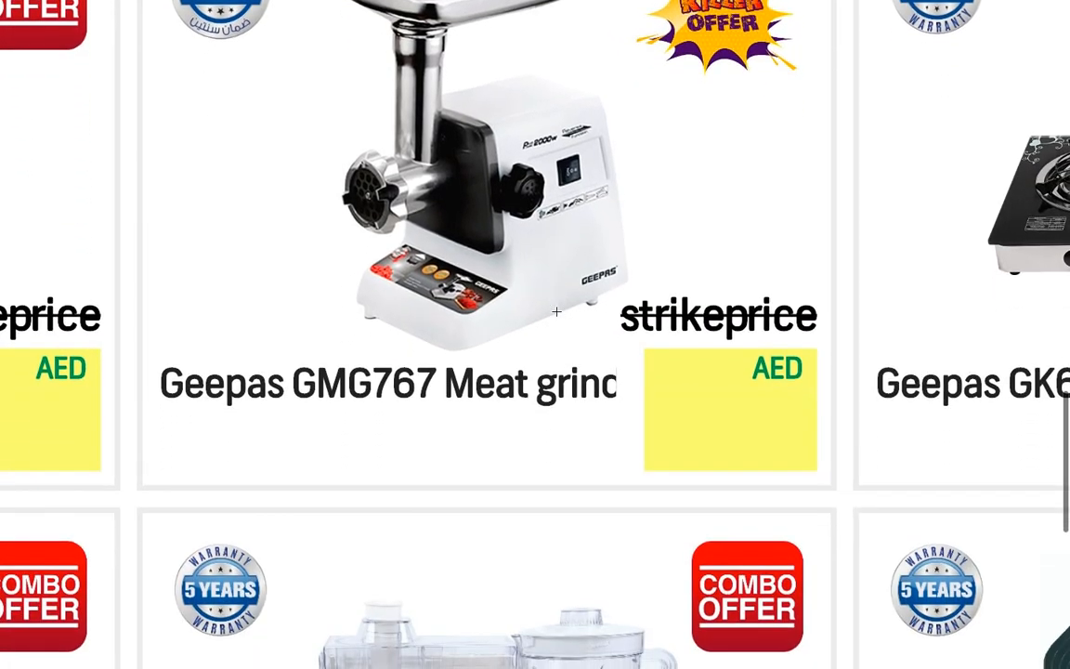
{"action": "scroll", "coordinate": [557, 311], "scroll_direction": "up", "scroll_amount": 5}
{"action": "scroll", "coordinate": [556, 311], "scroll_direction": "up", "scroll_amount": 5}
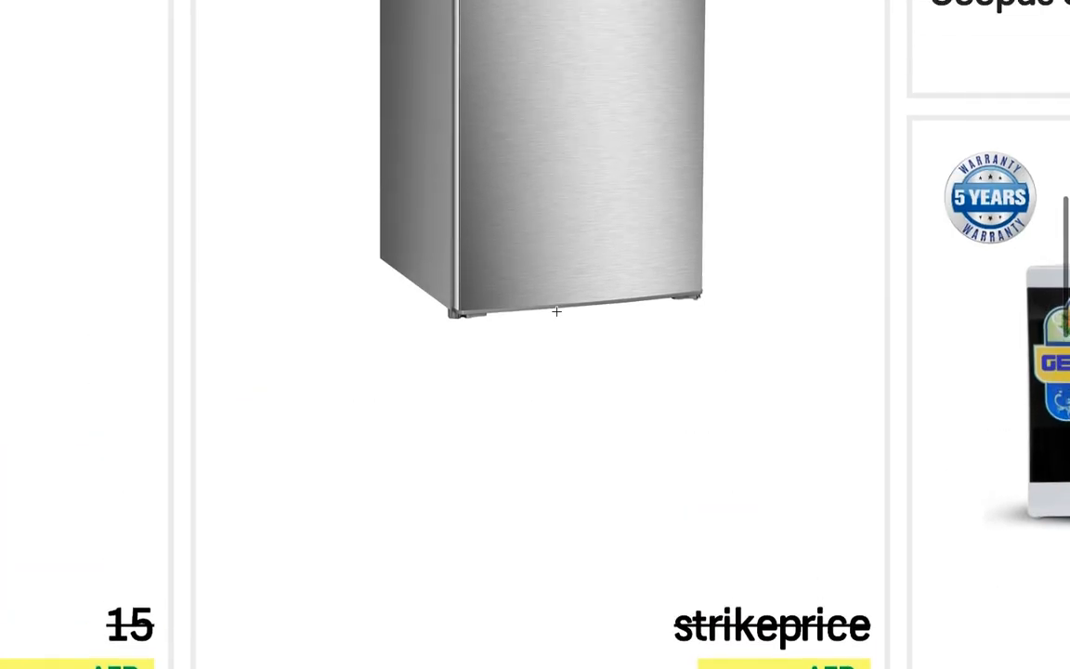
{"action": "scroll", "coordinate": [620, 313], "scroll_direction": "down", "scroll_amount": 10}
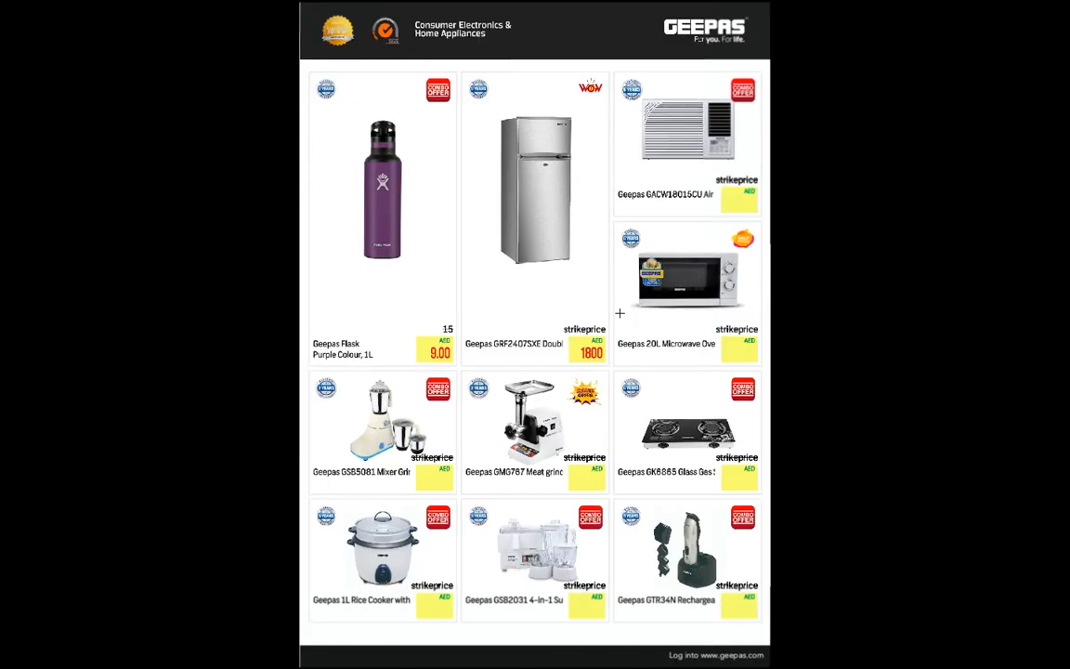
Close the flyer image and the Downloads folder window, and return to the flyer editor in Chrome
{"action": "mouse_move", "coordinate": [268, 3]}
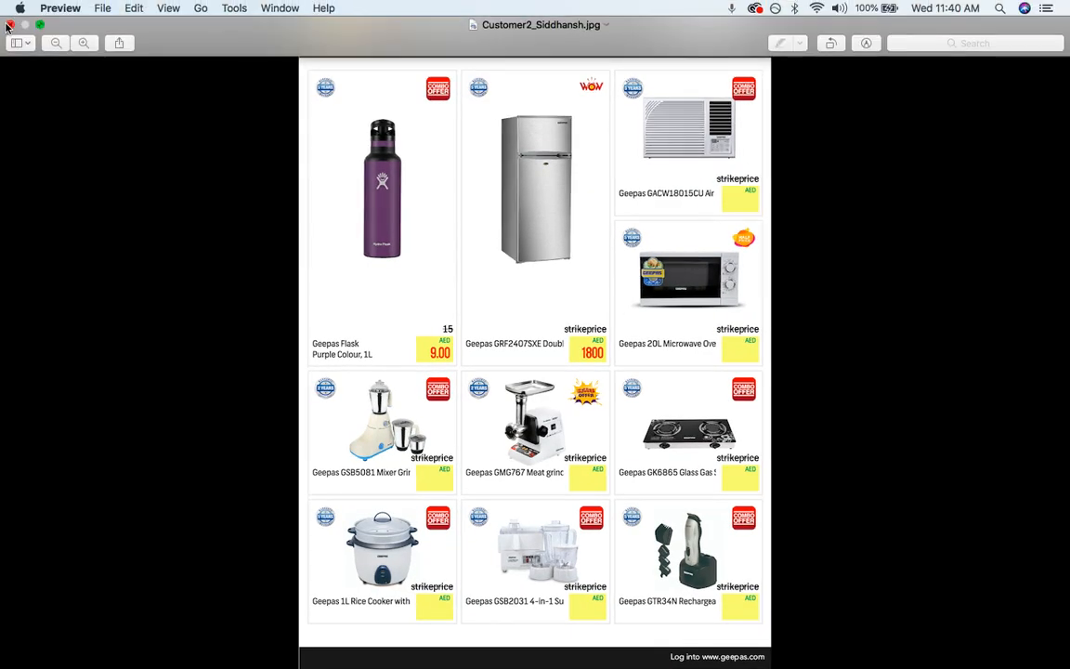
{"action": "left_click", "coordinate": [9, 26]}
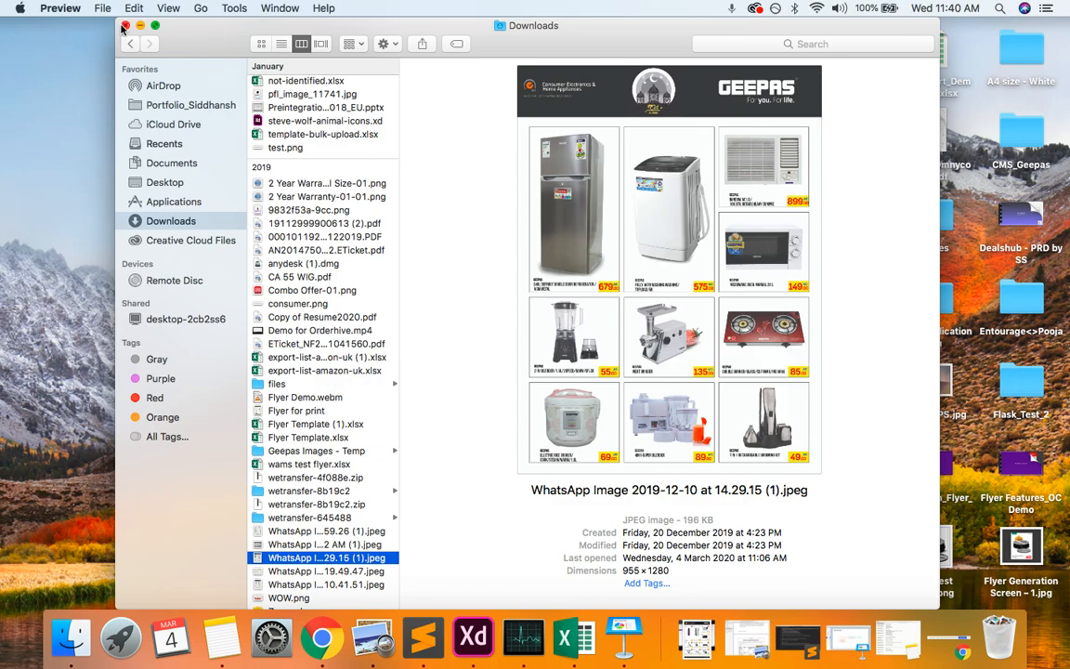
{"action": "left_click", "coordinate": [125, 26]}
{"action": "key", "text": "ctrl+Right"}
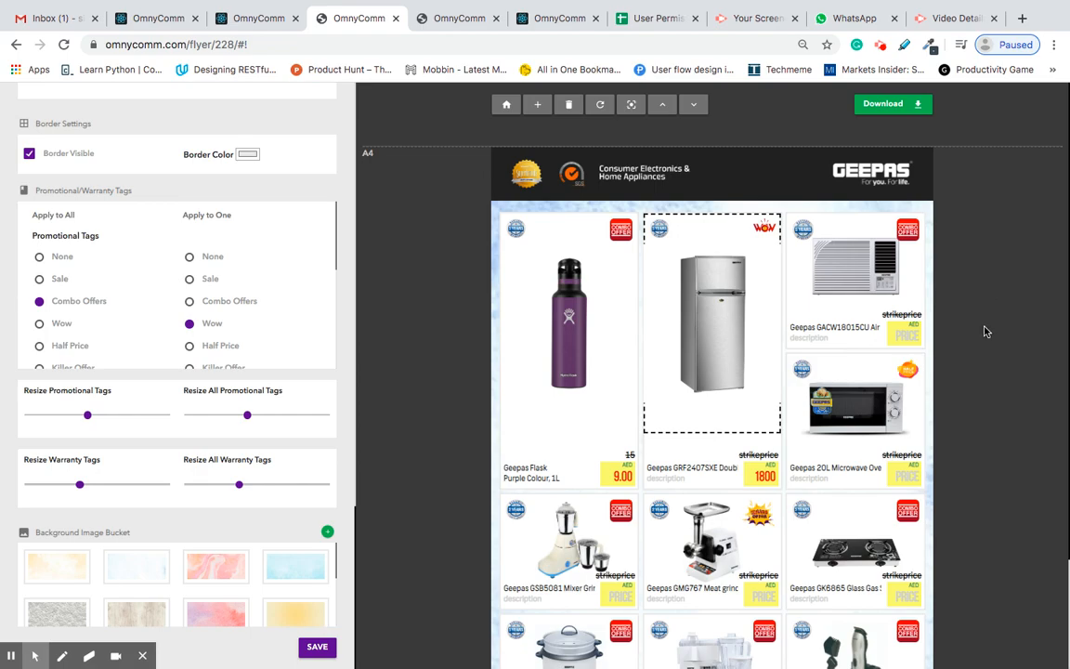
{"action": "scroll", "coordinate": [943, 357], "scroll_direction": "down", "scroll_amount": 3}
{"action": "scroll", "coordinate": [942, 357], "scroll_direction": "up", "scroll_amount": 3}
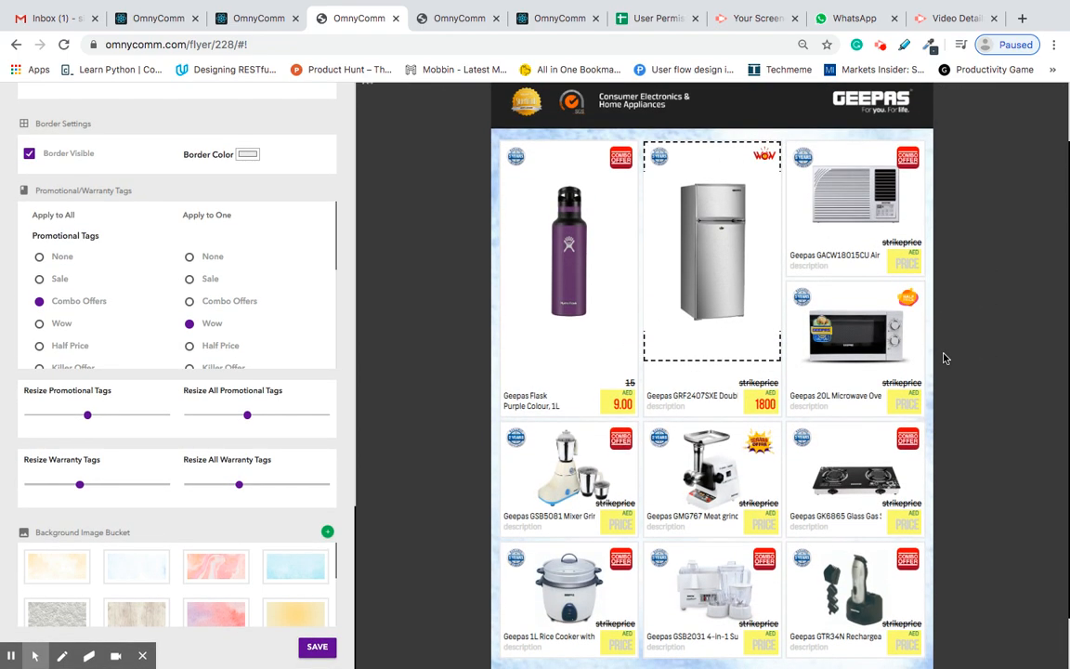
Open the flyer dashboard in the products tab and load more flyers until the most recent ones at the end of the list
{"action": "left_click", "coordinate": [444, 18]}
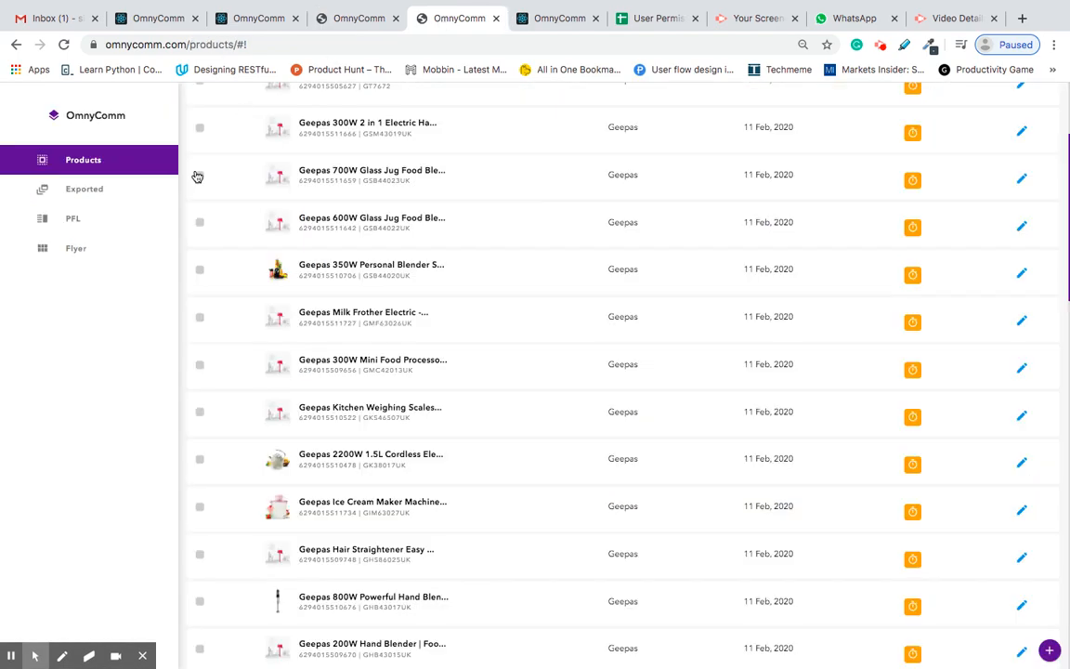
{"action": "left_click", "coordinate": [72, 248]}
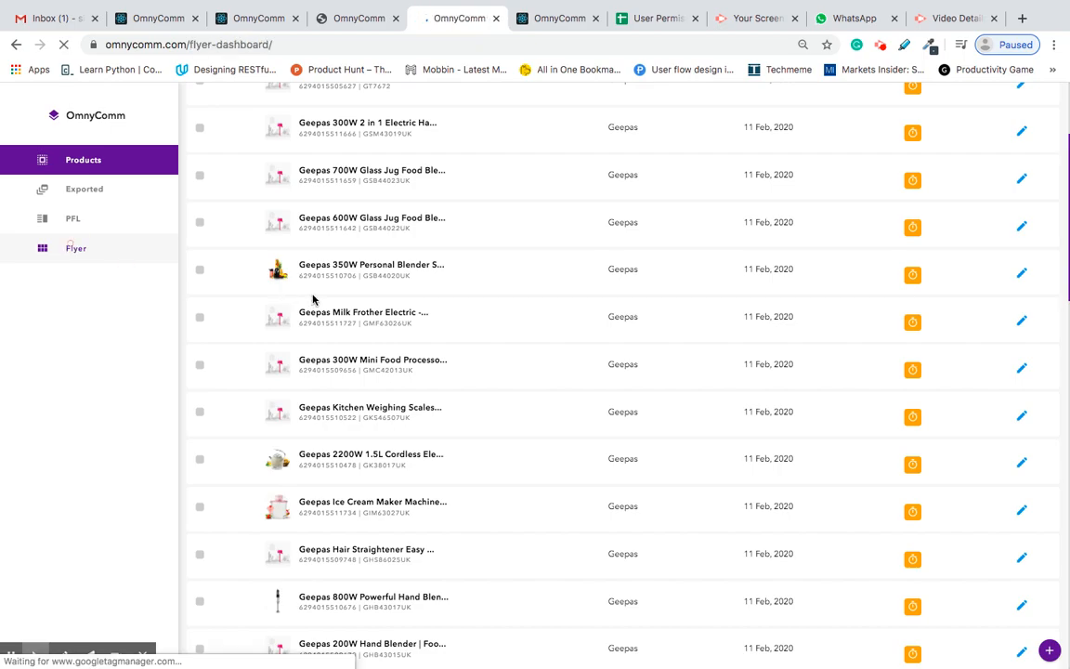
{"action": "left_click", "coordinate": [625, 608]}
{"action": "scroll", "coordinate": [641, 557], "scroll_direction": "down", "scroll_amount": 5}
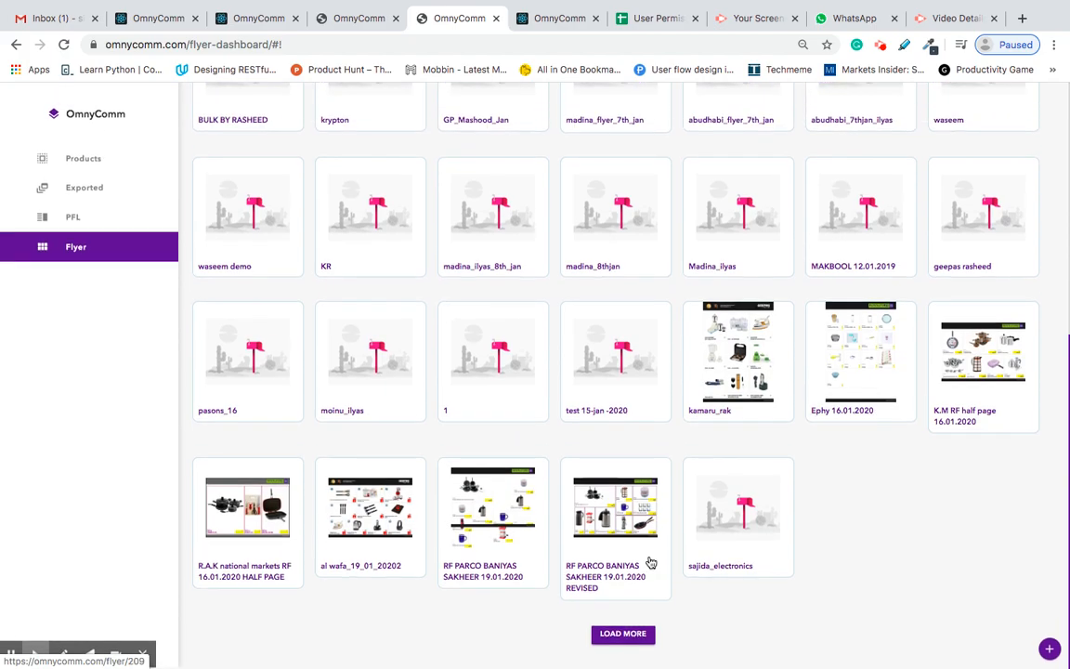
{"action": "left_click", "coordinate": [628, 637]}
{"action": "scroll", "coordinate": [706, 604], "scroll_direction": "down", "scroll_amount": 5}
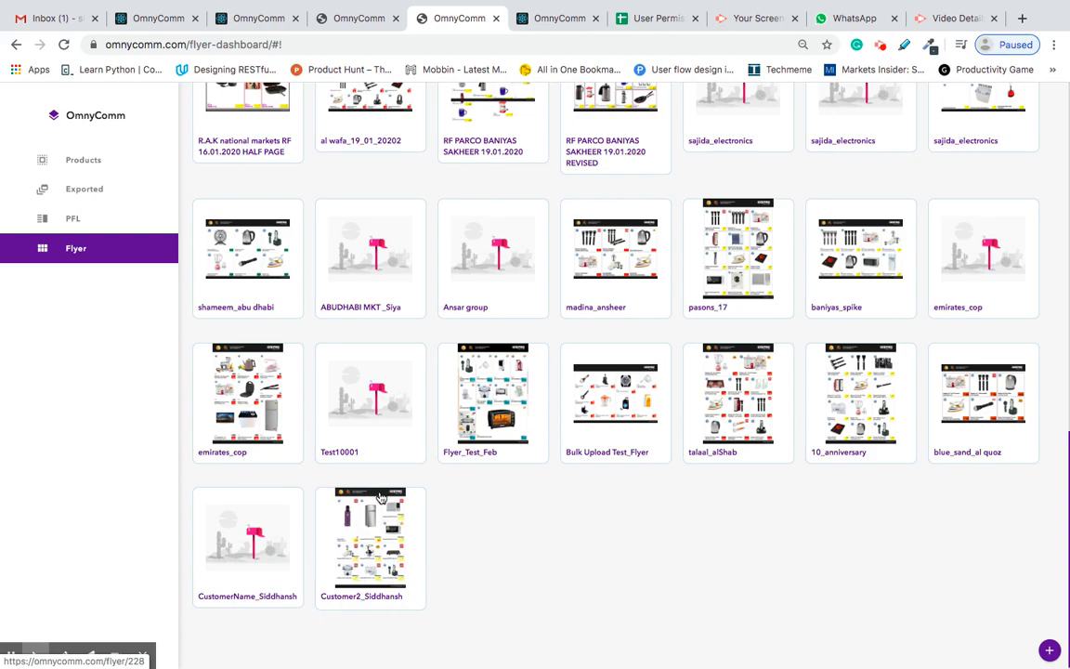
Return to the open flyer in the editor and review its whole page from header to footer
{"action": "left_click", "coordinate": [359, 19]}
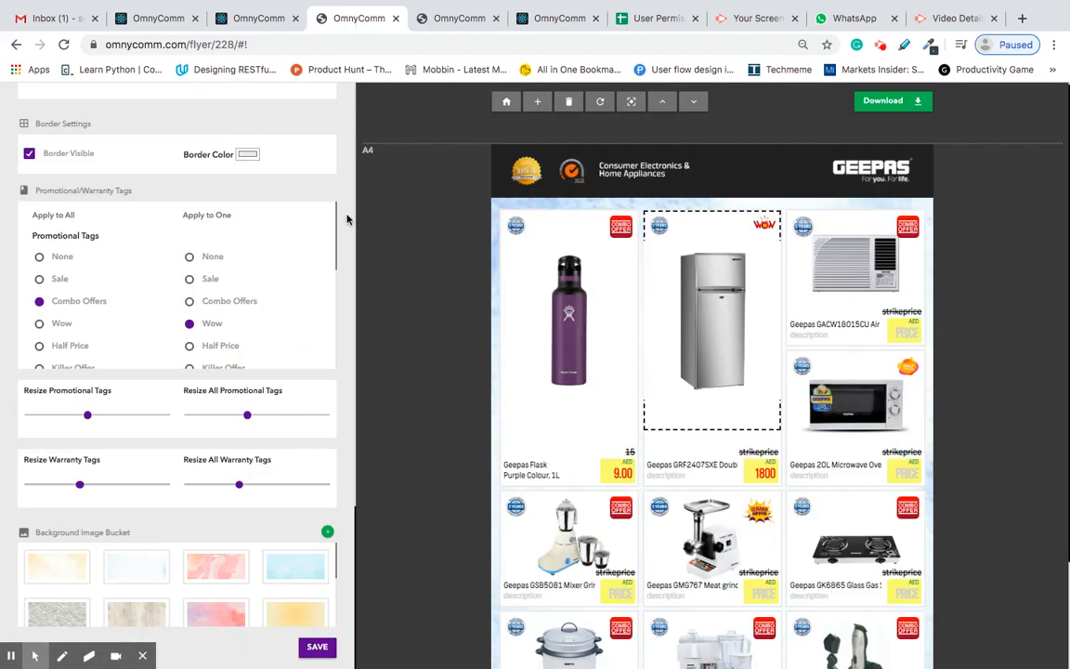
{"action": "scroll", "coordinate": [346, 241], "scroll_direction": "up", "scroll_amount": 10}
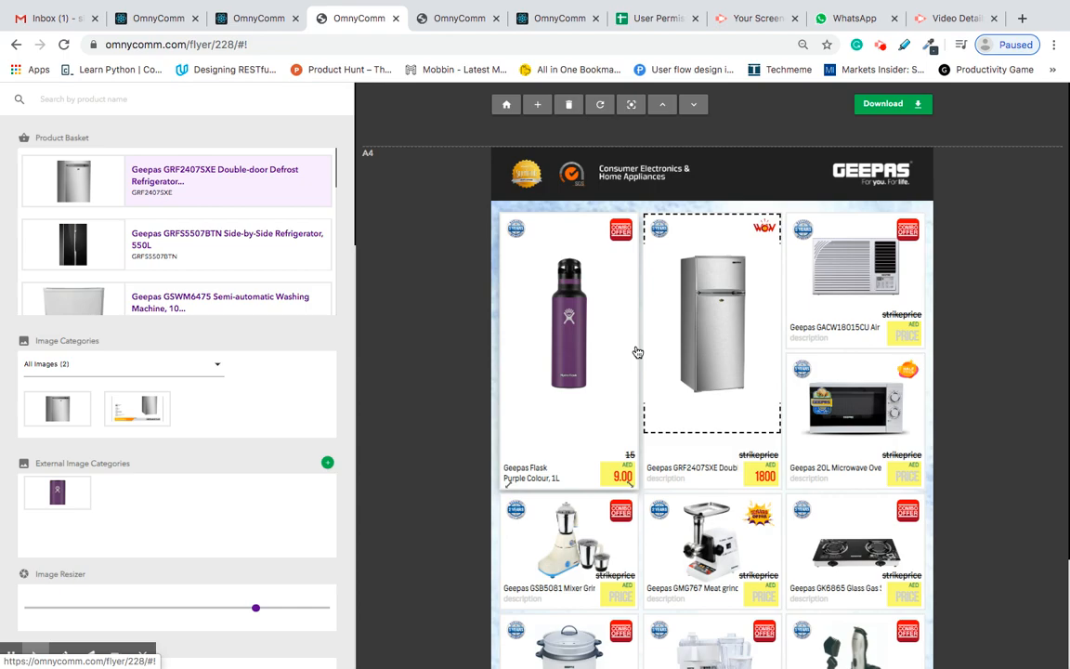
{"action": "scroll", "coordinate": [638, 353], "scroll_direction": "down", "scroll_amount": 3}
{"action": "scroll", "coordinate": [638, 352], "scroll_direction": "up", "scroll_amount": 2}
{"action": "scroll", "coordinate": [638, 352], "scroll_direction": "down", "scroll_amount": 1}
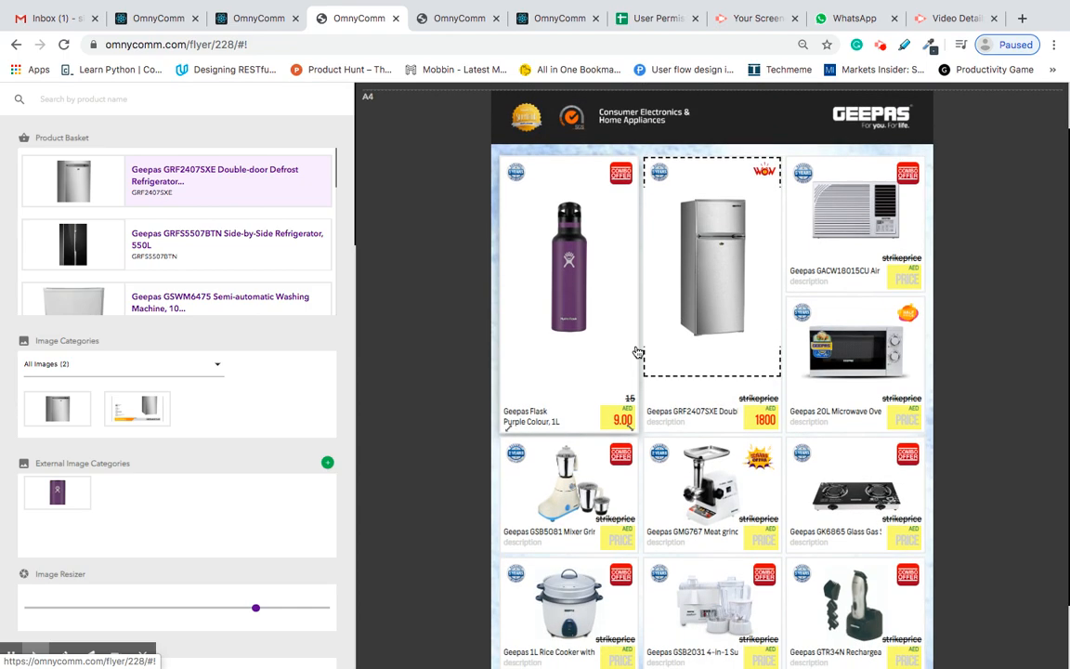
{"action": "scroll", "coordinate": [635, 353], "scroll_direction": "down", "scroll_amount": 2}
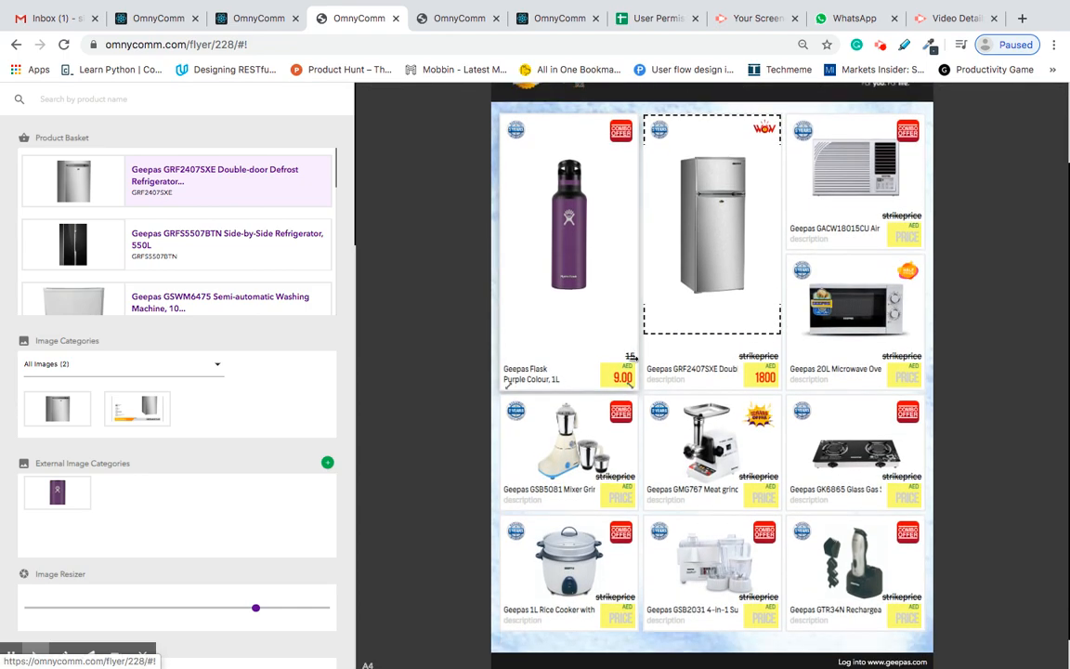
{"action": "scroll", "coordinate": [649, 274], "scroll_direction": "up", "scroll_amount": 3}
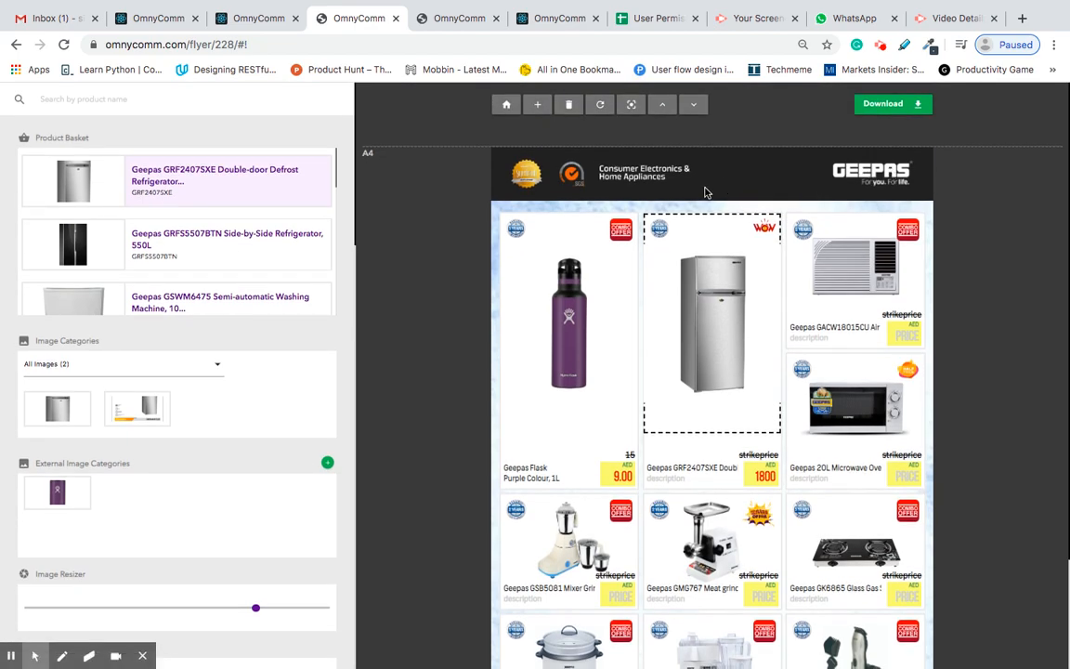
Open the new flyer form on the flyer dashboard, and switch back to the flyer in the editor
{"action": "left_click", "coordinate": [453, 17]}
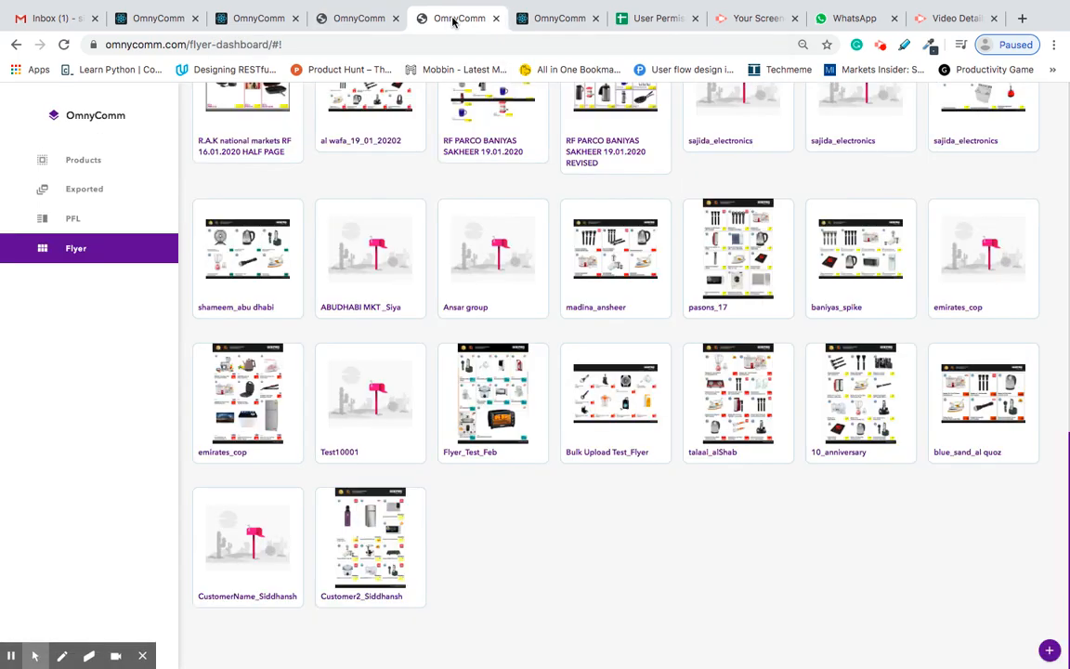
{"action": "left_click", "coordinate": [1049, 650]}
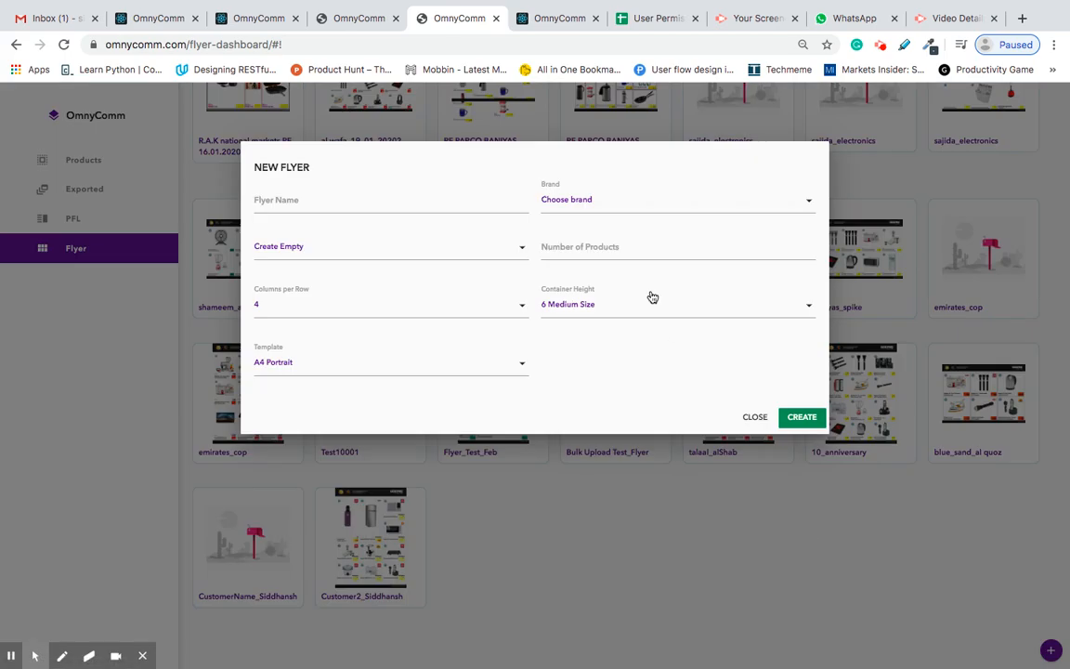
{"action": "left_click", "coordinate": [344, 19]}
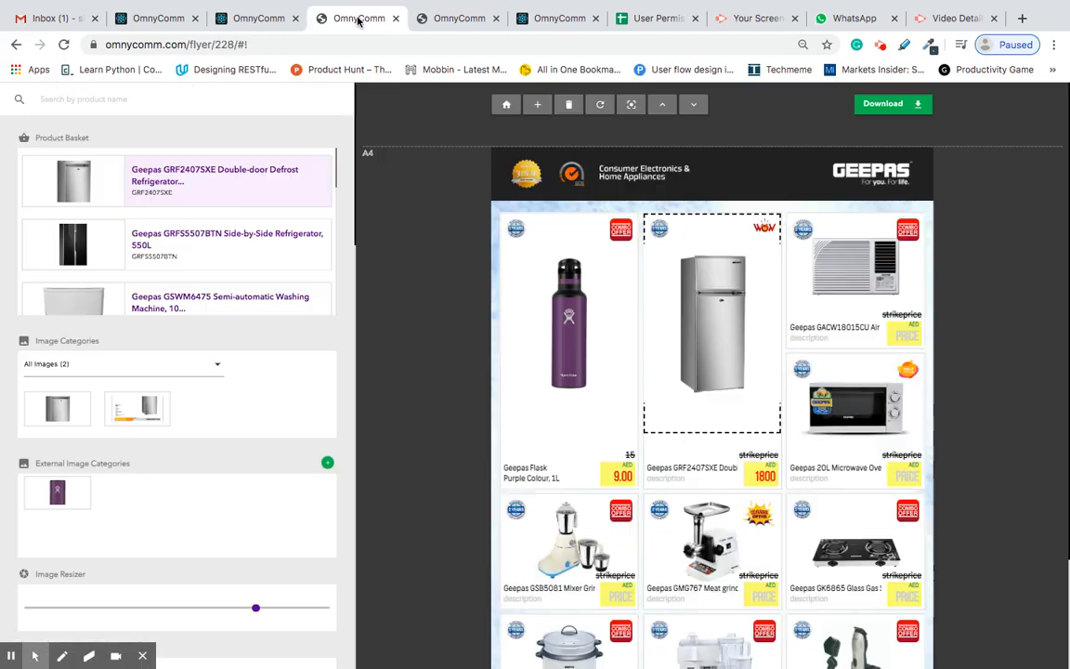
{"action": "scroll", "coordinate": [681, 322], "scroll_direction": "down", "scroll_amount": 3}
{"action": "scroll", "coordinate": [831, 417], "scroll_direction": "up", "scroll_amount": 2}
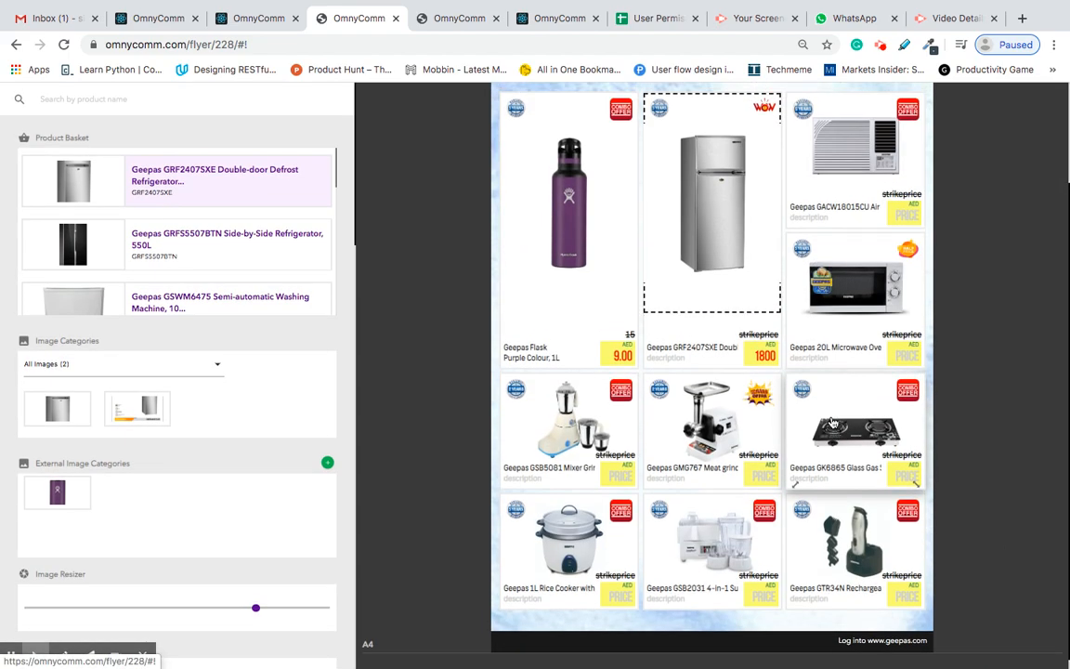
{"action": "scroll", "coordinate": [831, 423], "scroll_direction": "down", "scroll_amount": 1}
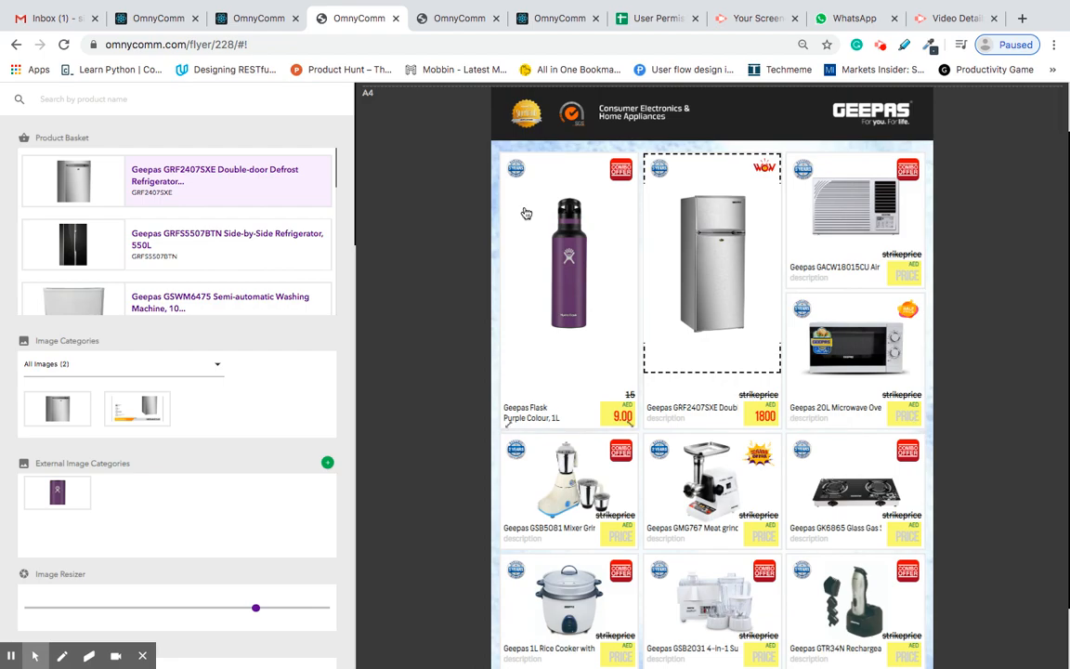
Review the flyer page from header to footer alongside the editing settings, from the product basket to the promotional and warranty tags
{"action": "scroll", "coordinate": [753, 482], "scroll_direction": "down", "scroll_amount": 2}
{"action": "scroll", "coordinate": [752, 482], "scroll_direction": "up", "scroll_amount": 3}
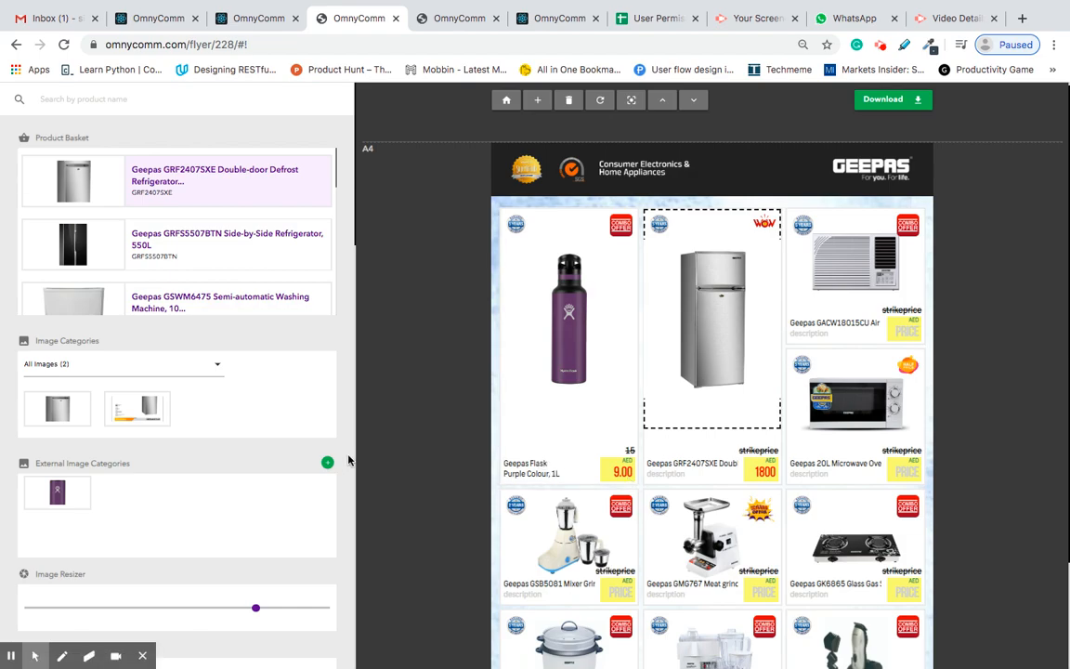
{"action": "scroll", "coordinate": [348, 458], "scroll_direction": "down", "scroll_amount": 10}
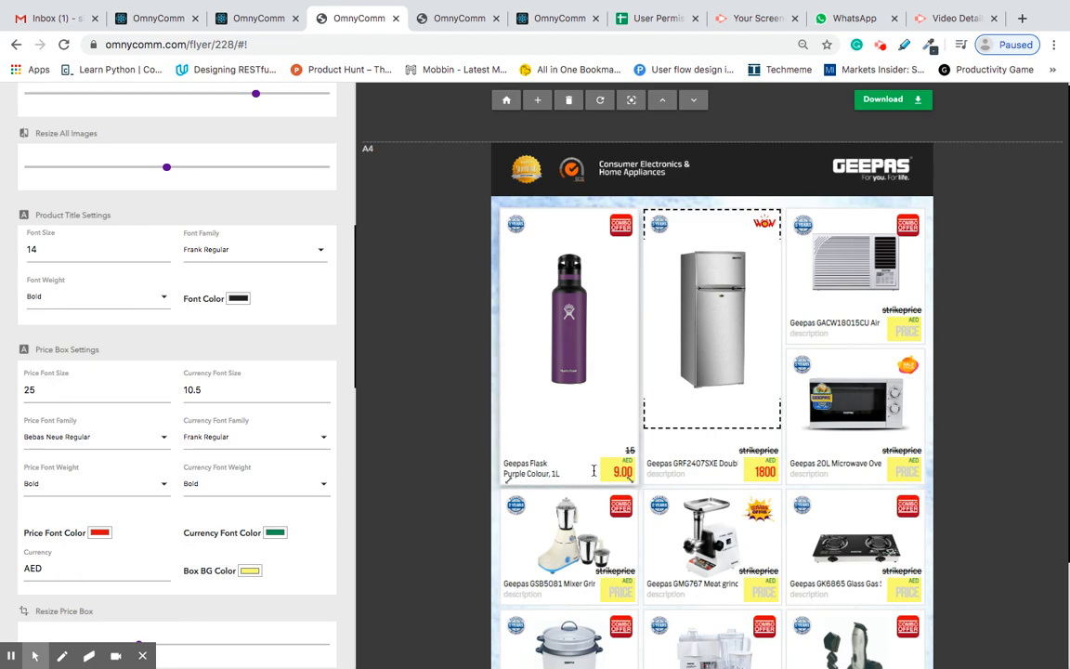
{"action": "scroll", "coordinate": [583, 469], "scroll_direction": "down", "scroll_amount": 1}
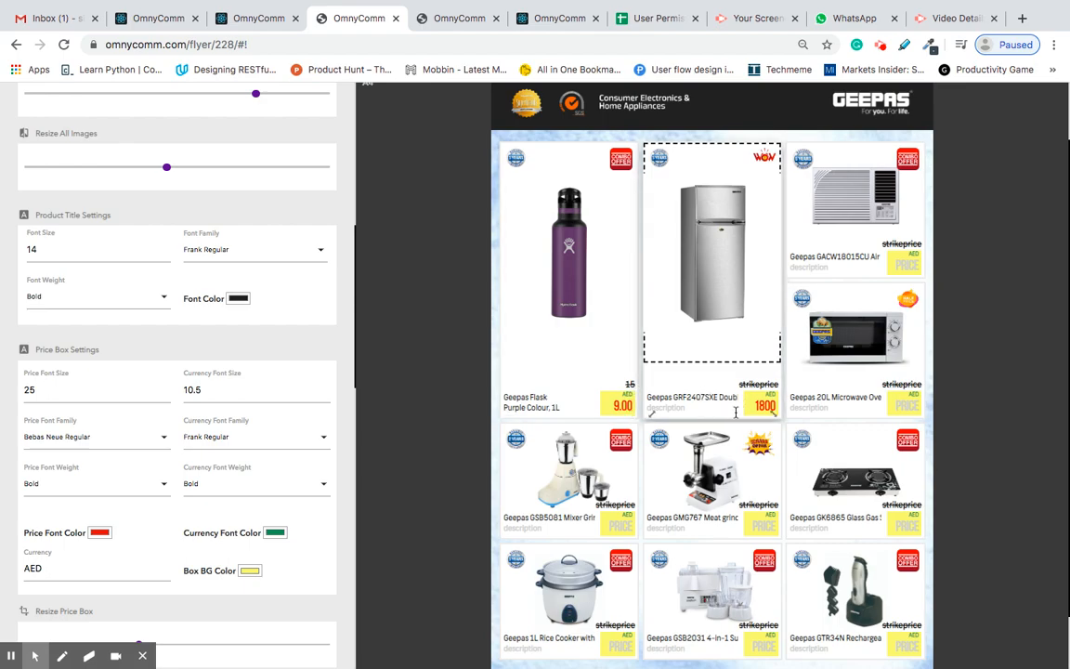
{"action": "scroll", "coordinate": [687, 427], "scroll_direction": "down", "scroll_amount": 1}
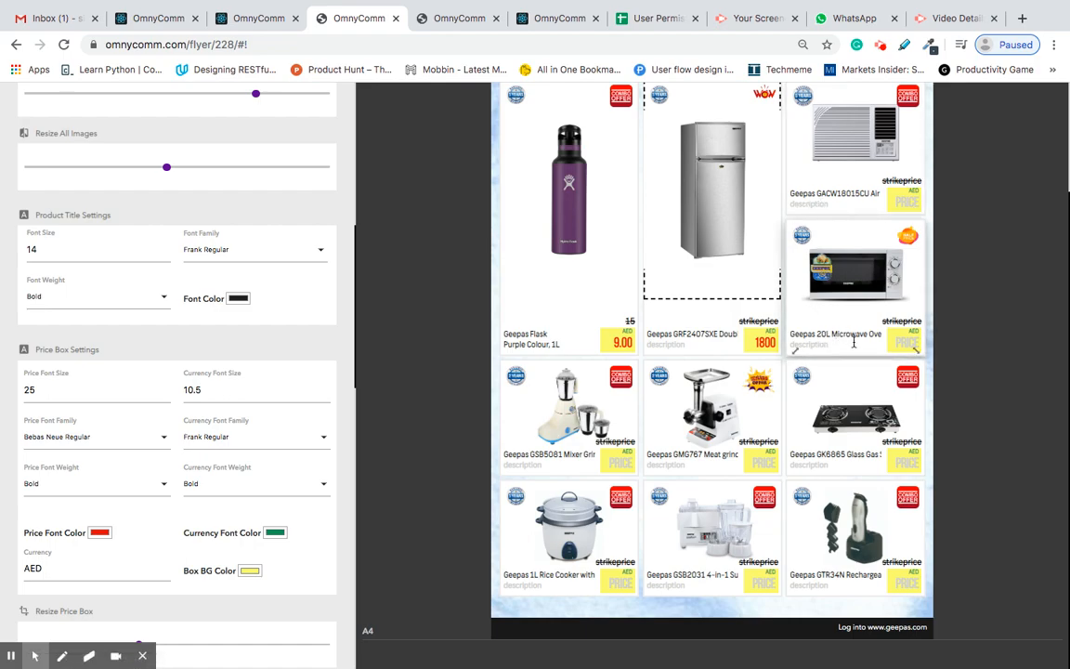
{"action": "scroll", "coordinate": [854, 342], "scroll_direction": "up", "scroll_amount": 1}
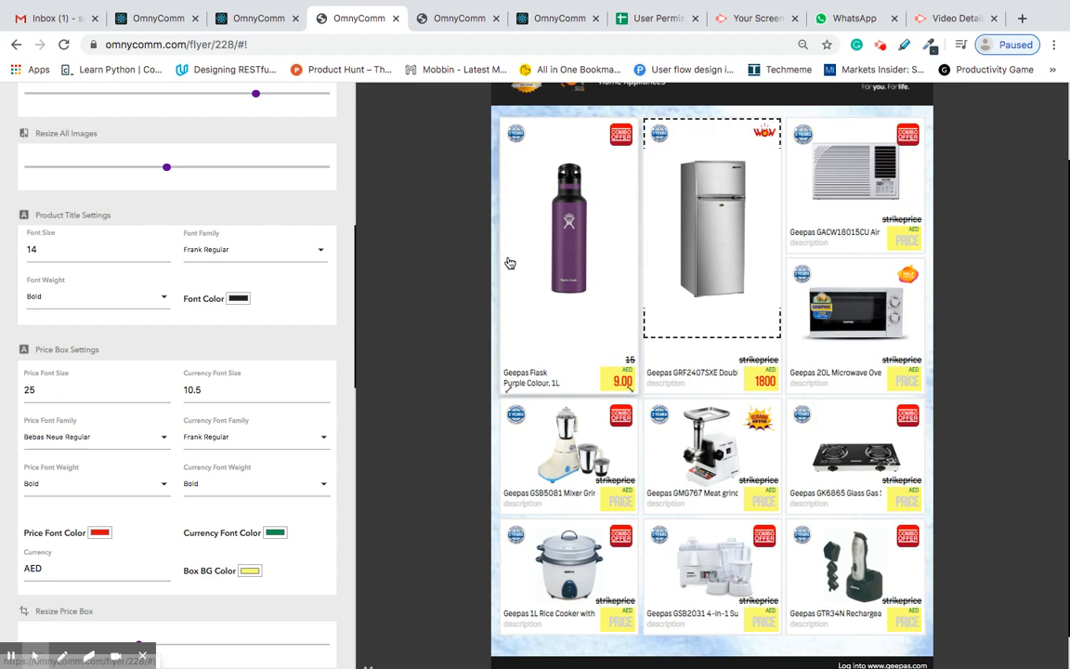
{"action": "scroll", "coordinate": [301, 164], "scroll_direction": "up", "scroll_amount": 4}
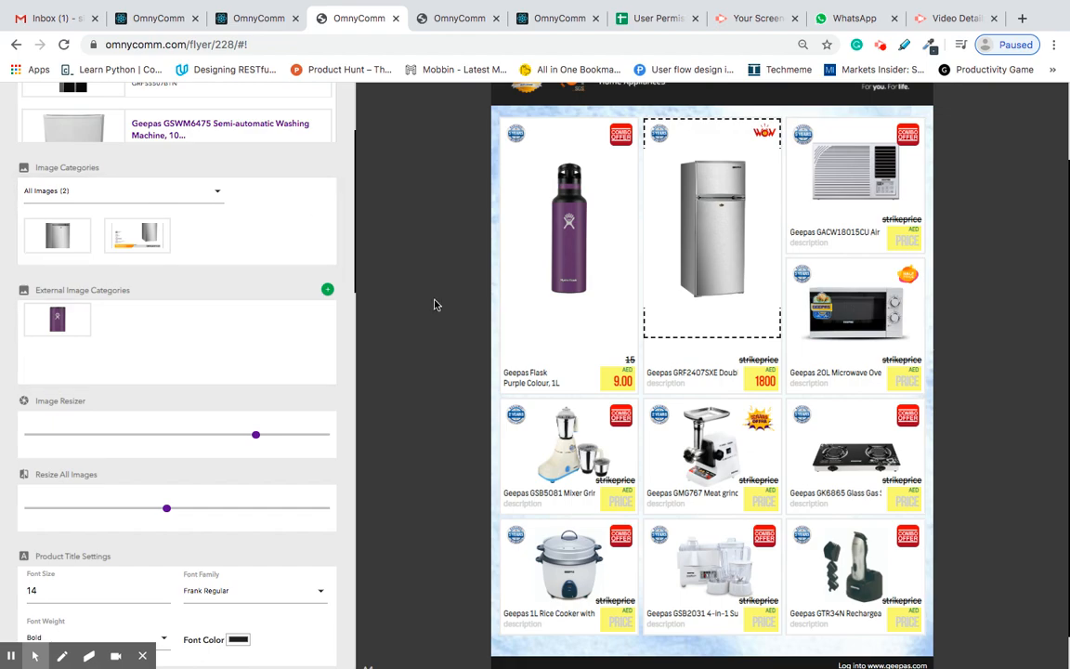
{"action": "scroll", "coordinate": [403, 334], "scroll_direction": "down", "scroll_amount": 1}
{"action": "scroll", "coordinate": [269, 433], "scroll_direction": "down", "scroll_amount": 5}
{"action": "scroll", "coordinate": [270, 433], "scroll_direction": "down", "scroll_amount": 9}
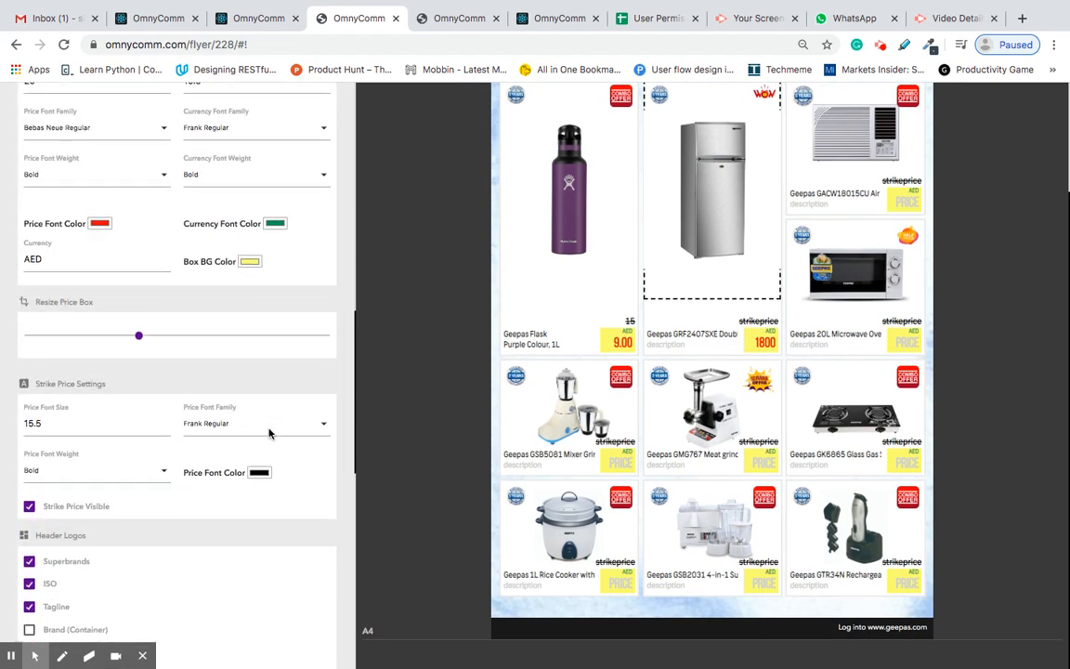
{"action": "scroll", "coordinate": [445, 409], "scroll_direction": "up", "scroll_amount": 2}
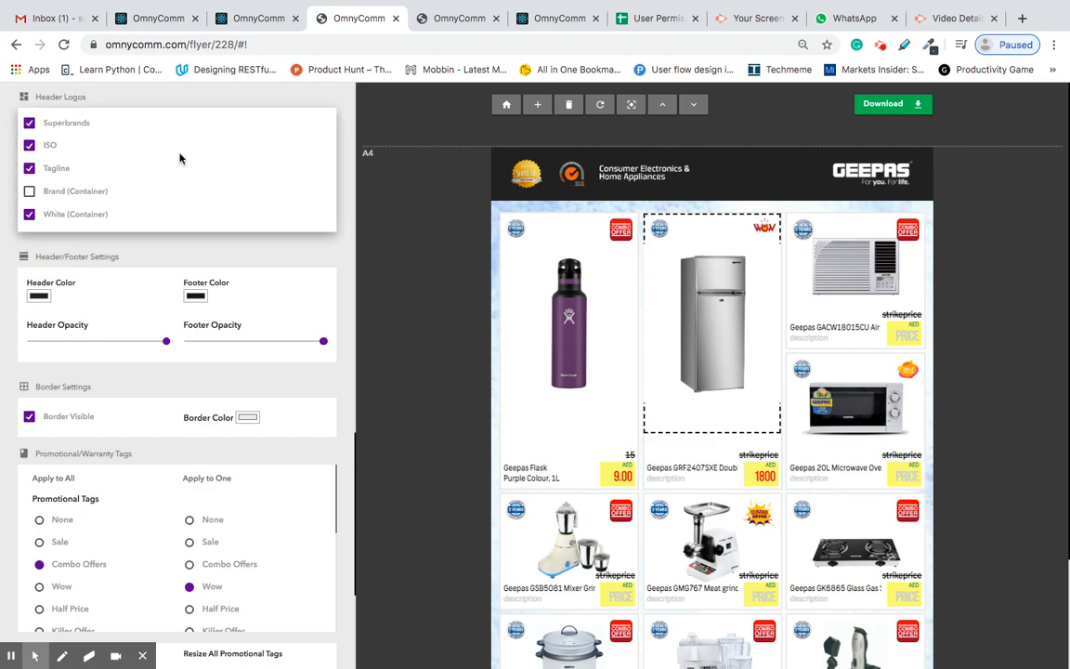
{"action": "scroll", "coordinate": [332, 270], "scroll_direction": "up", "scroll_amount": 3}
{"action": "scroll", "coordinate": [332, 270], "scroll_direction": "up", "scroll_amount": 15}
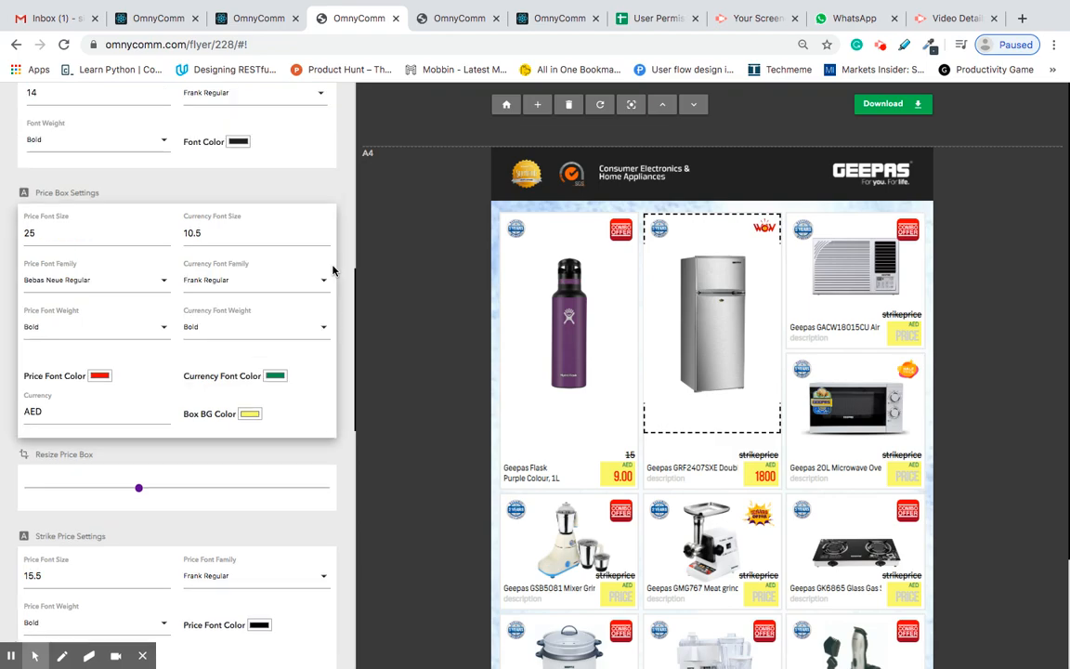